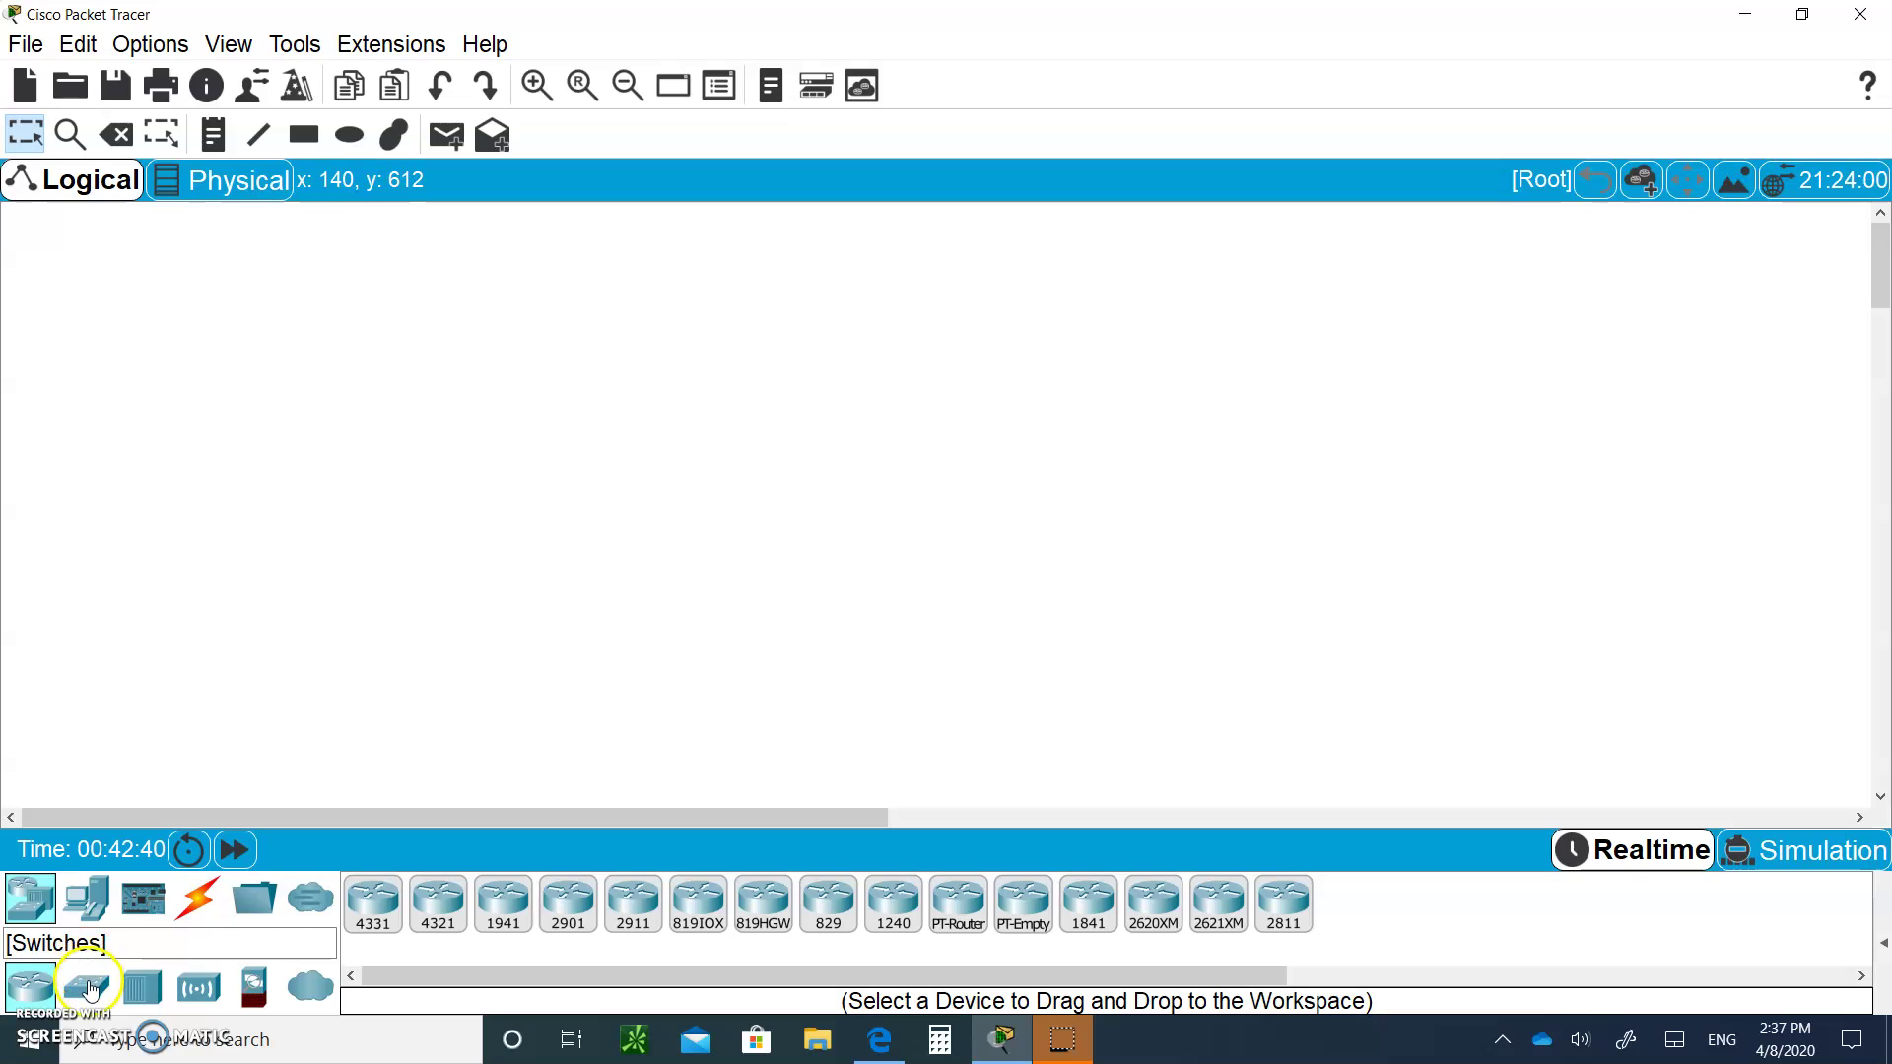
Place two 2960 switches side by side in the workspace and name them SW1 and SW2
{"action": "left_click", "coordinate": [90, 988]}
{"action": "left_click_drag", "start_coordinate": [387, 898], "coordinate": [488, 365]}
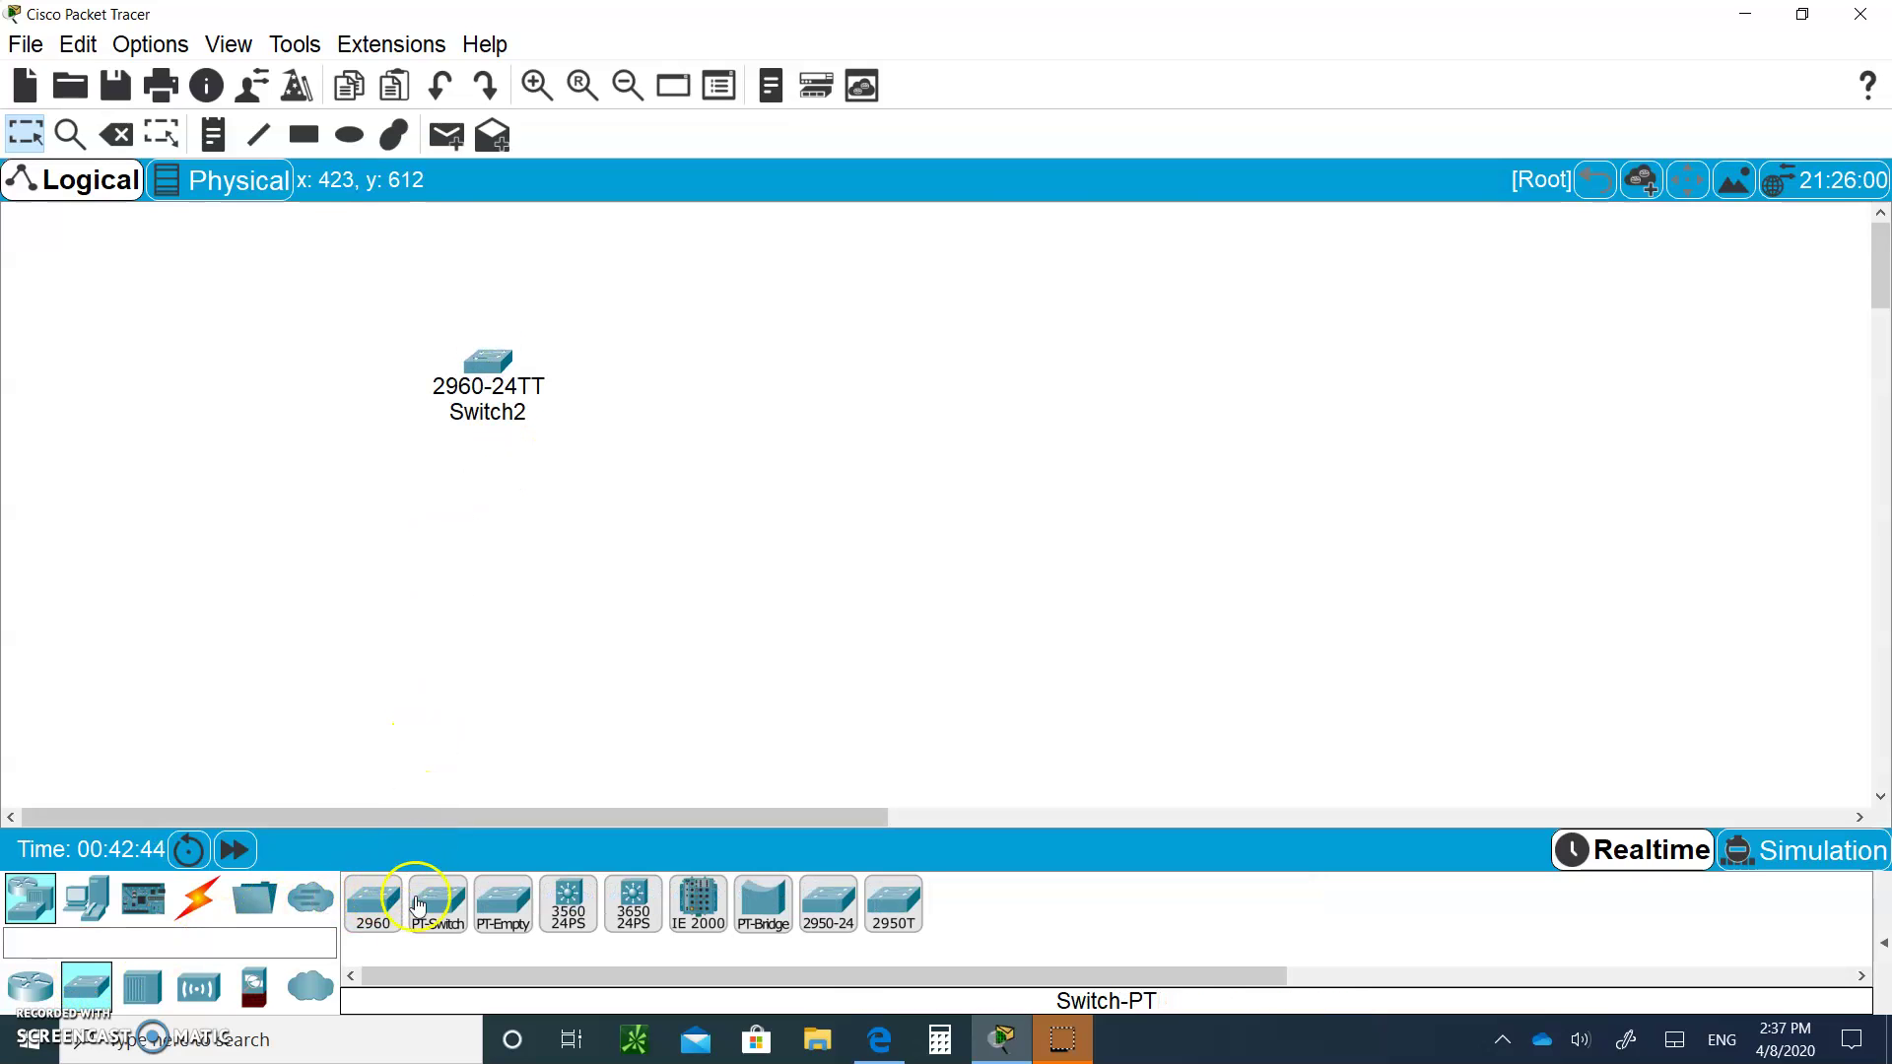
{"action": "left_click_drag", "start_coordinate": [379, 906], "coordinate": [826, 366]}
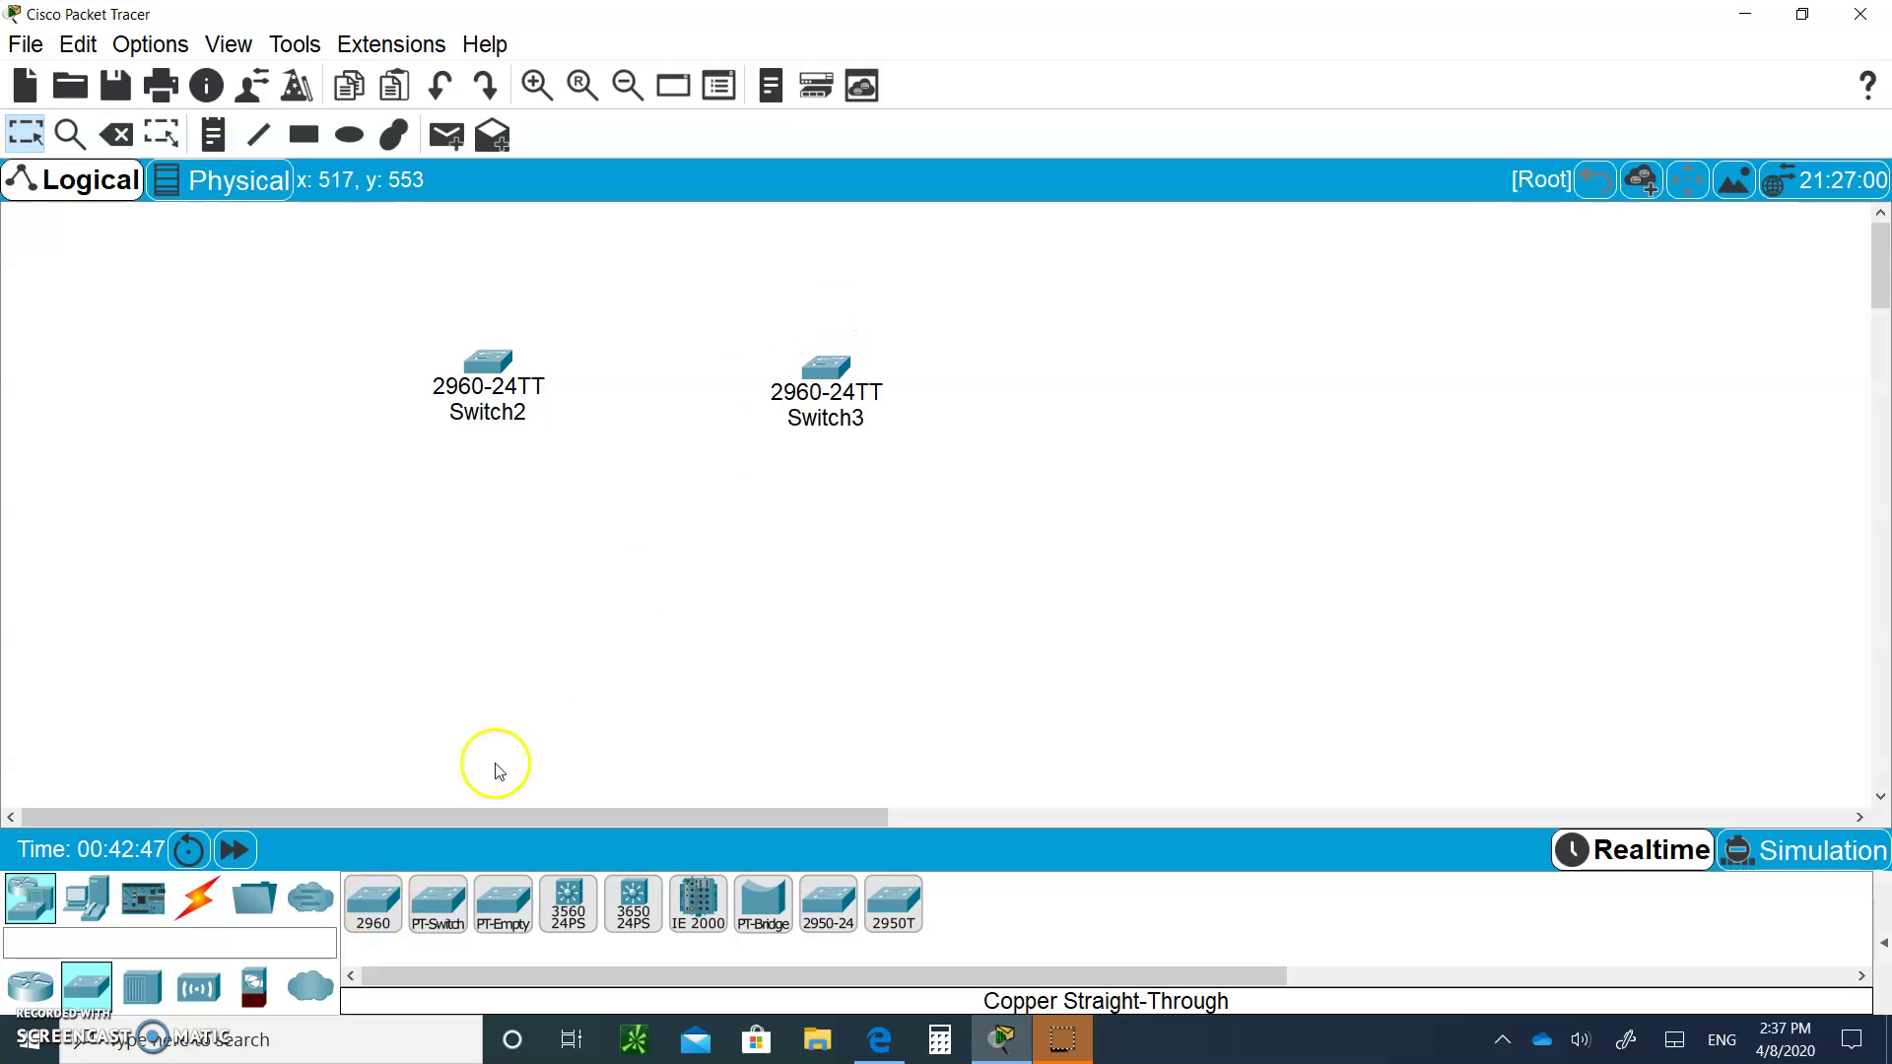
{"action": "left_click", "coordinate": [488, 409]}
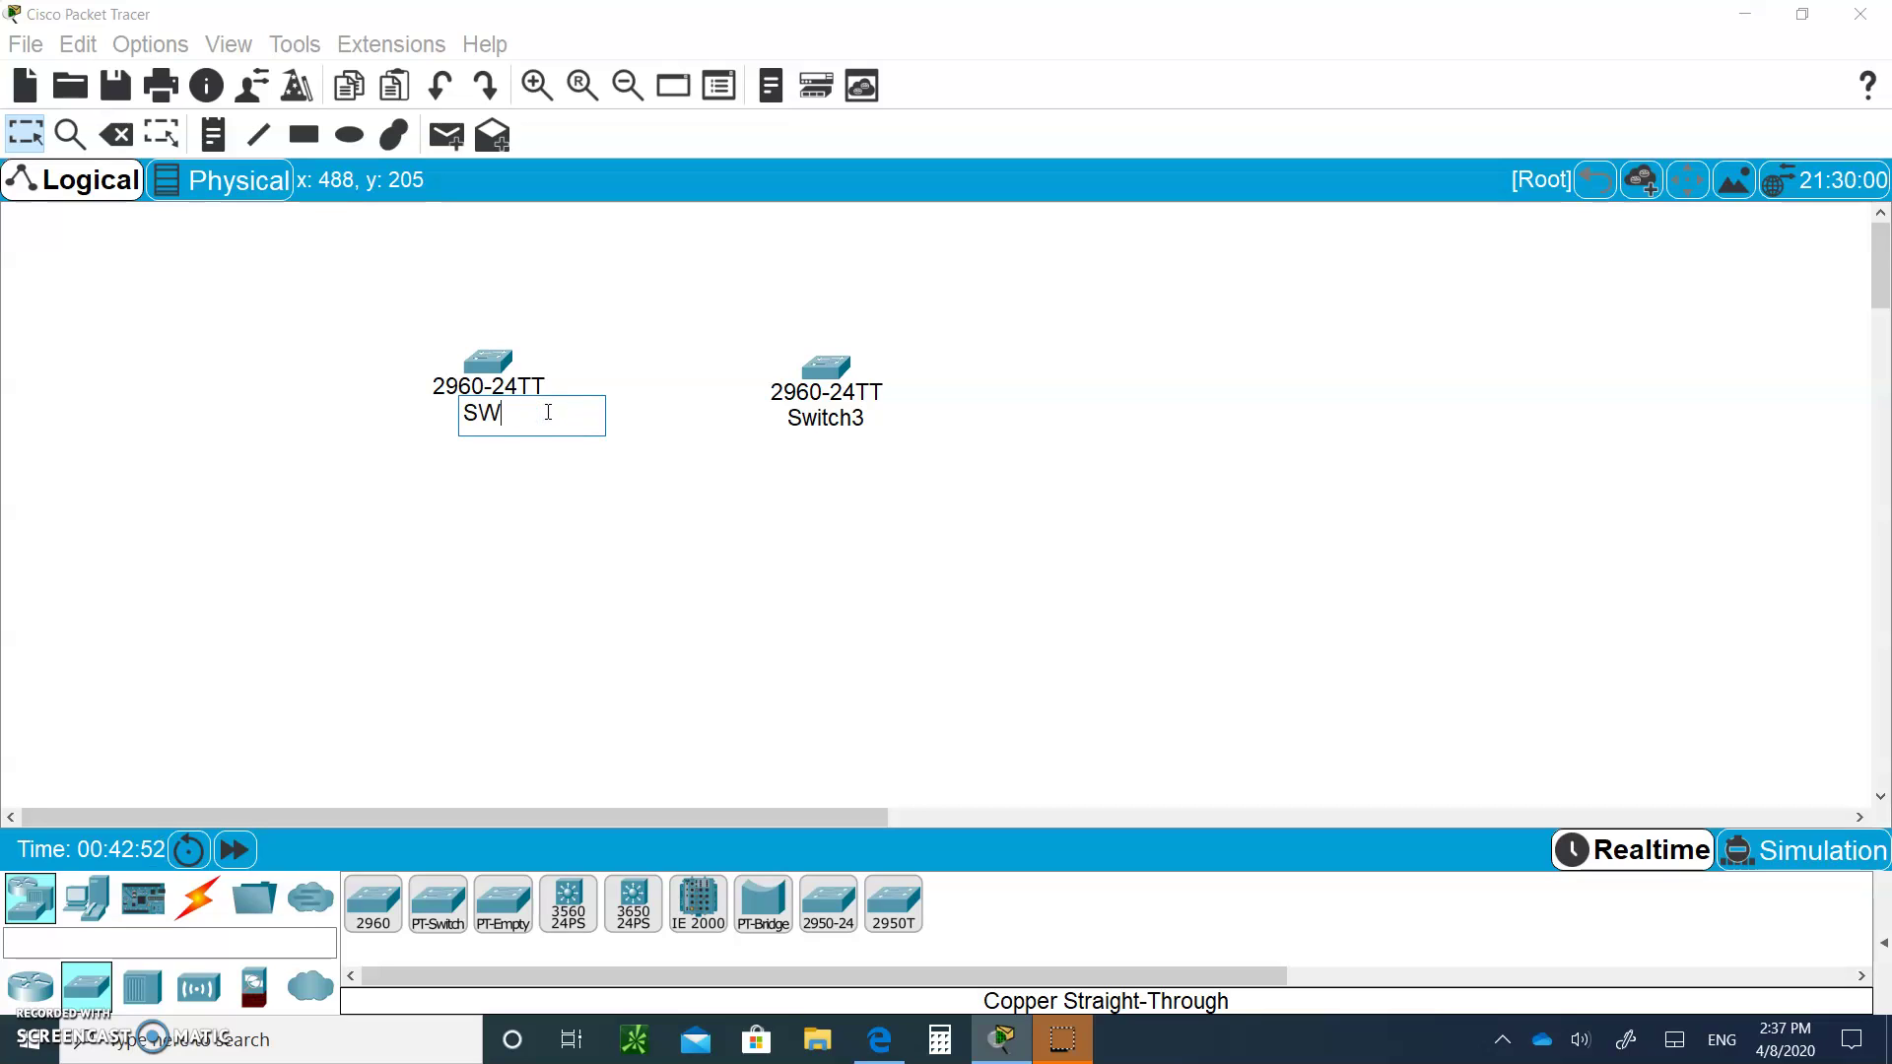
{"action": "left_click", "coordinate": [818, 418]}
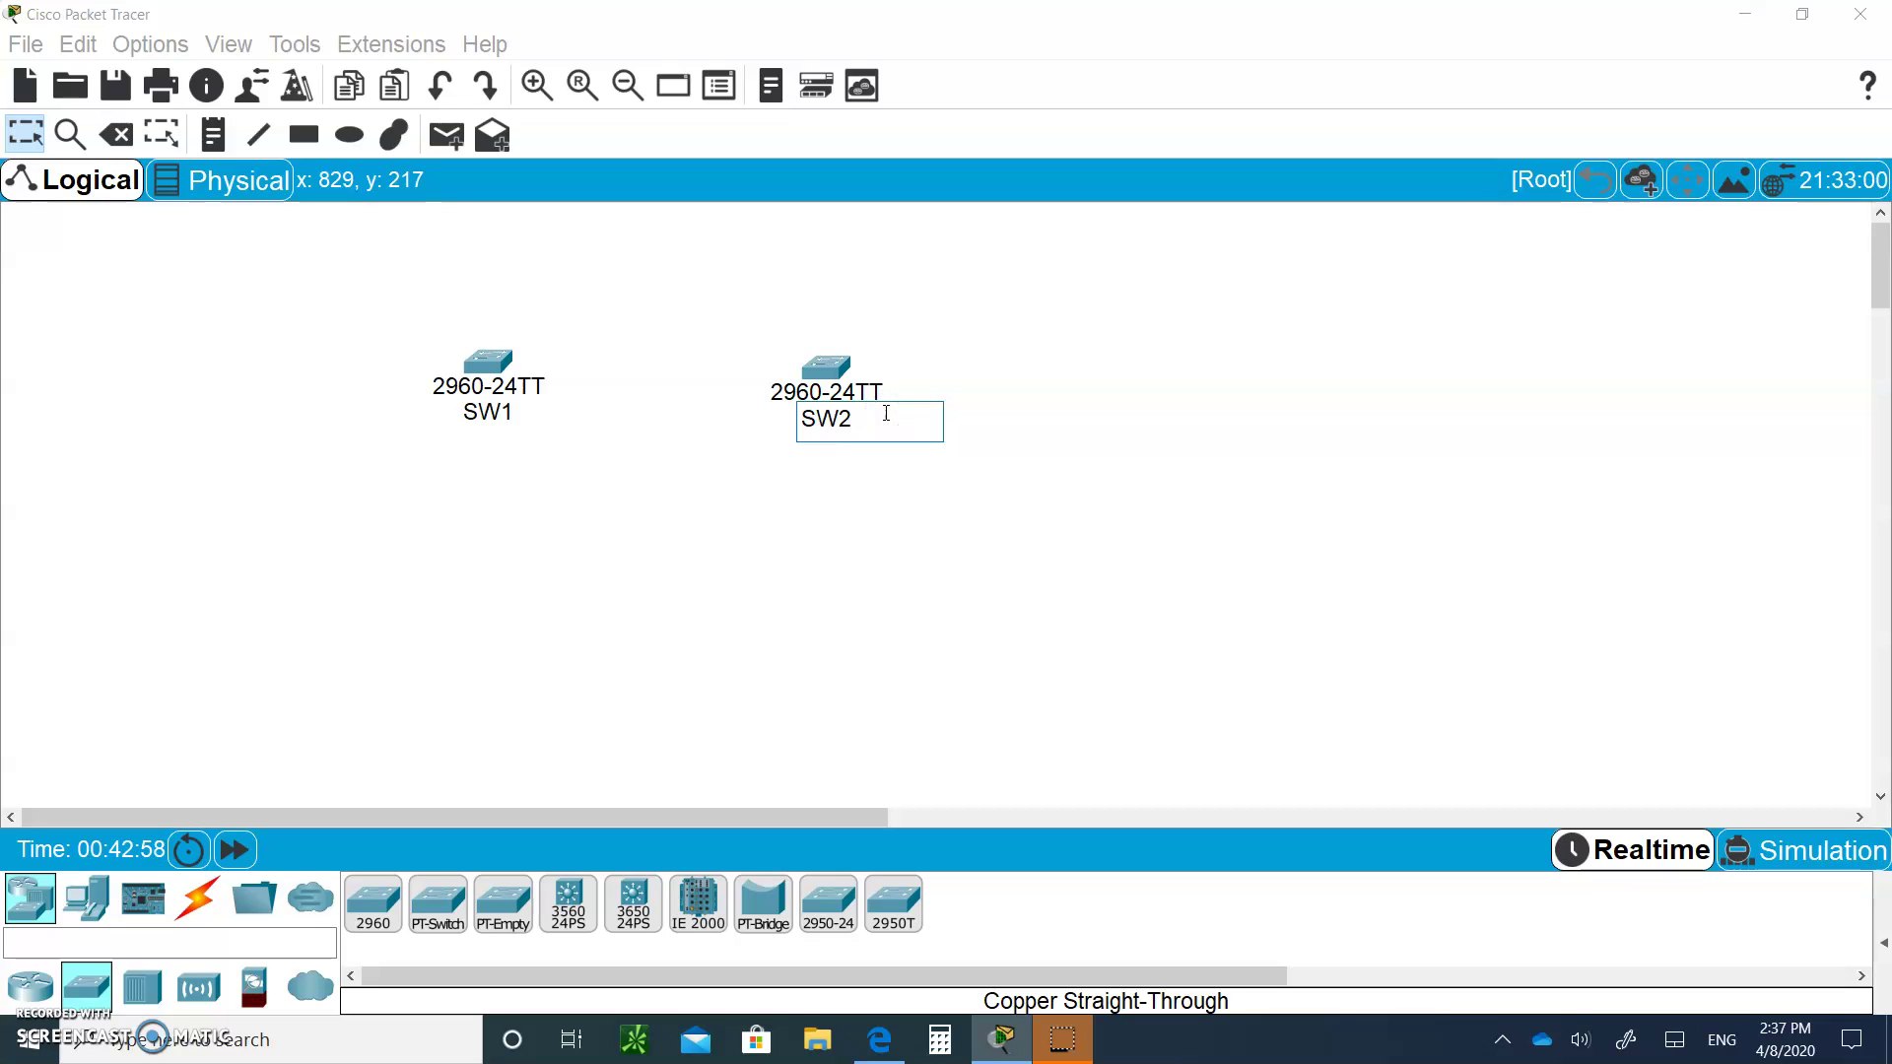
{"action": "key", "text": "Return"}
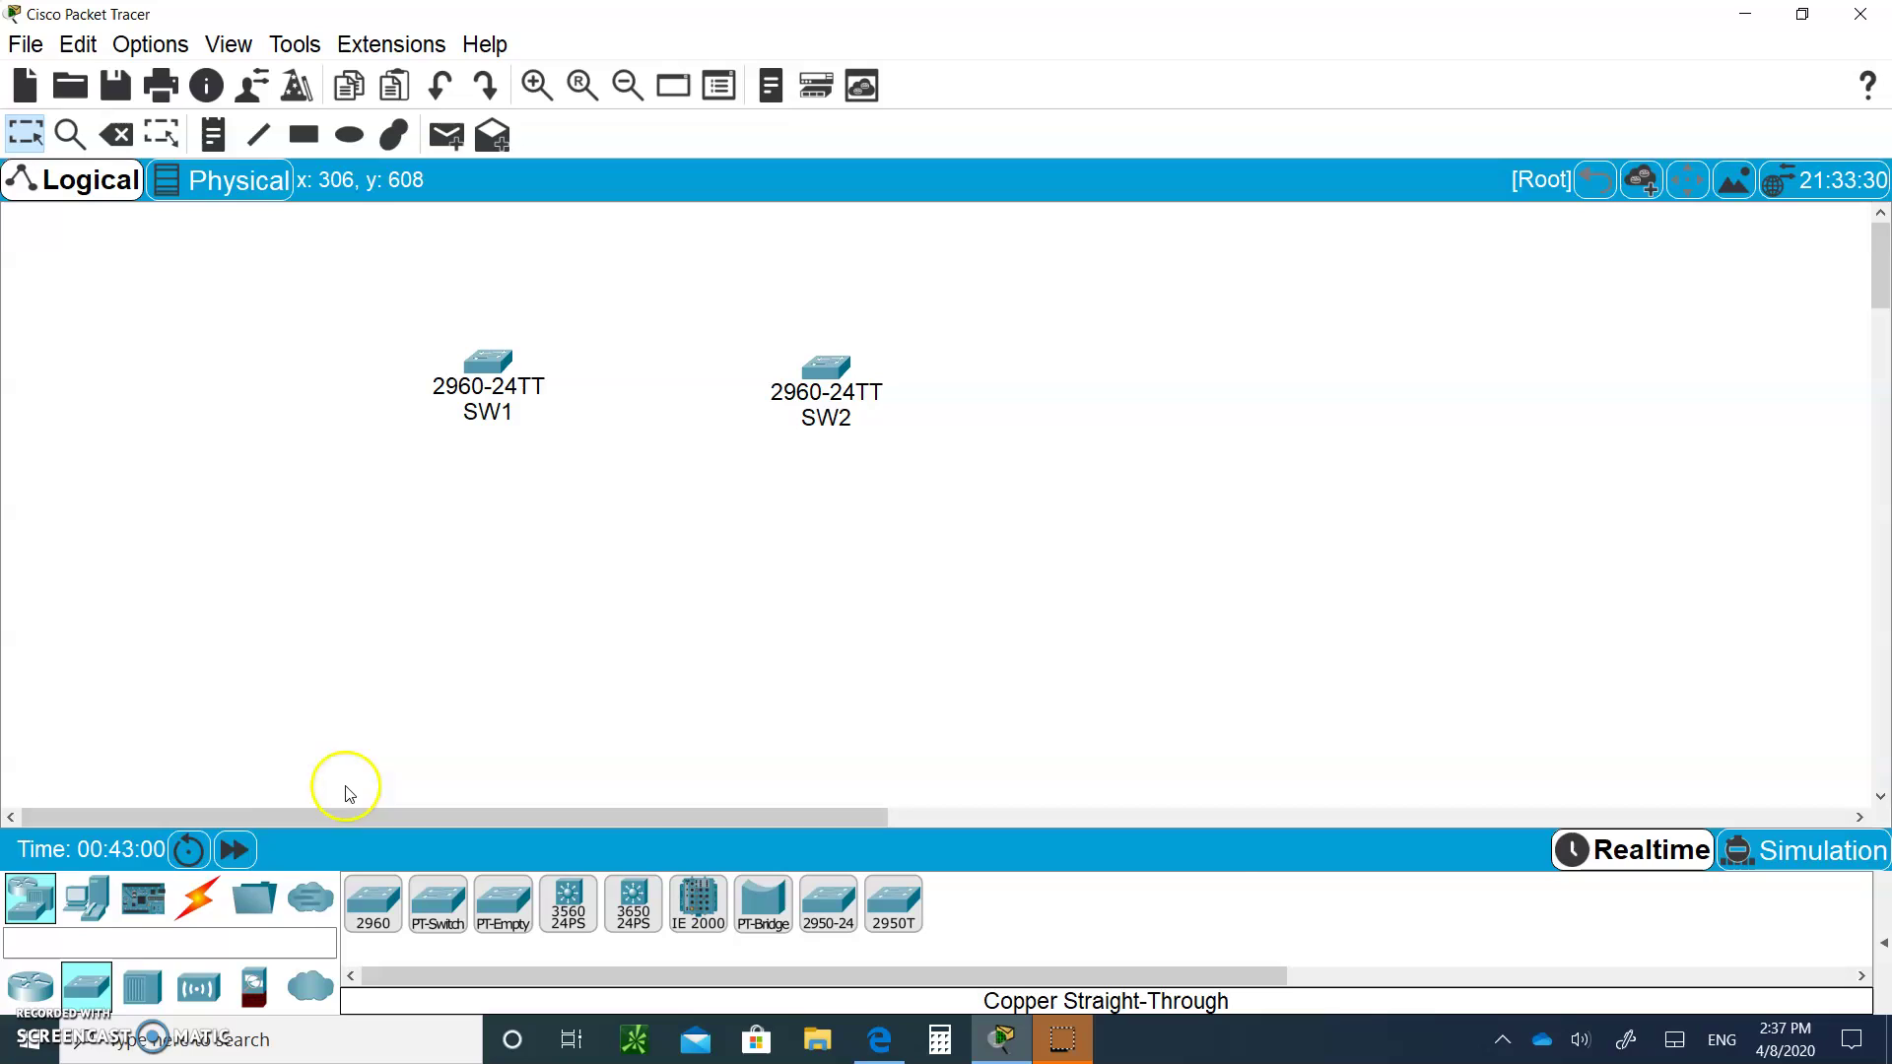
Place one PC below SW1 and another below SW2, and name them PC1 and PC2
{"action": "left_click", "coordinate": [87, 901]}
{"action": "left_click", "coordinate": [350, 916]}
{"action": "left_click_drag", "start_coordinate": [373, 916], "coordinate": [392, 578]}
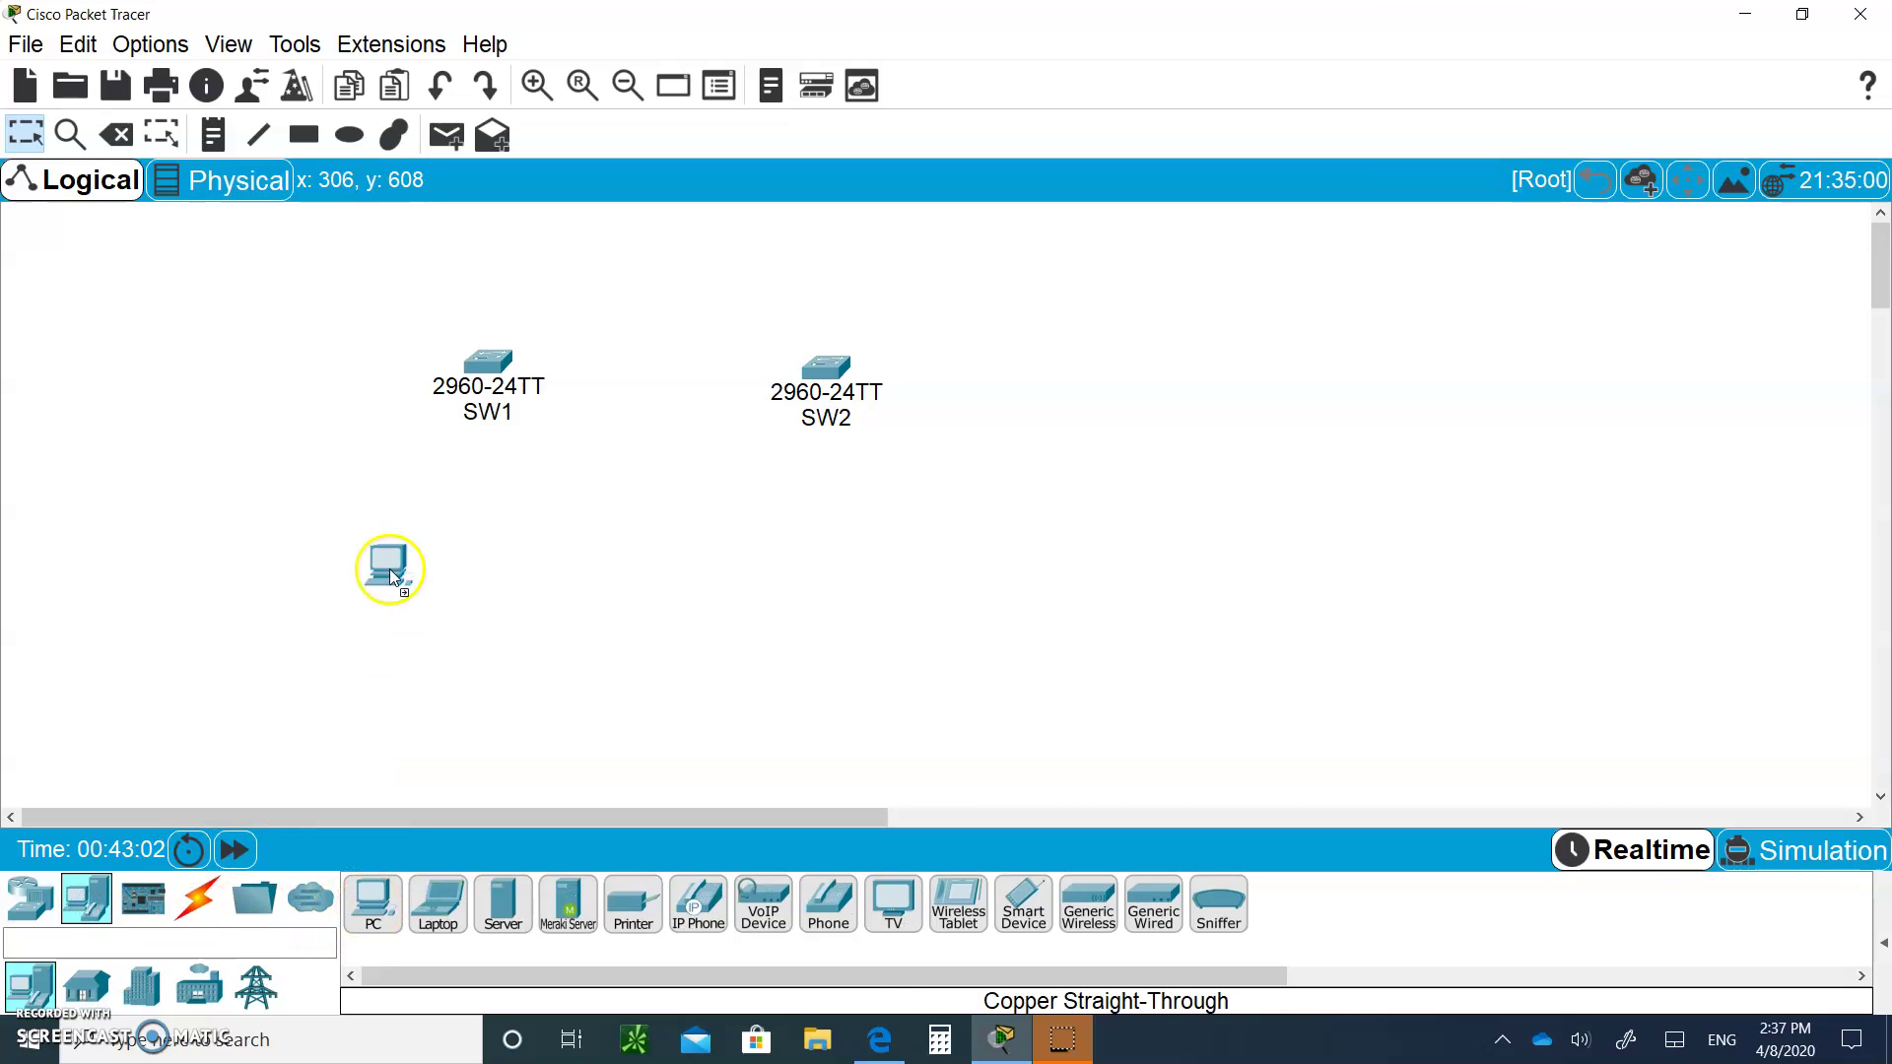
{"action": "left_click", "coordinate": [373, 907]}
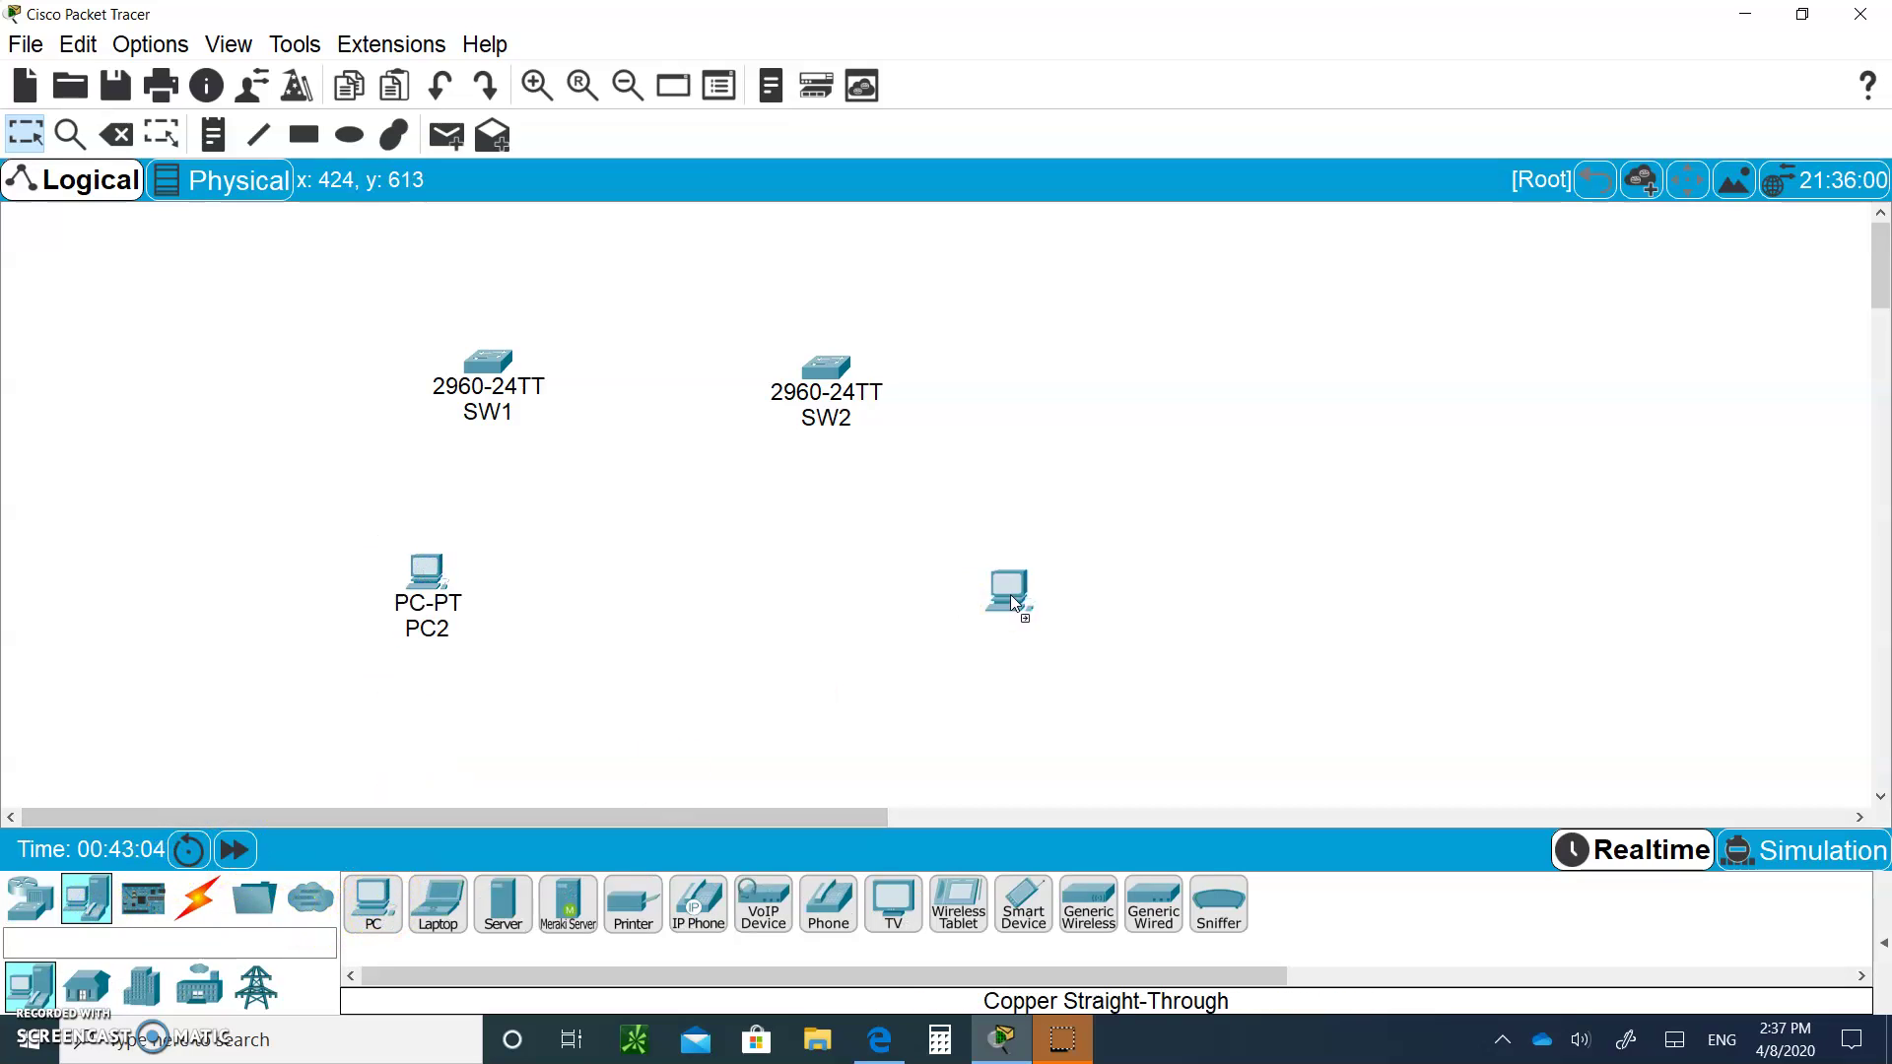
{"action": "left_click", "coordinate": [1025, 505]}
{"action": "left_click", "coordinate": [440, 631]}
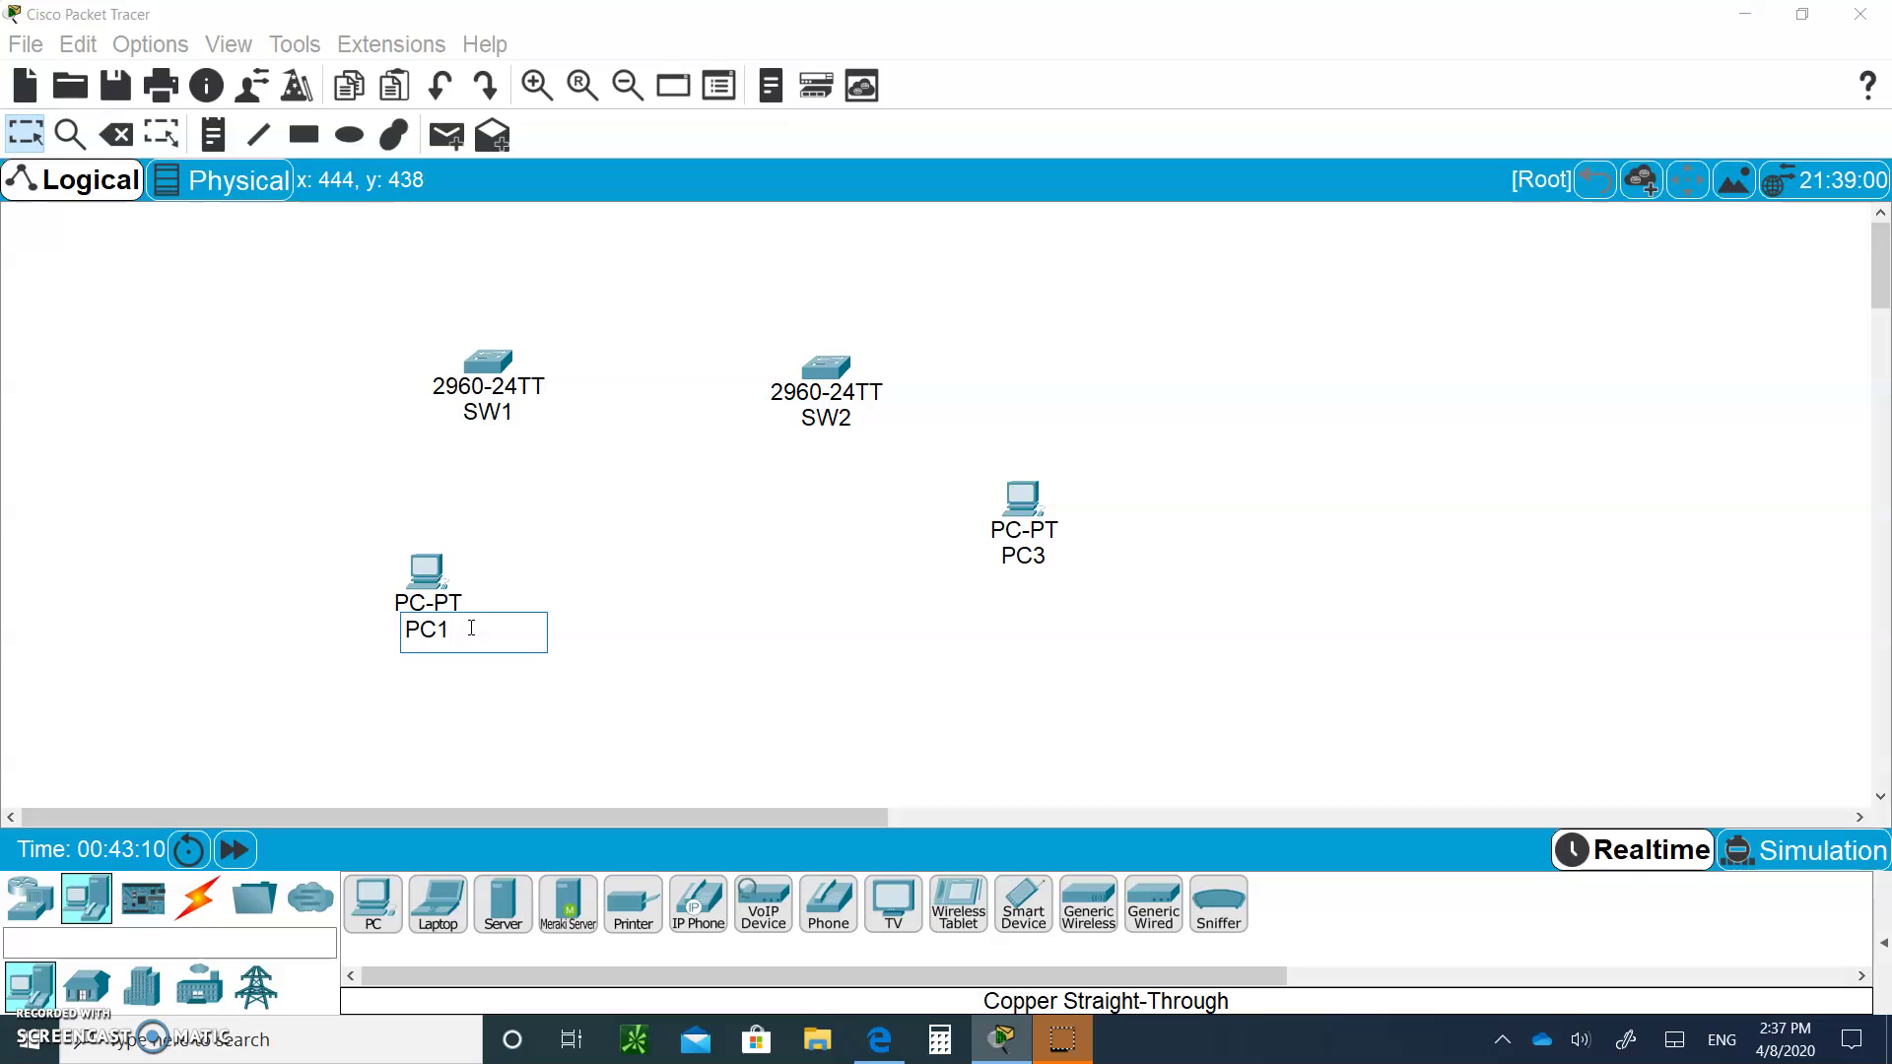
{"action": "left_click", "coordinate": [1032, 556]}
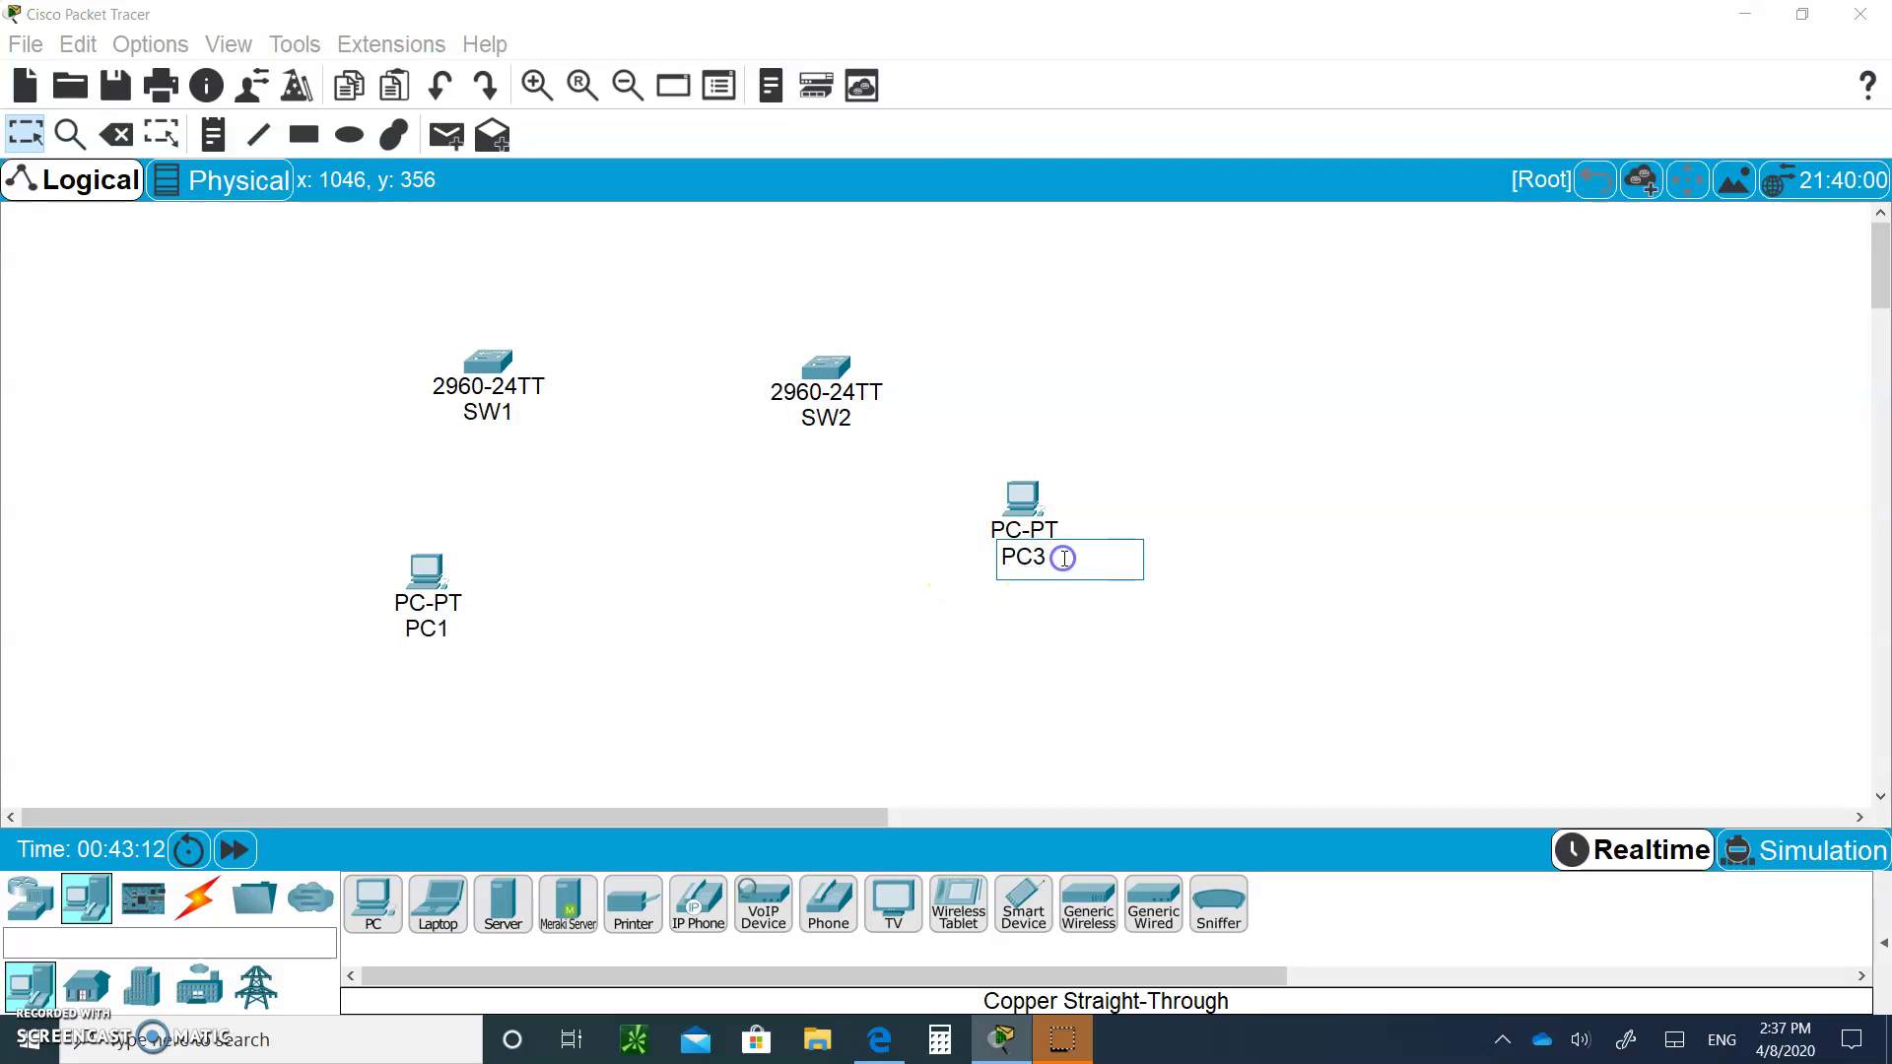
{"action": "key", "text": "Return"}
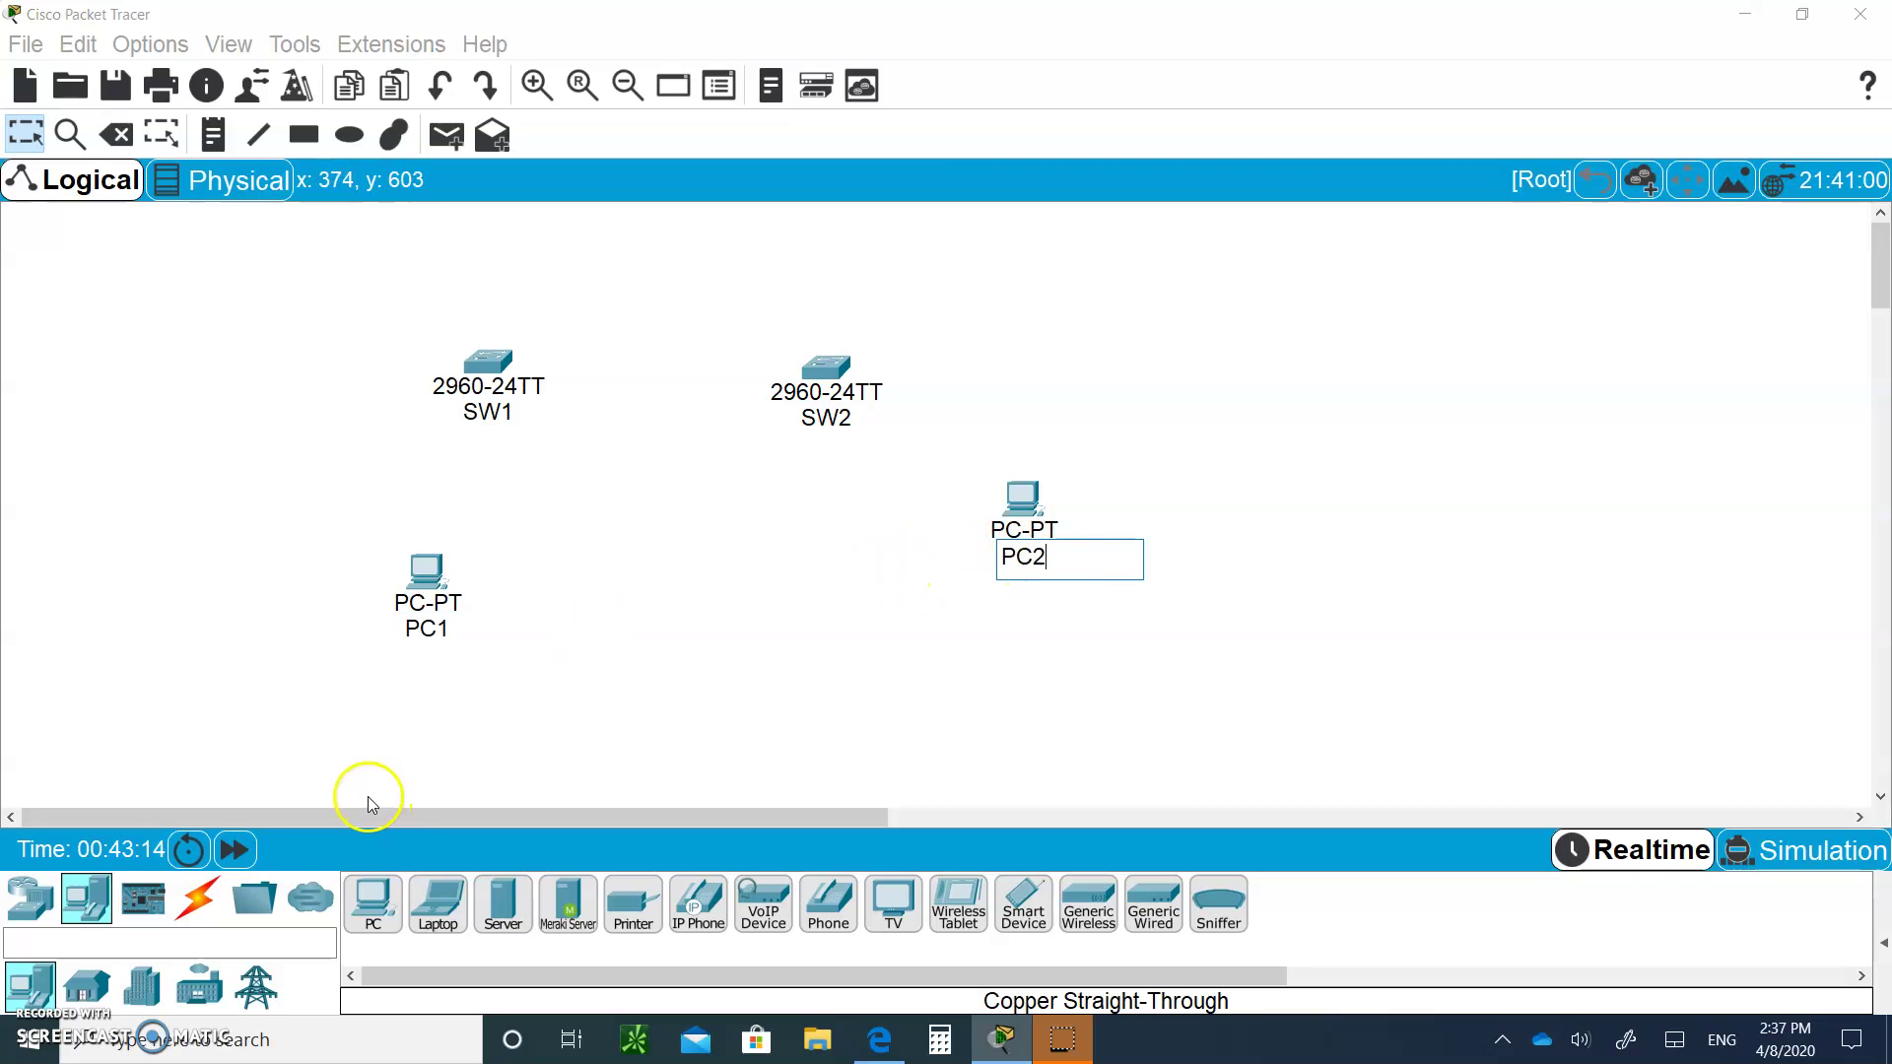
Place two 7960 IP phones, one between each switch and its PC, moving PC1 and PC2 down to make room
{"action": "left_click", "coordinate": [700, 907]}
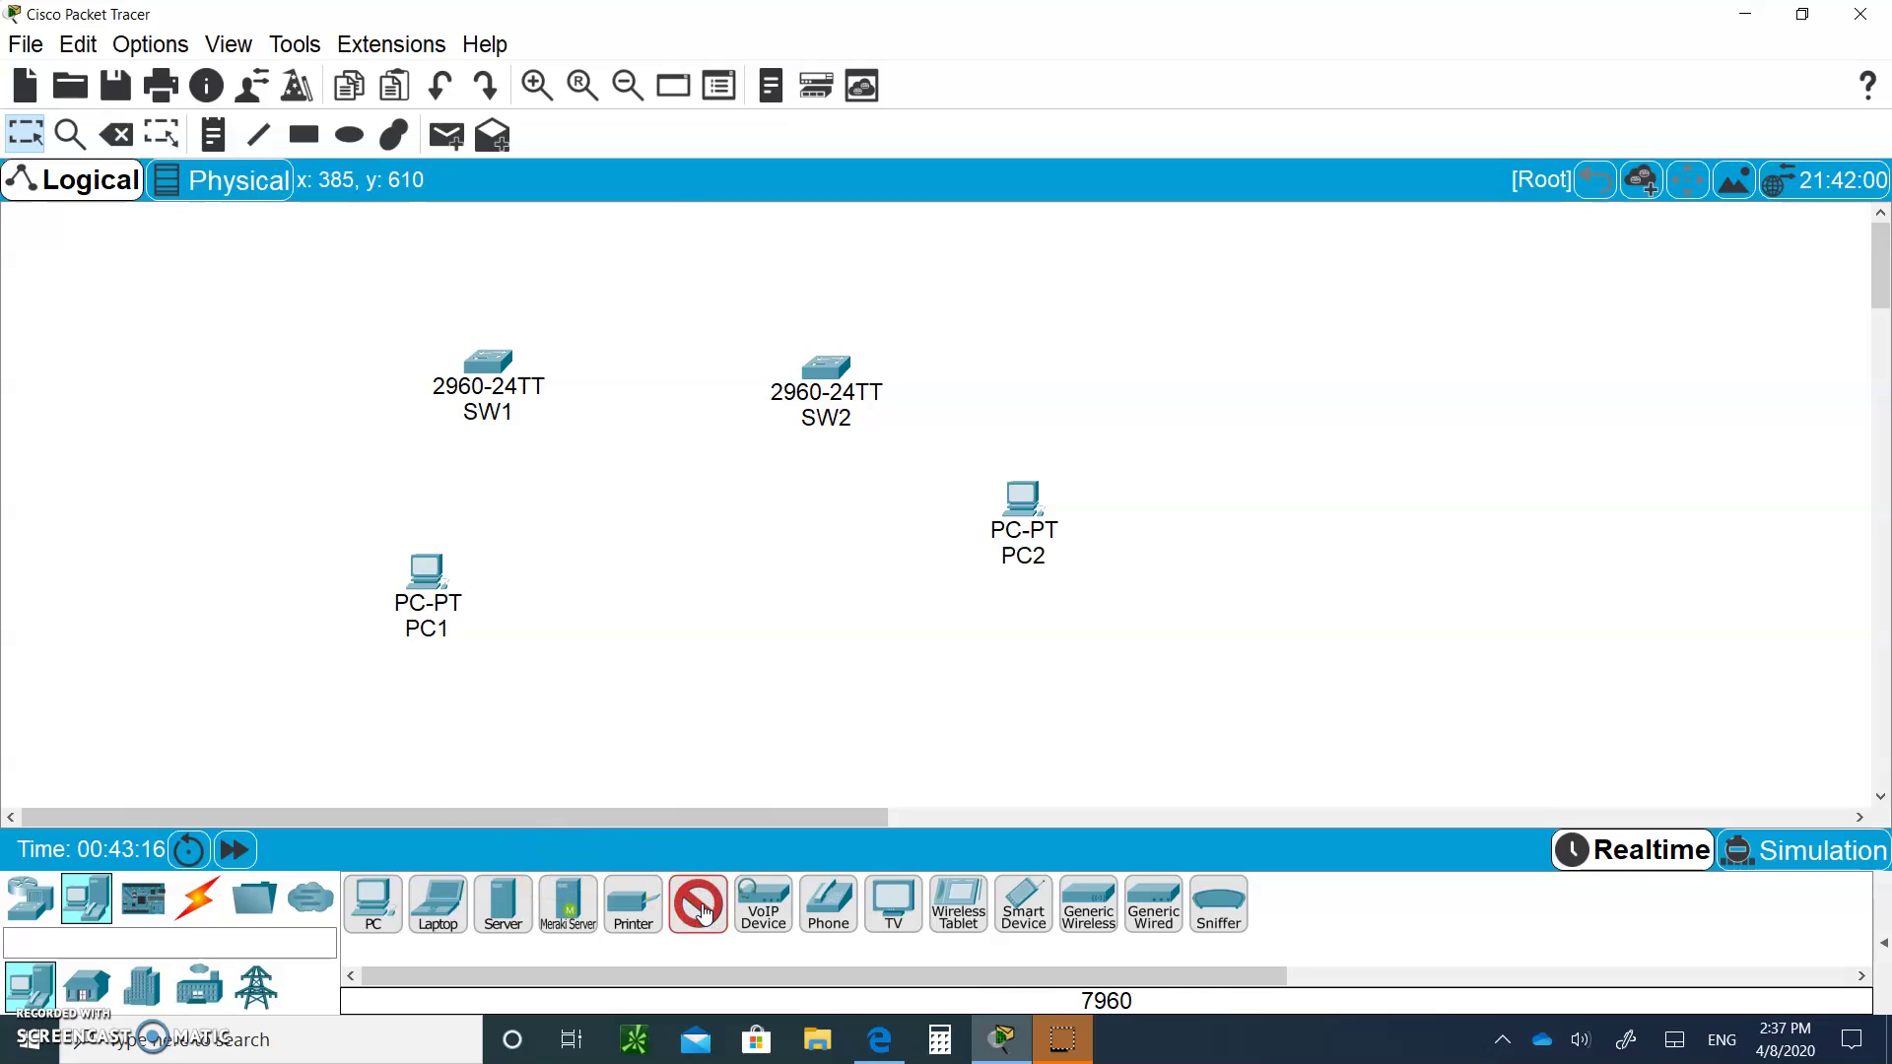
{"action": "left_click", "coordinate": [404, 493]}
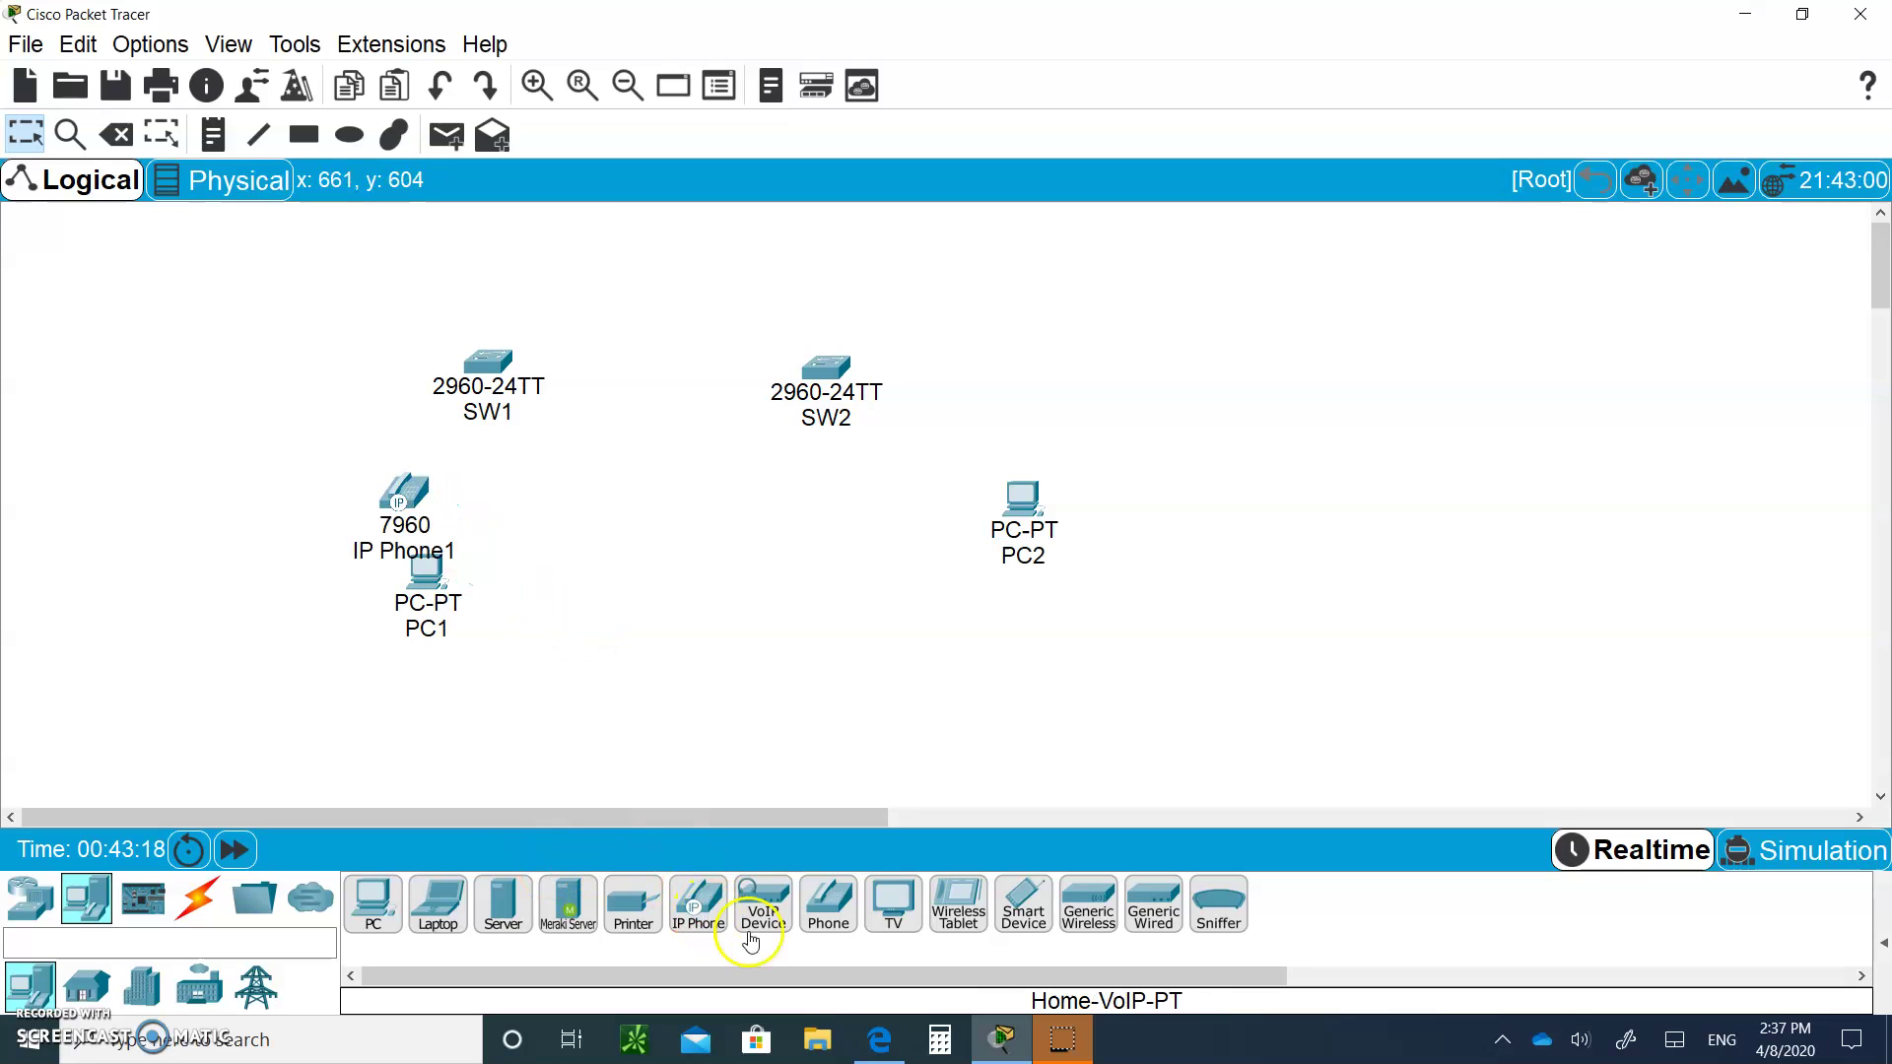
{"action": "left_click_drag", "start_coordinate": [423, 577], "coordinate": [446, 653]}
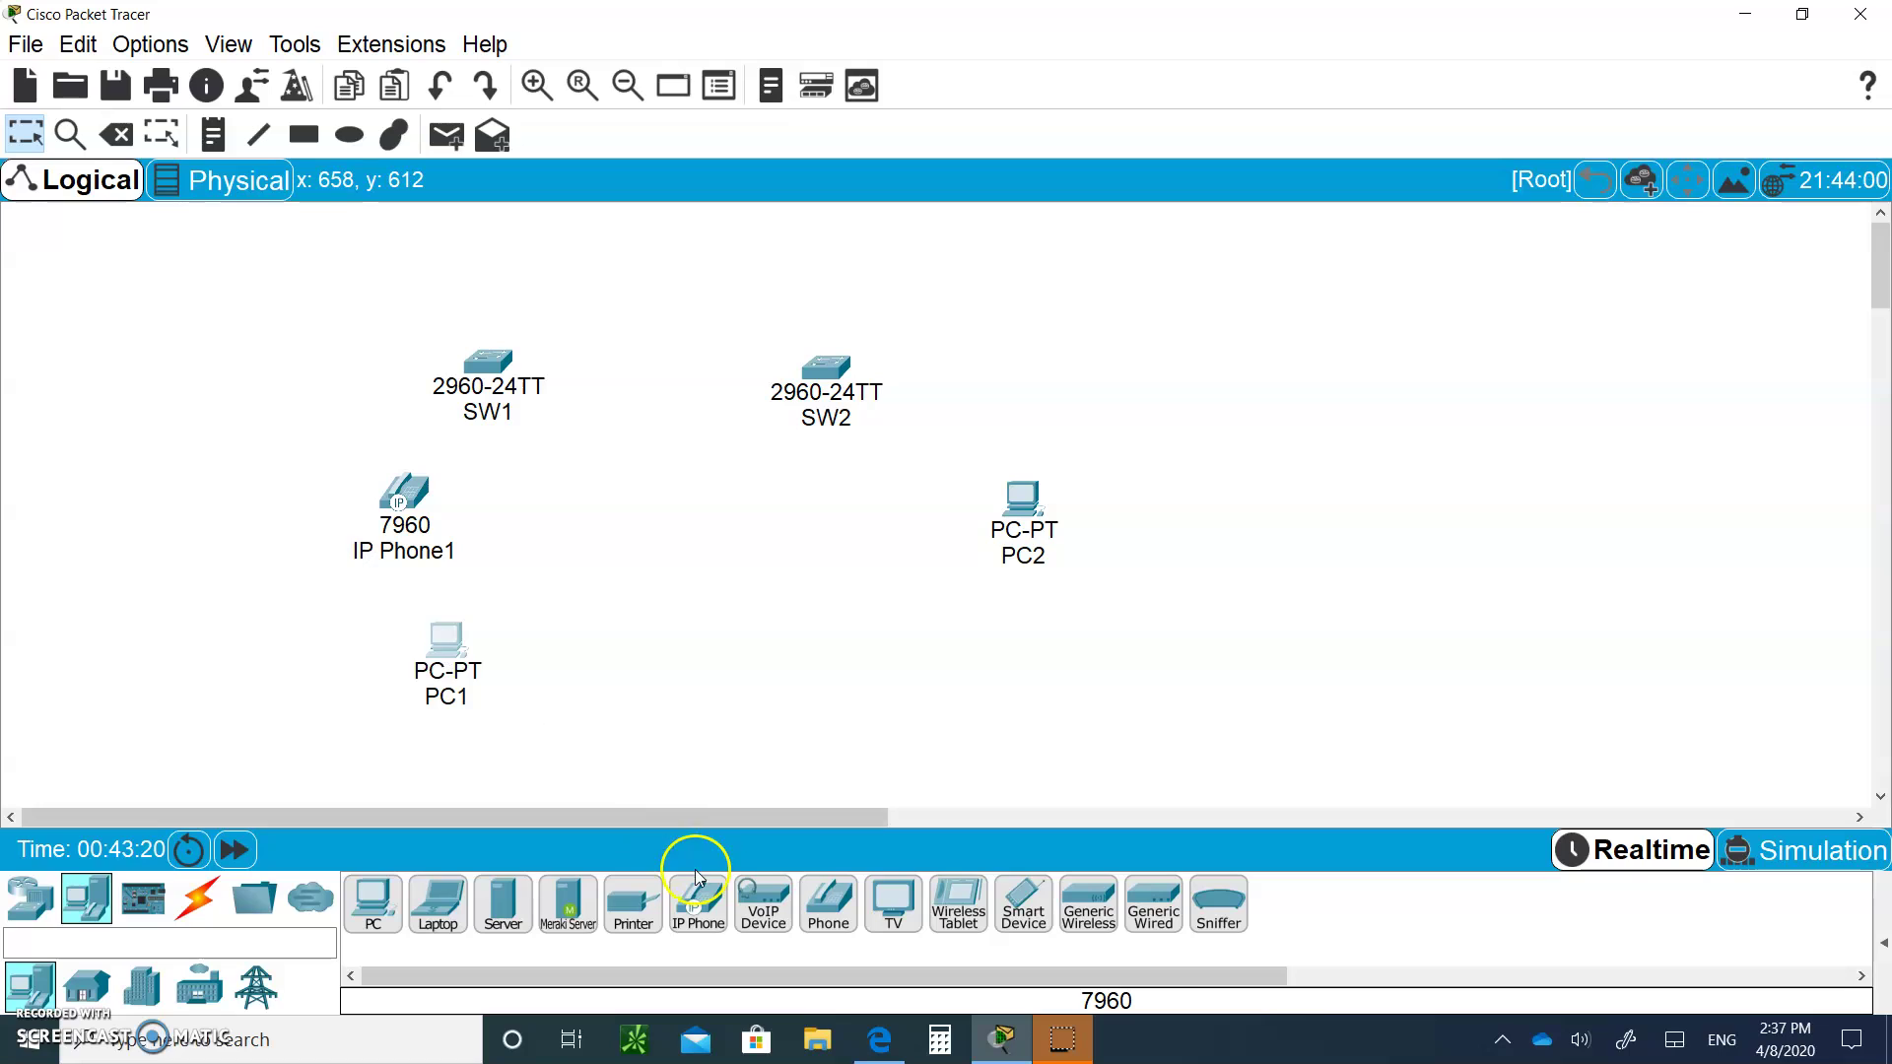
{"action": "left_click_drag", "start_coordinate": [698, 902], "coordinate": [901, 514]}
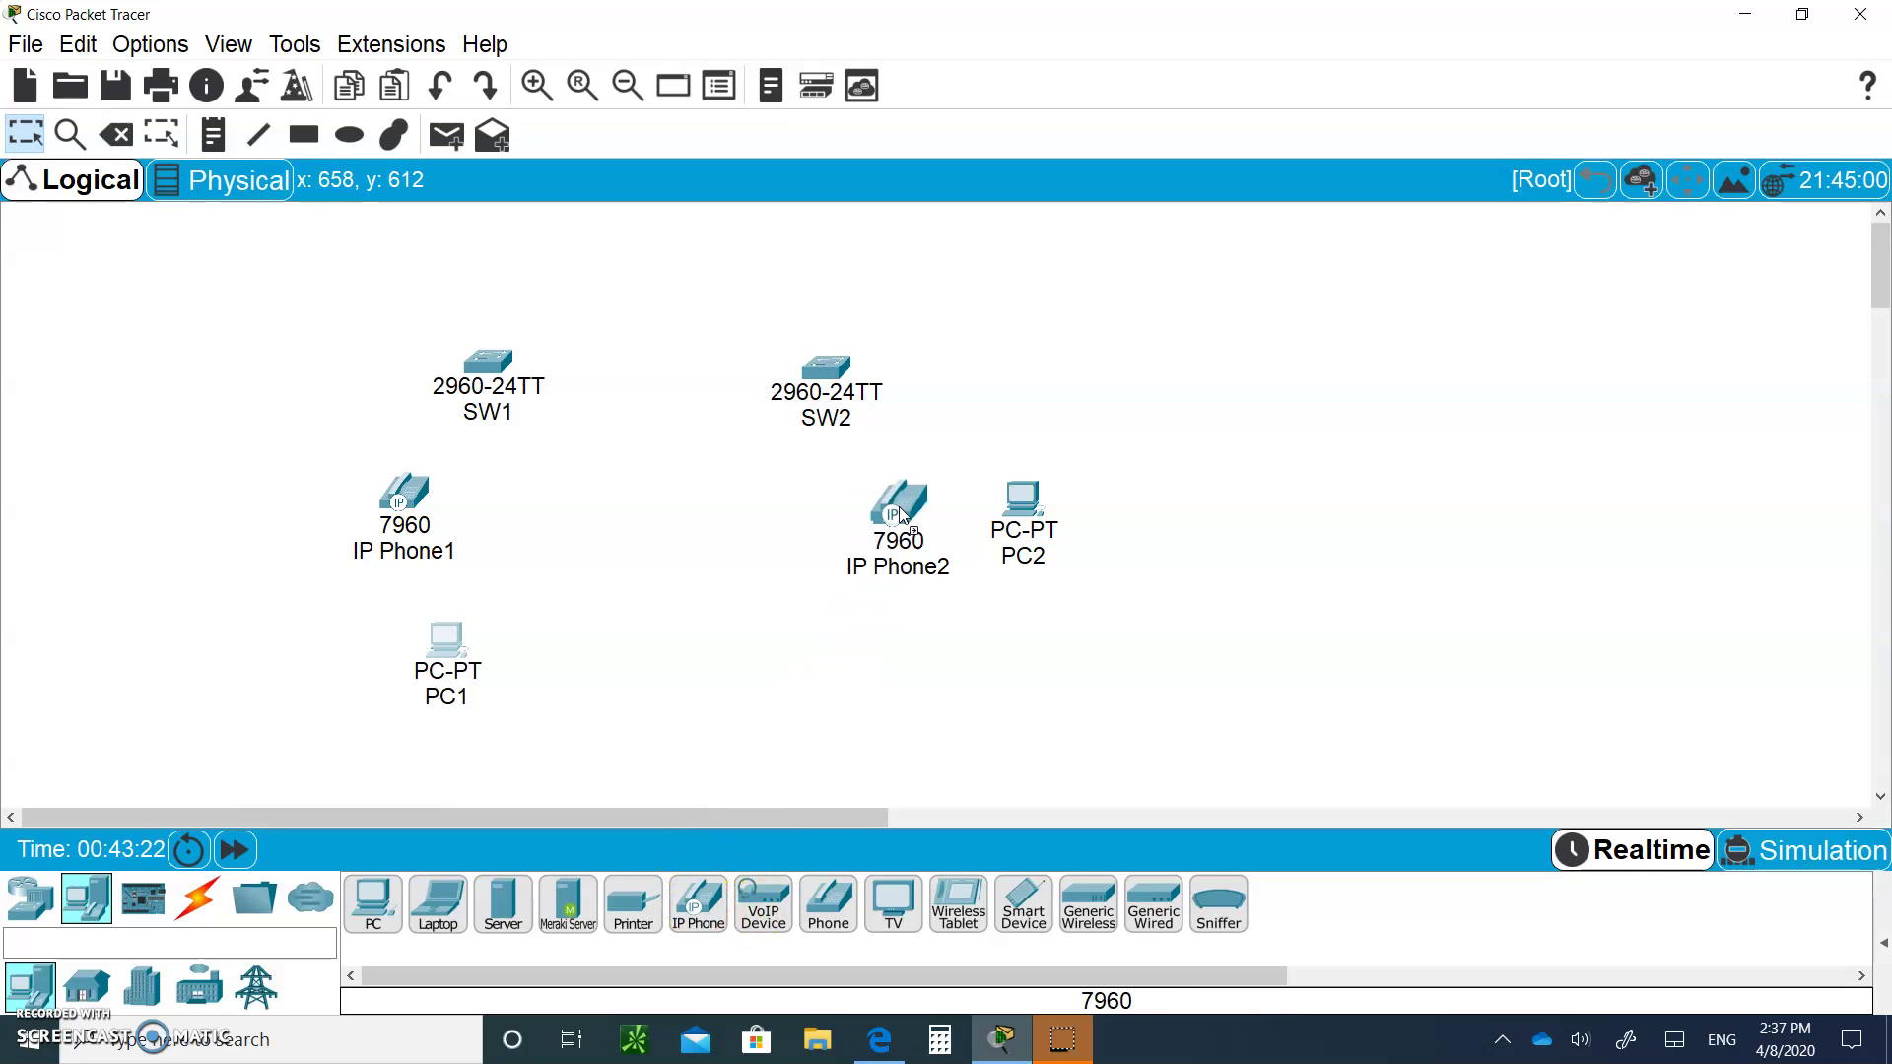
{"action": "left_click_drag", "start_coordinate": [1029, 508], "coordinate": [1020, 599]}
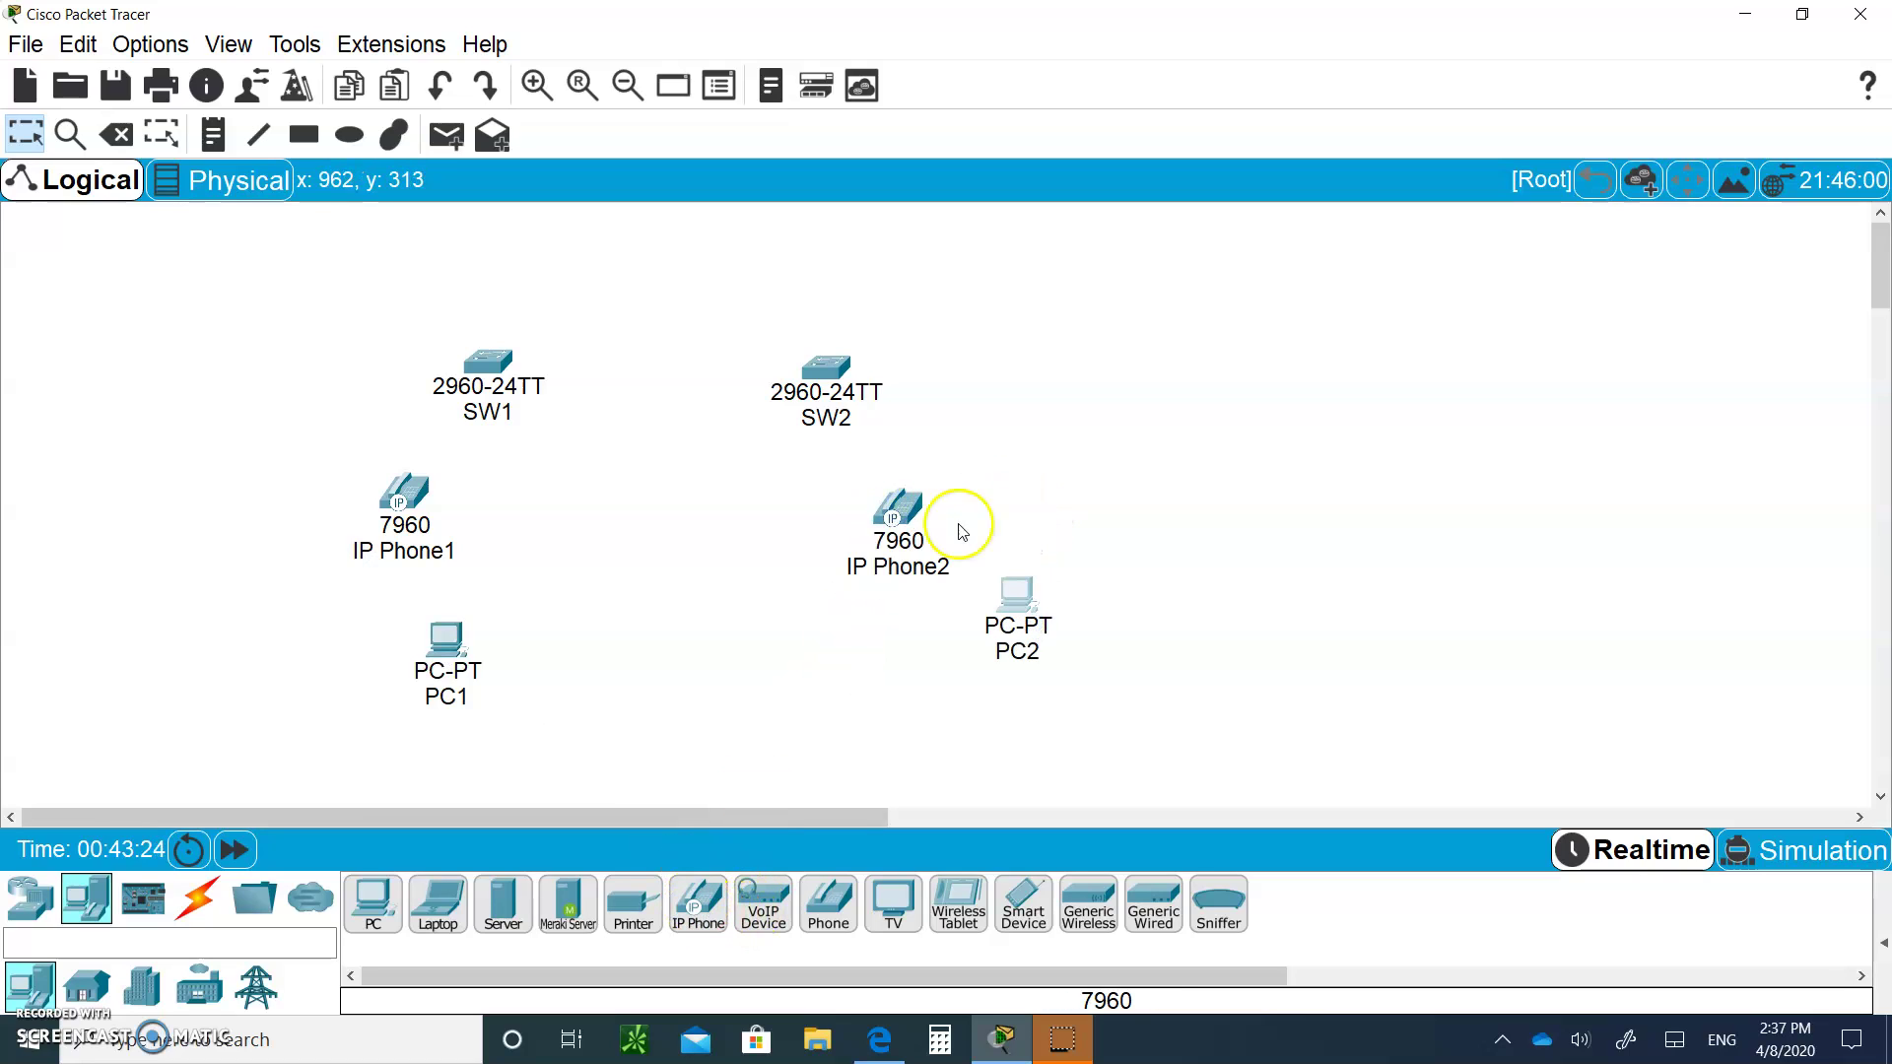
{"action": "left_click_drag", "start_coordinate": [901, 513], "coordinate": [934, 500]}
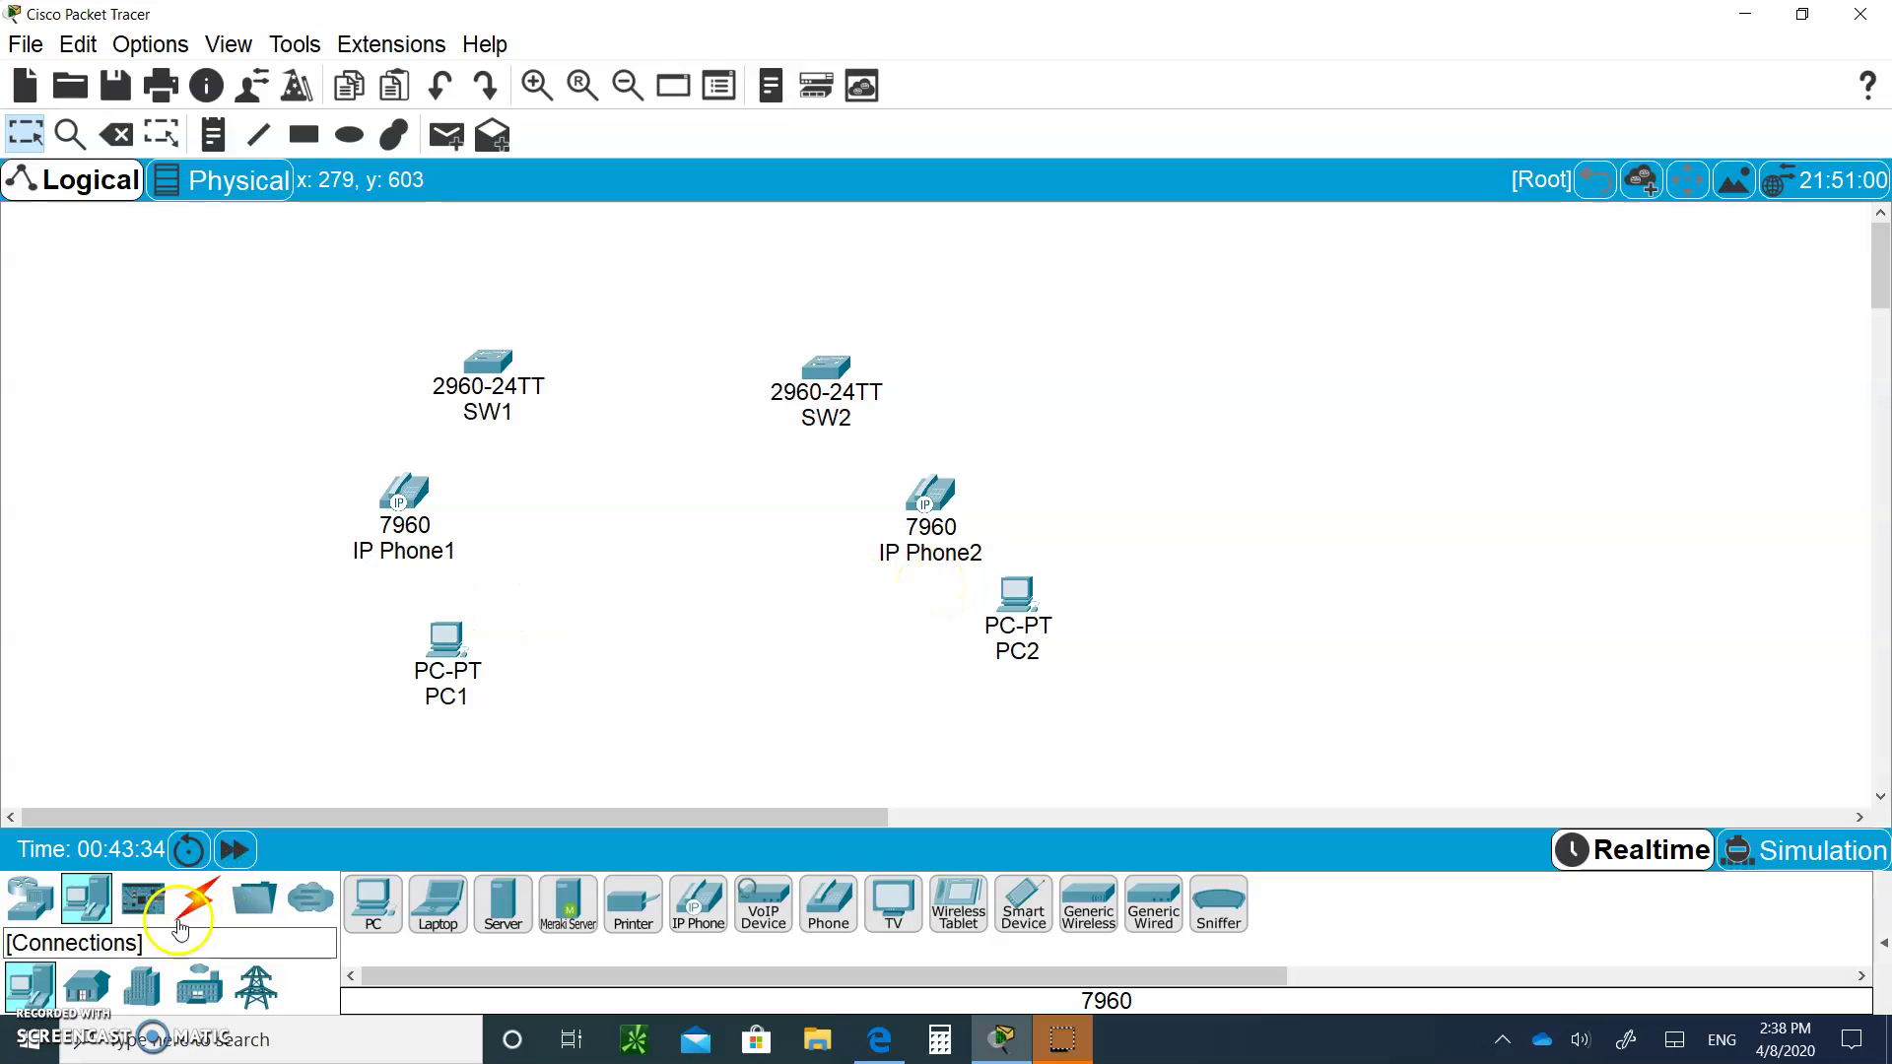
Connect PC1's FastEthernet0 port to IP Phone1 with a copper straight-through cable
{"action": "left_click", "coordinate": [211, 898]}
{"action": "left_click", "coordinate": [503, 902]}
{"action": "left_click", "coordinate": [460, 686]}
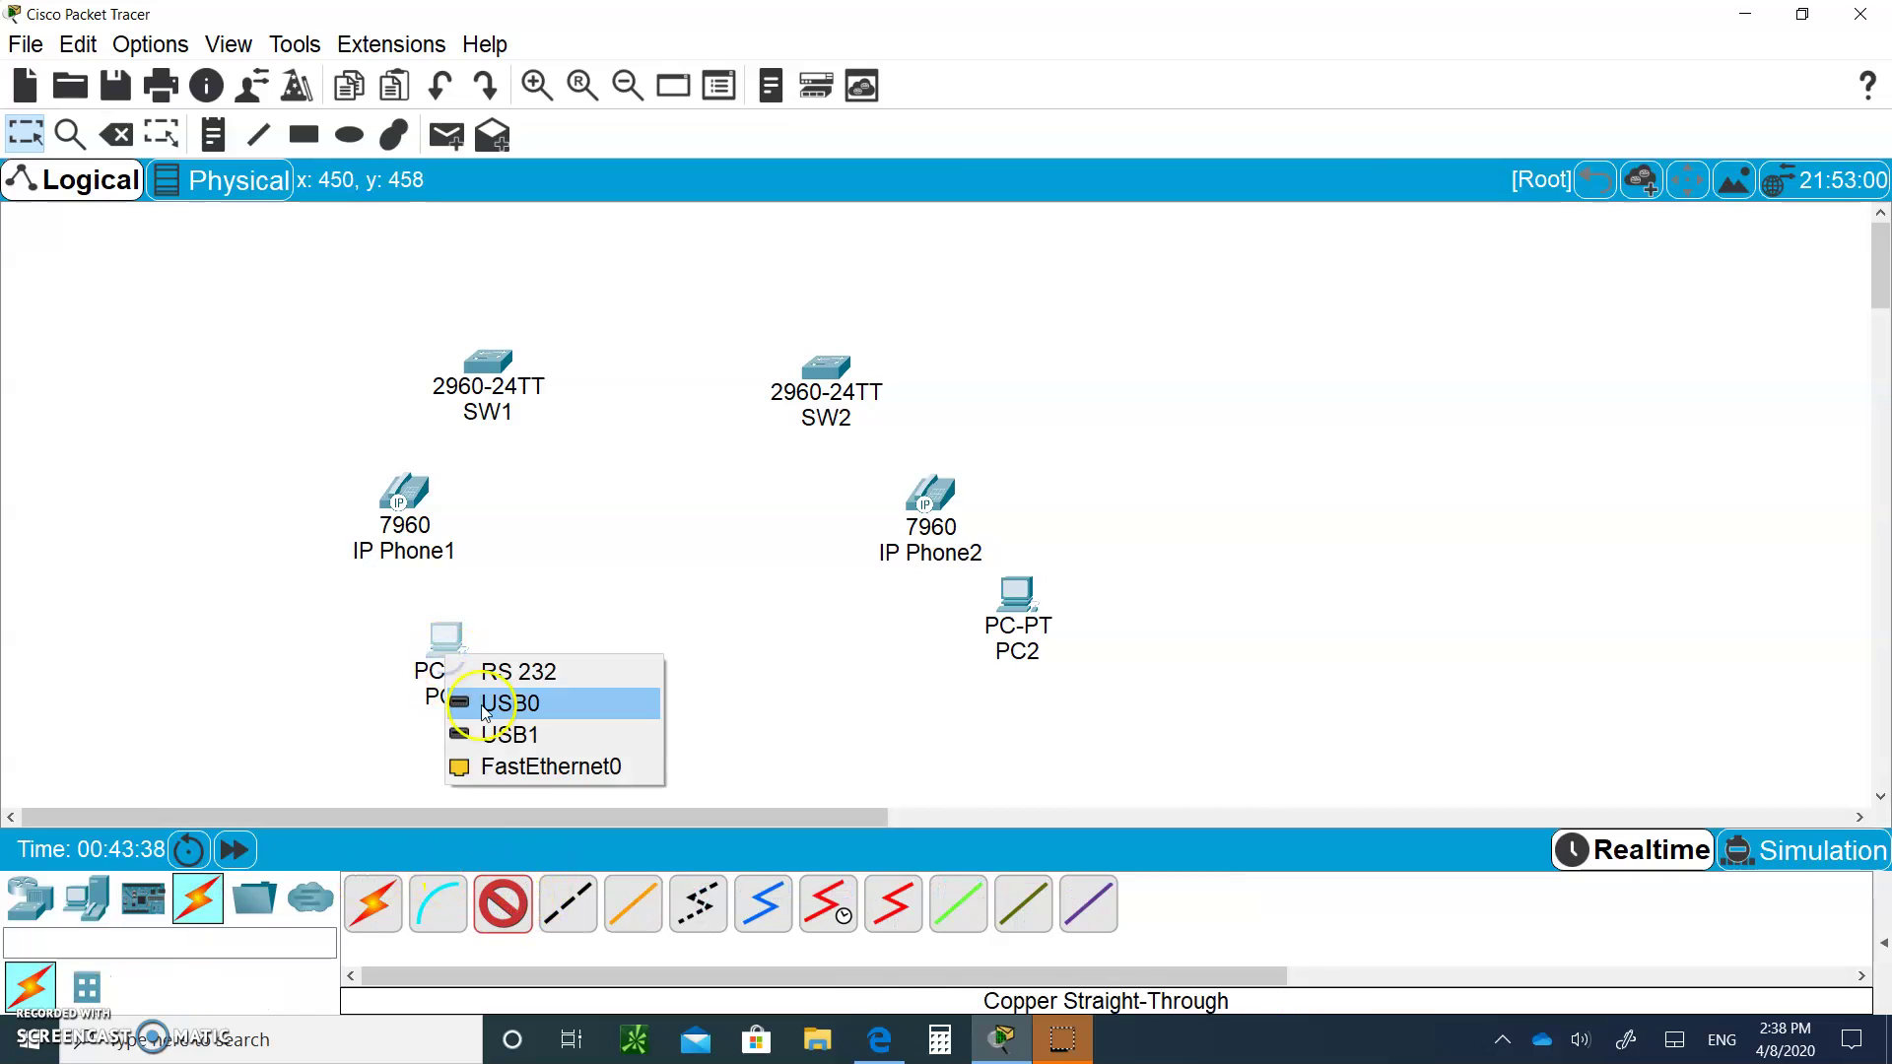
{"action": "left_click", "coordinate": [533, 767]}
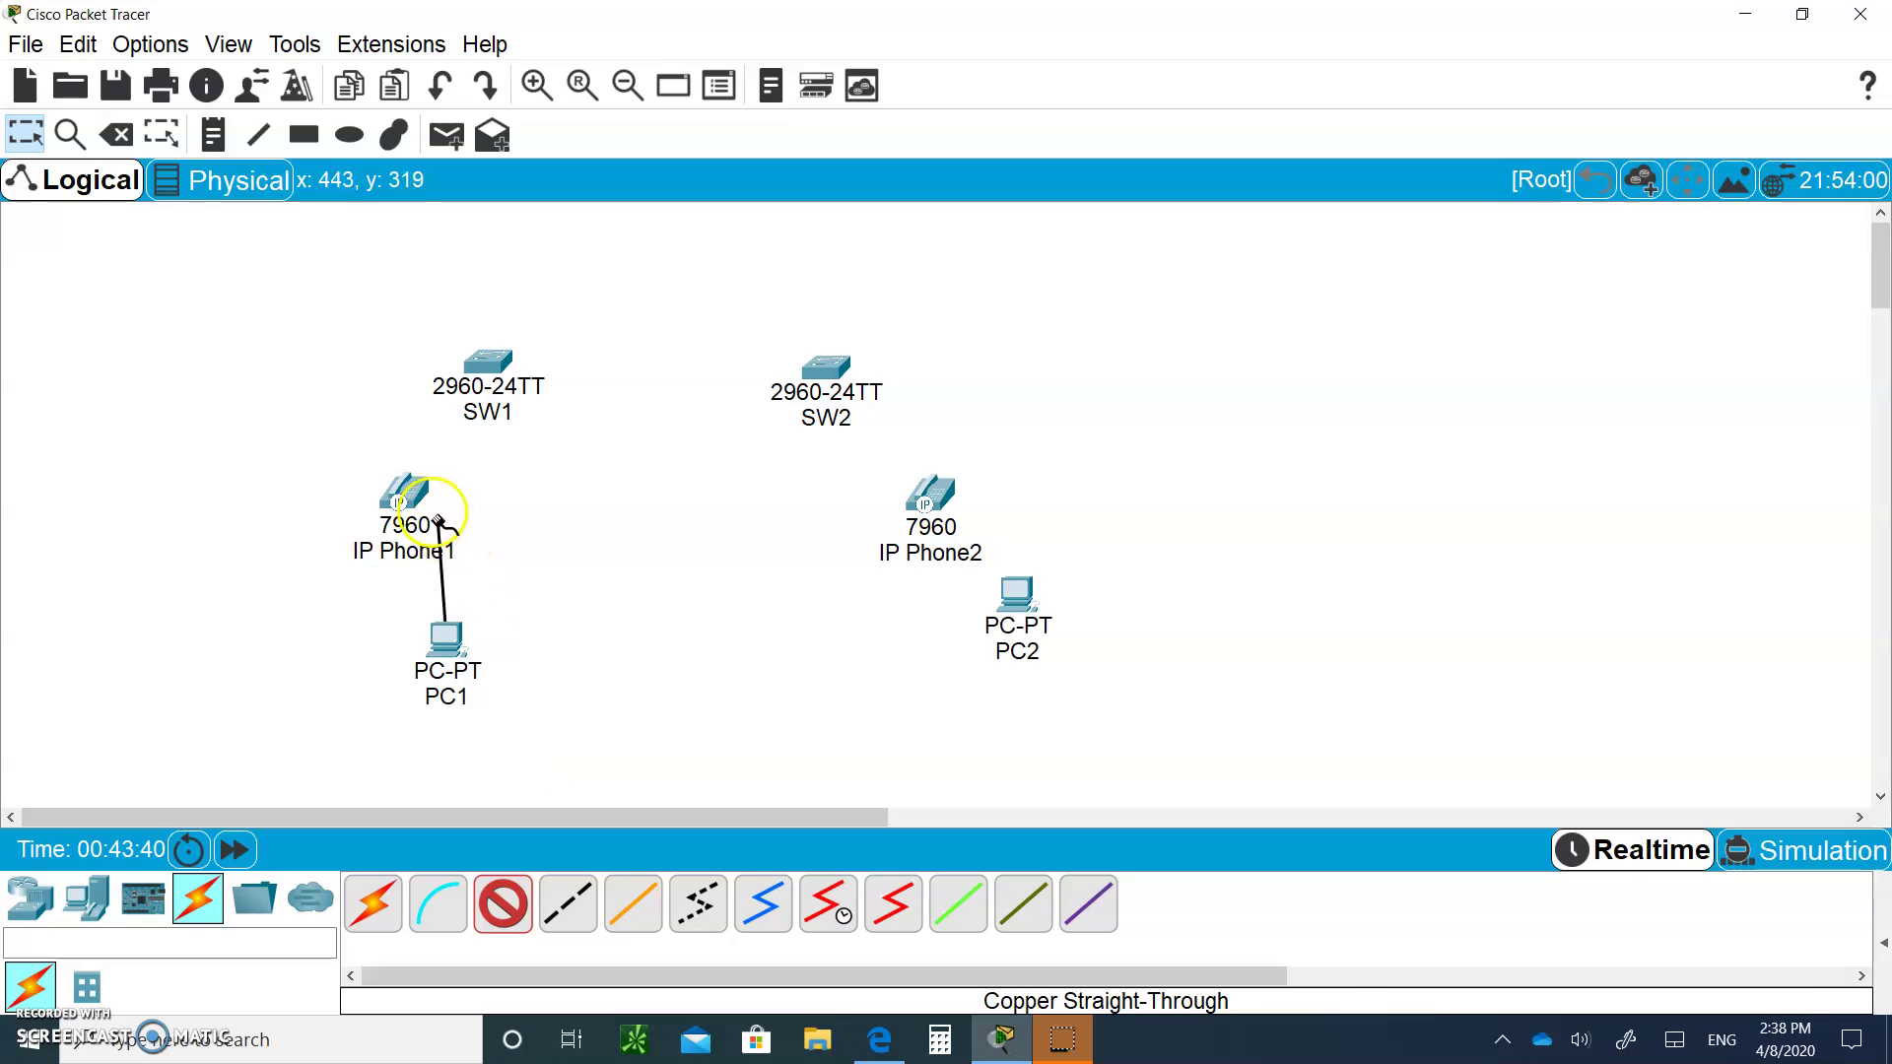
{"action": "left_click", "coordinate": [405, 495]}
{"action": "left_click", "coordinate": [453, 548]}
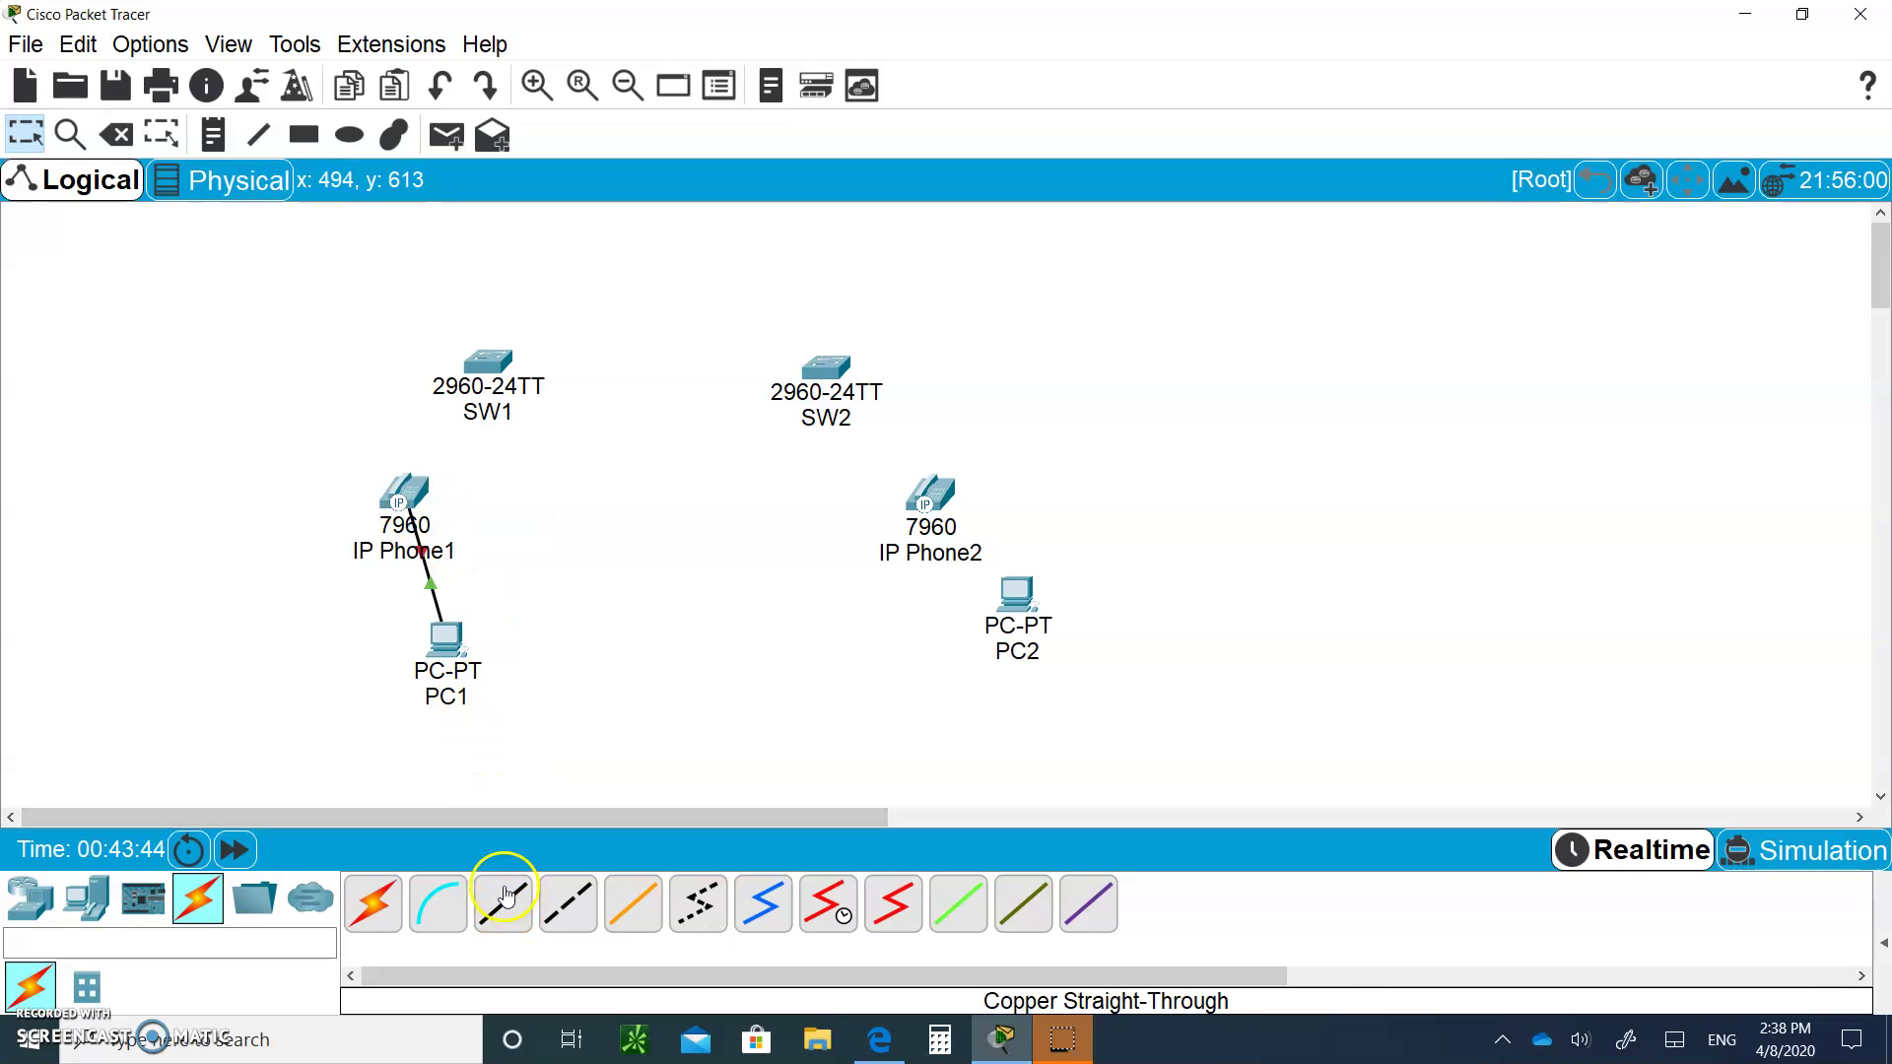
Connect IP Phone1 to SW1's FastEthernet0/1 port with a copper straight-through cable
{"action": "left_click", "coordinate": [500, 908]}
{"action": "left_click", "coordinate": [413, 477]}
{"action": "left_click", "coordinate": [434, 490]}
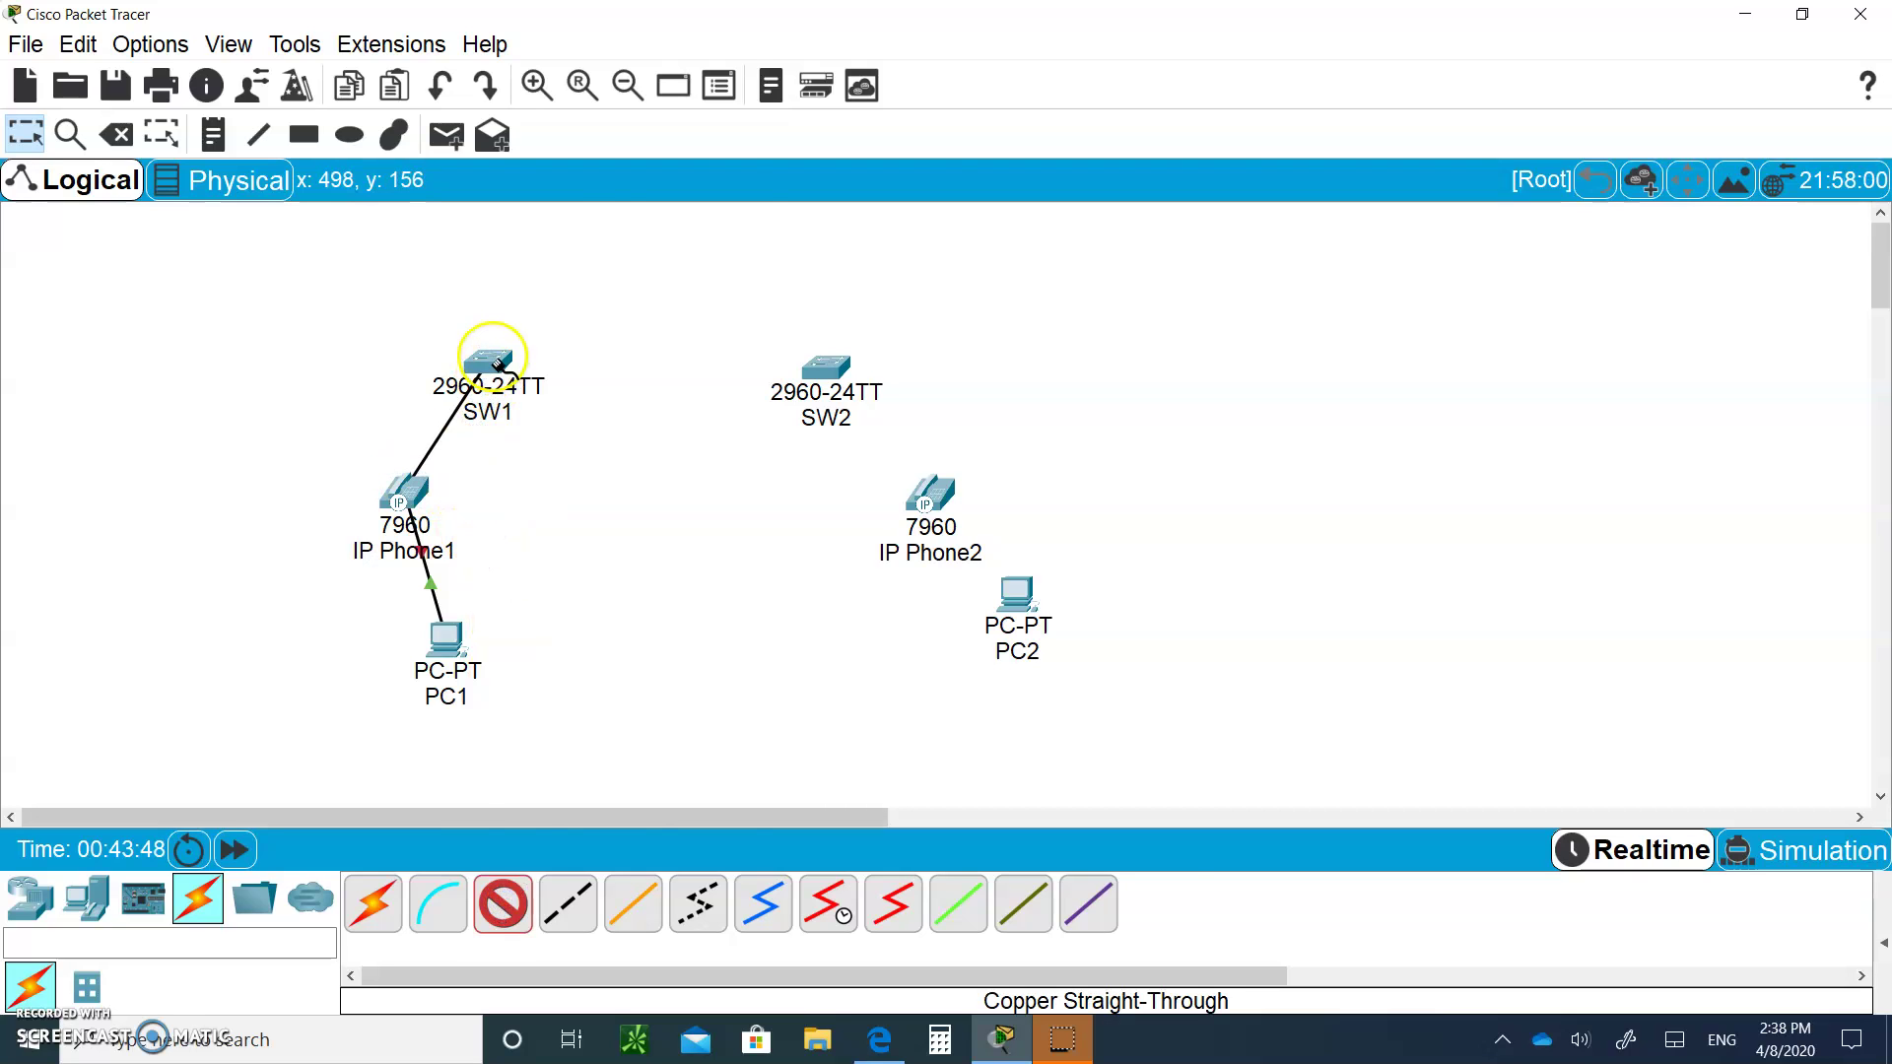
{"action": "left_click", "coordinate": [488, 359]}
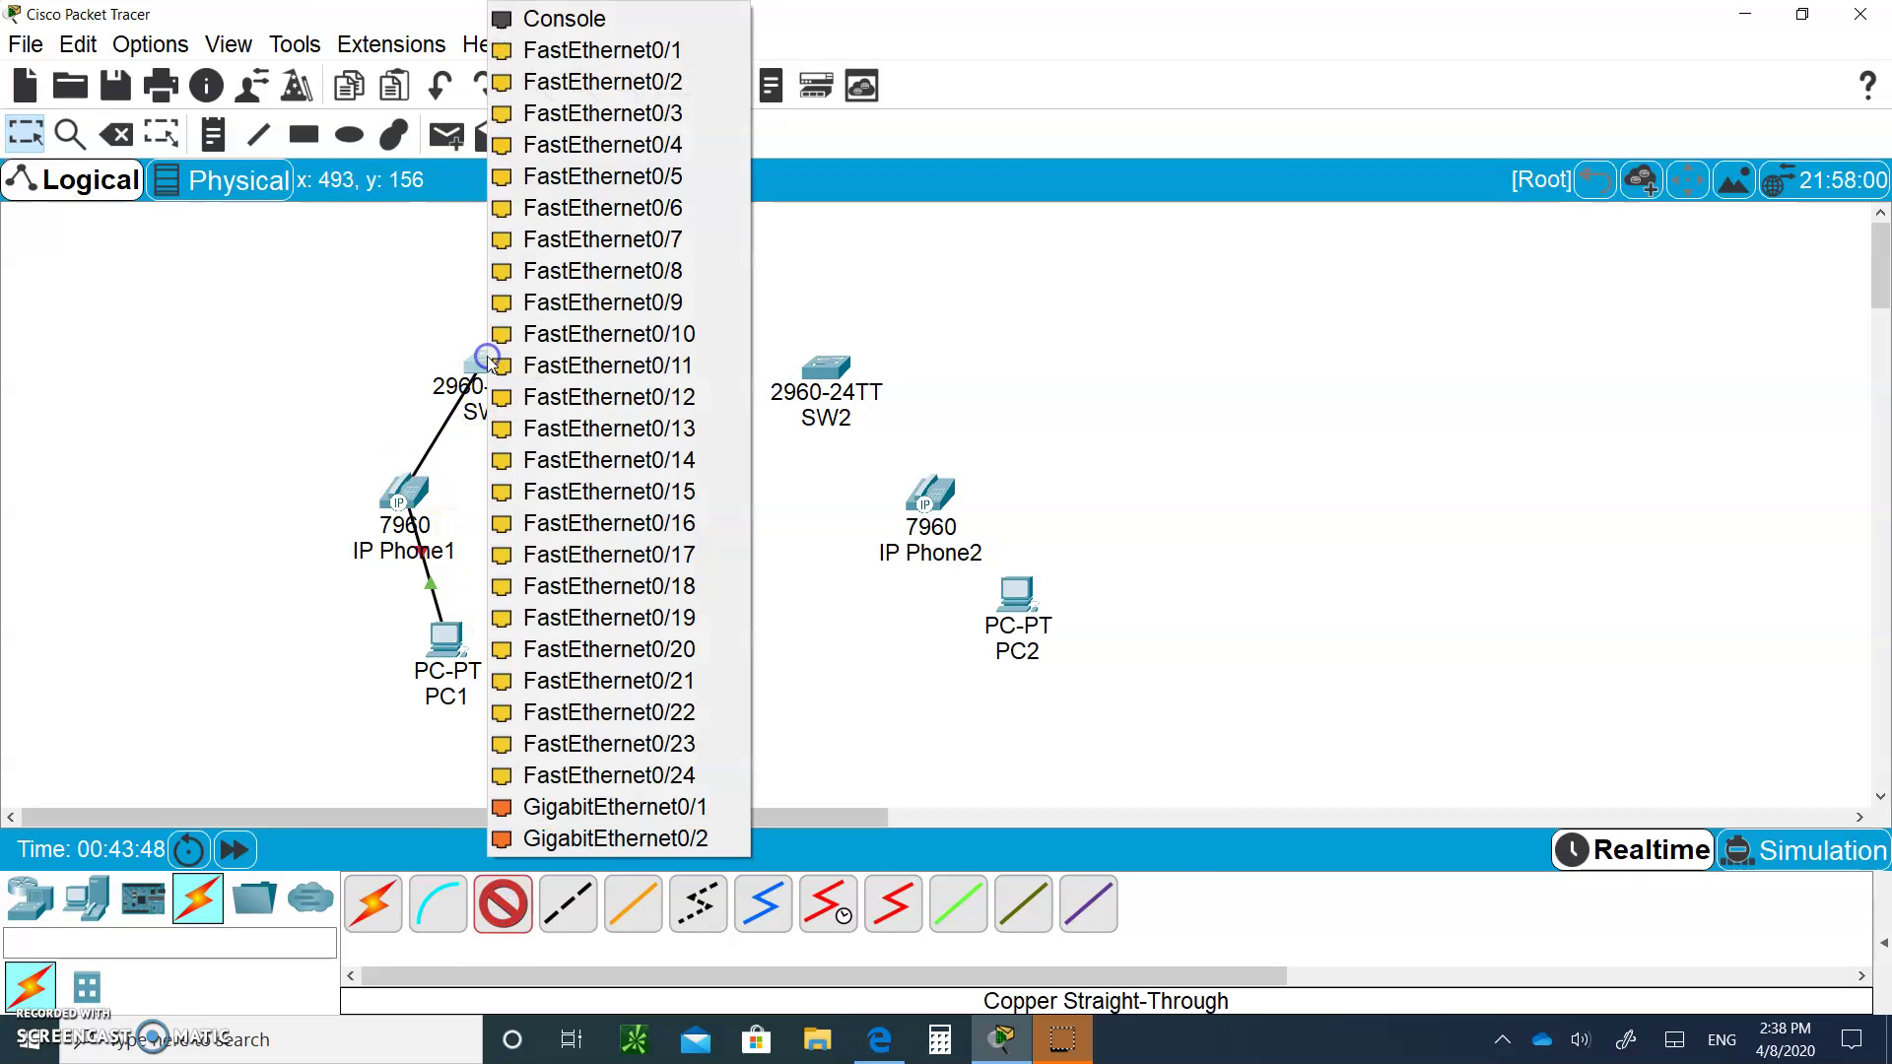
{"action": "left_click", "coordinate": [591, 48]}
Connect PC2's FastEthernet0 port to IP Phone2 with a copper straight-through cable
{"action": "left_click", "coordinate": [502, 905]}
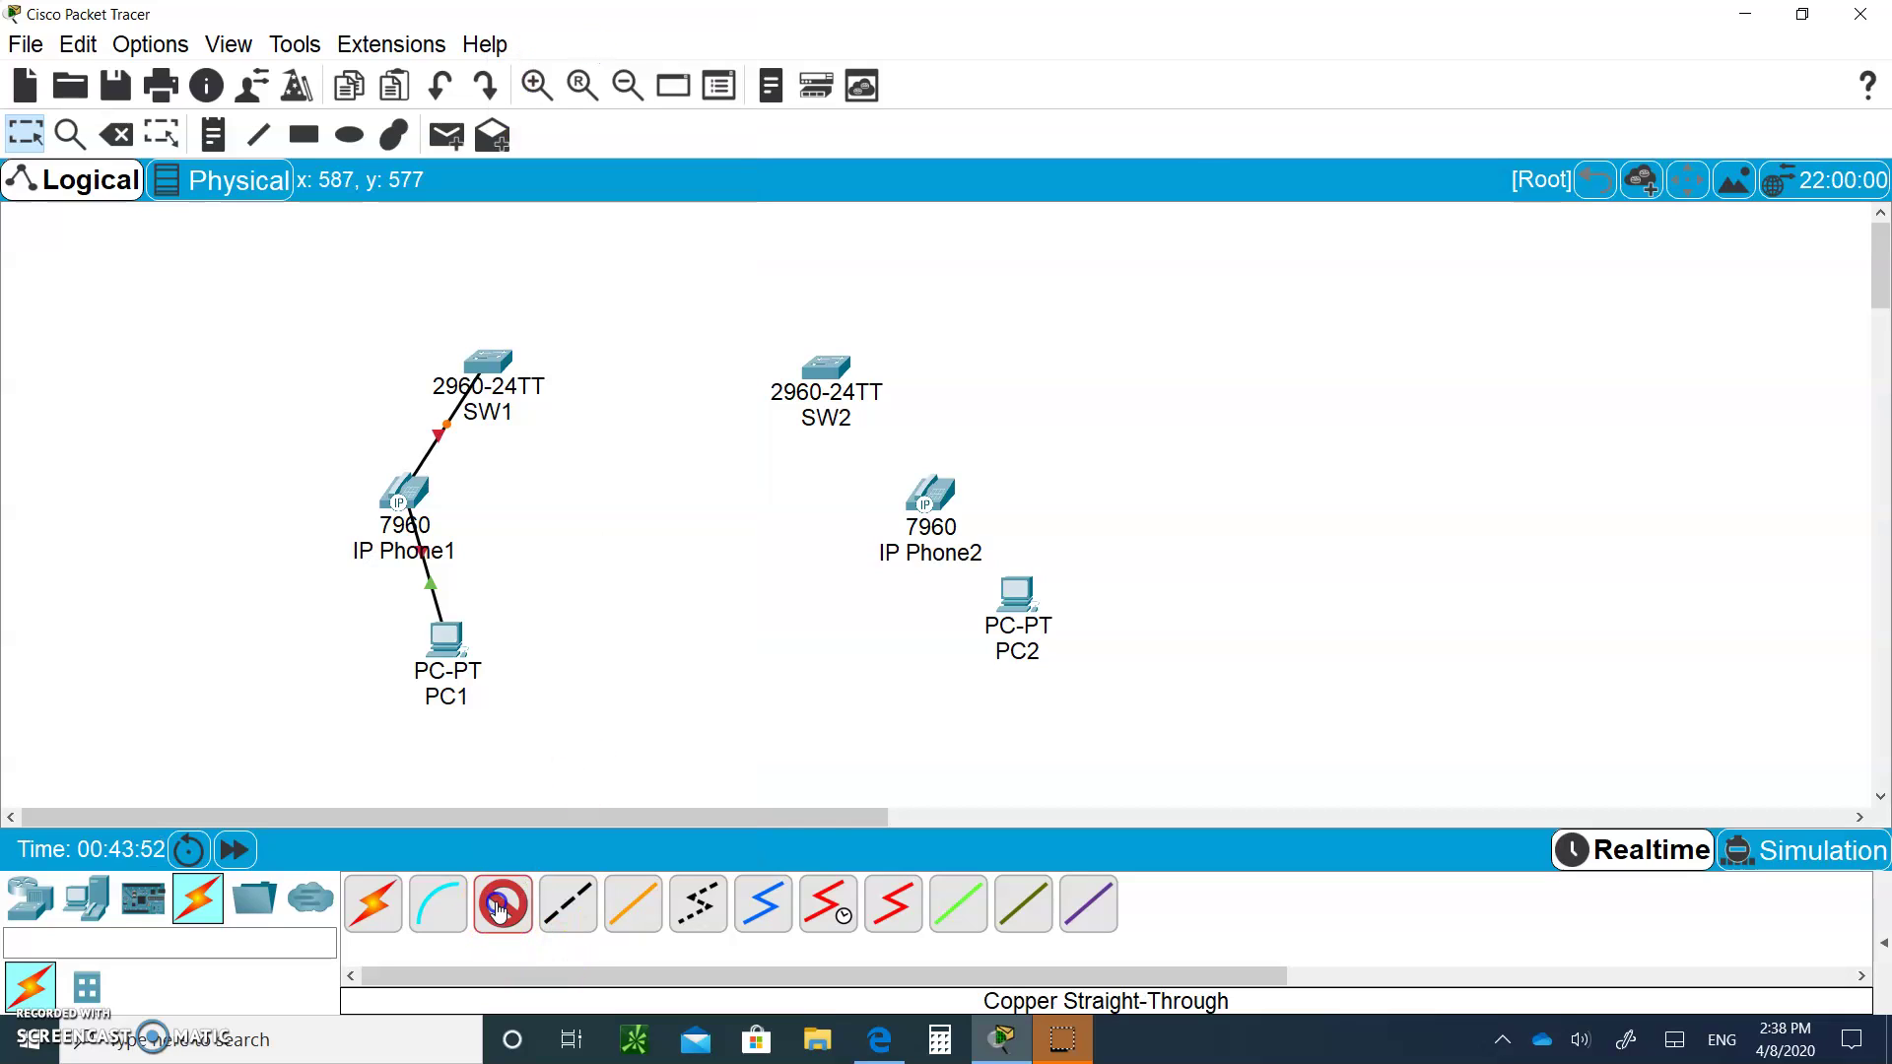
{"action": "left_click", "coordinate": [1017, 595]}
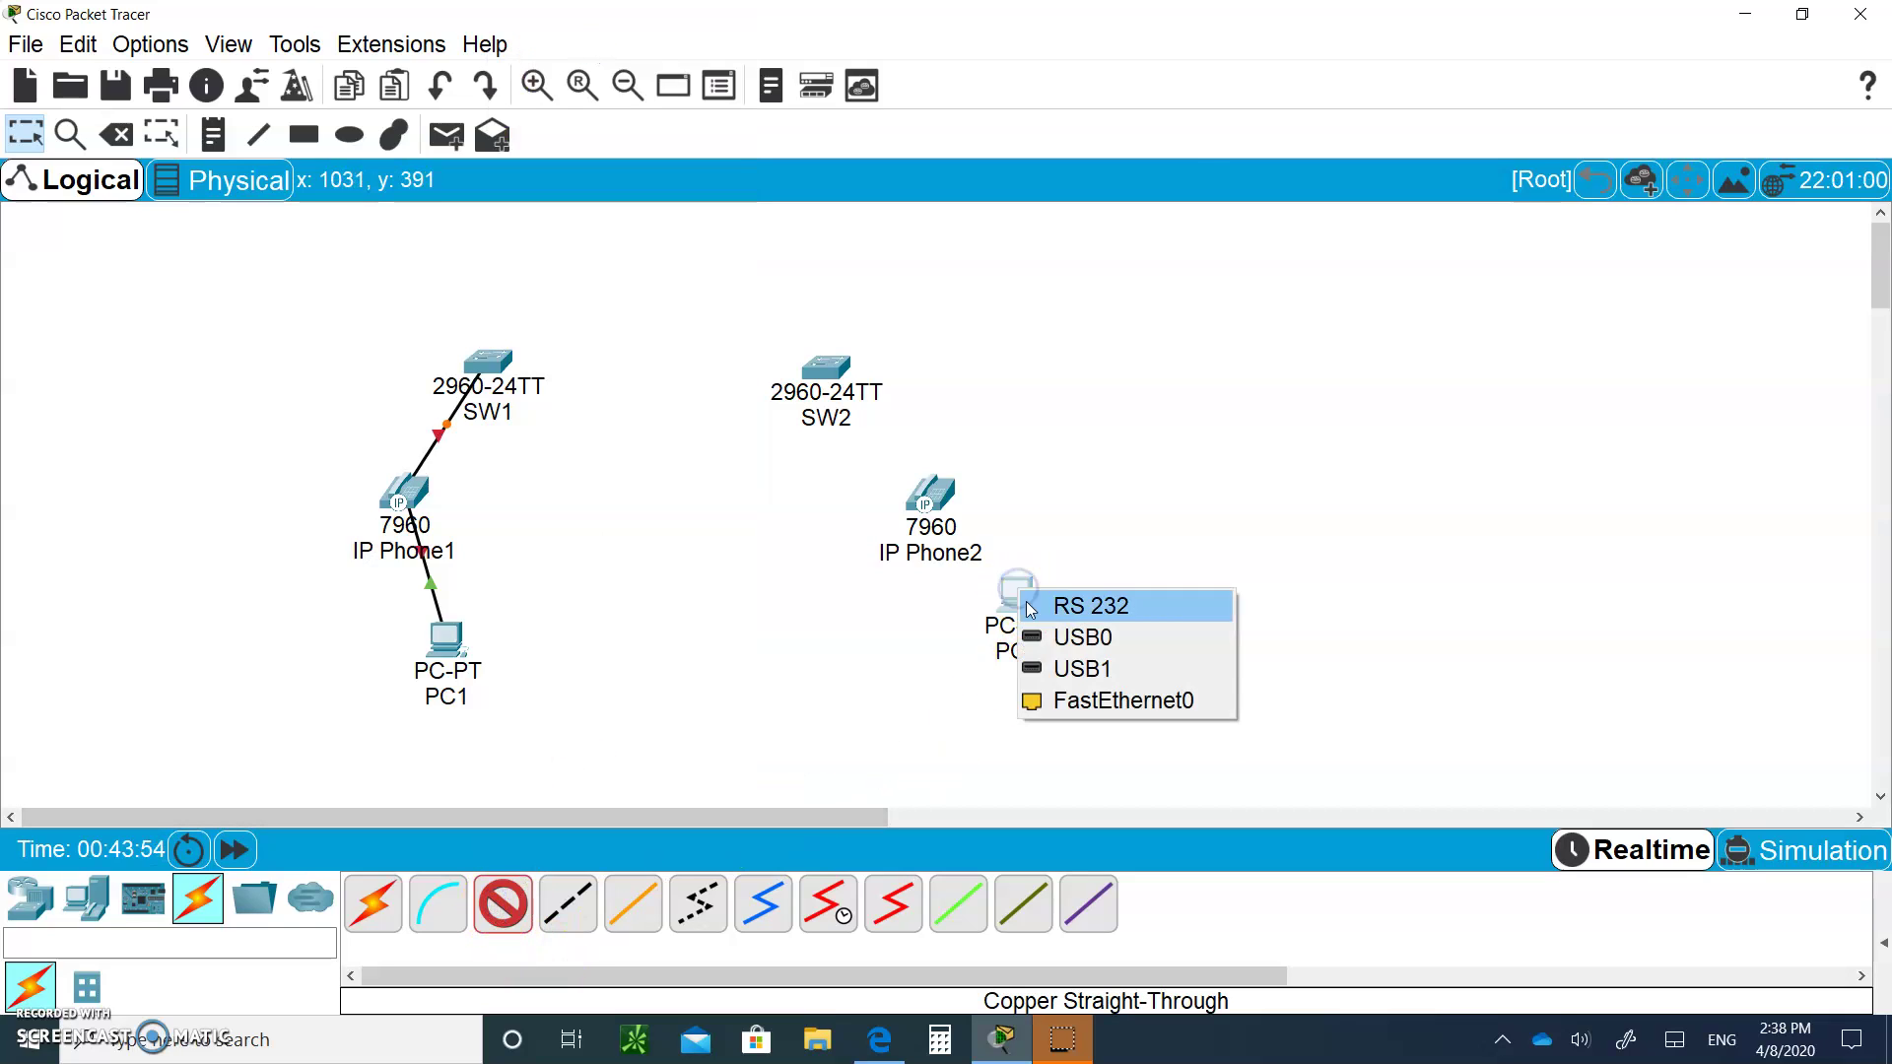
{"action": "left_click", "coordinate": [1090, 705]}
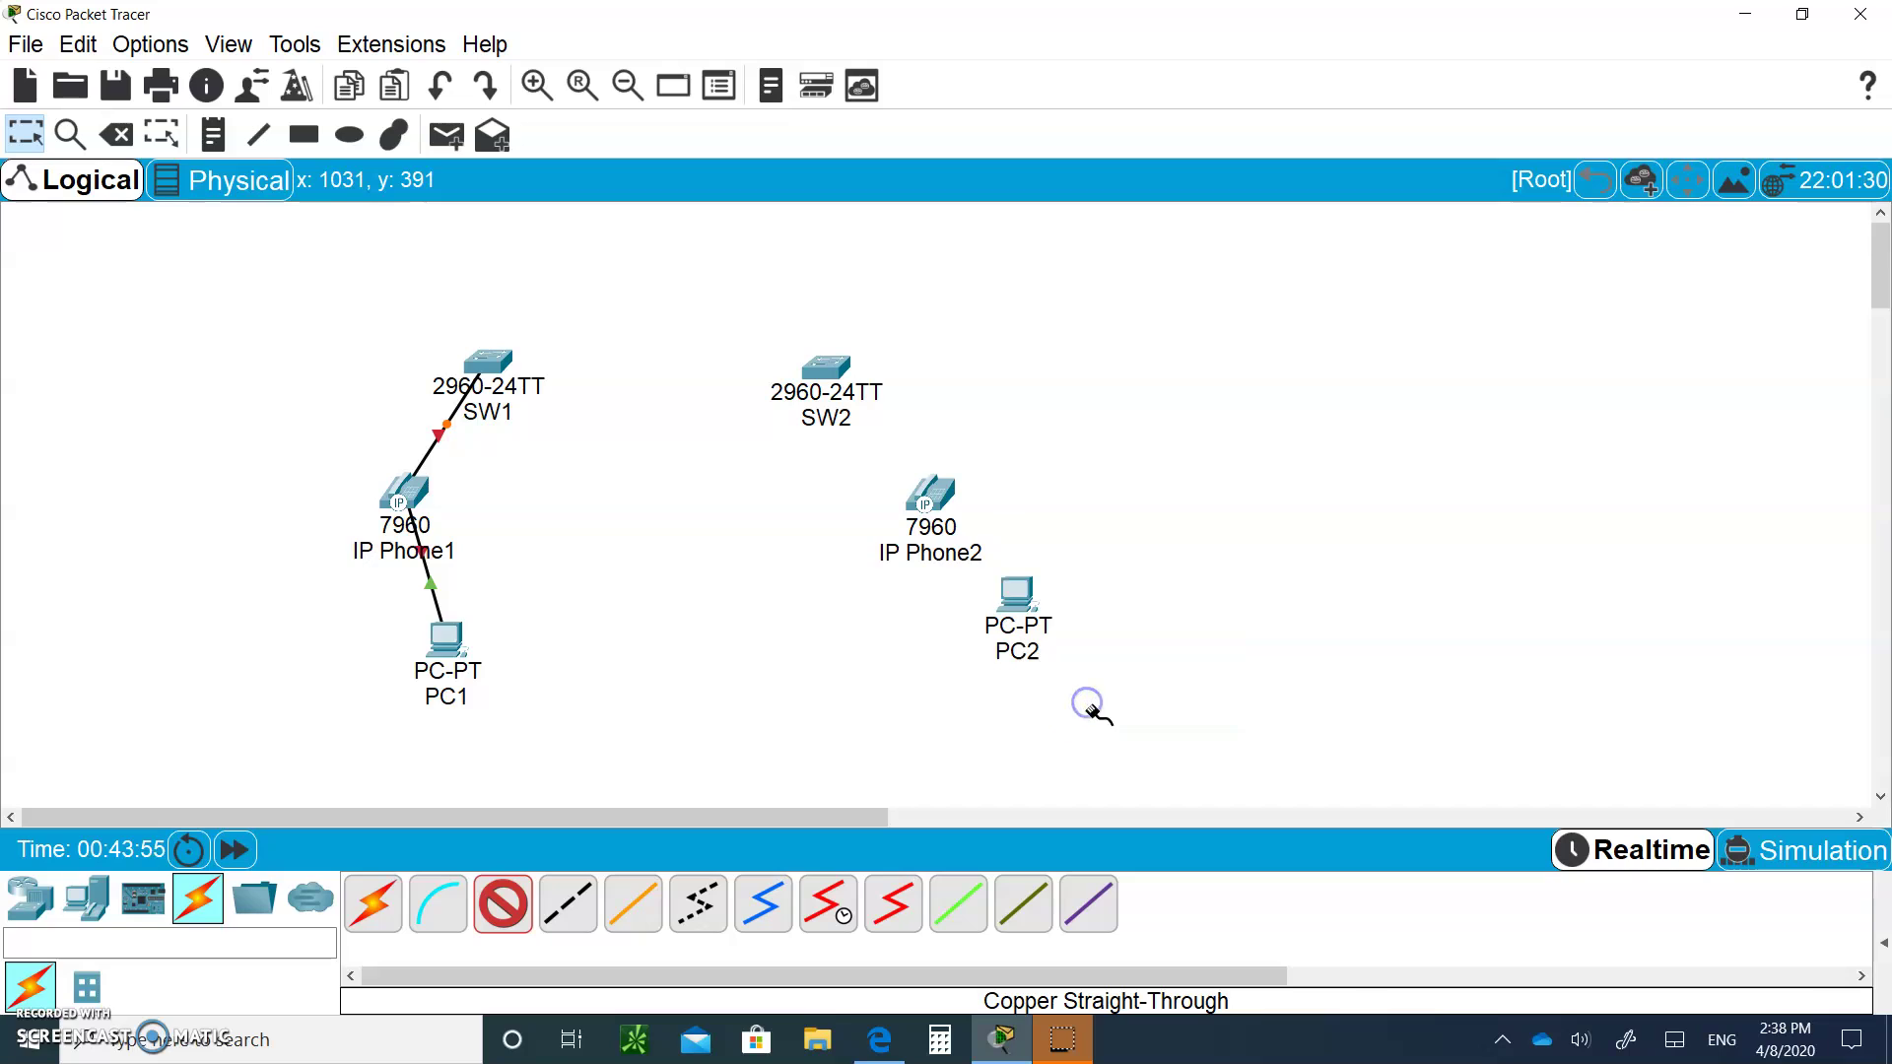
{"action": "left_click", "coordinate": [937, 499]}
{"action": "left_click", "coordinate": [985, 543]}
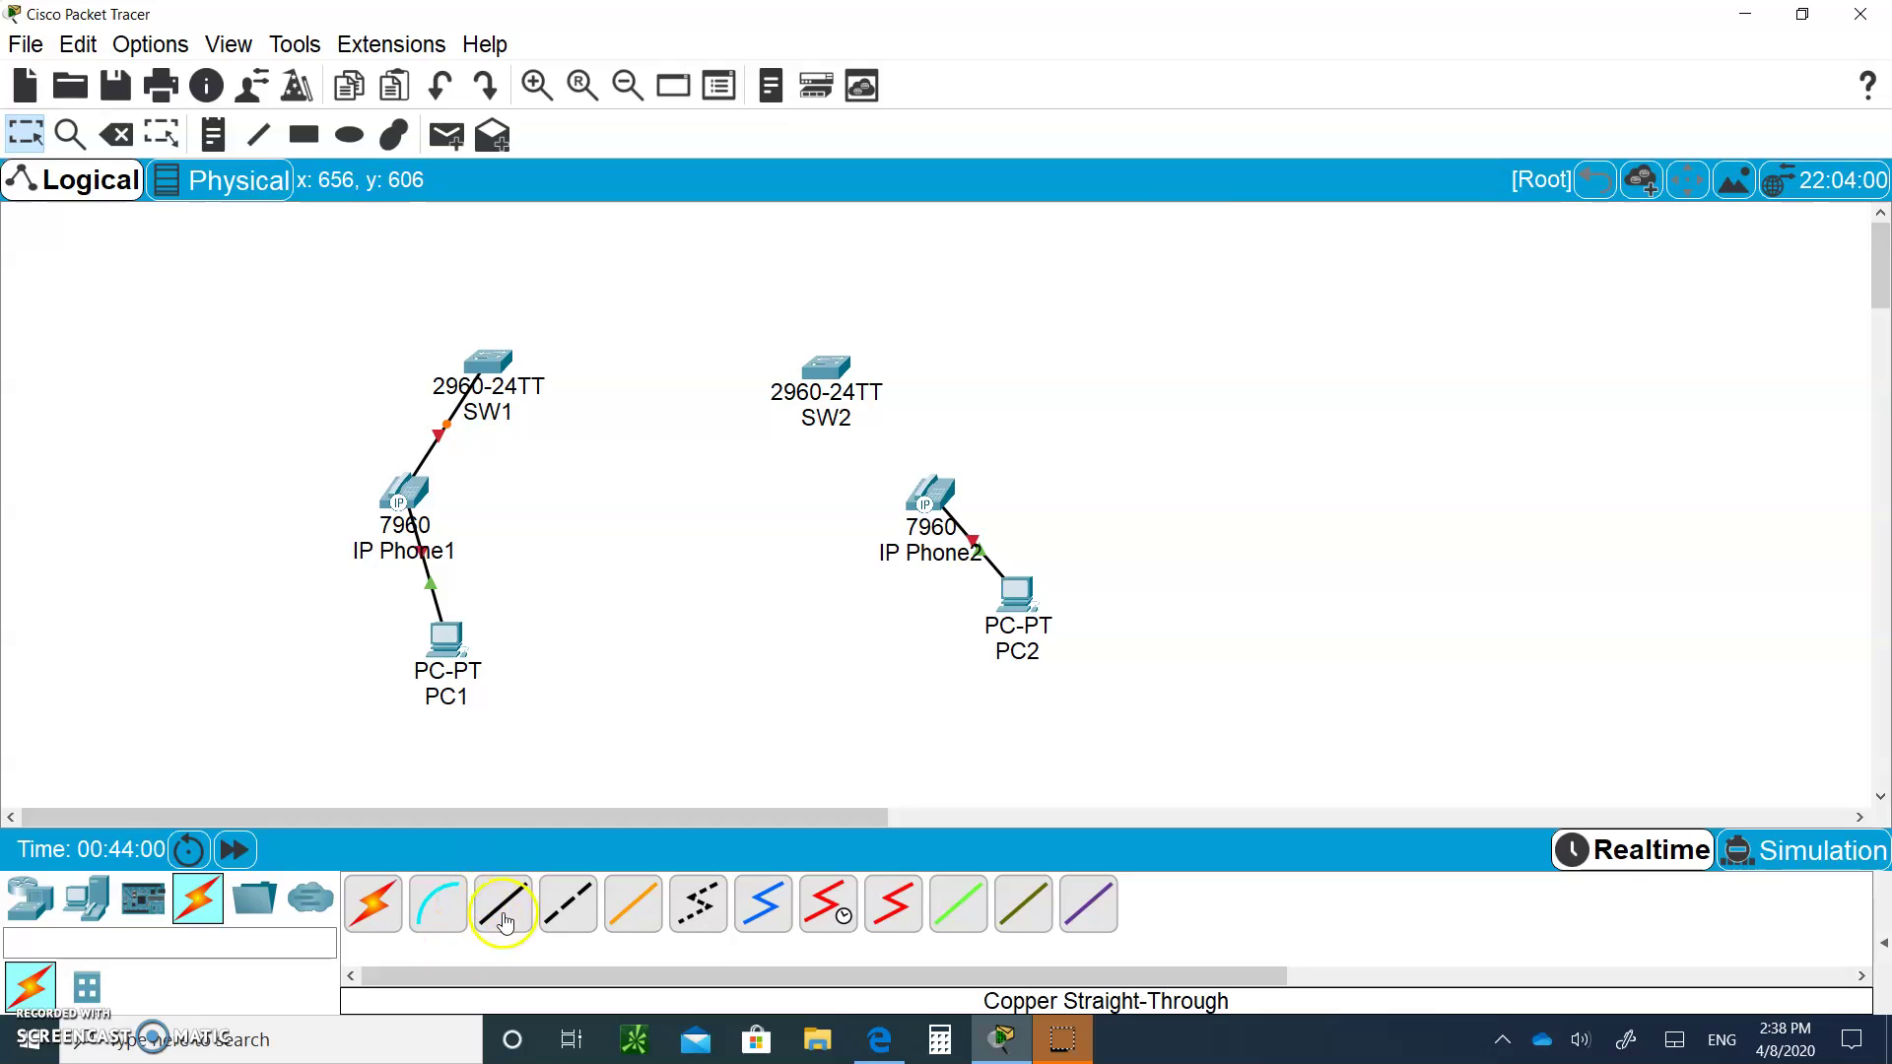
Connect IP Phone2 to SW2 with a copper straight-through cable, and move SW1 and SW2 slightly higher above the phones
{"action": "left_click", "coordinate": [931, 495]}
{"action": "left_click", "coordinate": [980, 510]}
{"action": "left_click", "coordinate": [824, 372]}
{"action": "left_click", "coordinate": [933, 54]}
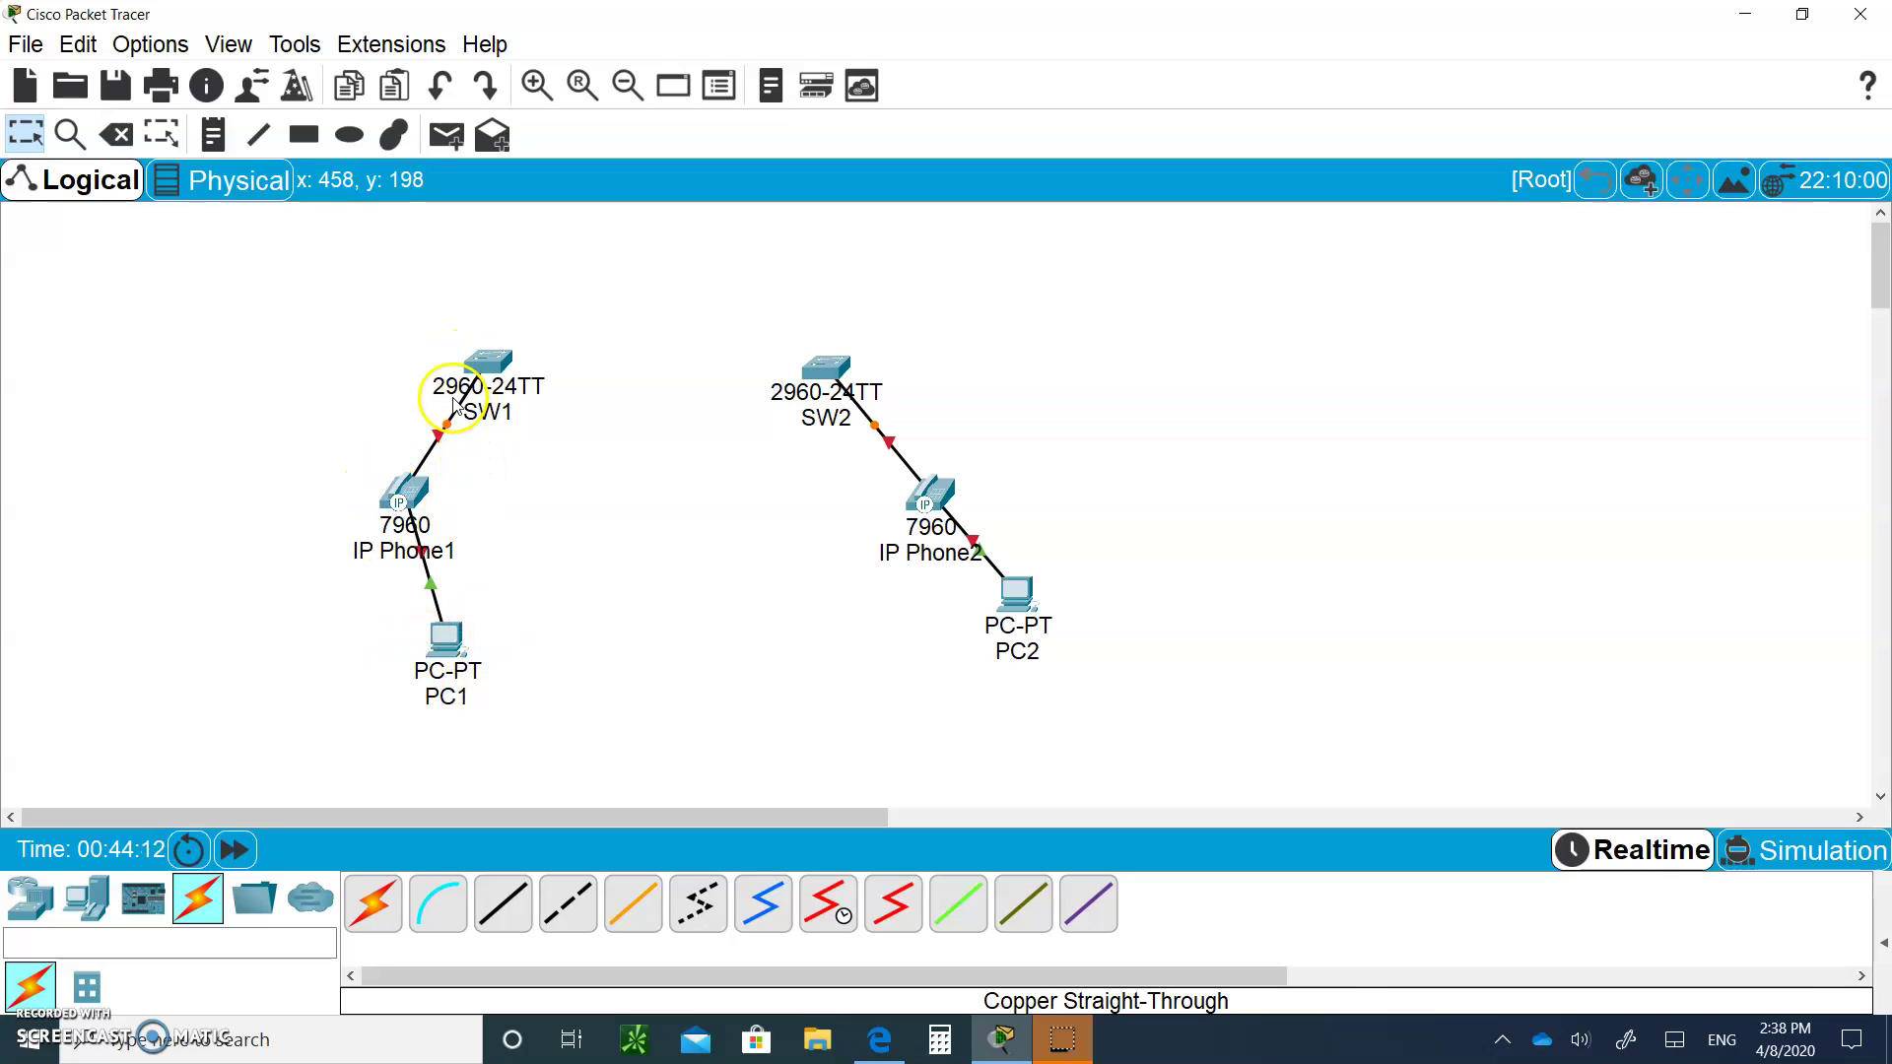
{"action": "left_click_drag", "start_coordinate": [496, 362], "coordinate": [495, 336]}
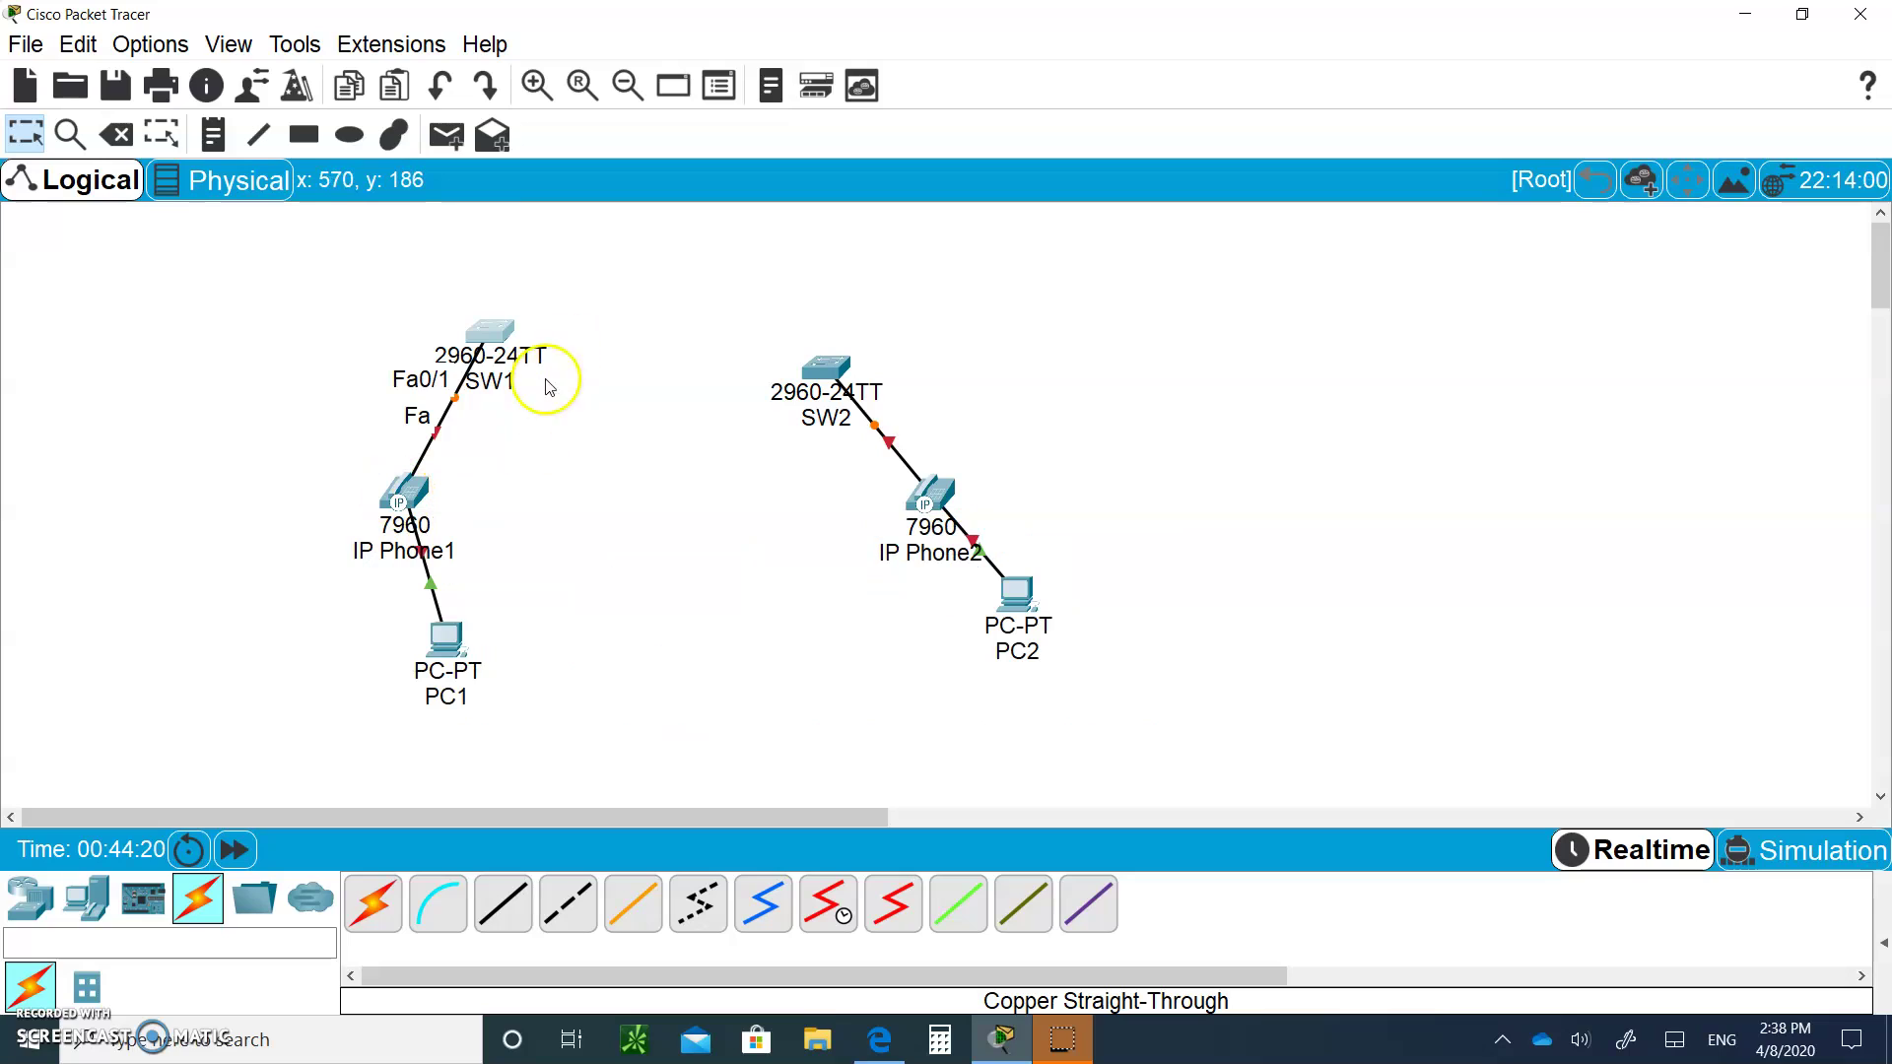
{"action": "left_click_drag", "start_coordinate": [836, 370], "coordinate": [818, 328]}
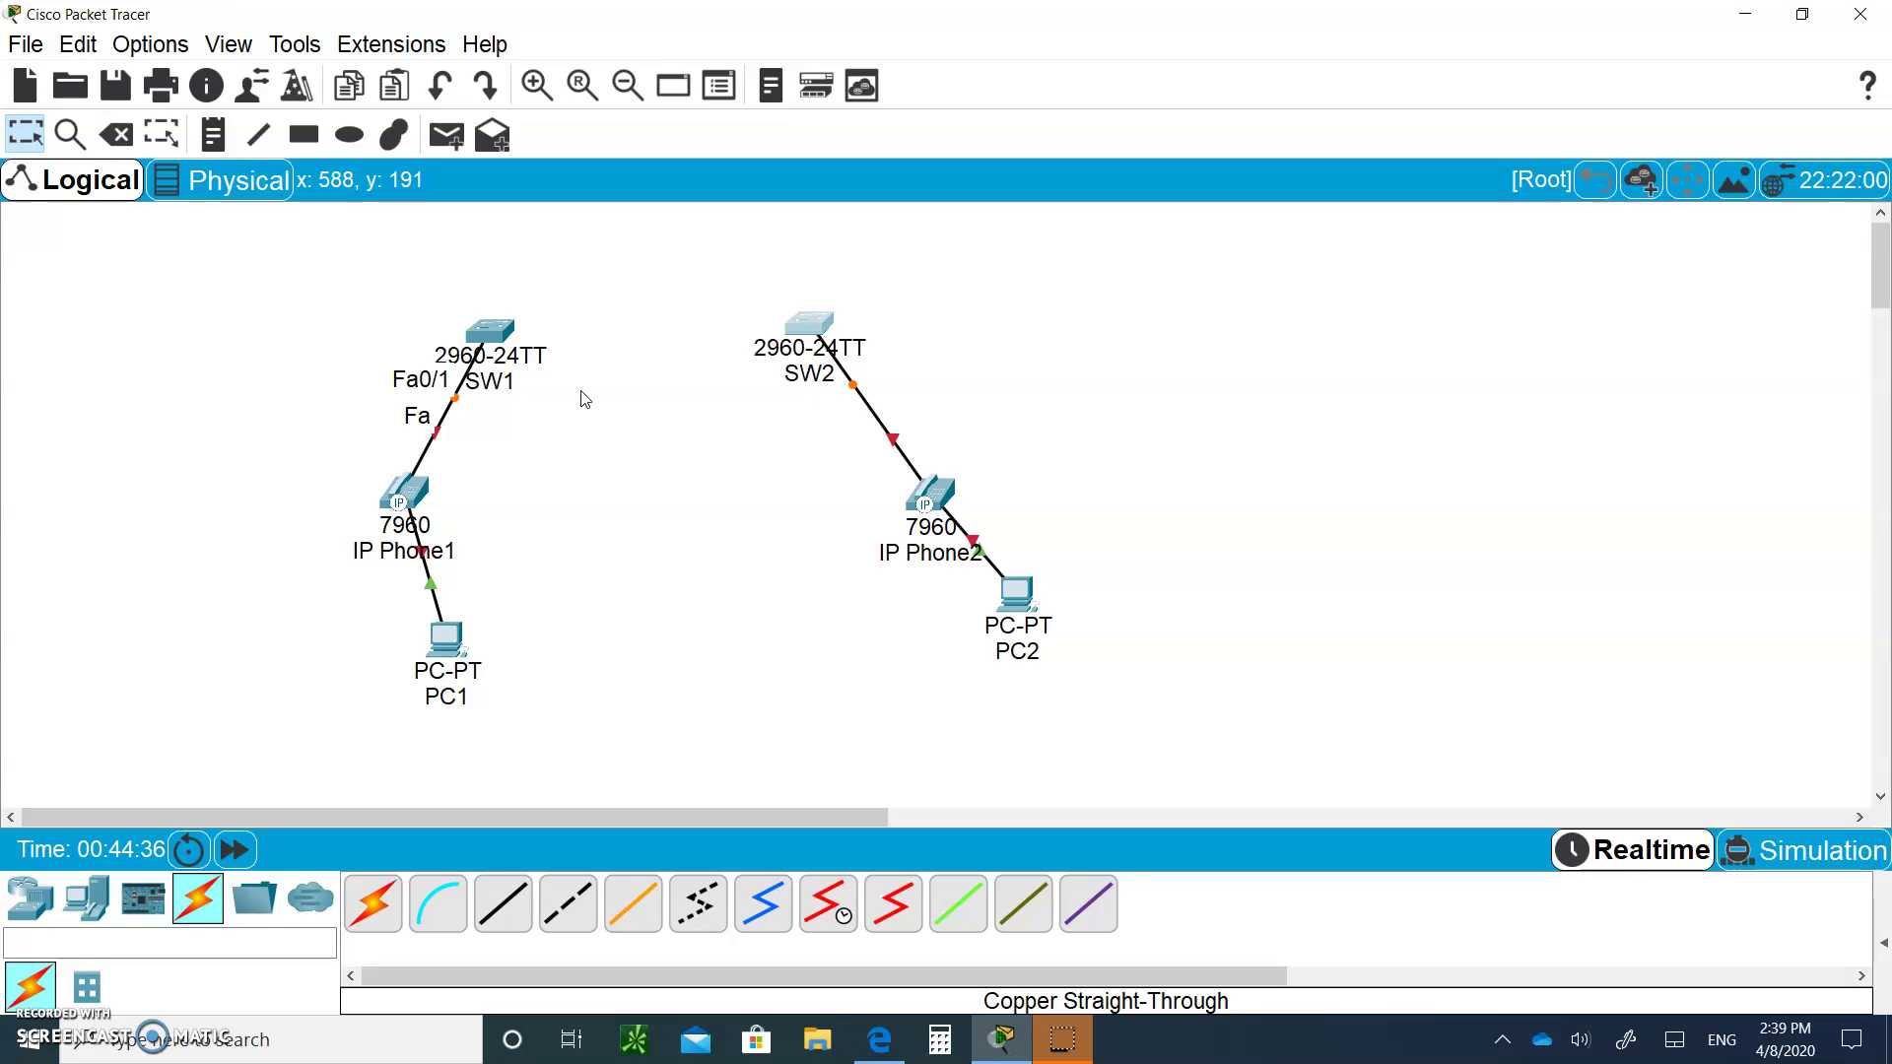
View SW1's physical device configuration and close its window
{"action": "left_click", "coordinate": [504, 309]}
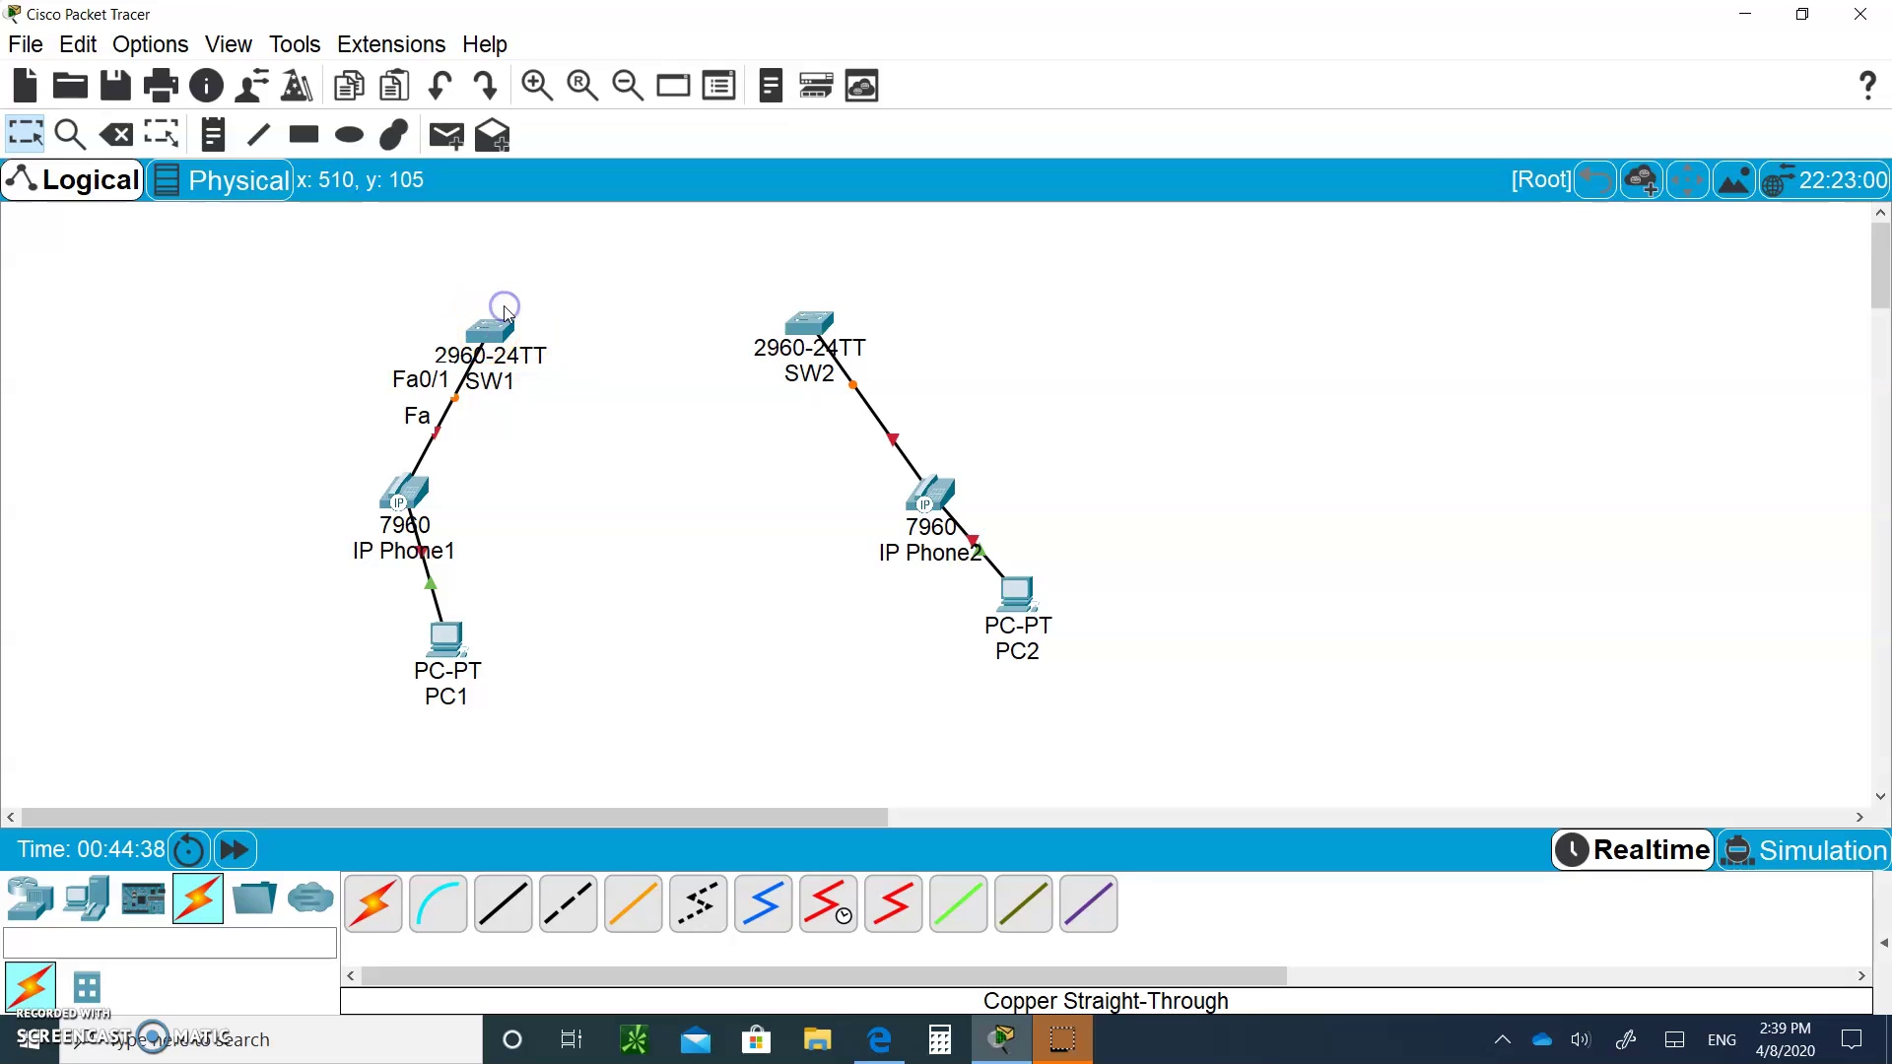
{"action": "left_click", "coordinate": [490, 335]}
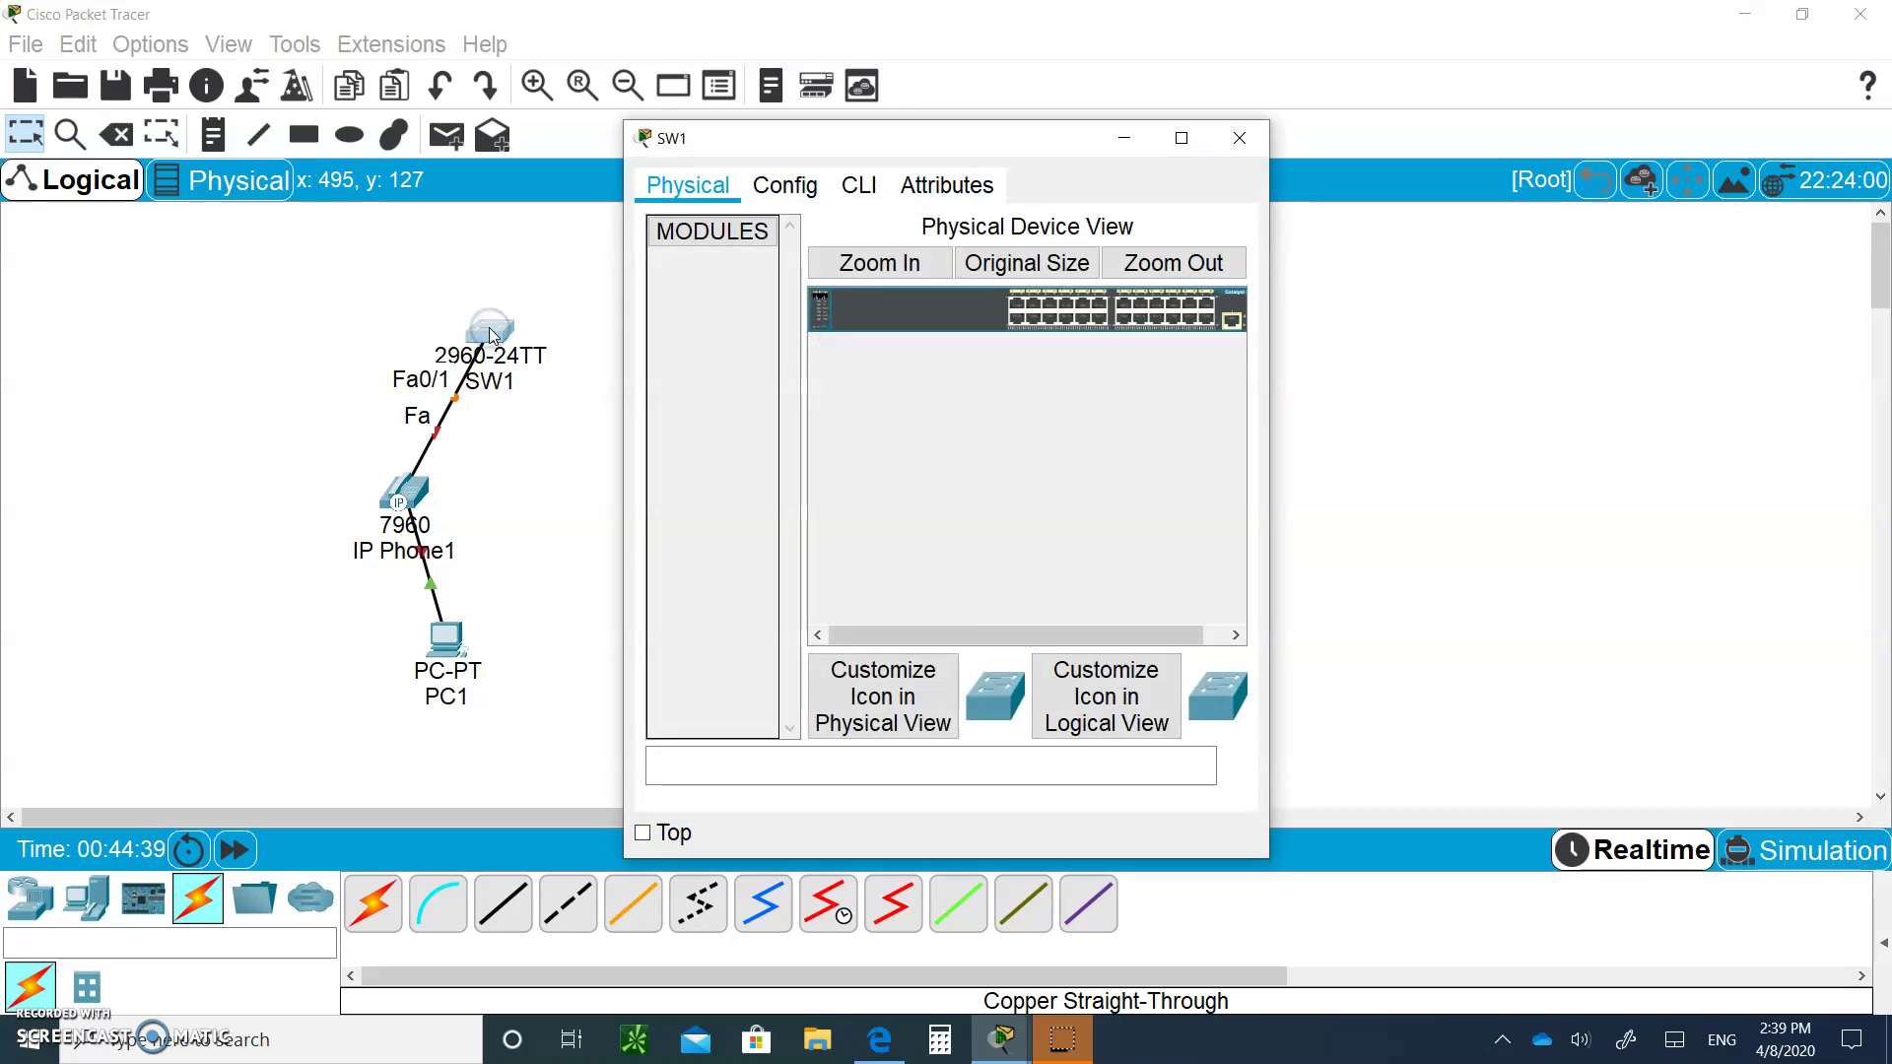
{"action": "left_click", "coordinate": [1238, 145]}
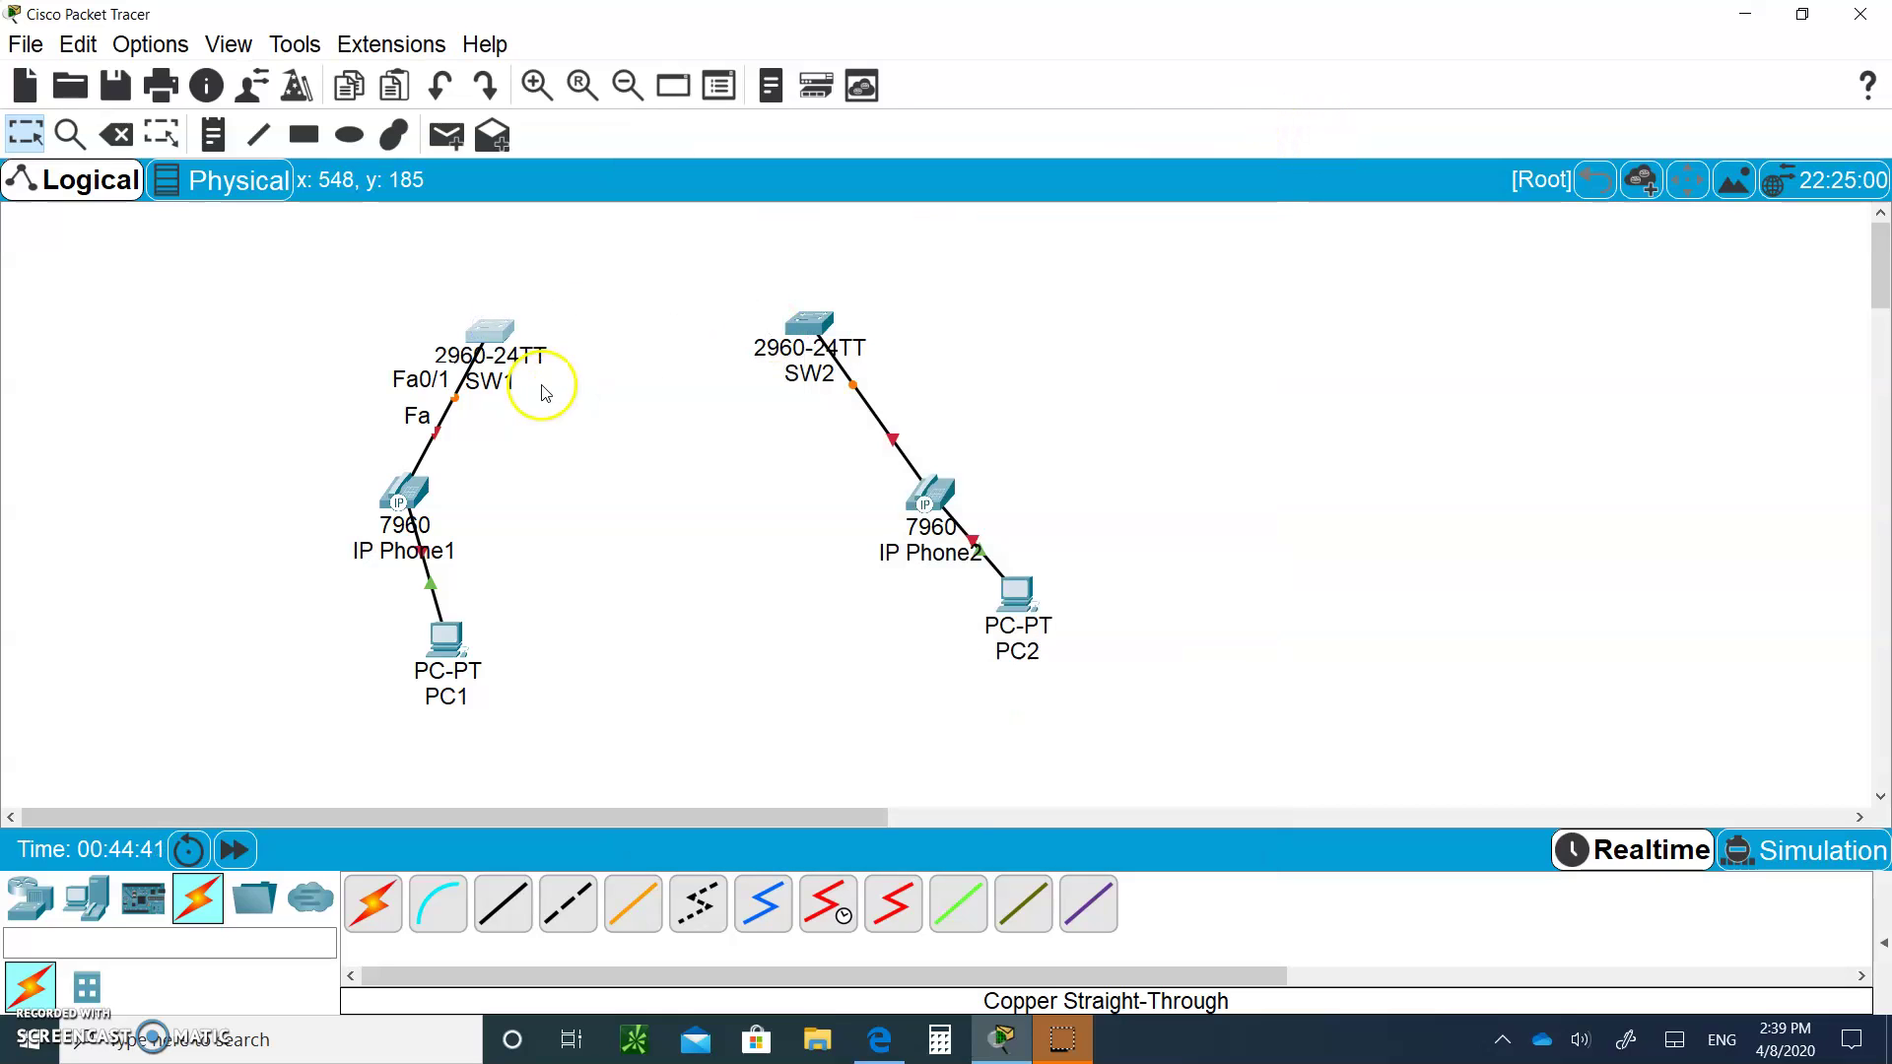
Power IP Phone1 by attaching the IP phone power adapter module in its physical device view
{"action": "left_click", "coordinate": [407, 492]}
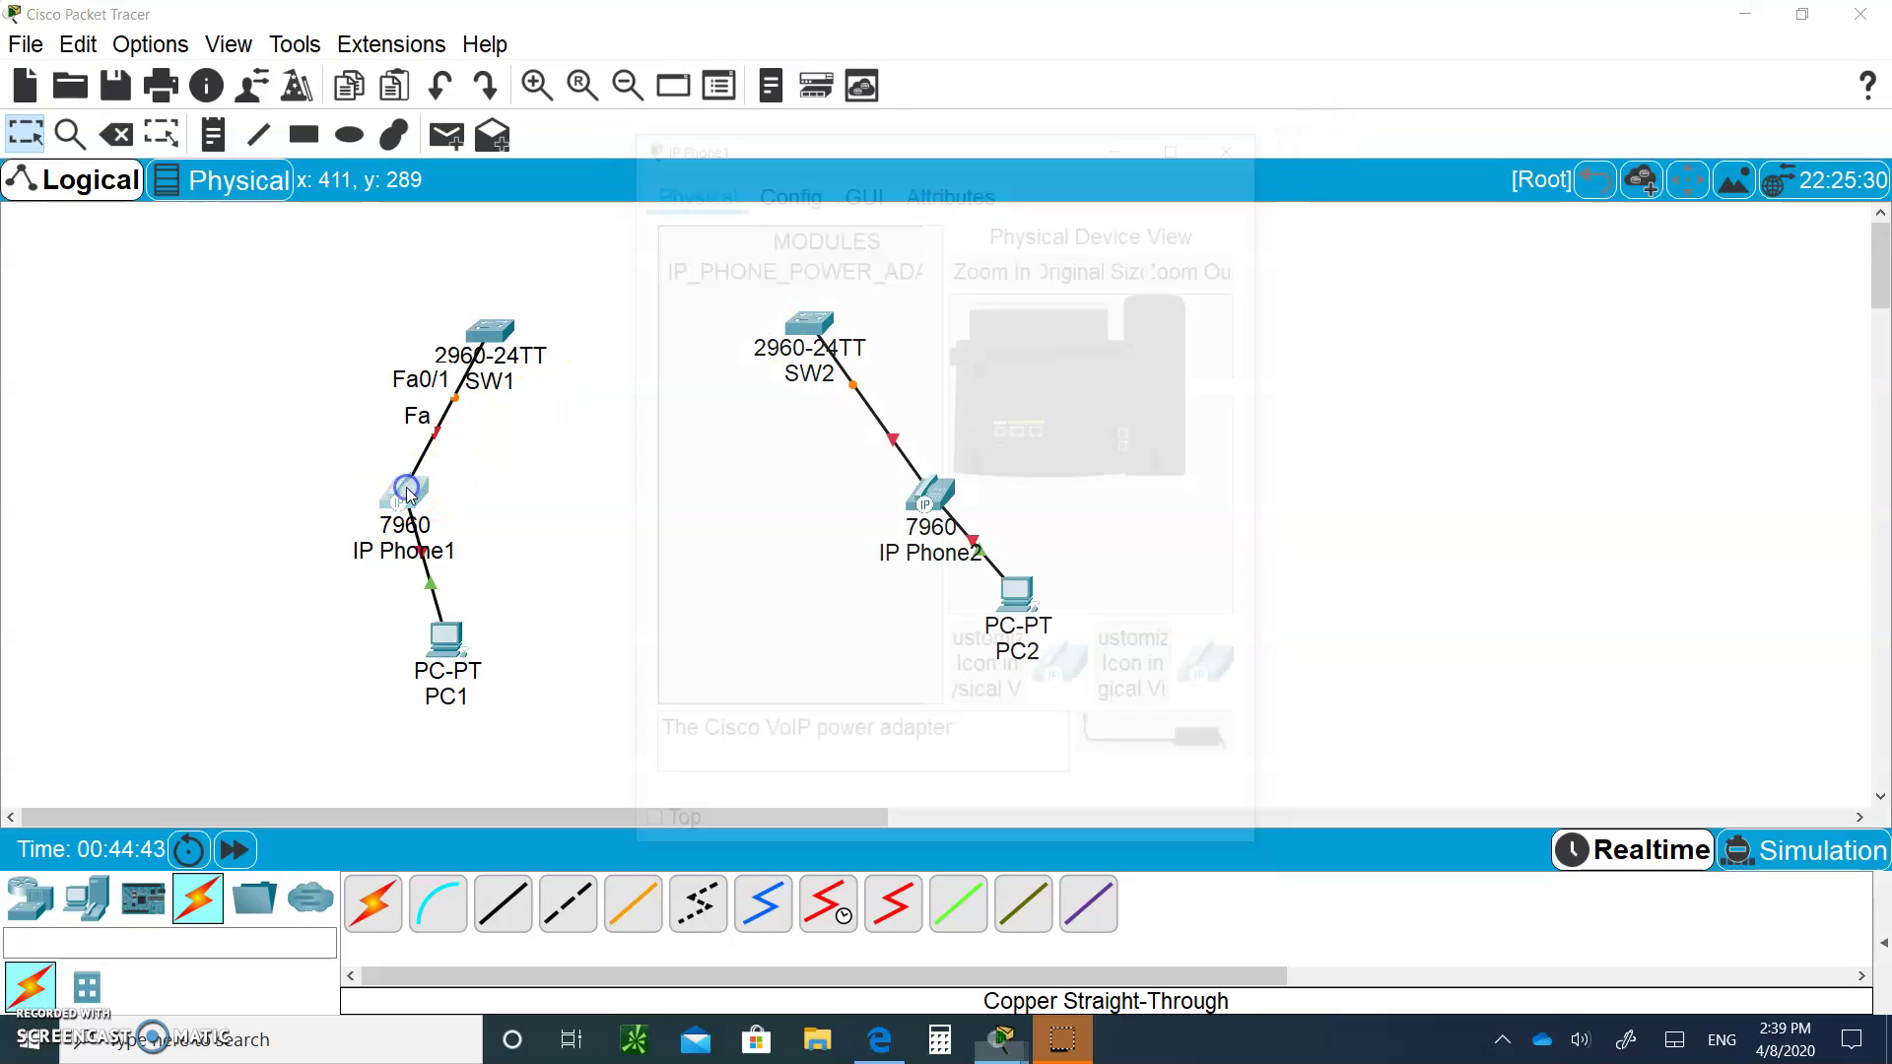
{"action": "left_click", "coordinate": [1011, 371]}
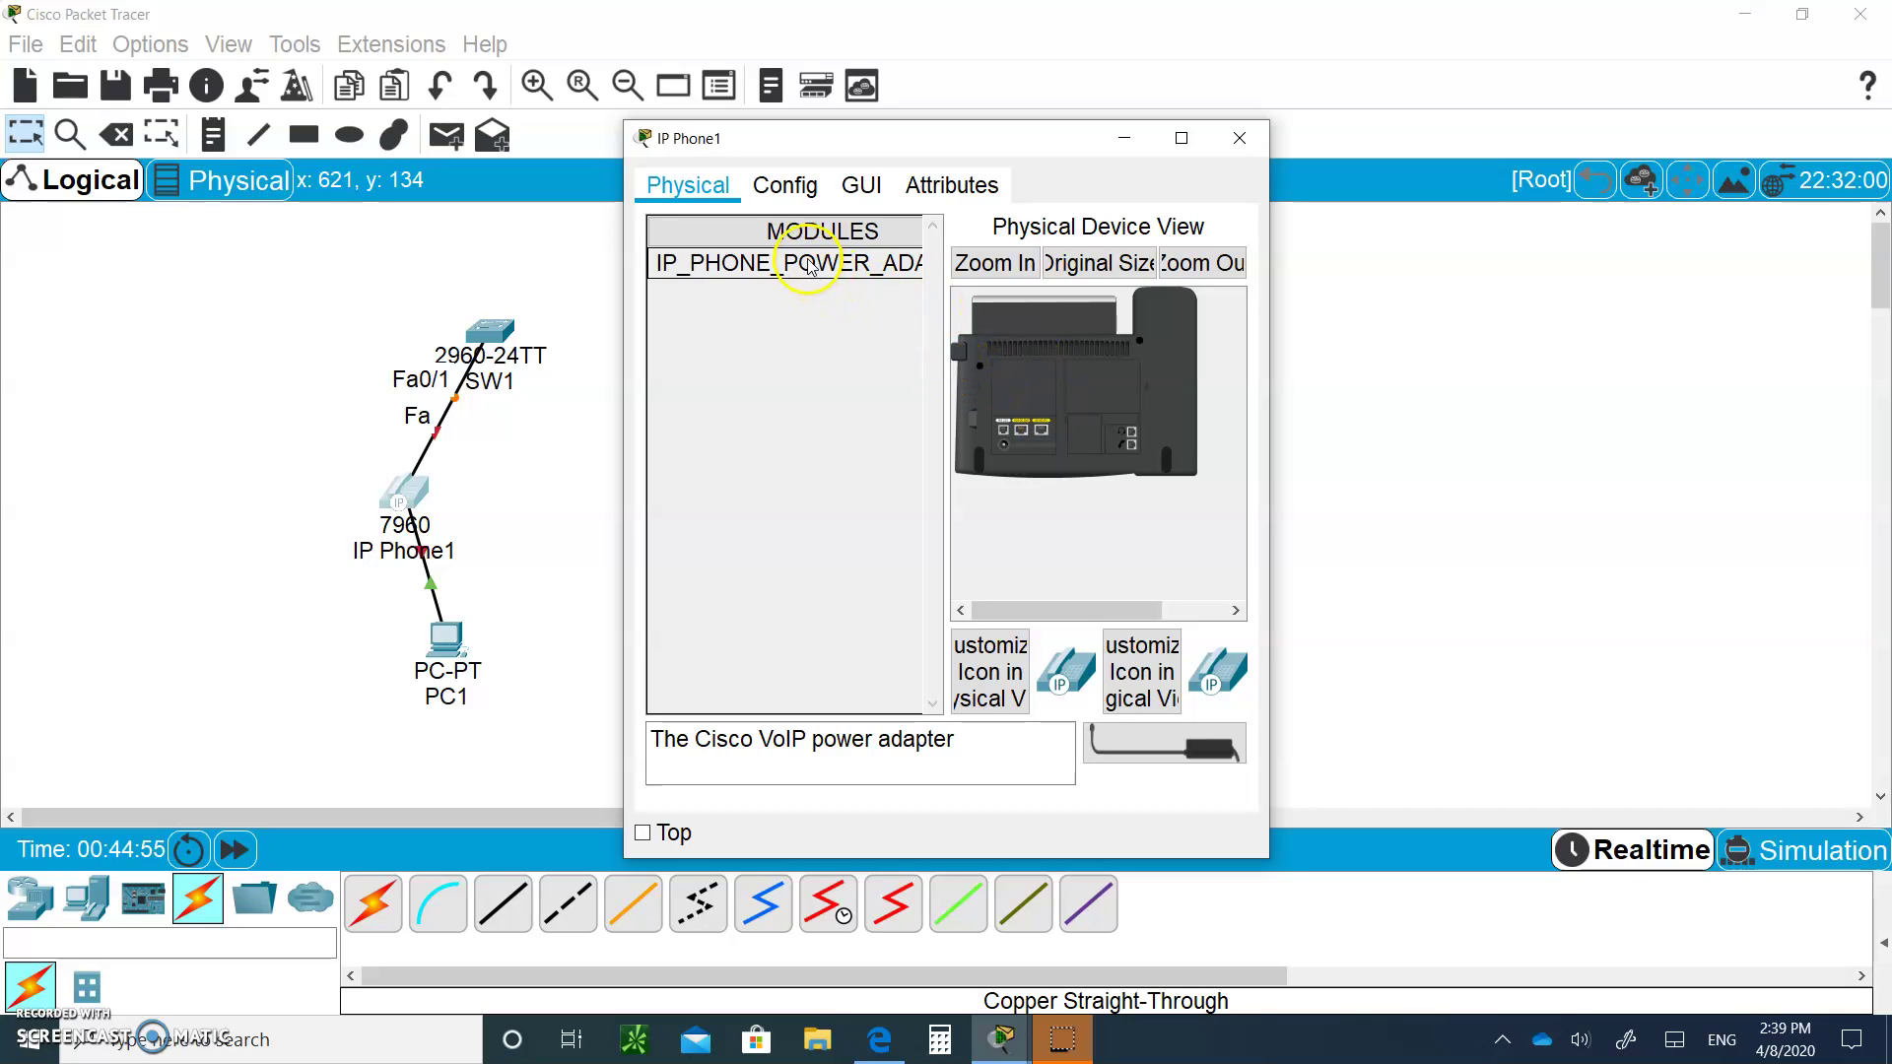
{"action": "left_click", "coordinate": [840, 276]}
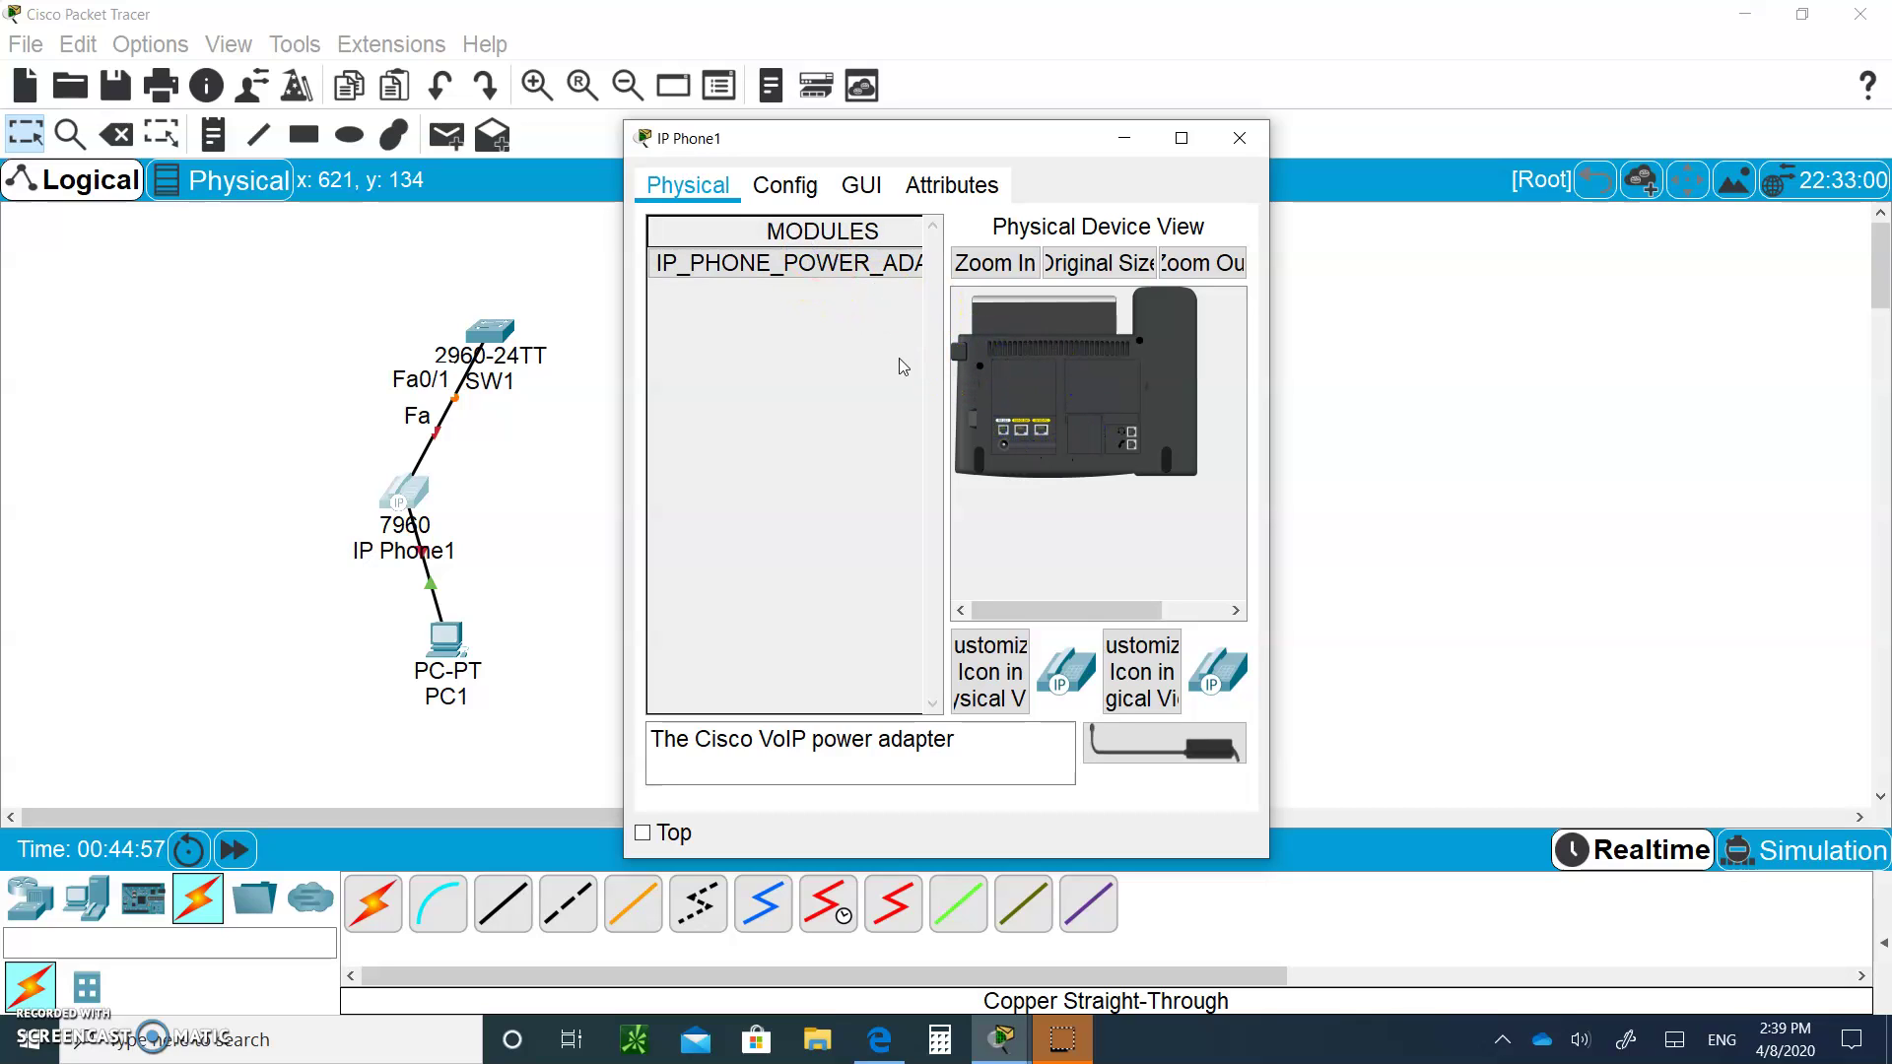
{"action": "left_click_drag", "start_coordinate": [771, 263], "coordinate": [1004, 452]}
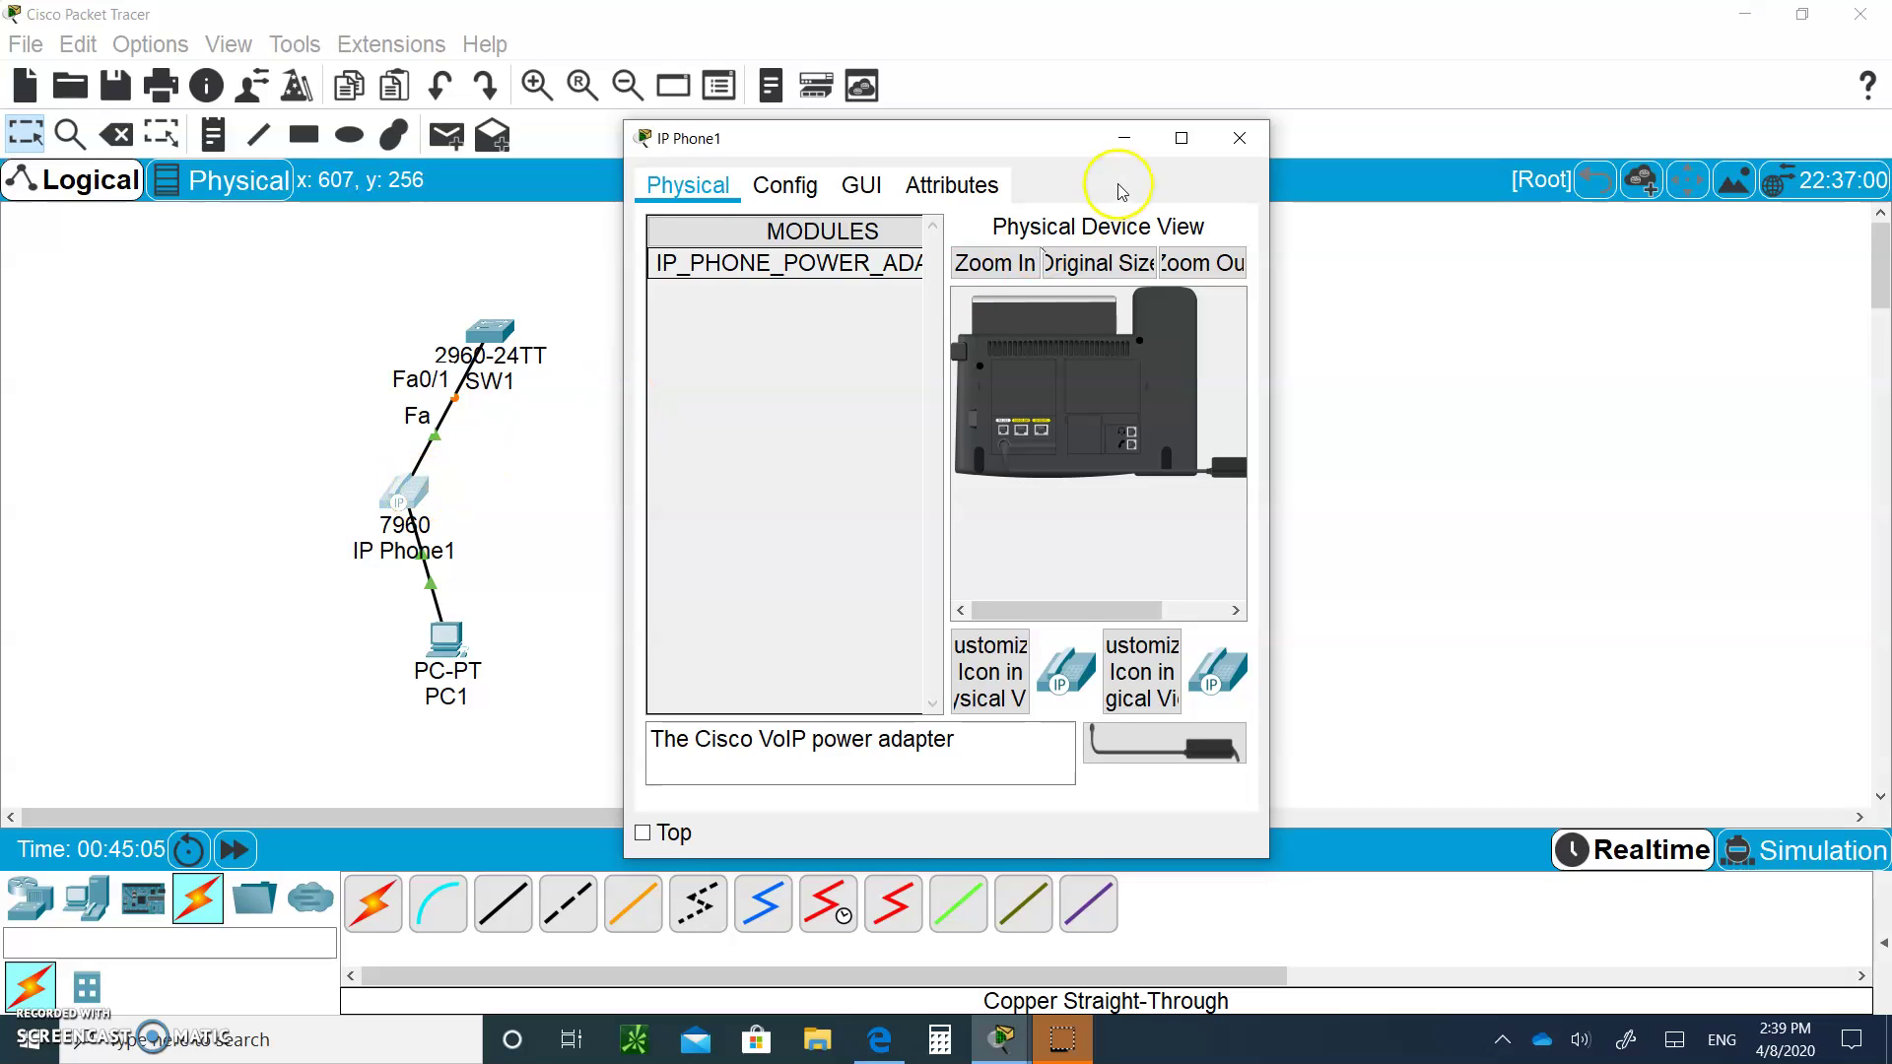
Close IP Phone1's window and power IP Phone2 by attaching the IP phone power adapter module in its physical device view
{"action": "left_click", "coordinate": [1238, 138]}
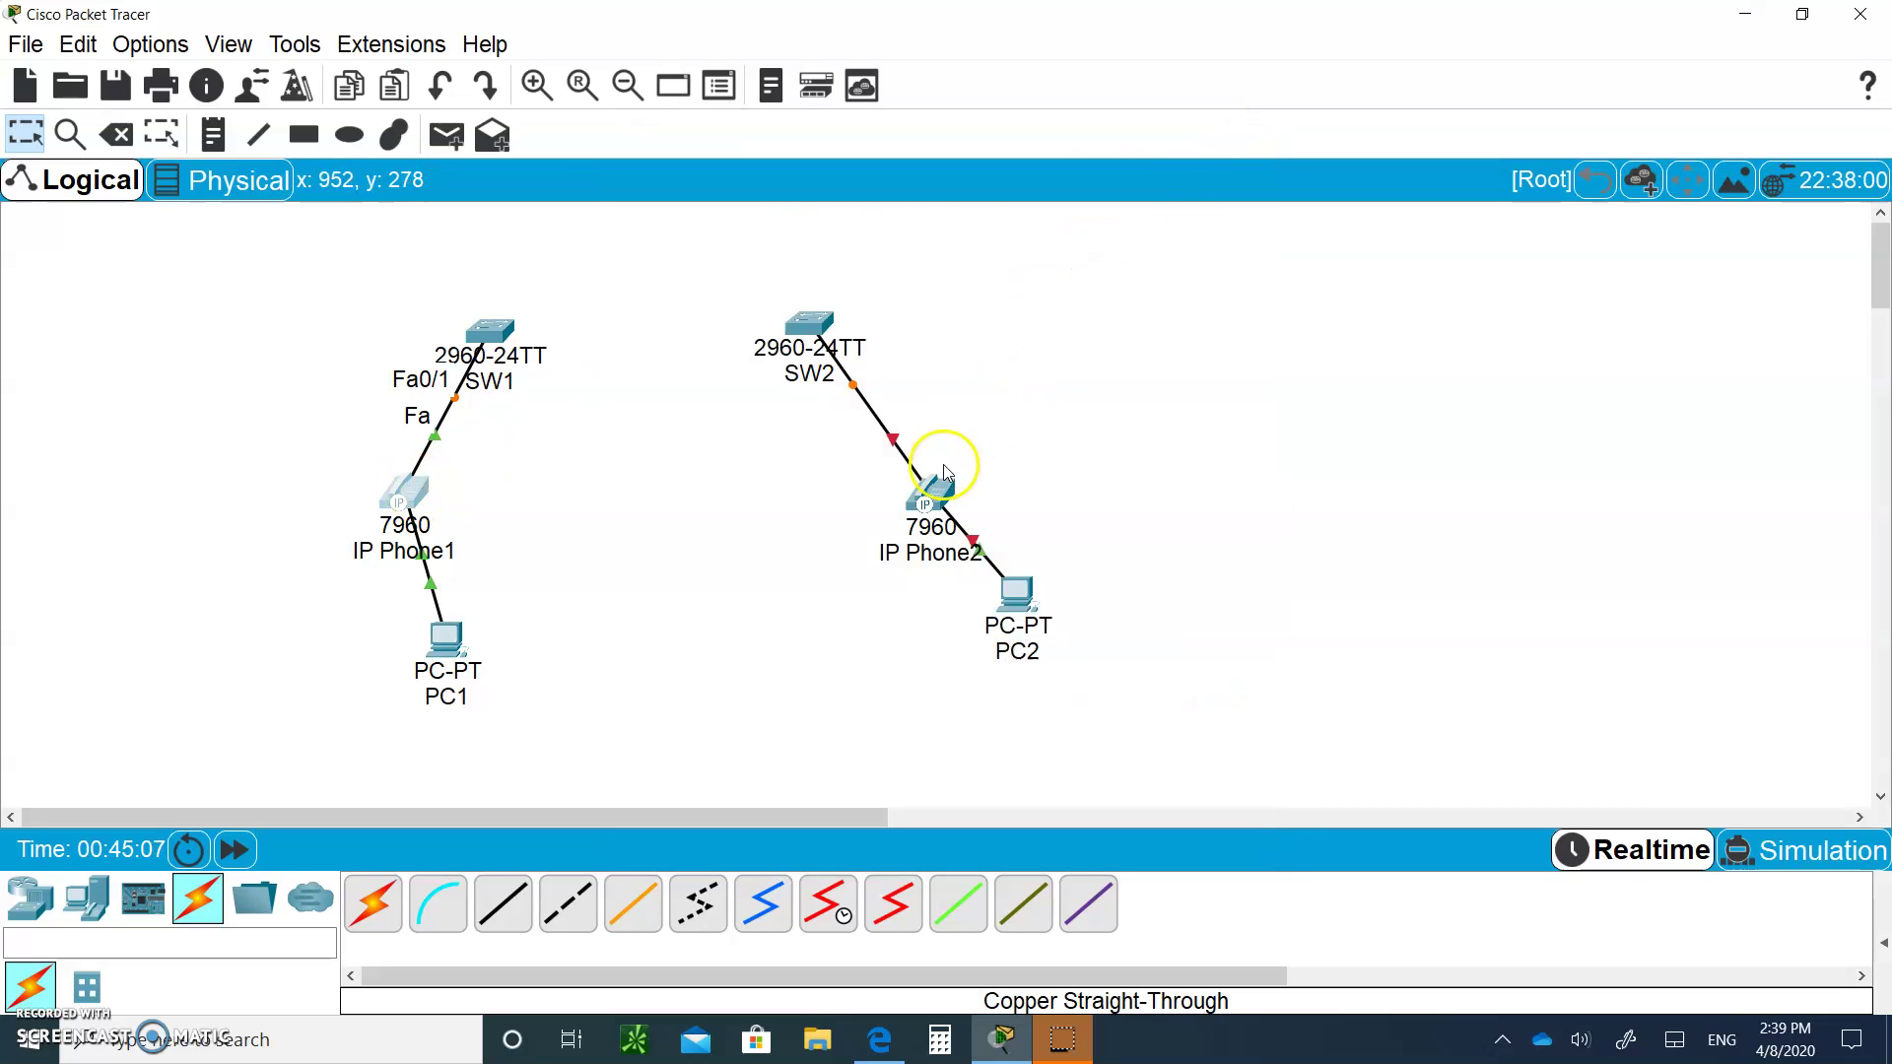
{"action": "left_click", "coordinate": [928, 497]}
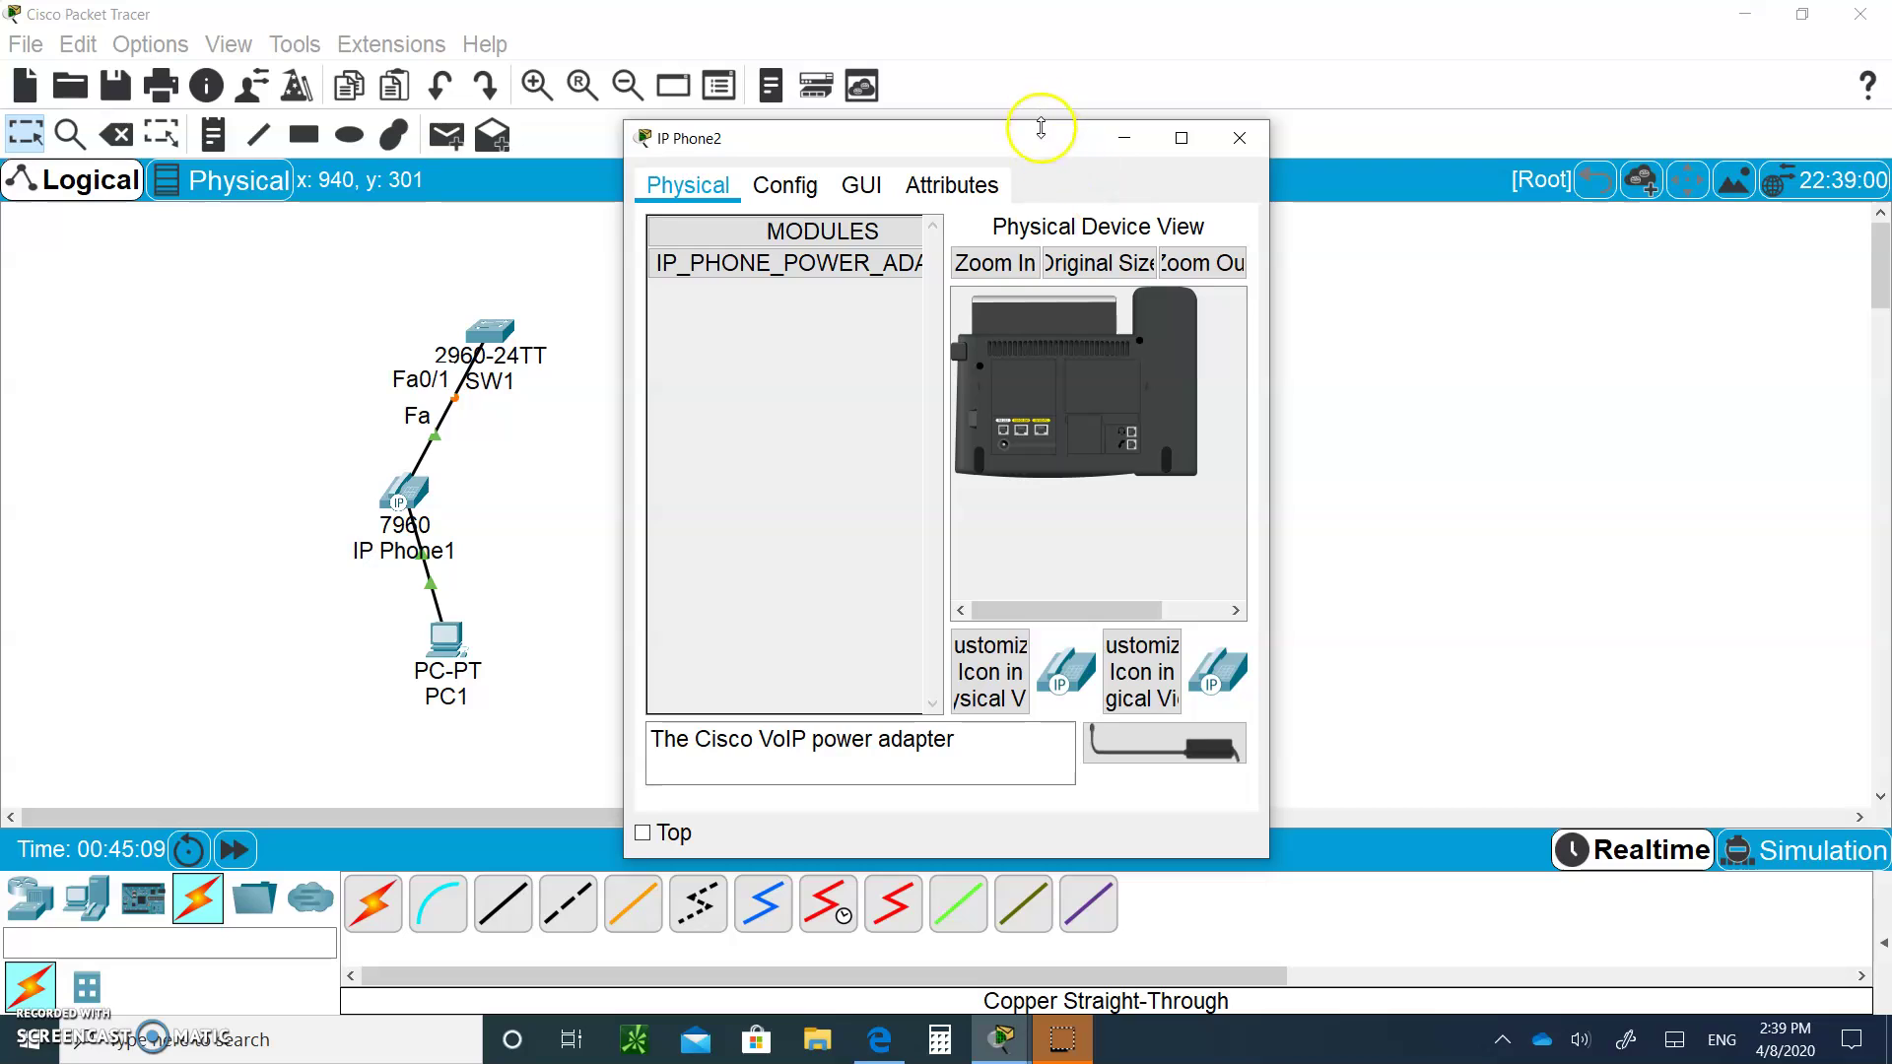
{"action": "left_click_drag", "start_coordinate": [1042, 140], "coordinate": [1454, 172]}
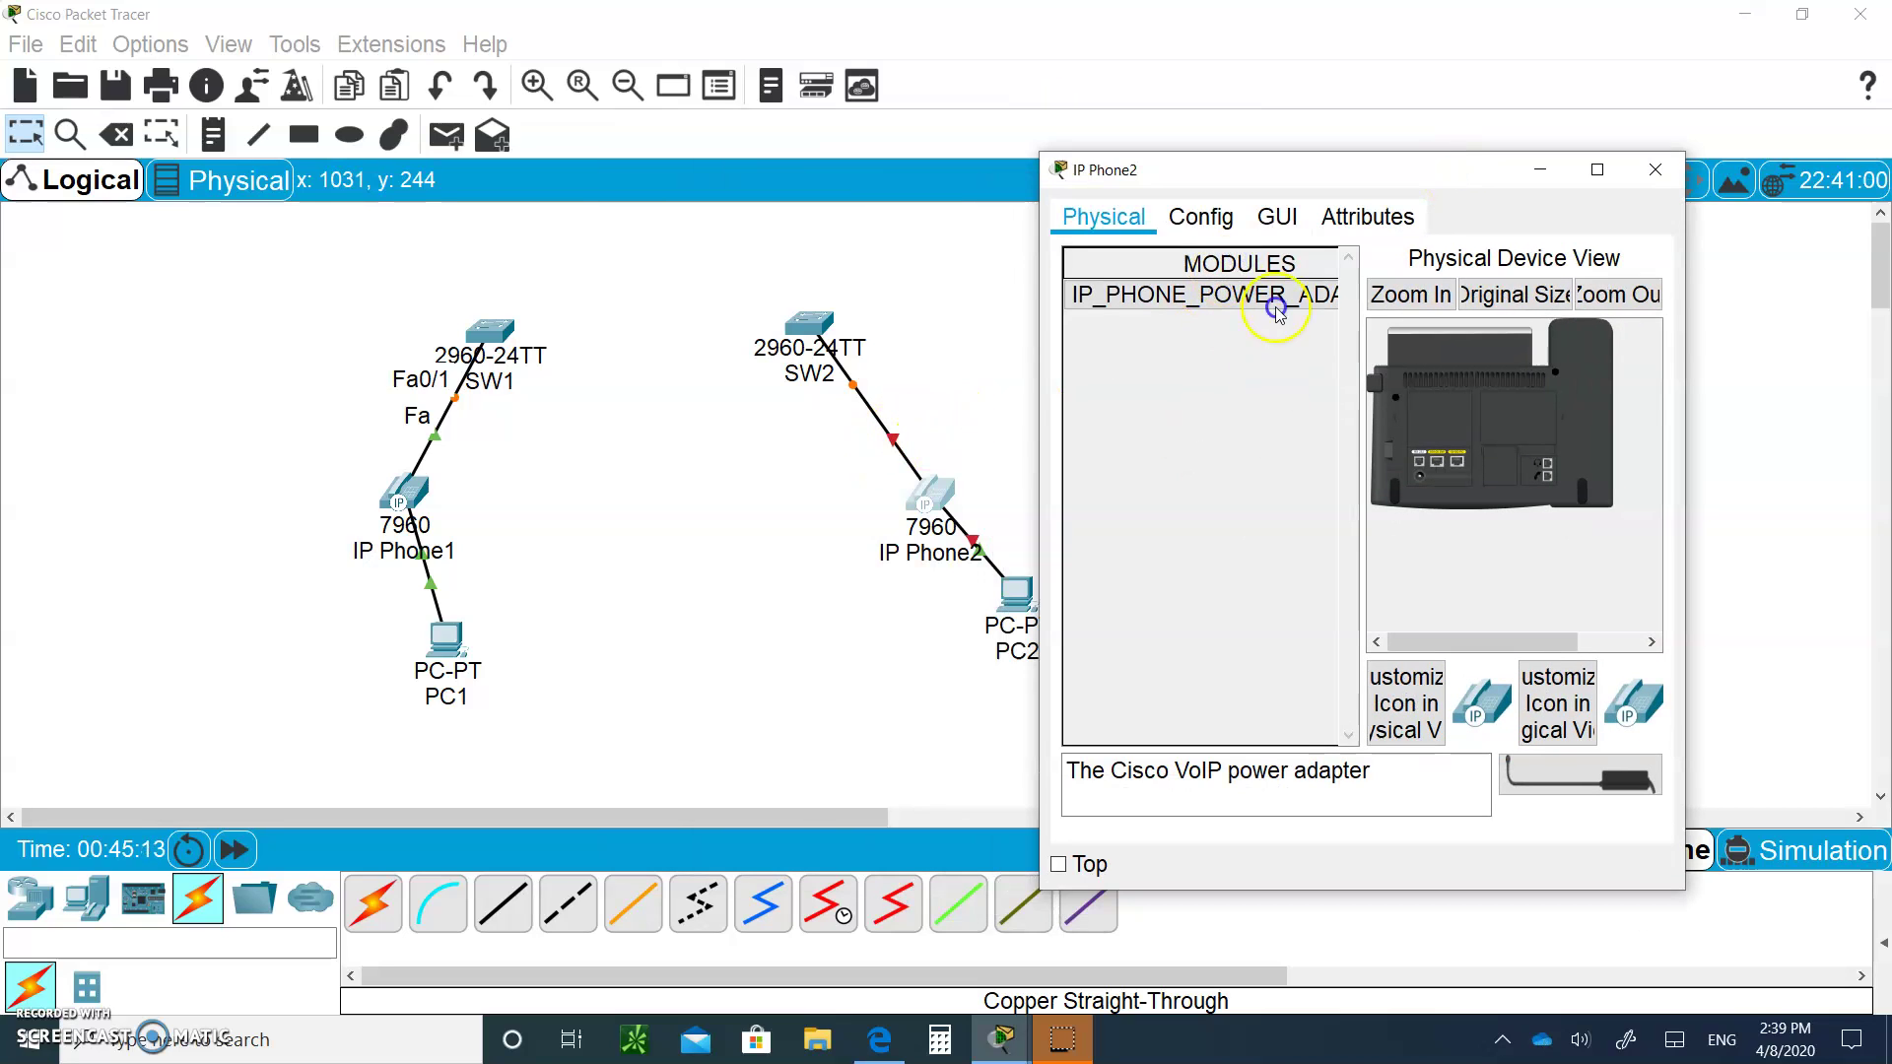
{"action": "left_click", "coordinate": [1231, 281]}
{"action": "left_click", "coordinate": [1250, 303]}
{"action": "left_click_drag", "start_coordinate": [1202, 296], "coordinate": [1420, 478]}
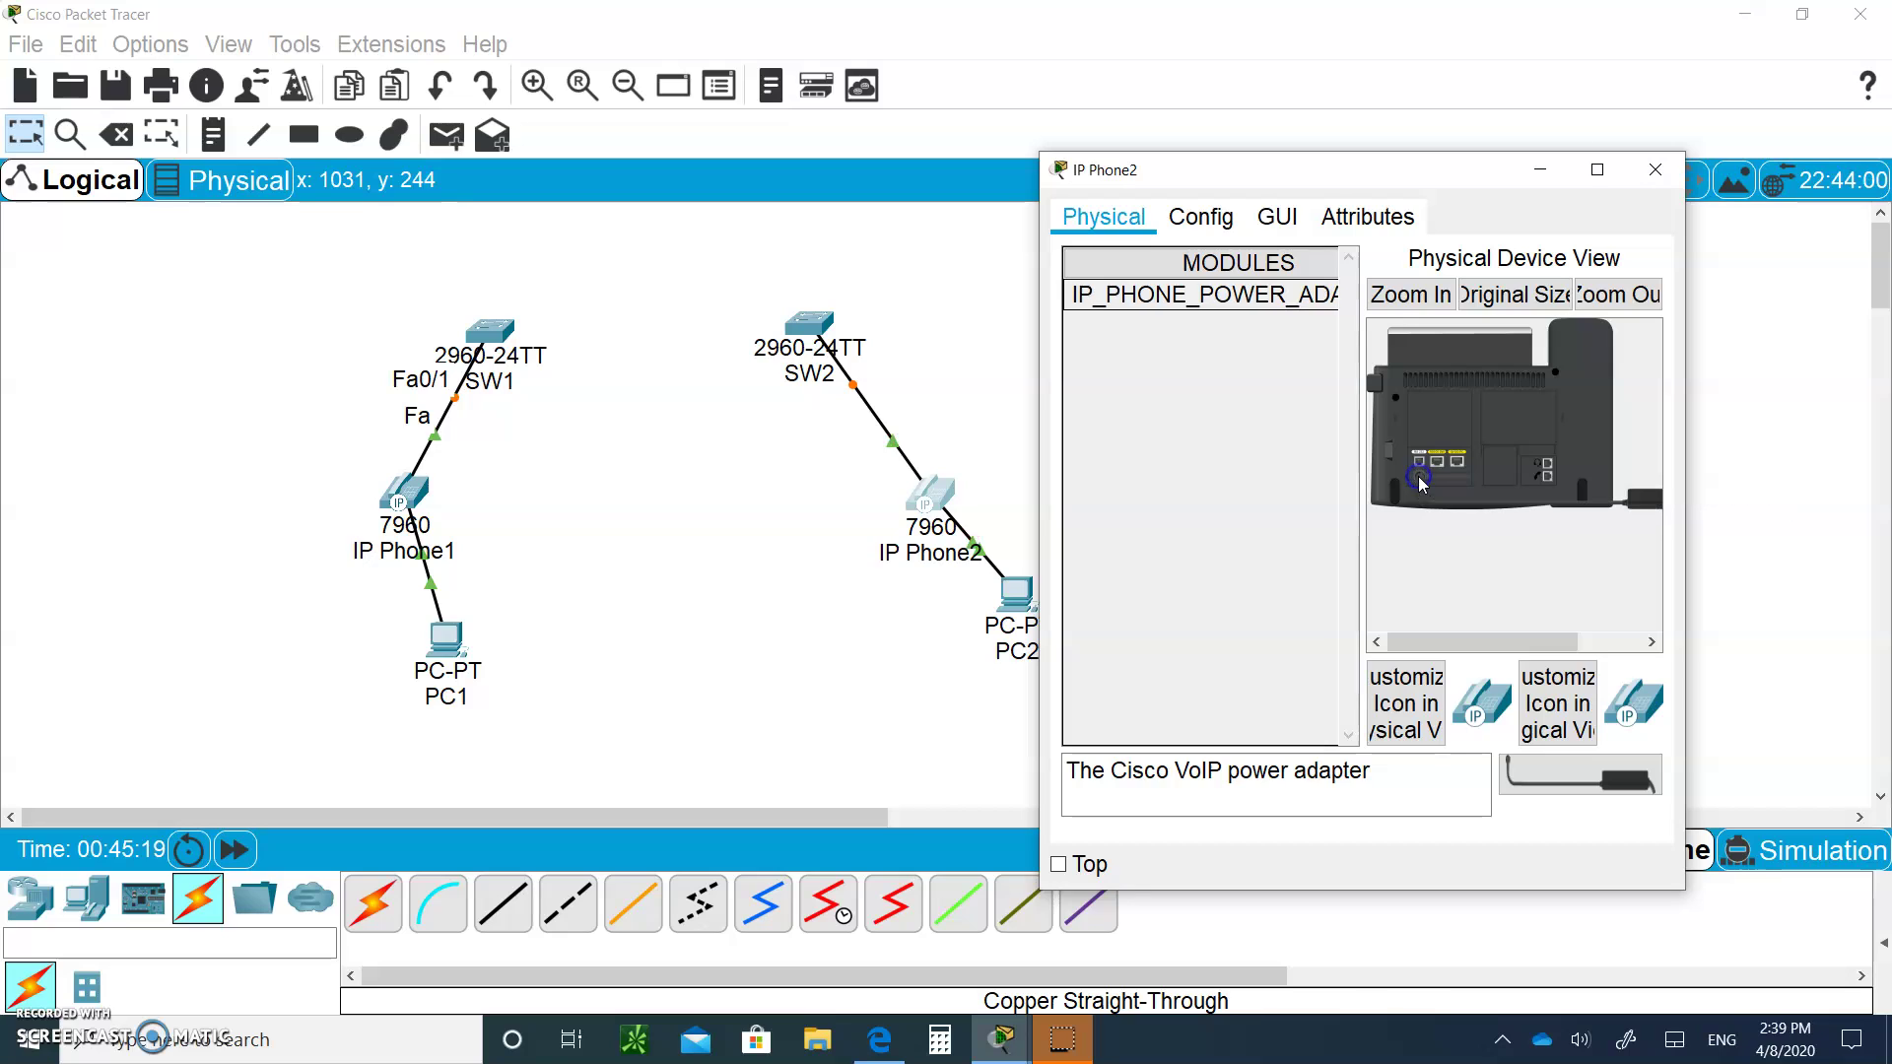
{"action": "left_click", "coordinate": [1655, 170]}
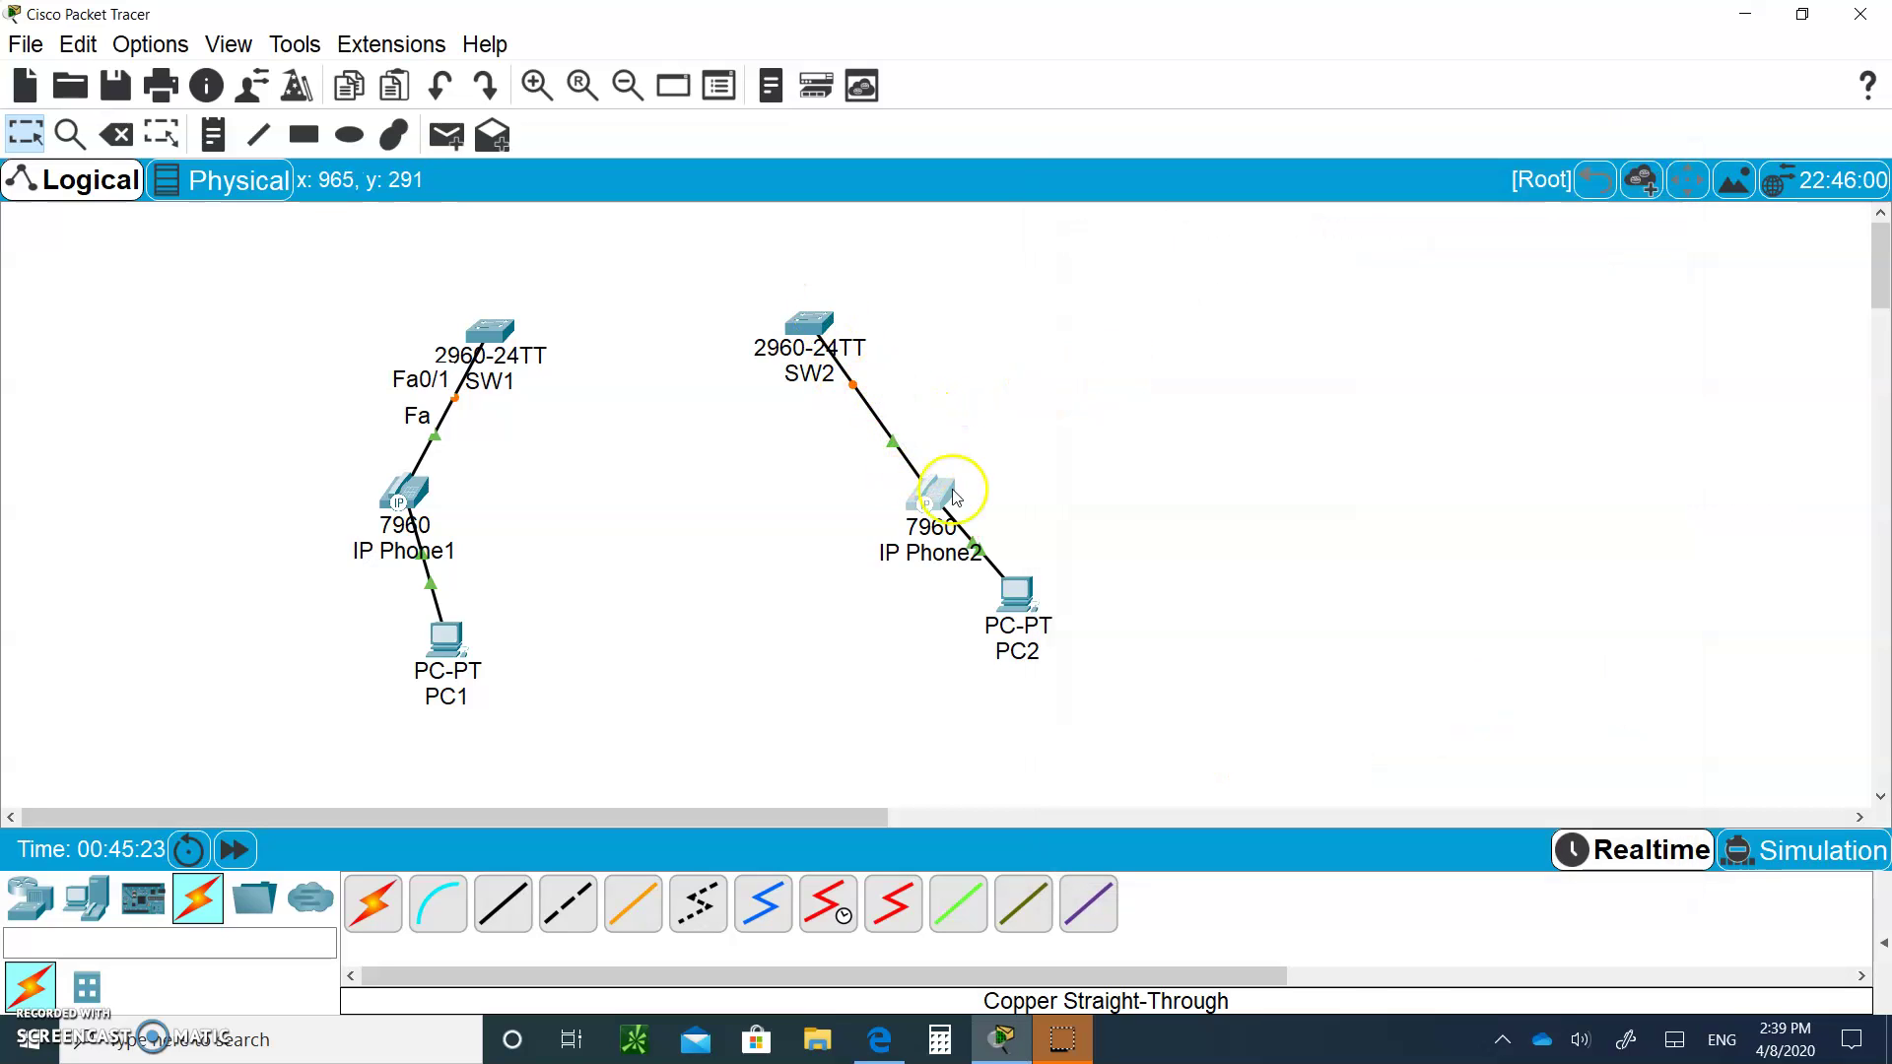
Widen SW1's device window, open its command line interface and enter global configuration mode with en and config t
{"action": "mouse_move", "coordinate": [944, 502]}
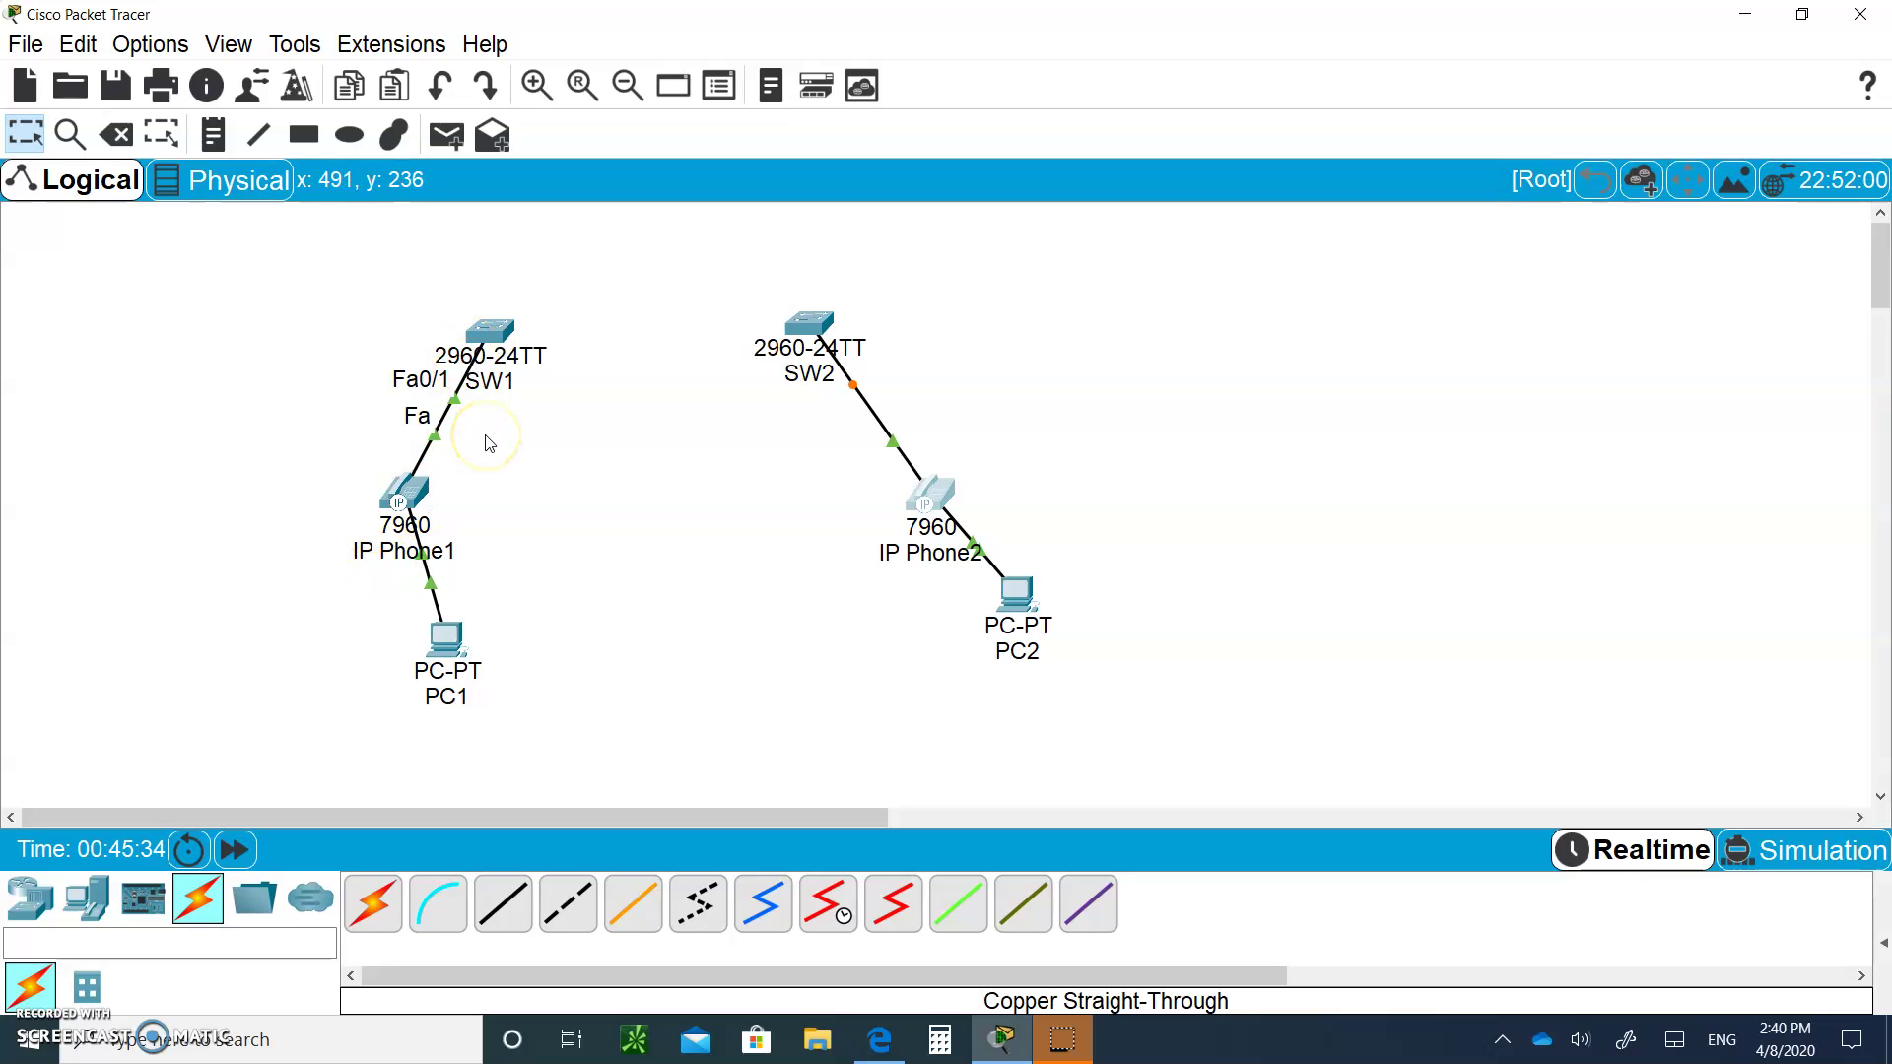
{"action": "mouse_move", "coordinate": [494, 392]}
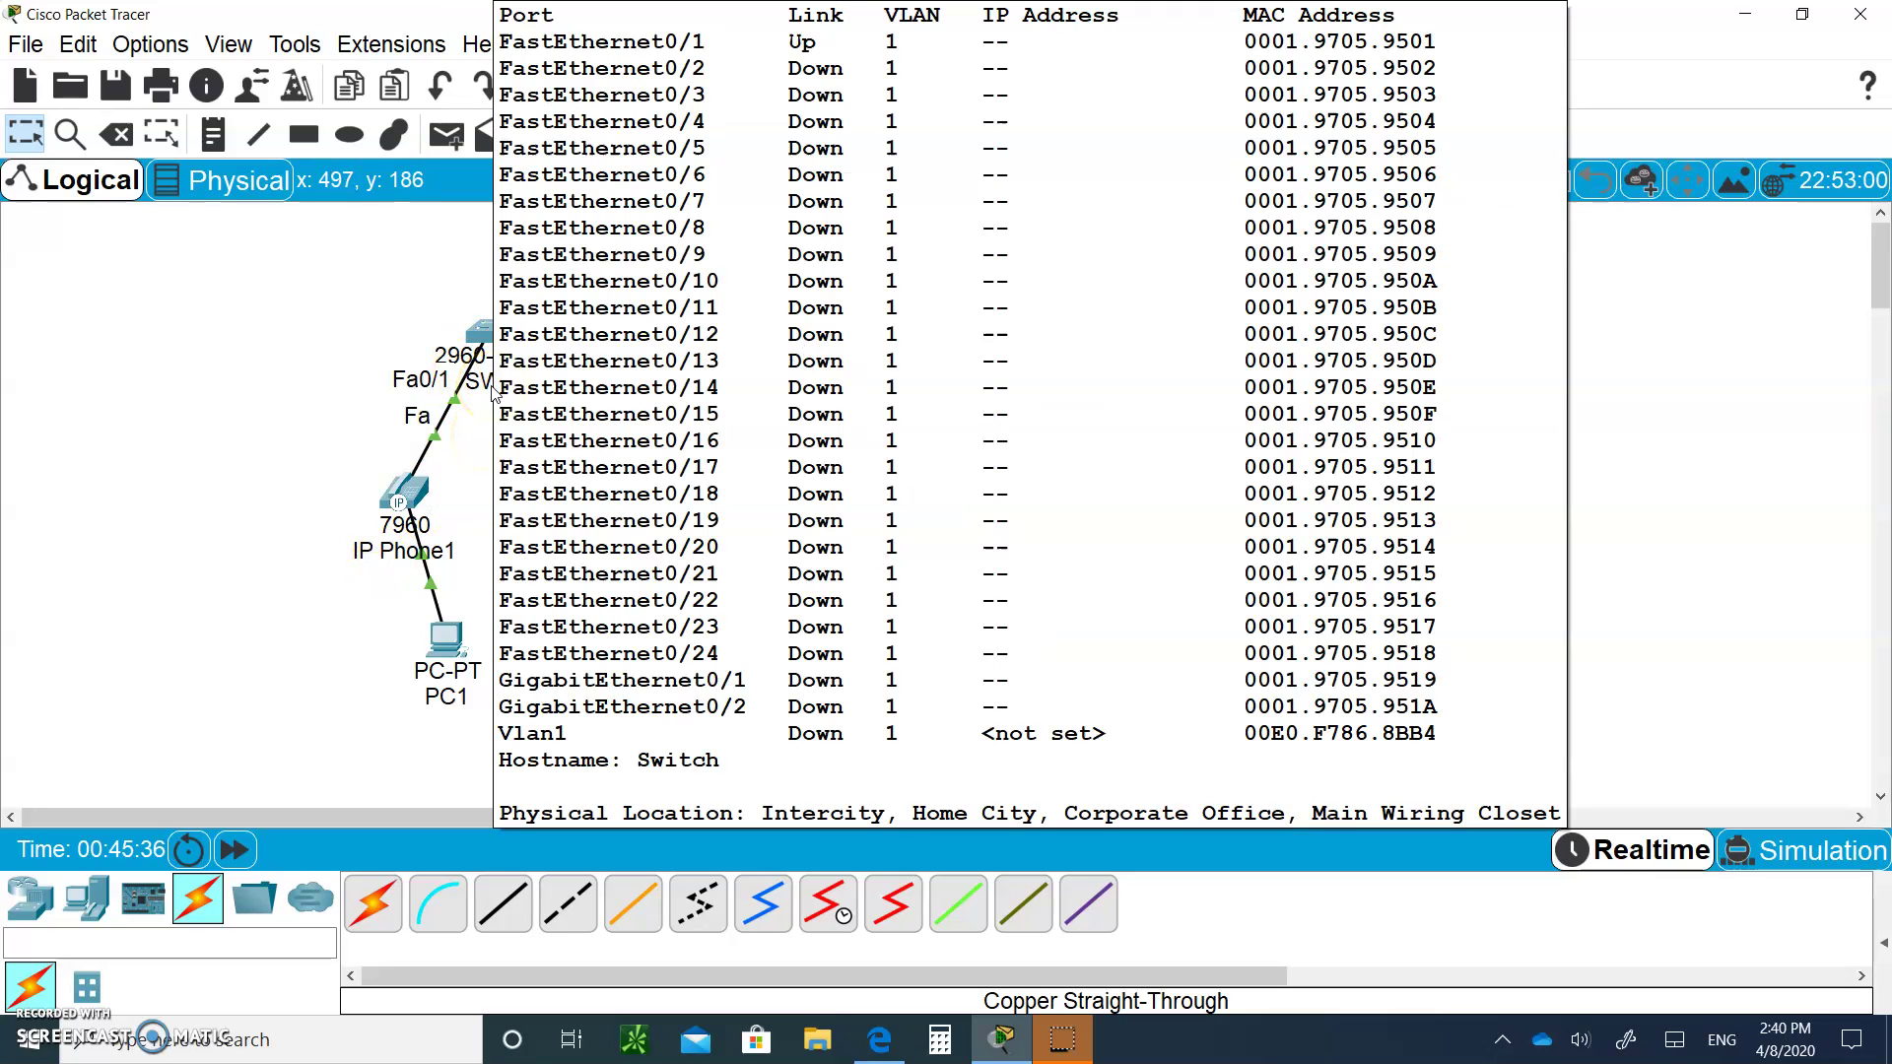
{"action": "left_click", "coordinate": [494, 335]}
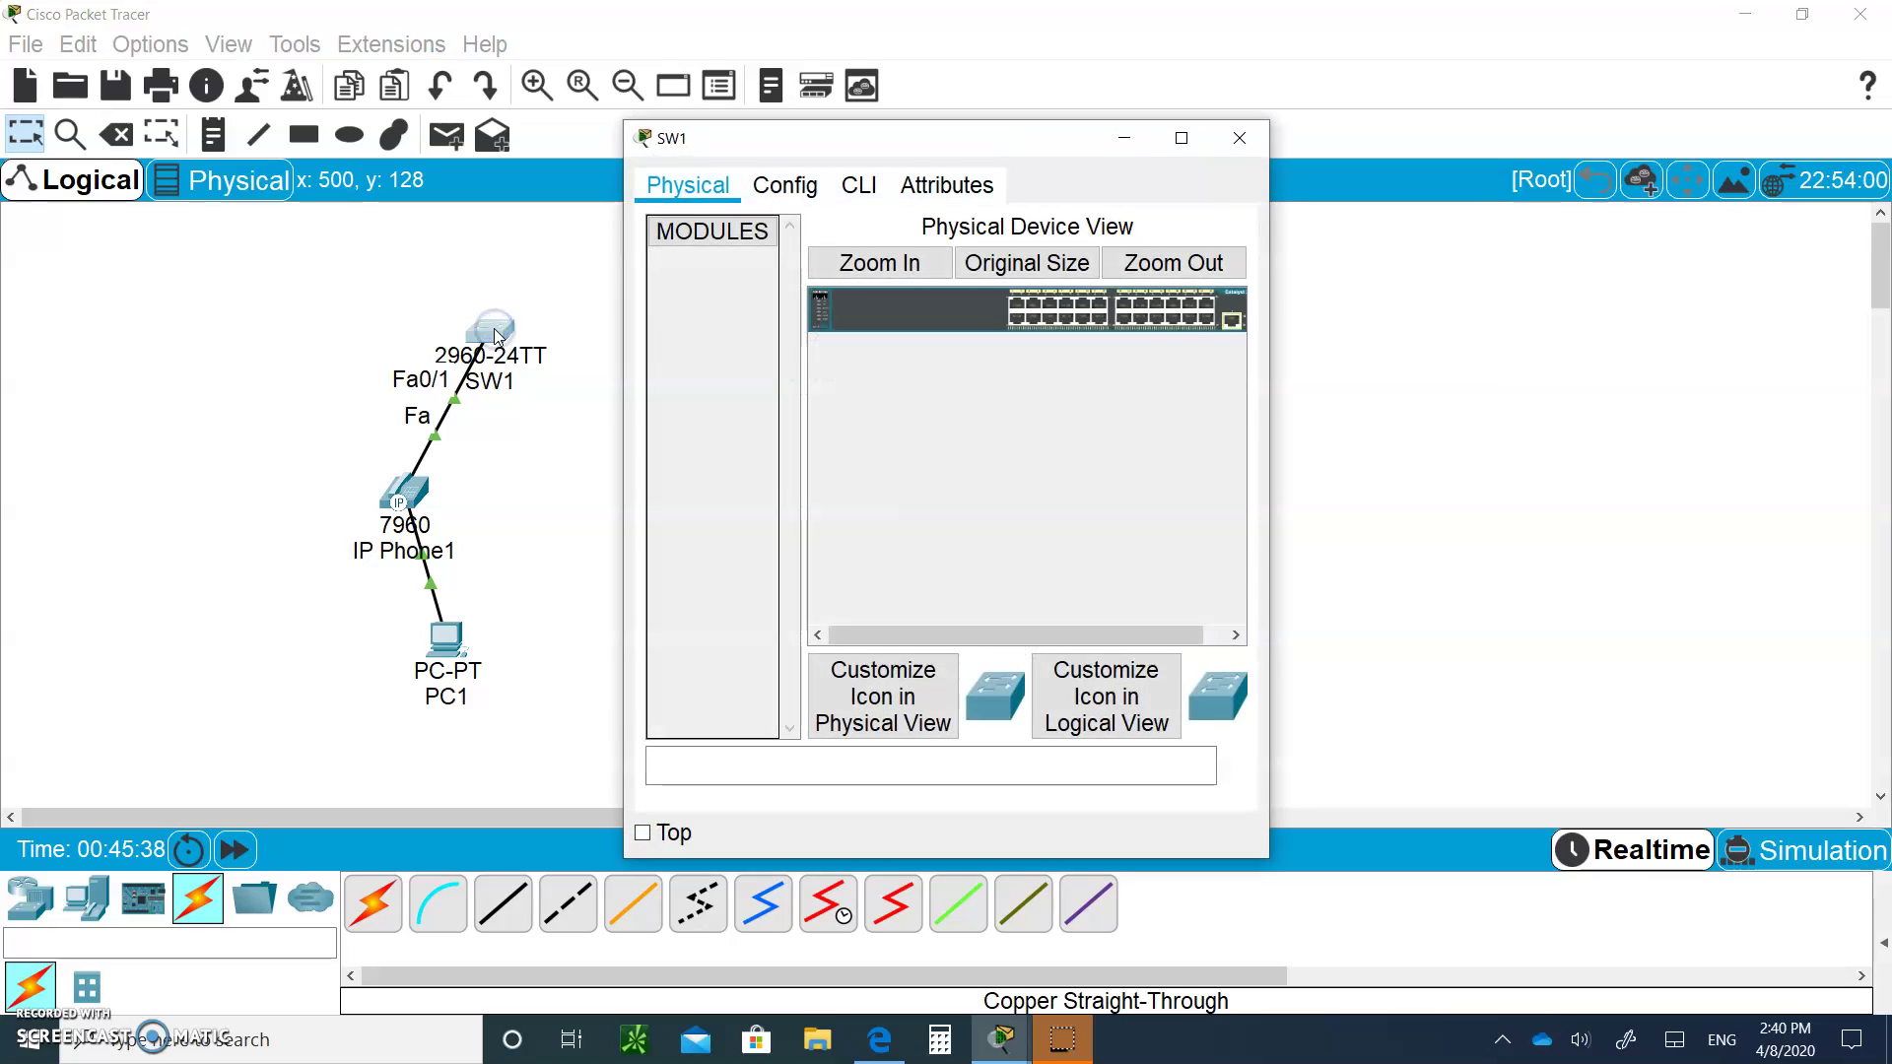
{"action": "left_click_drag", "start_coordinate": [1272, 344], "coordinate": [1608, 381]}
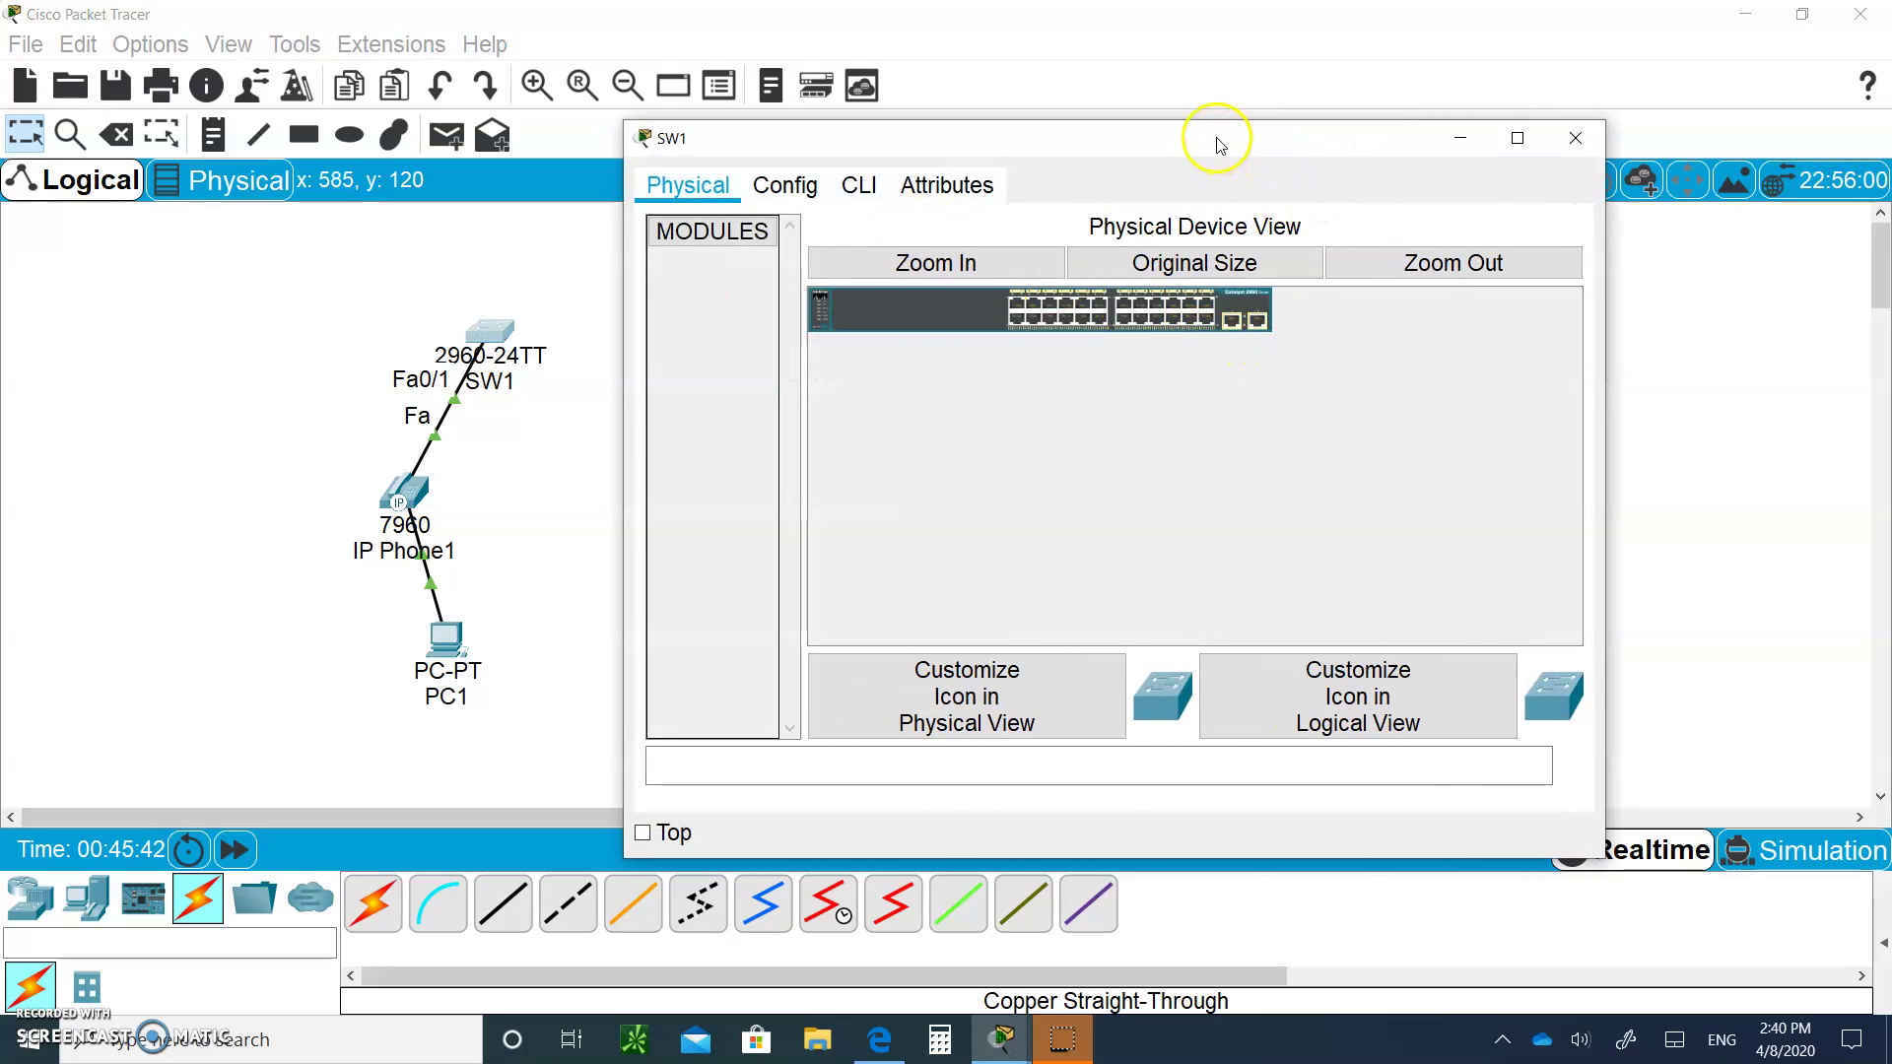
{"action": "left_click", "coordinate": [1305, 24]}
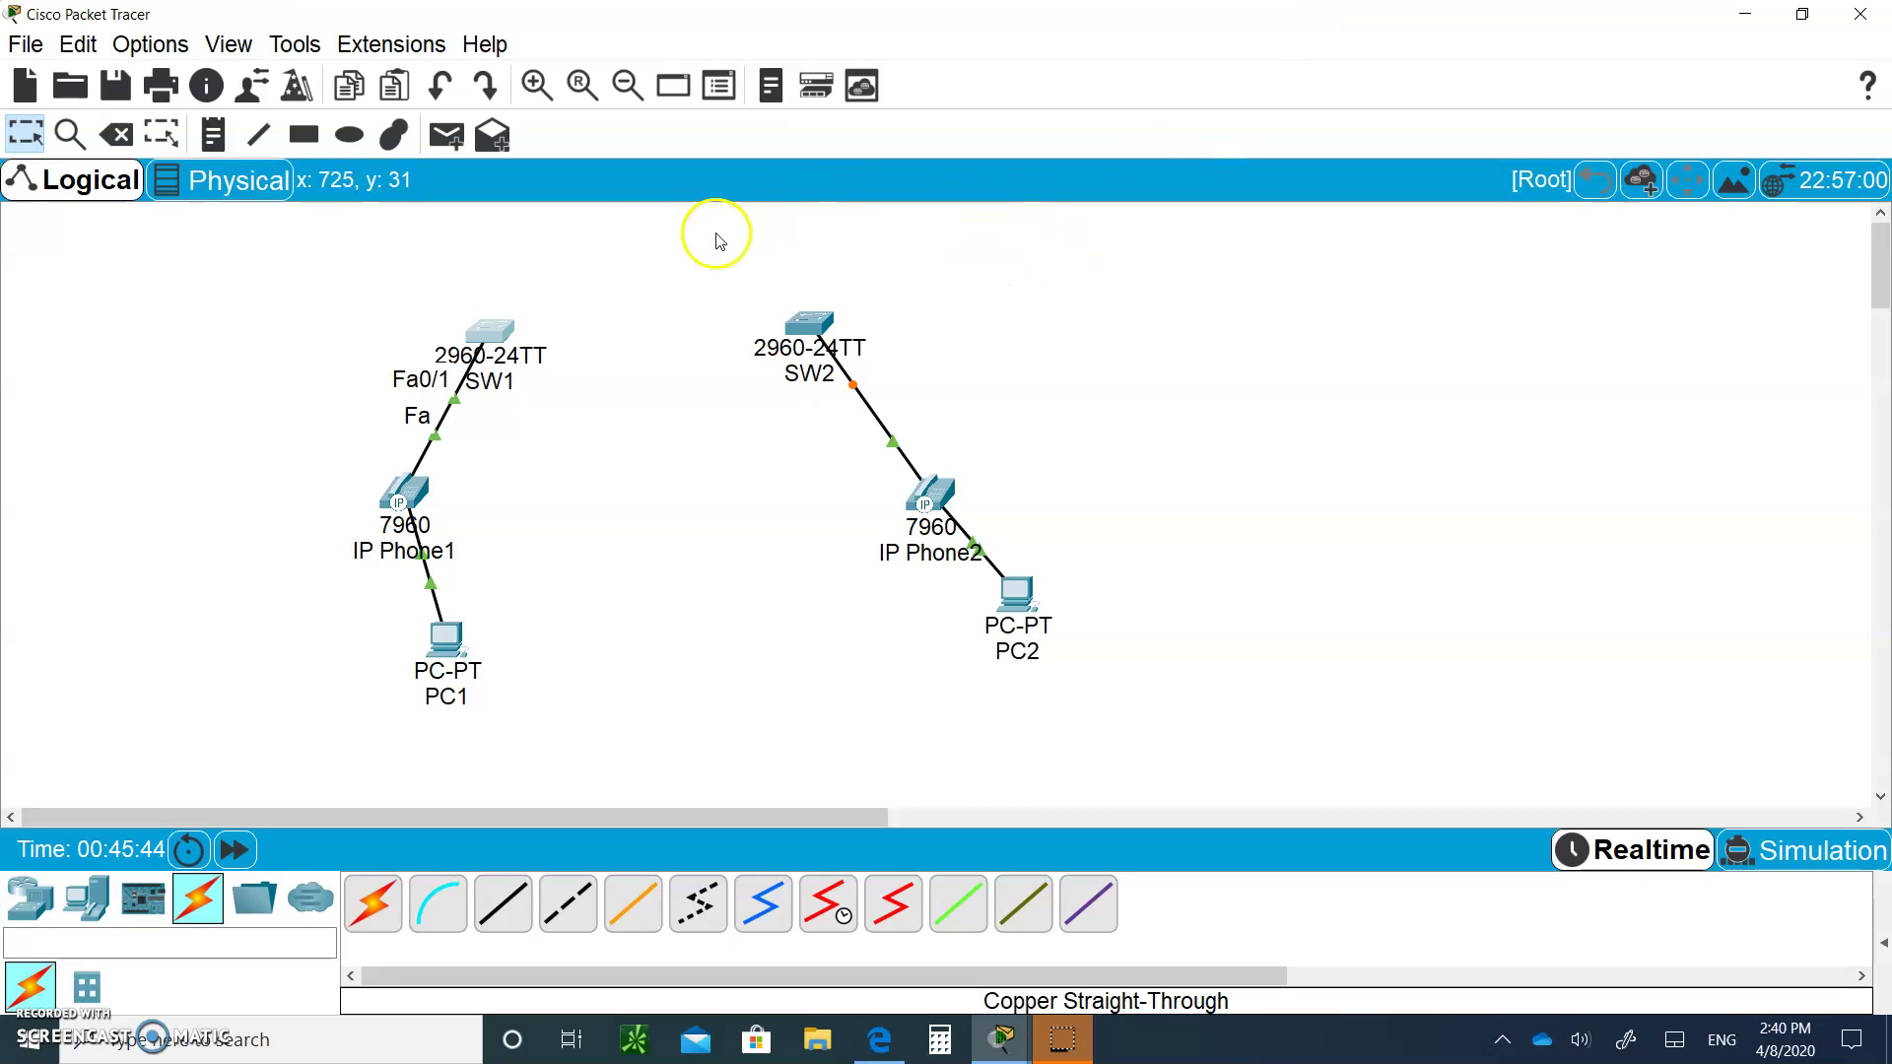
{"action": "left_click", "coordinate": [497, 343]}
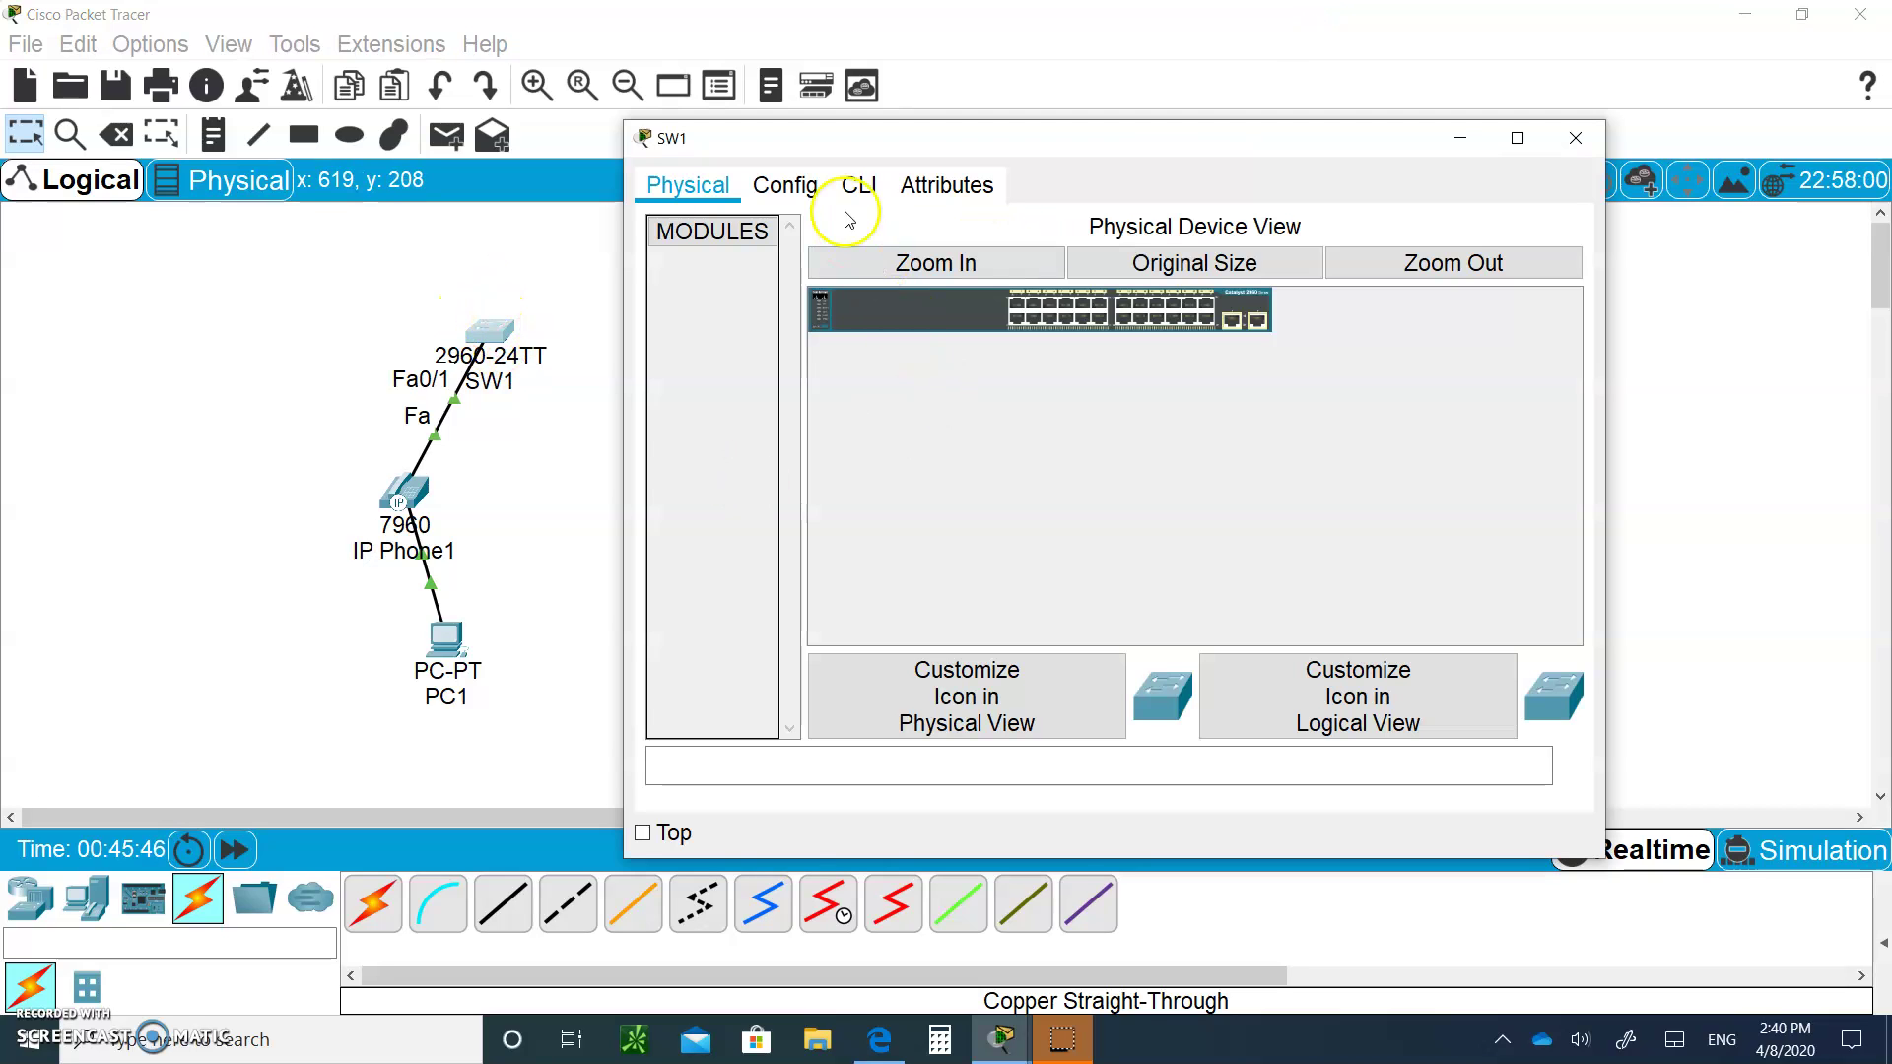
{"action": "left_click", "coordinate": [859, 185]}
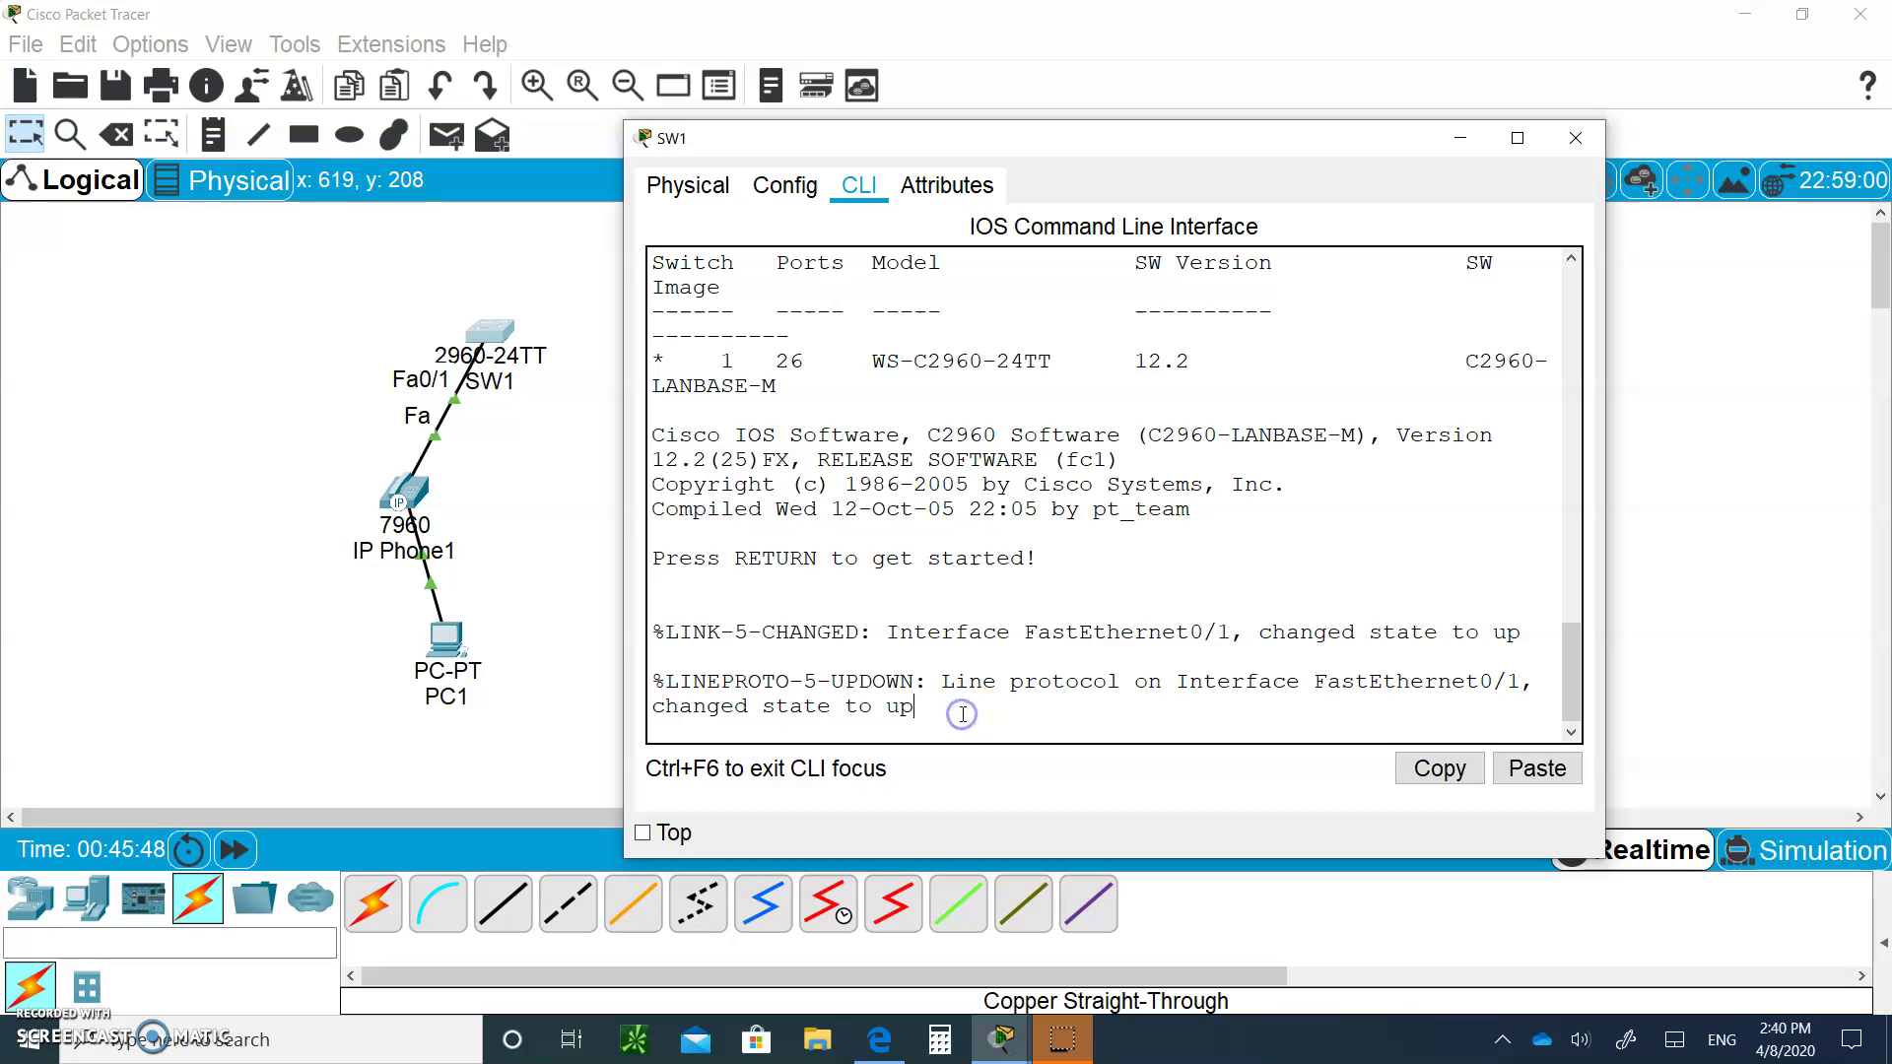
{"action": "key", "text": "Return"}
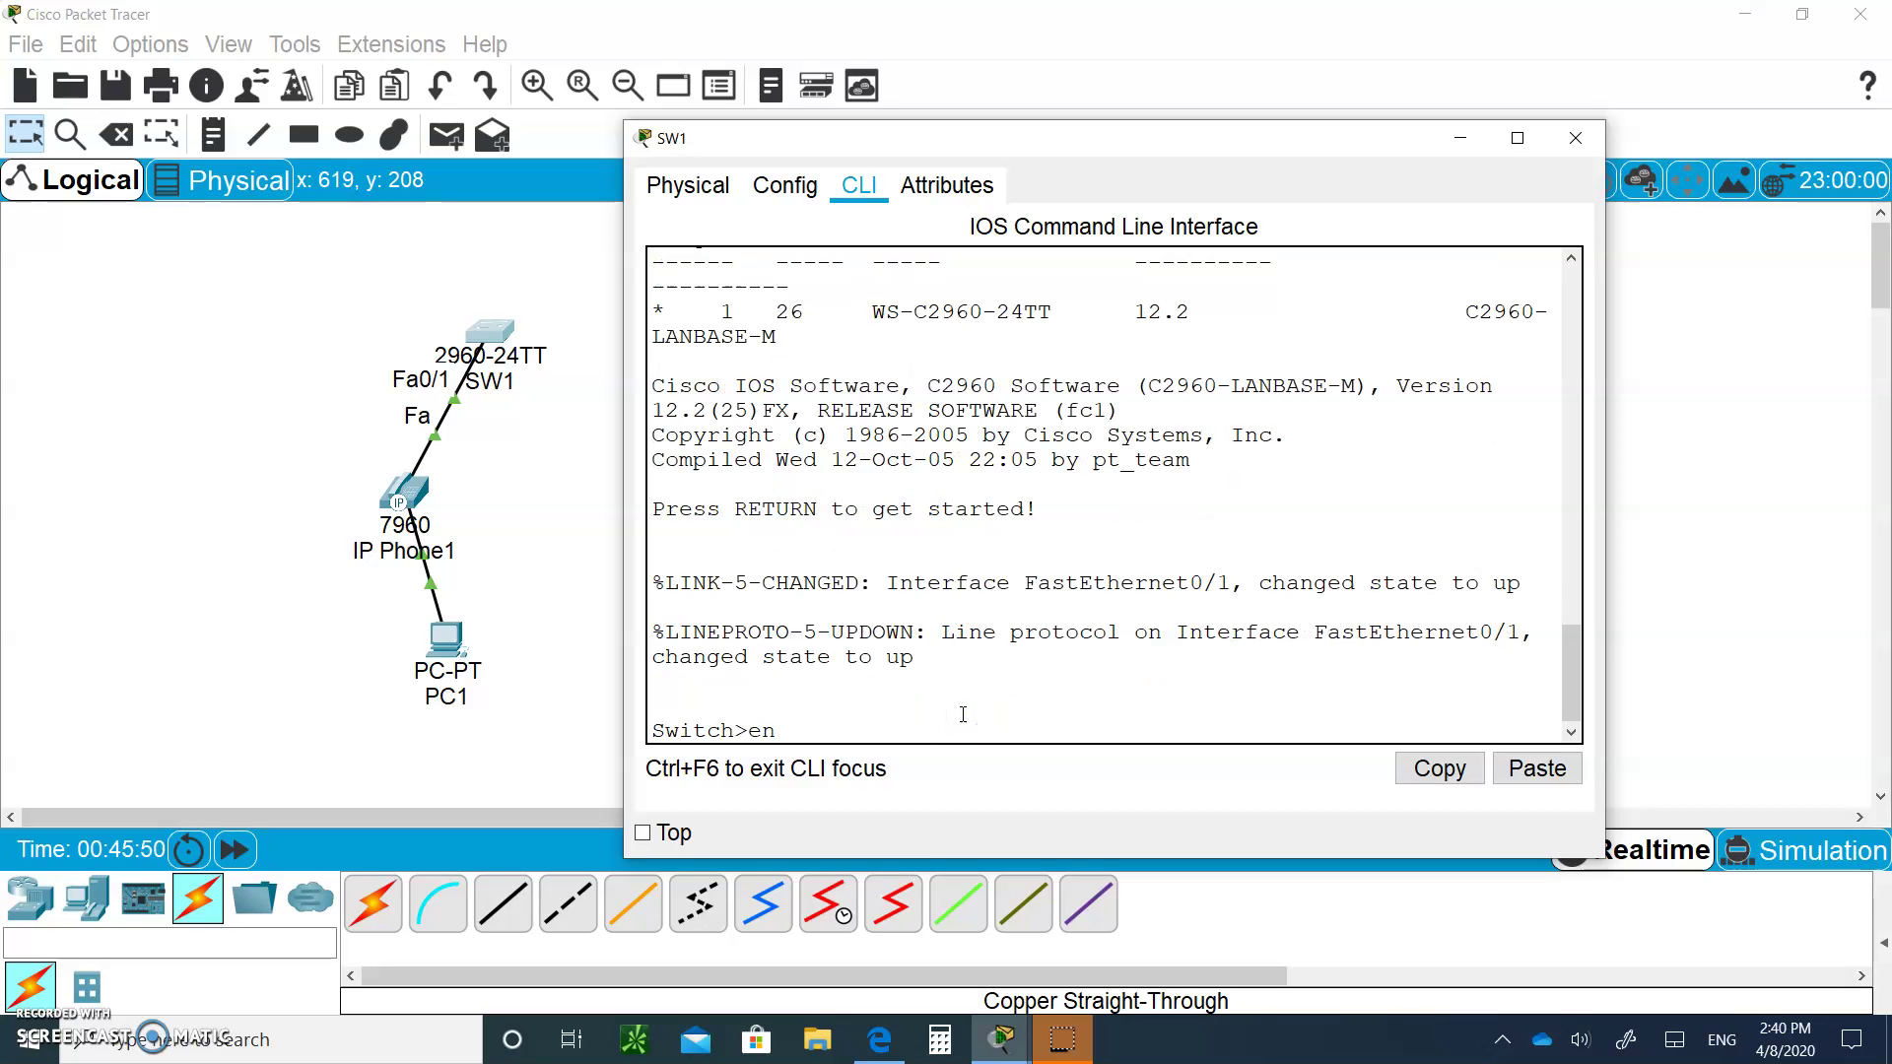
{"action": "type", "text": "en"}
{"action": "key", "text": "Return"}
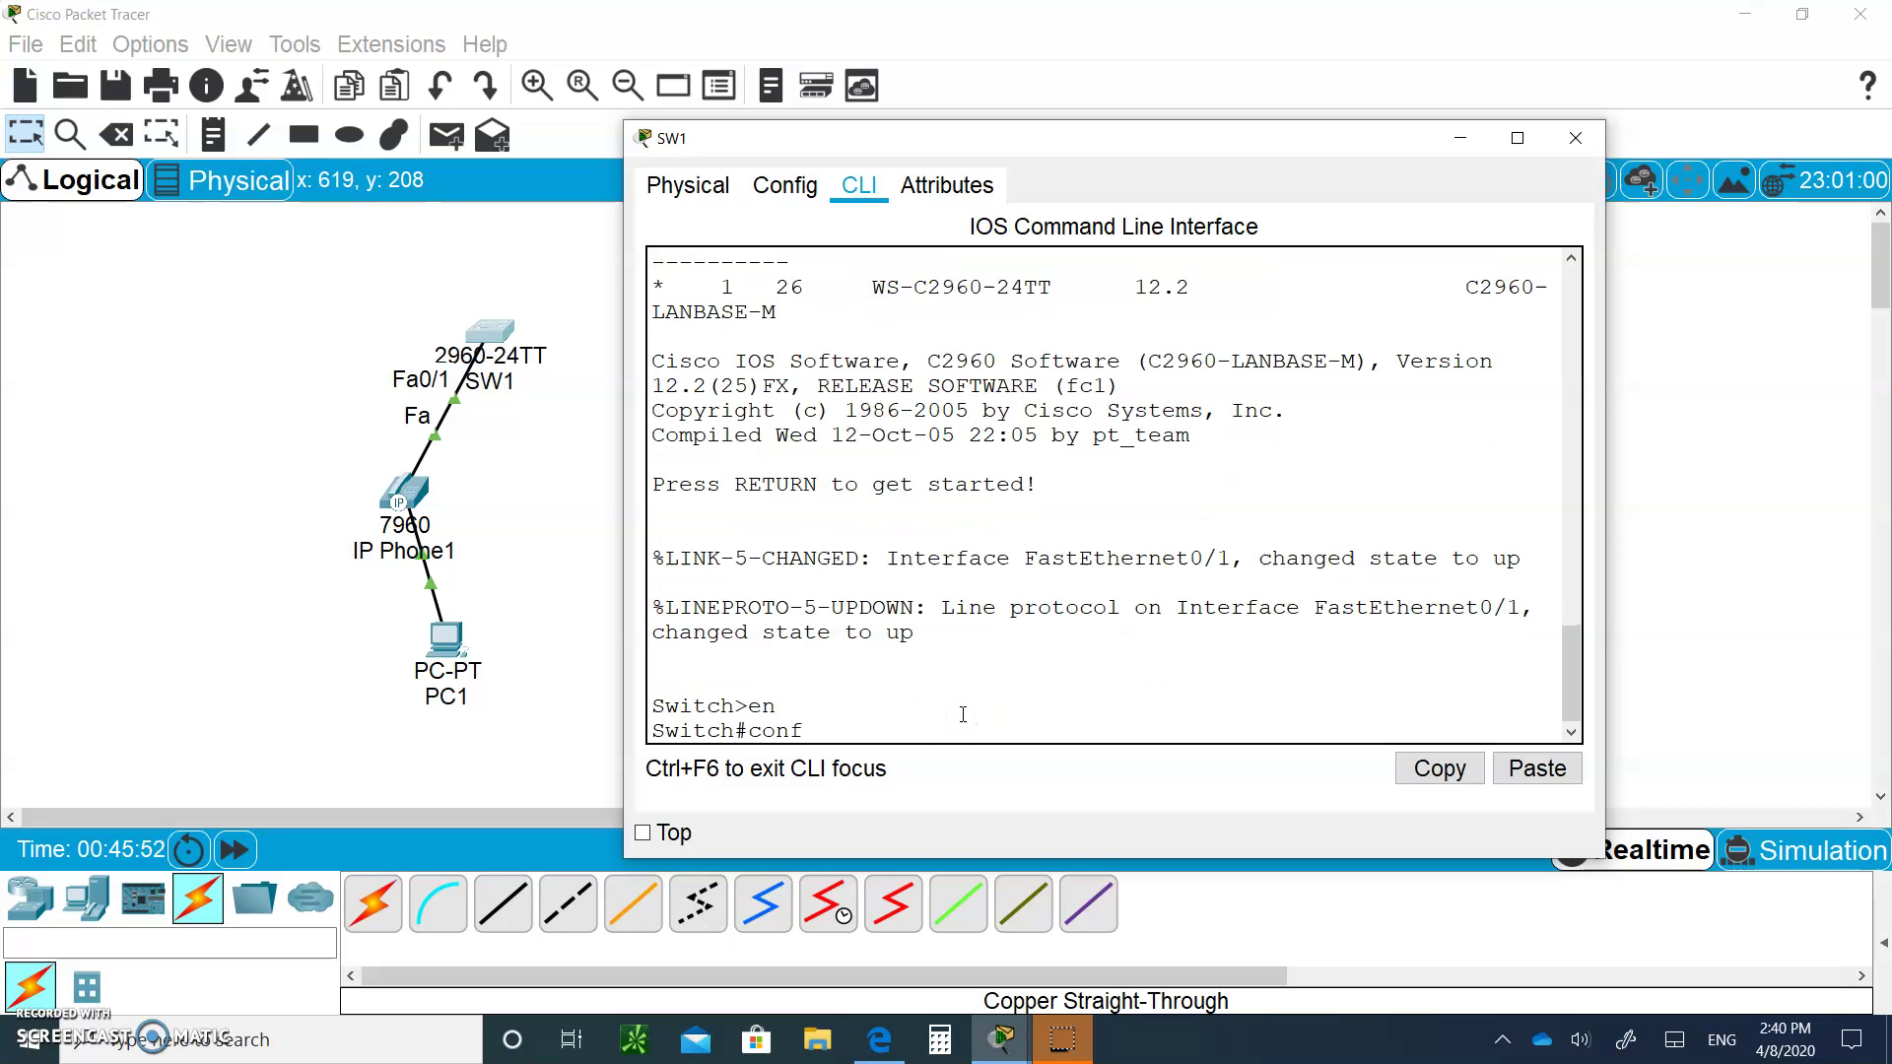
{"action": "type", "text": "config t"}
{"action": "key", "text": "Return"}
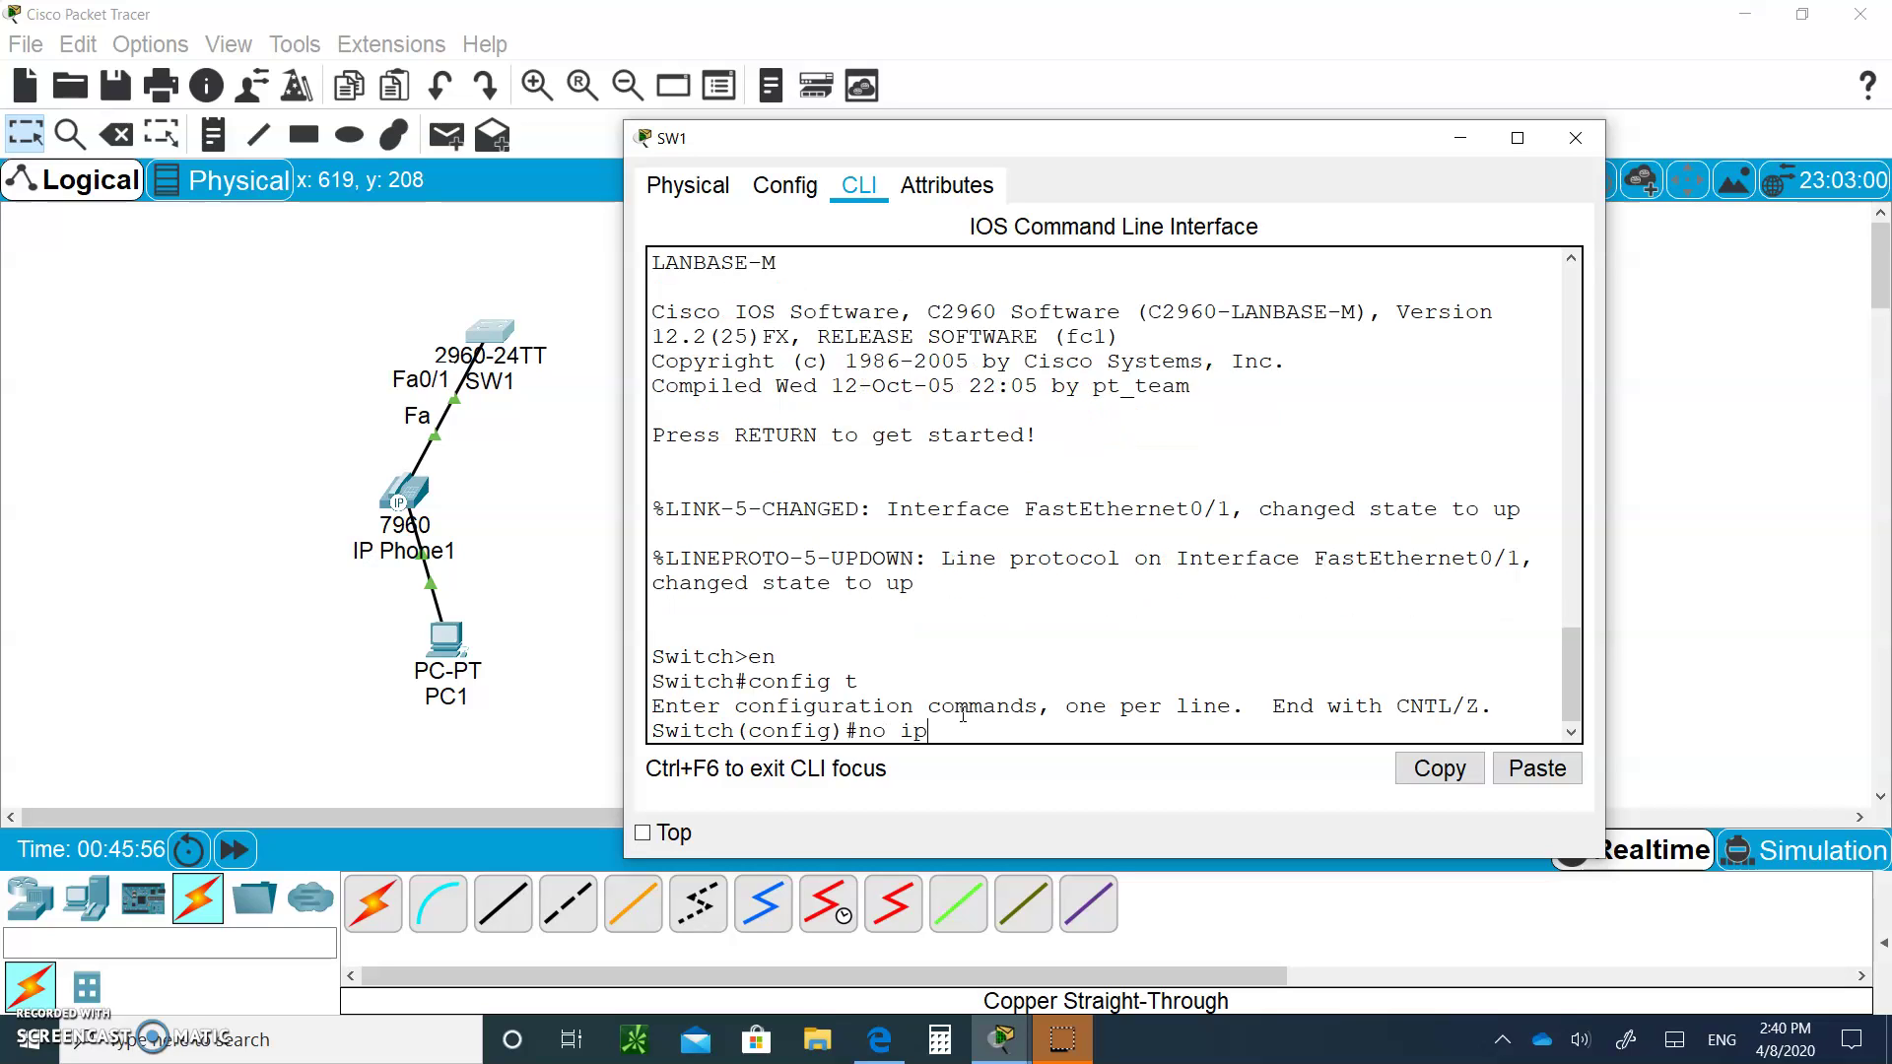
Disable domain lookup on the switch with no ip domain lookup and set its hostname to SW1
{"action": "type", "text": "in lookup"}
{"action": "key", "text": "Return"}
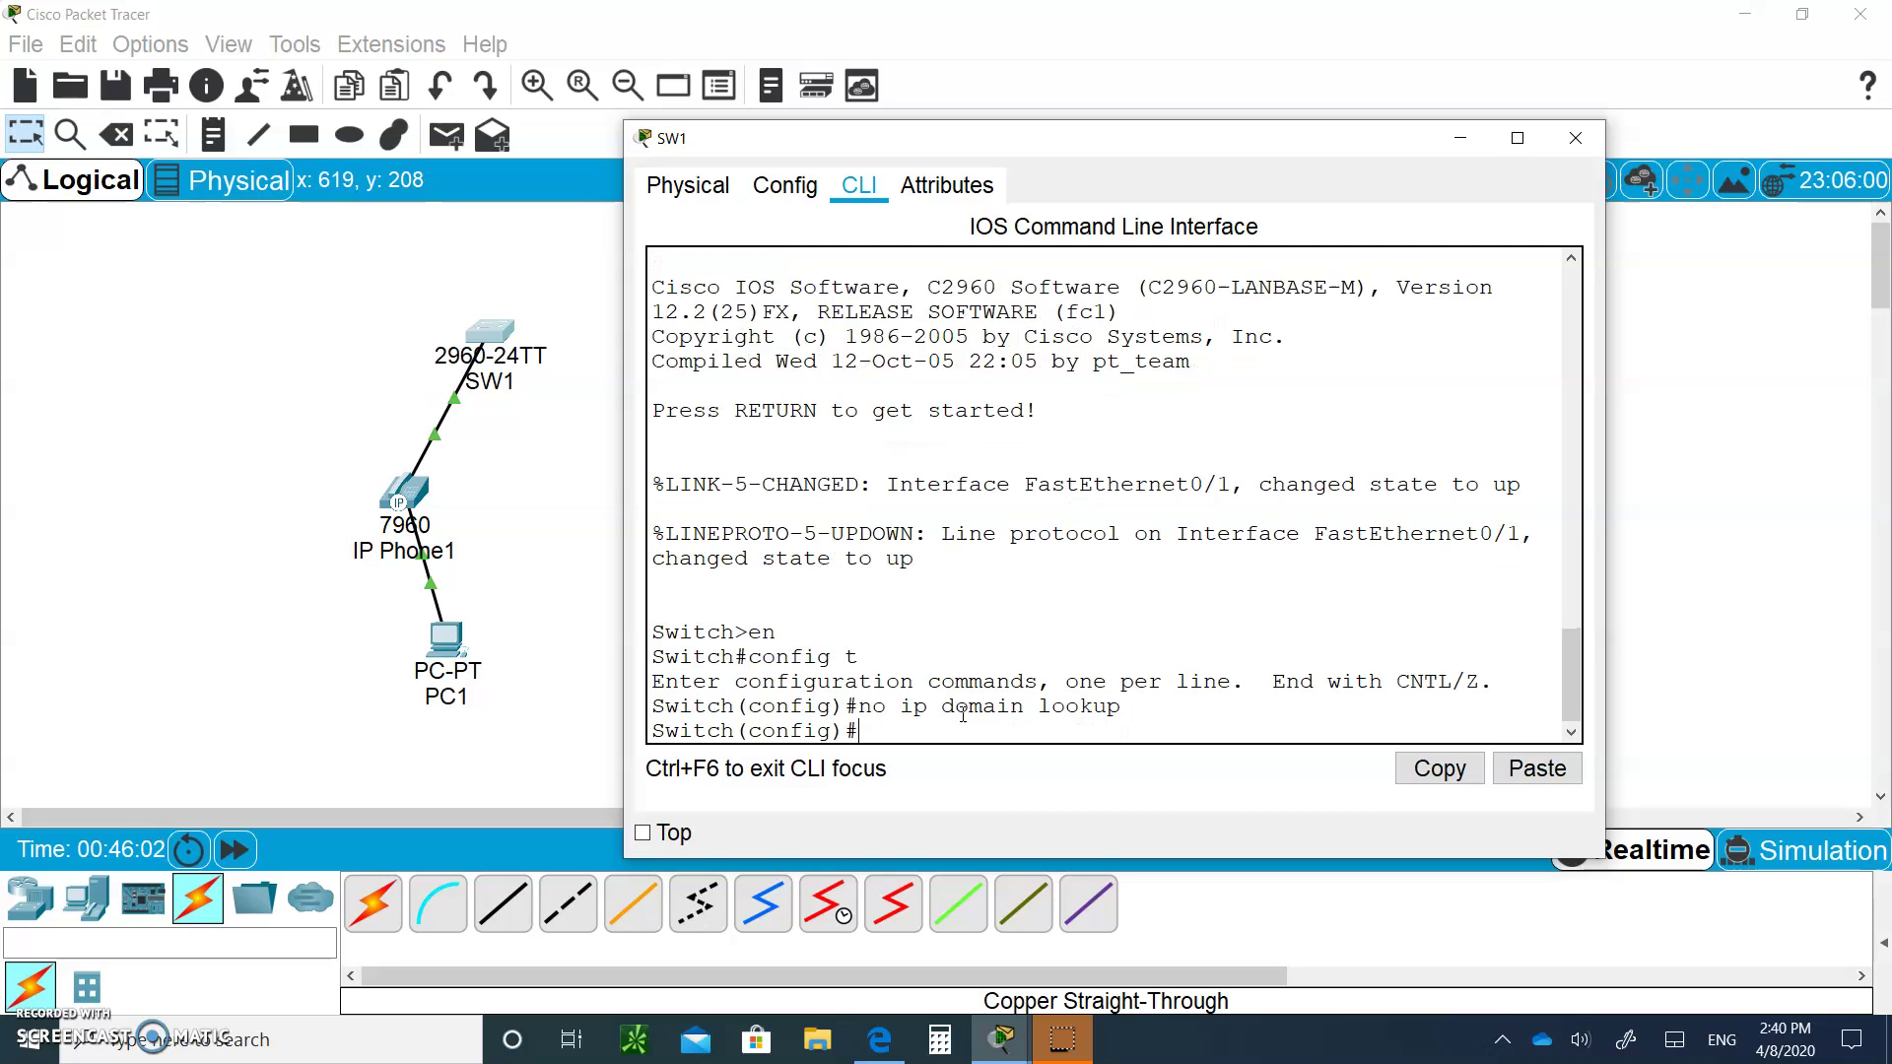
{"action": "type", "text": "hostname SW1"}
{"action": "key", "text": "Return"}
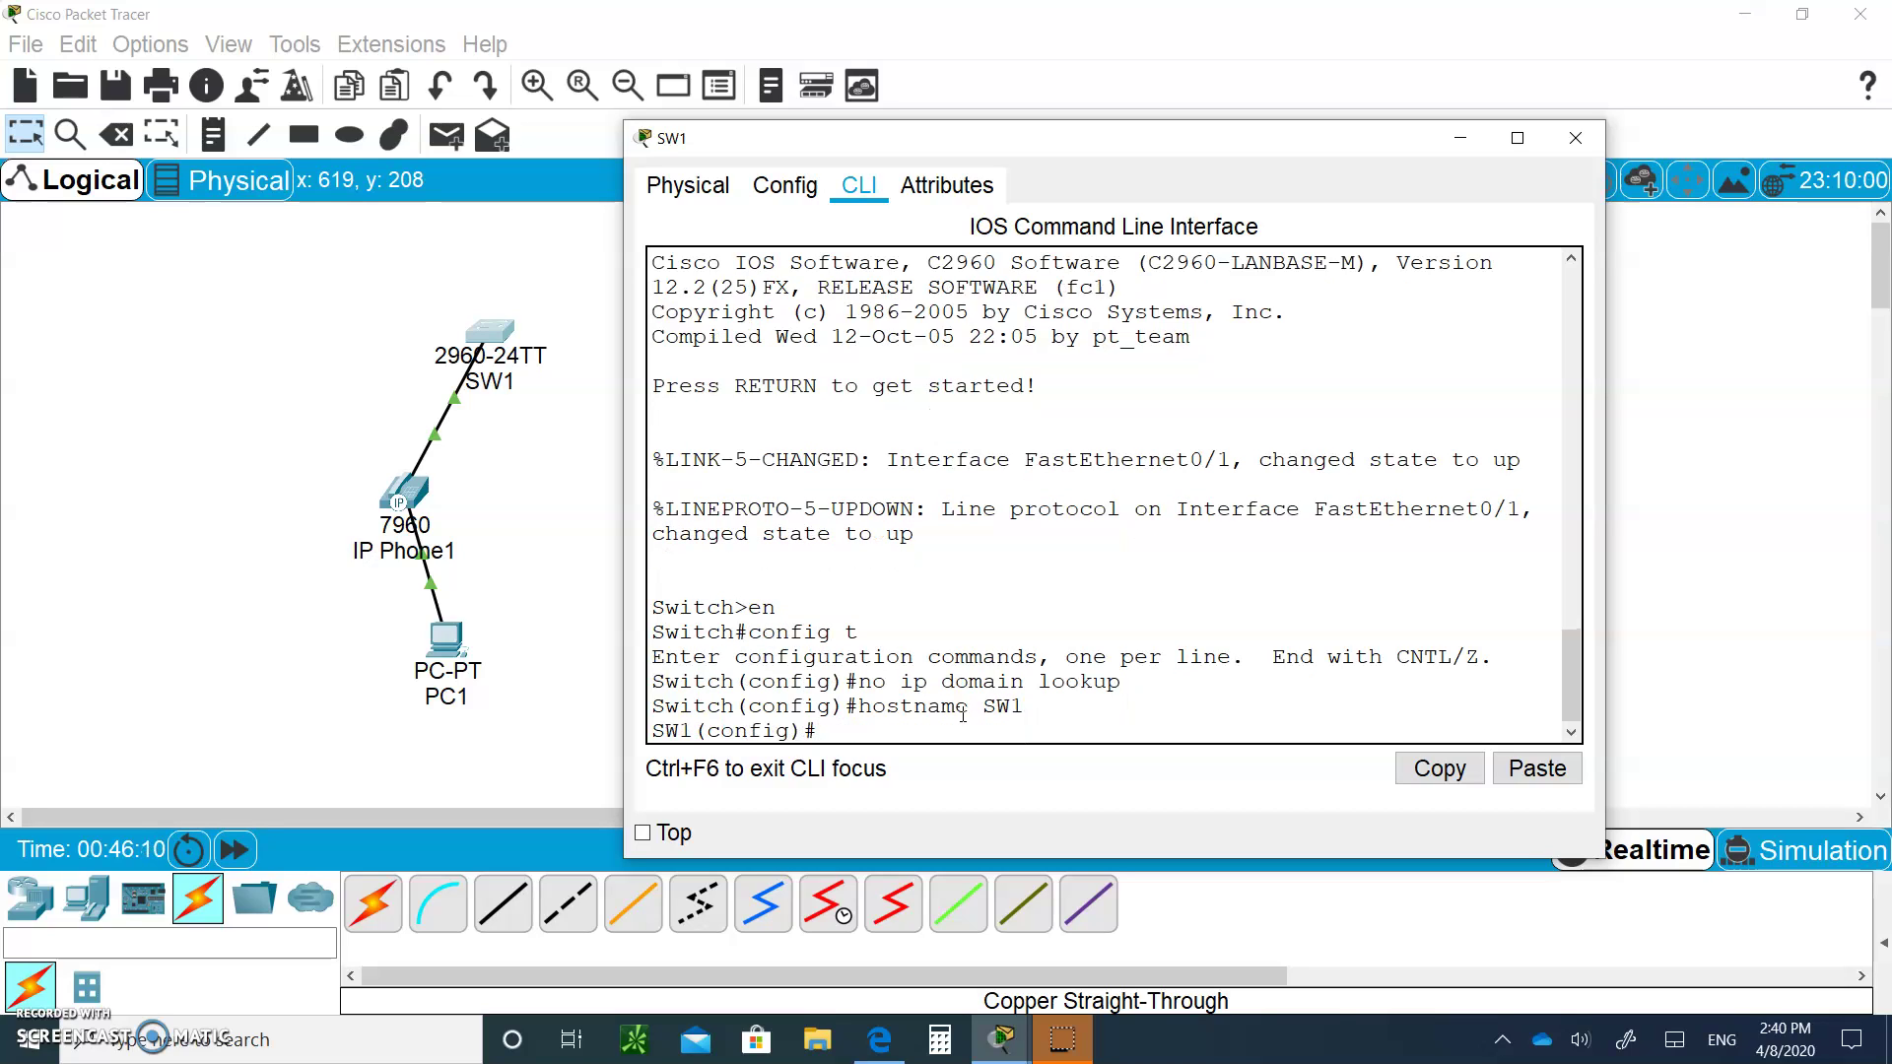
Create VLAN 10 on SW1 and name it students
{"action": "type", "text": "vl"}
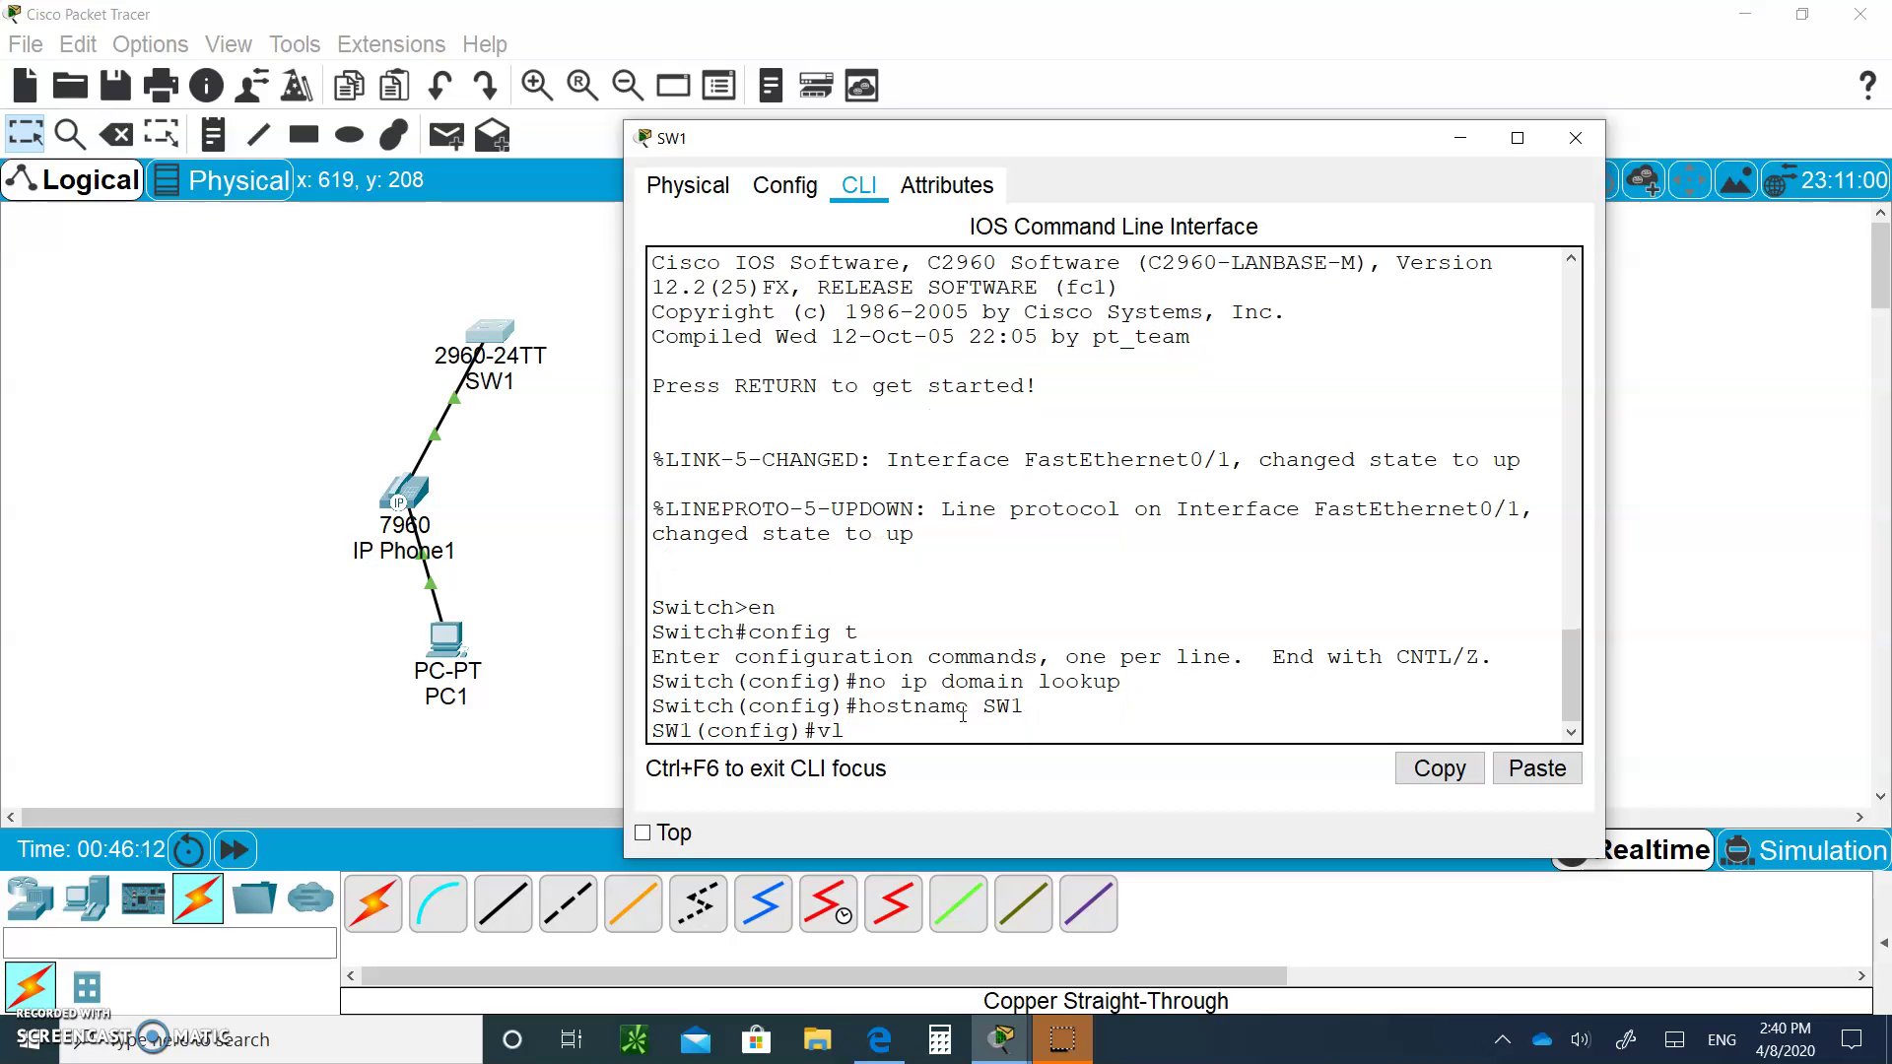
{"action": "type", "text": "an 10"}
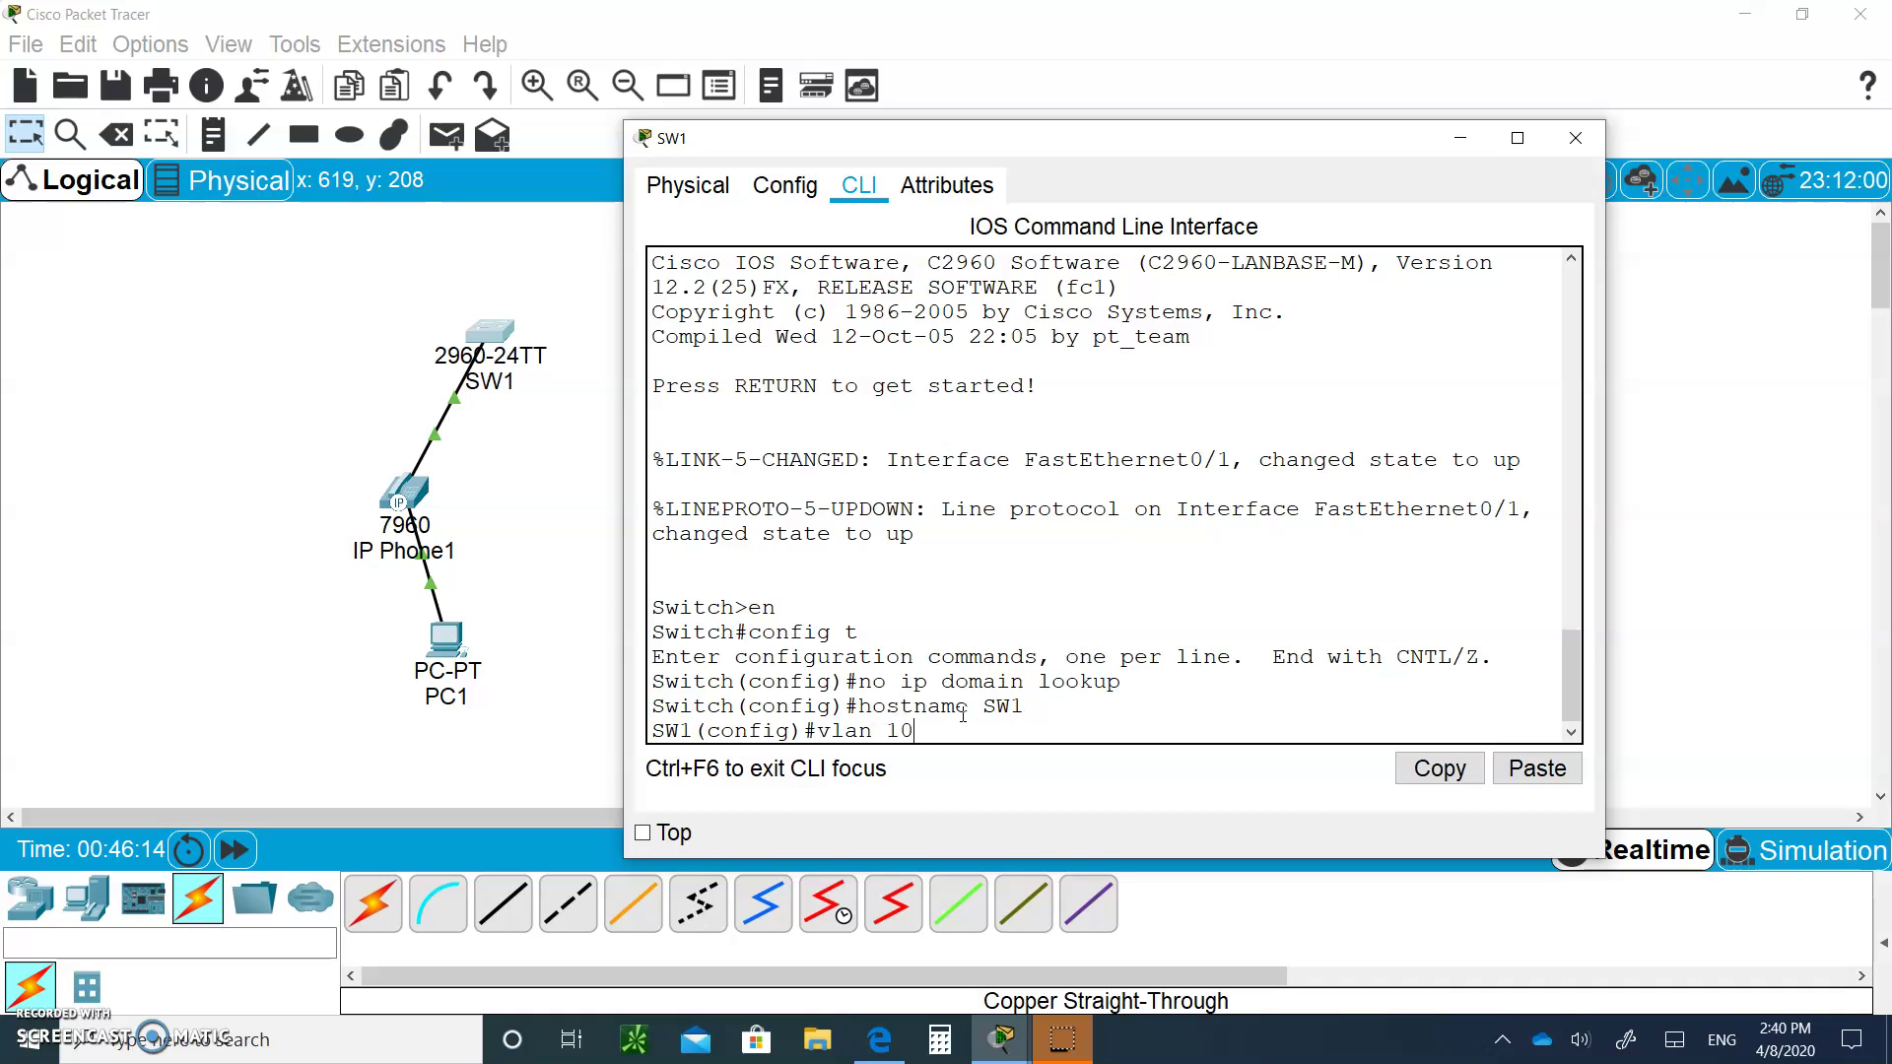
{"action": "key", "text": "Return"}
{"action": "type", "text": "name students"}
{"action": "key", "text": "Return"}
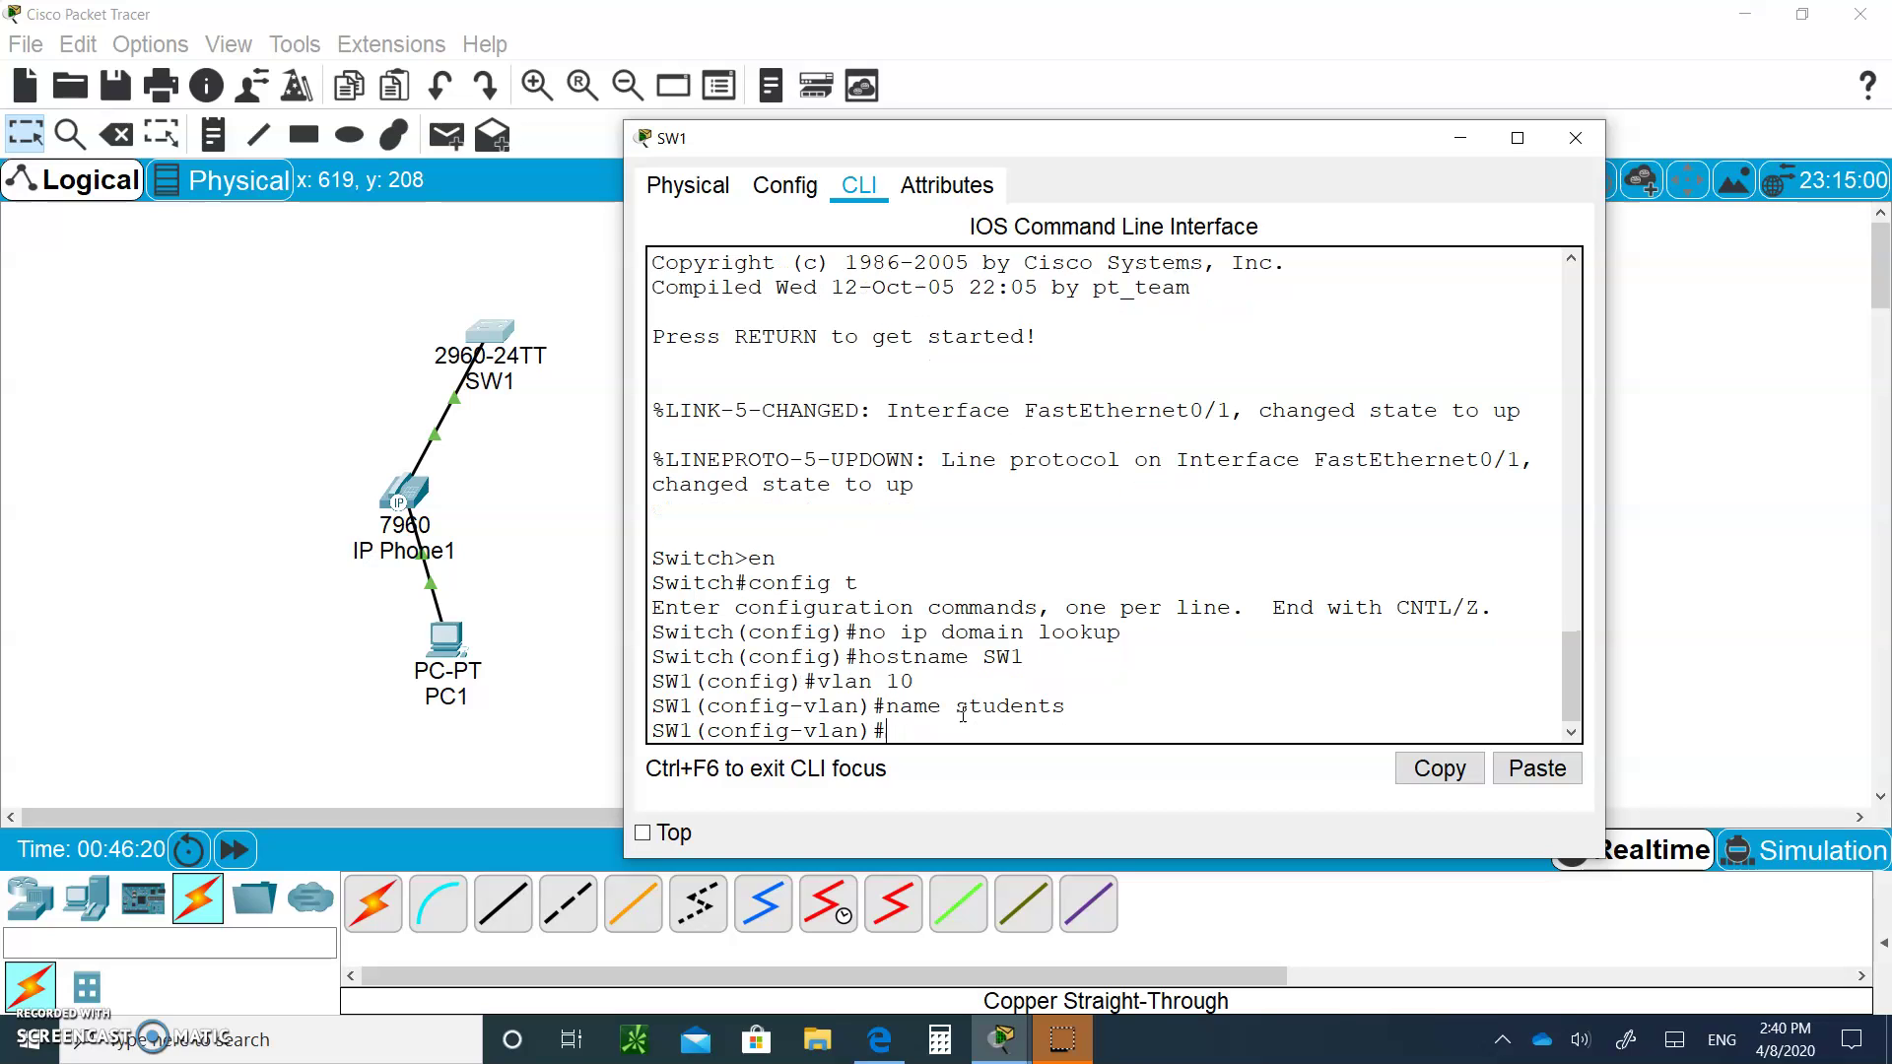
Create VLAN 20 on SW1 and name it voice
{"action": "type", "text": "vlan 20"}
{"action": "key", "text": "Return"}
{"action": "type", "text": "na"}
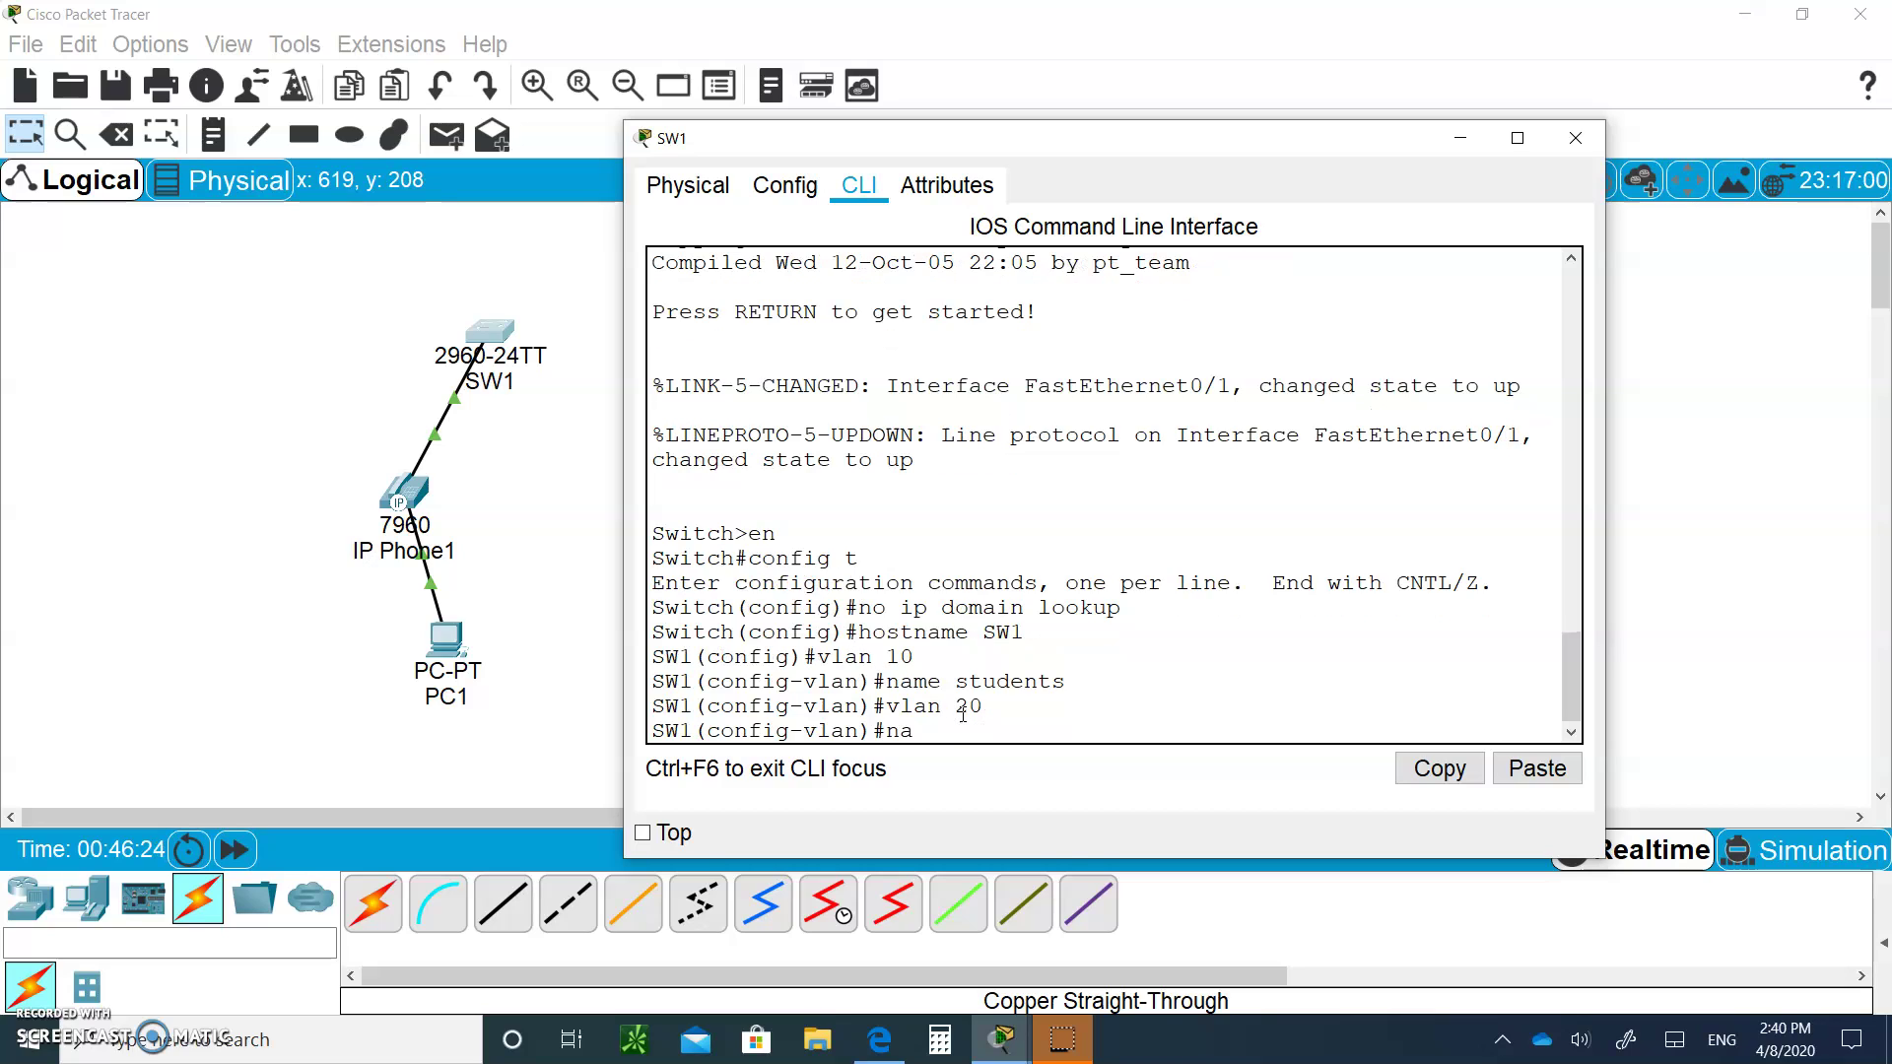
{"action": "type", "text": "me voice"}
{"action": "key", "text": "Return"}
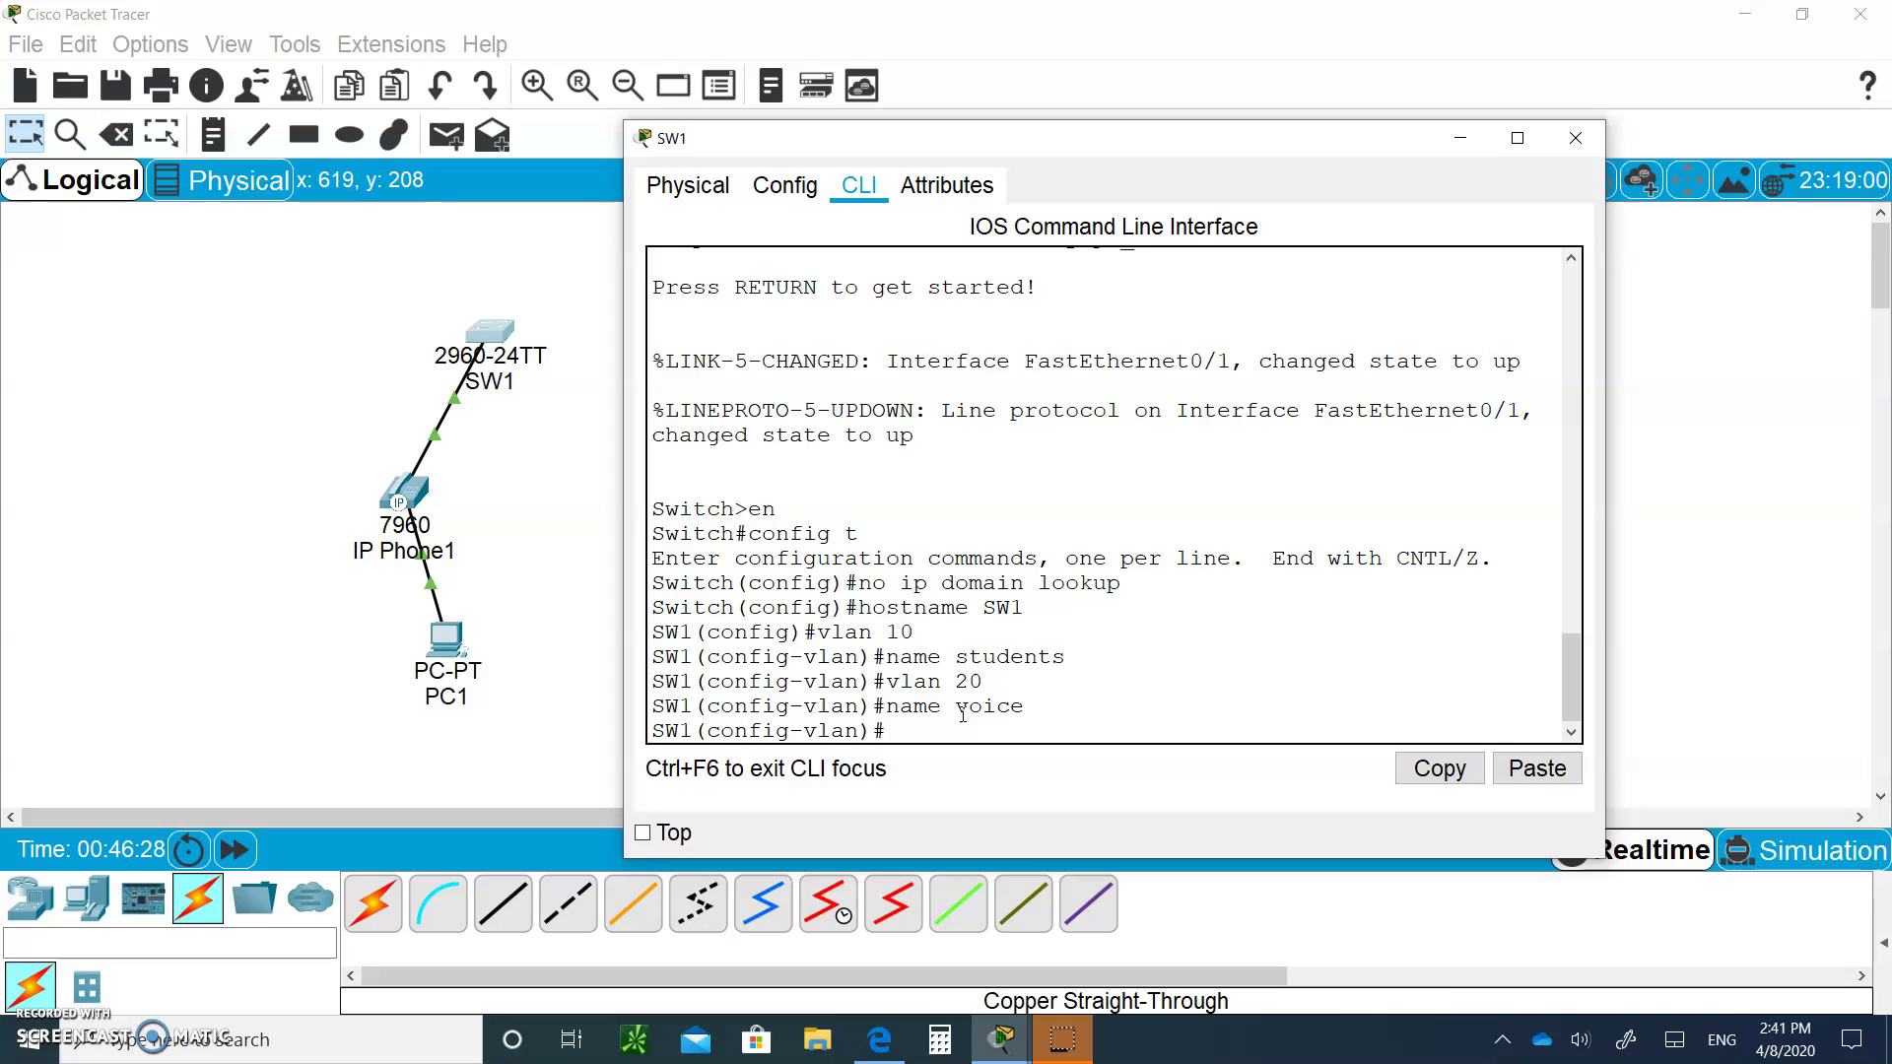
Enter interface configuration for fa0/1 on SW1 and set the port to access mode with switchport mode access
{"action": "type", "text": "int fa0/1"}
{"action": "key", "text": "Return"}
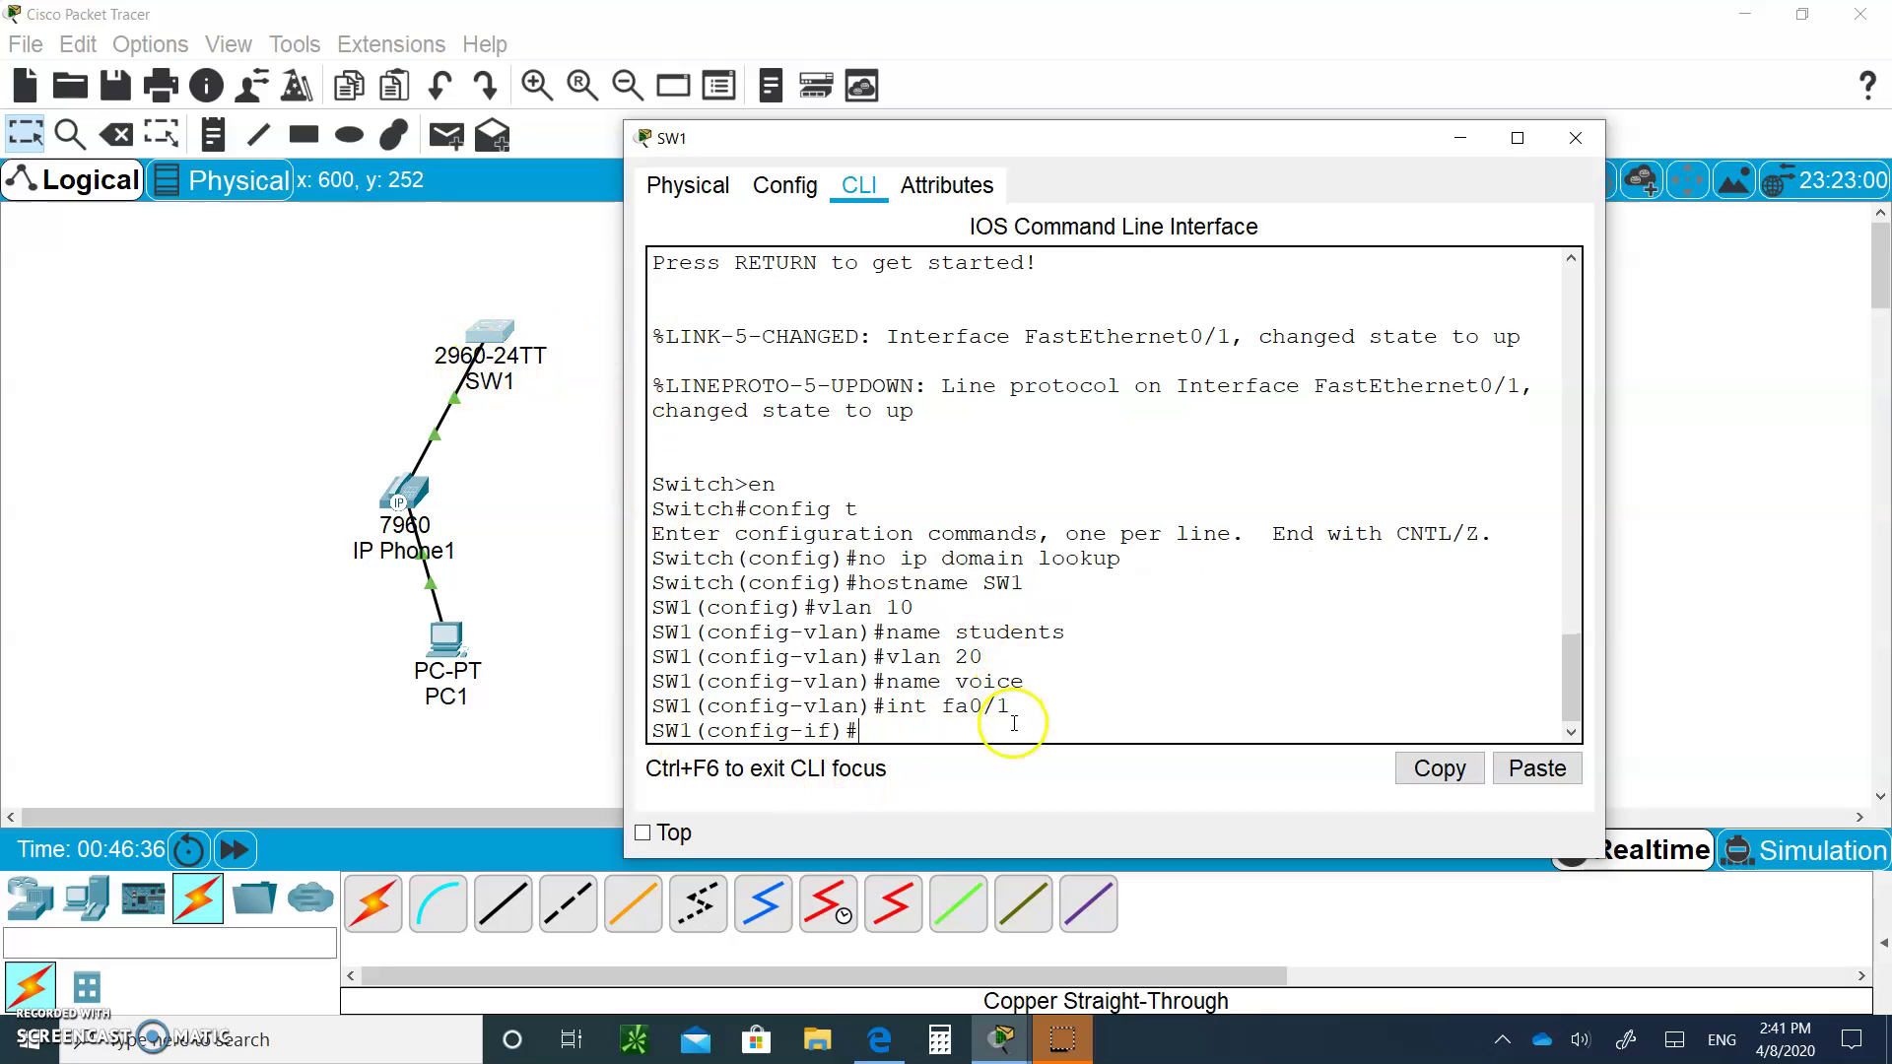
{"action": "type", "text": "swit"}
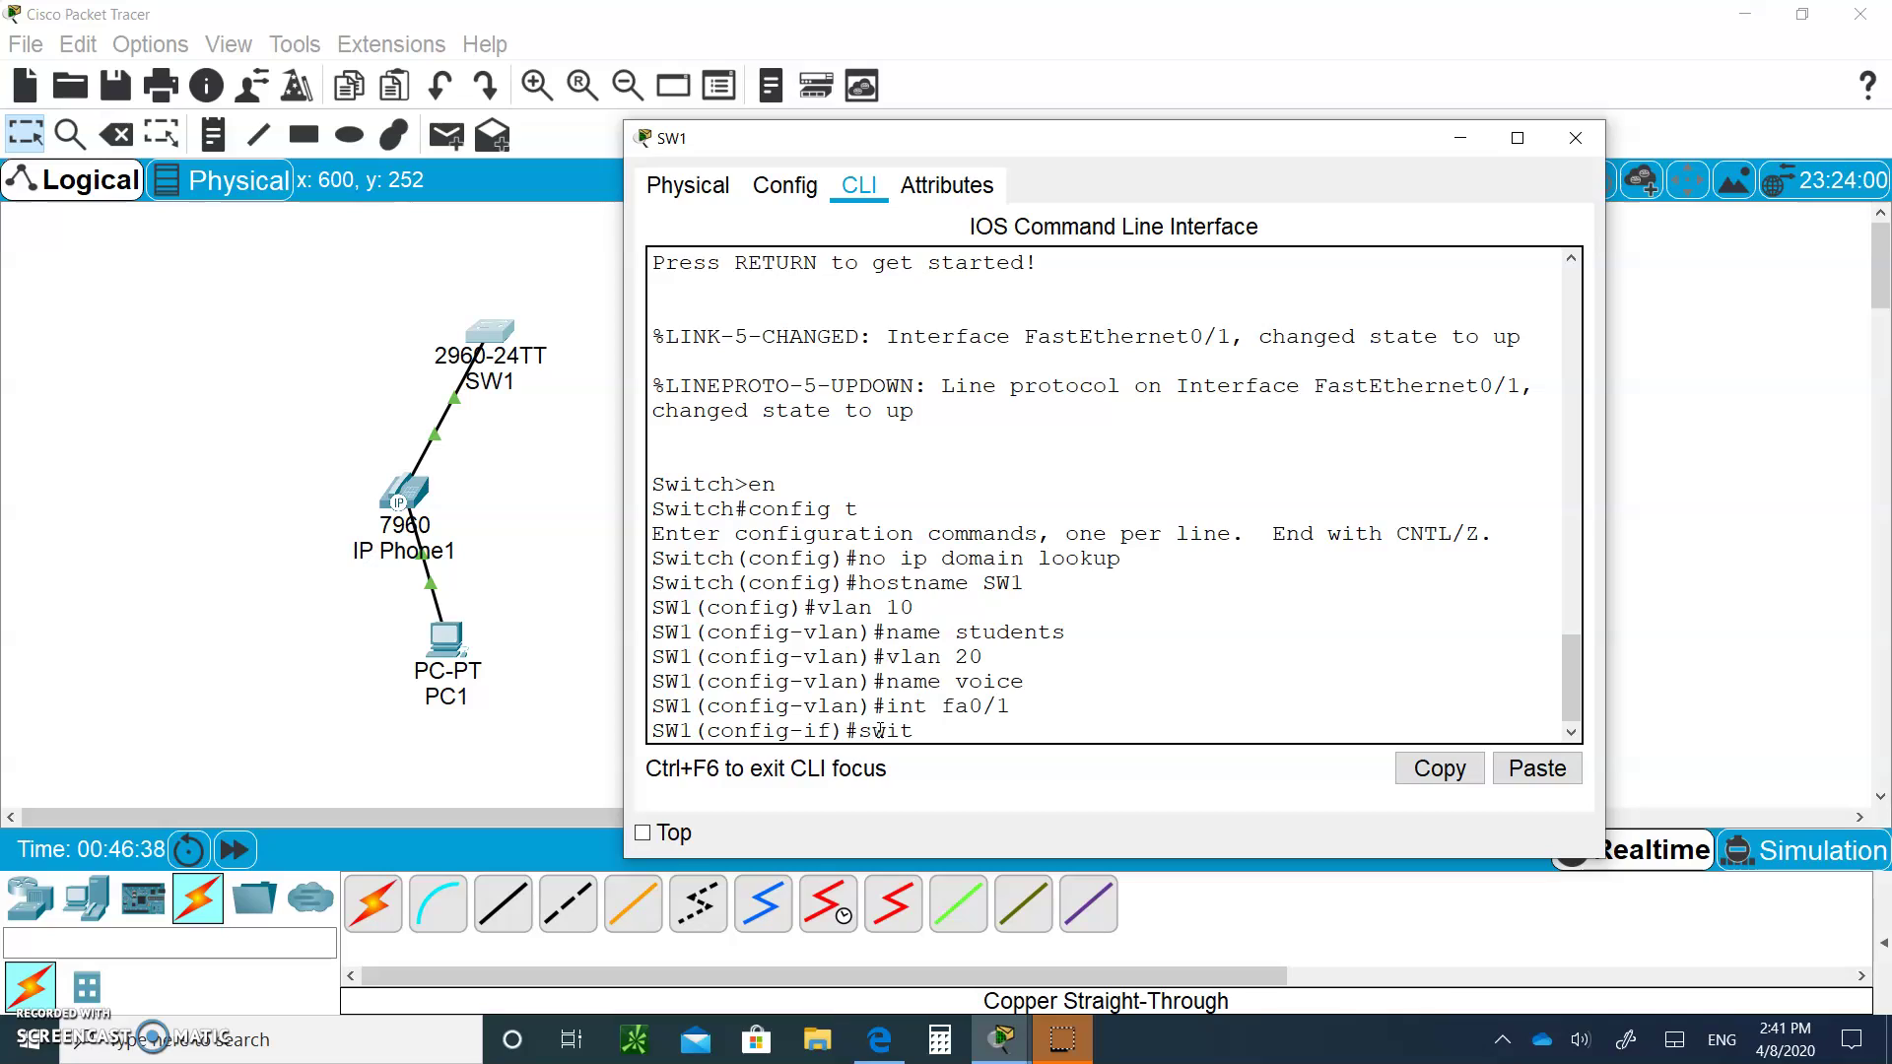
{"action": "type", "text": "chport mode access"}
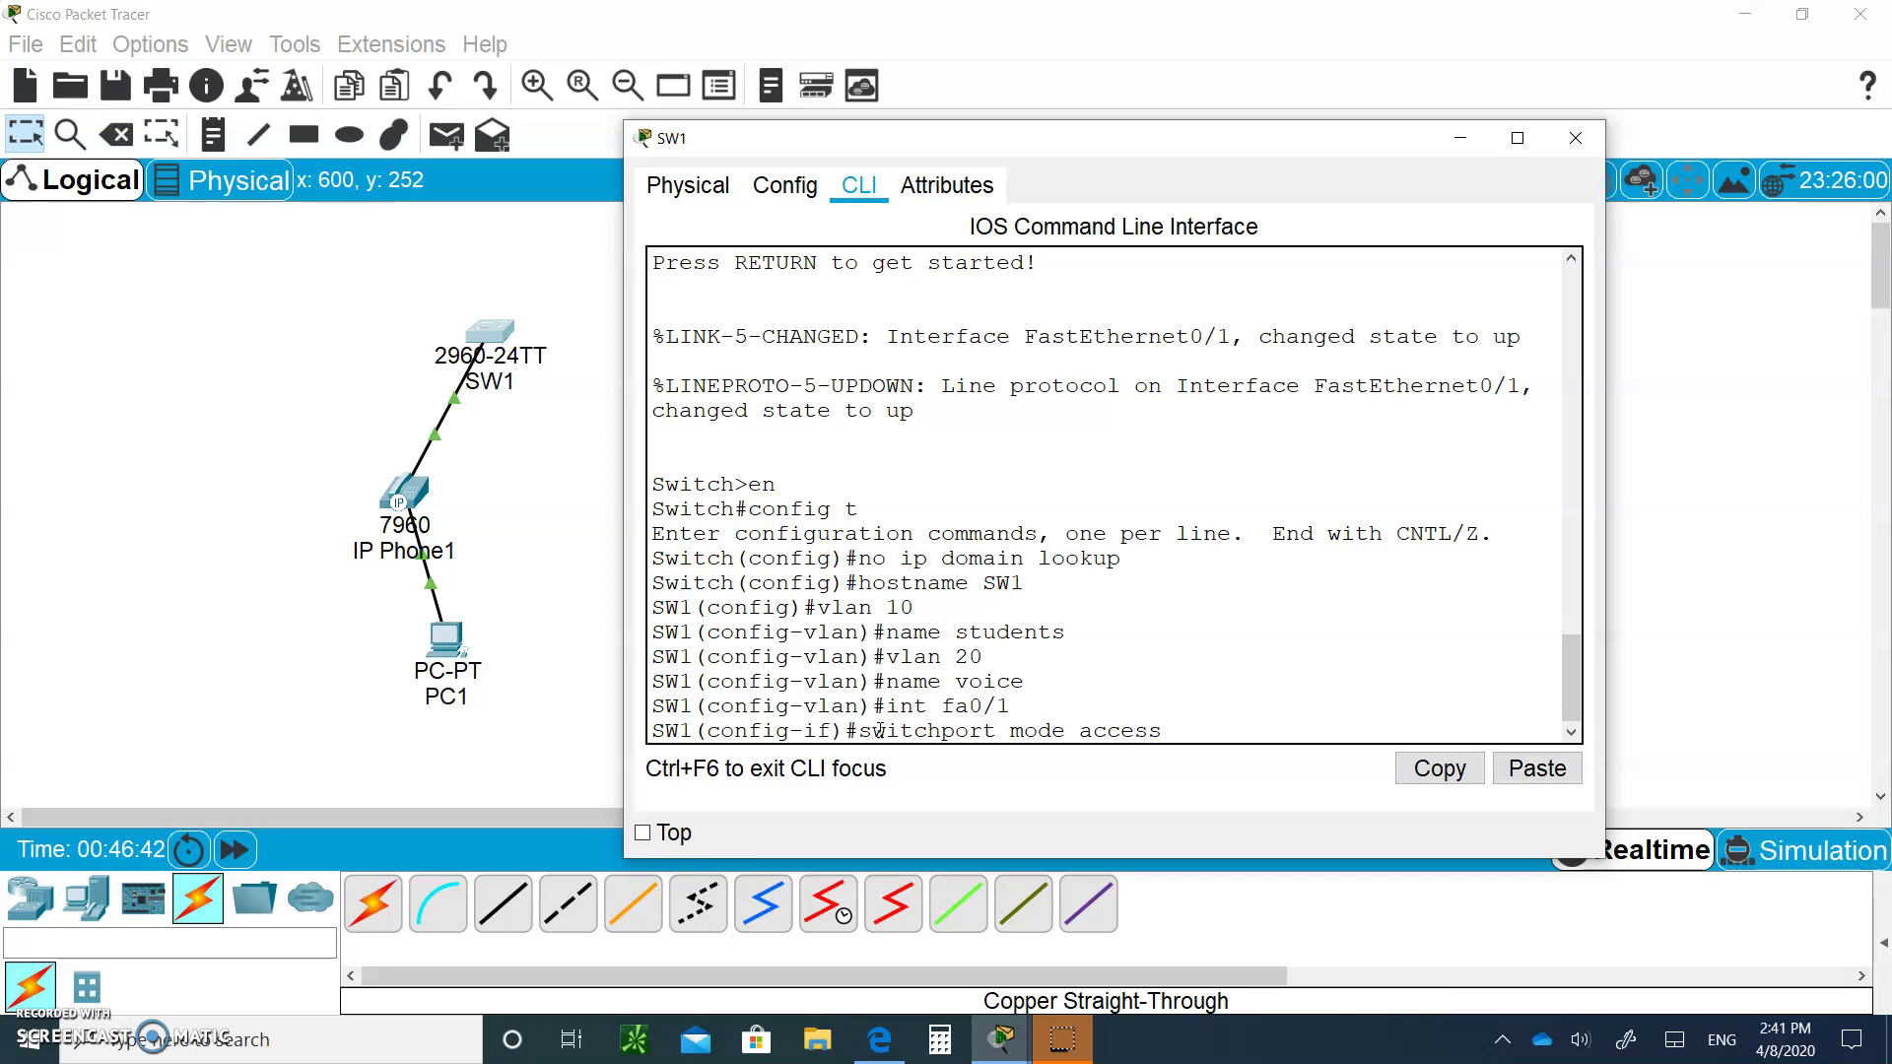
{"action": "key", "text": "Return"}
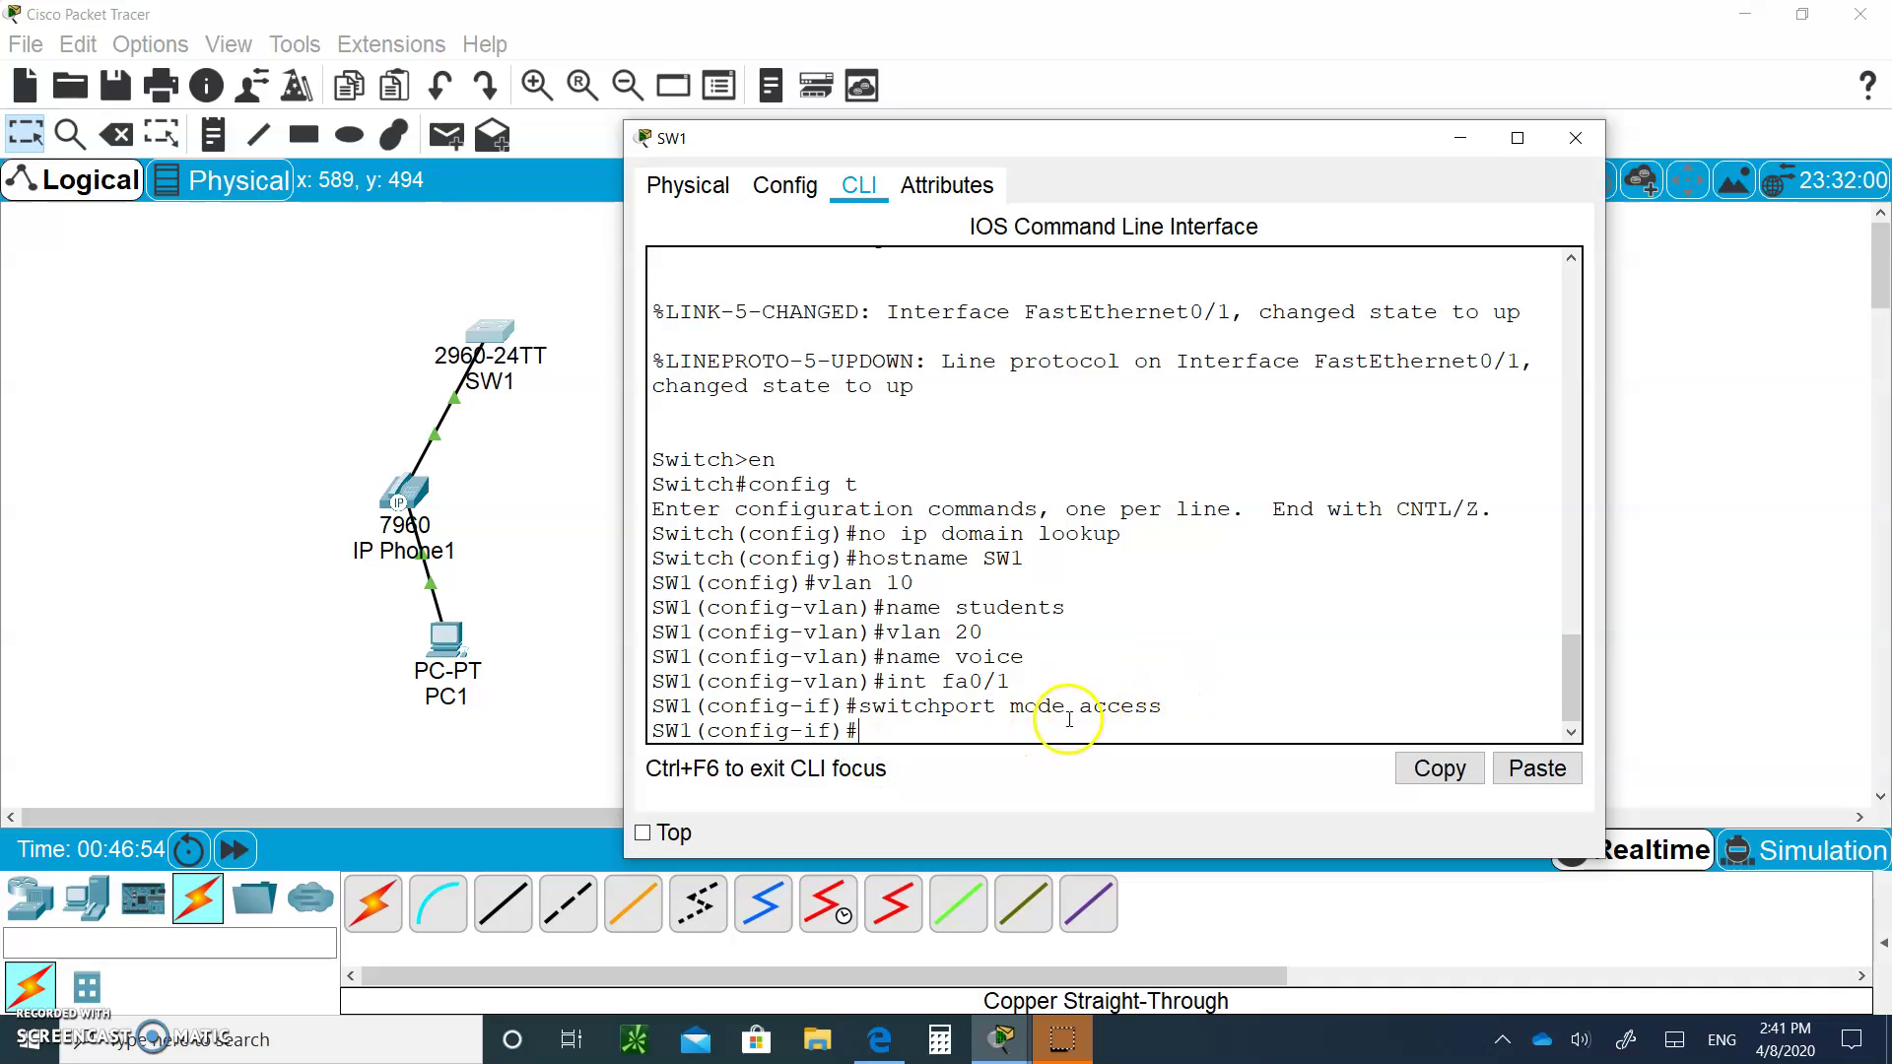
Assign SW1's fa0/1 to data VLAN 10 with switchport access vlan 10
{"action": "type", "text": "switc"}
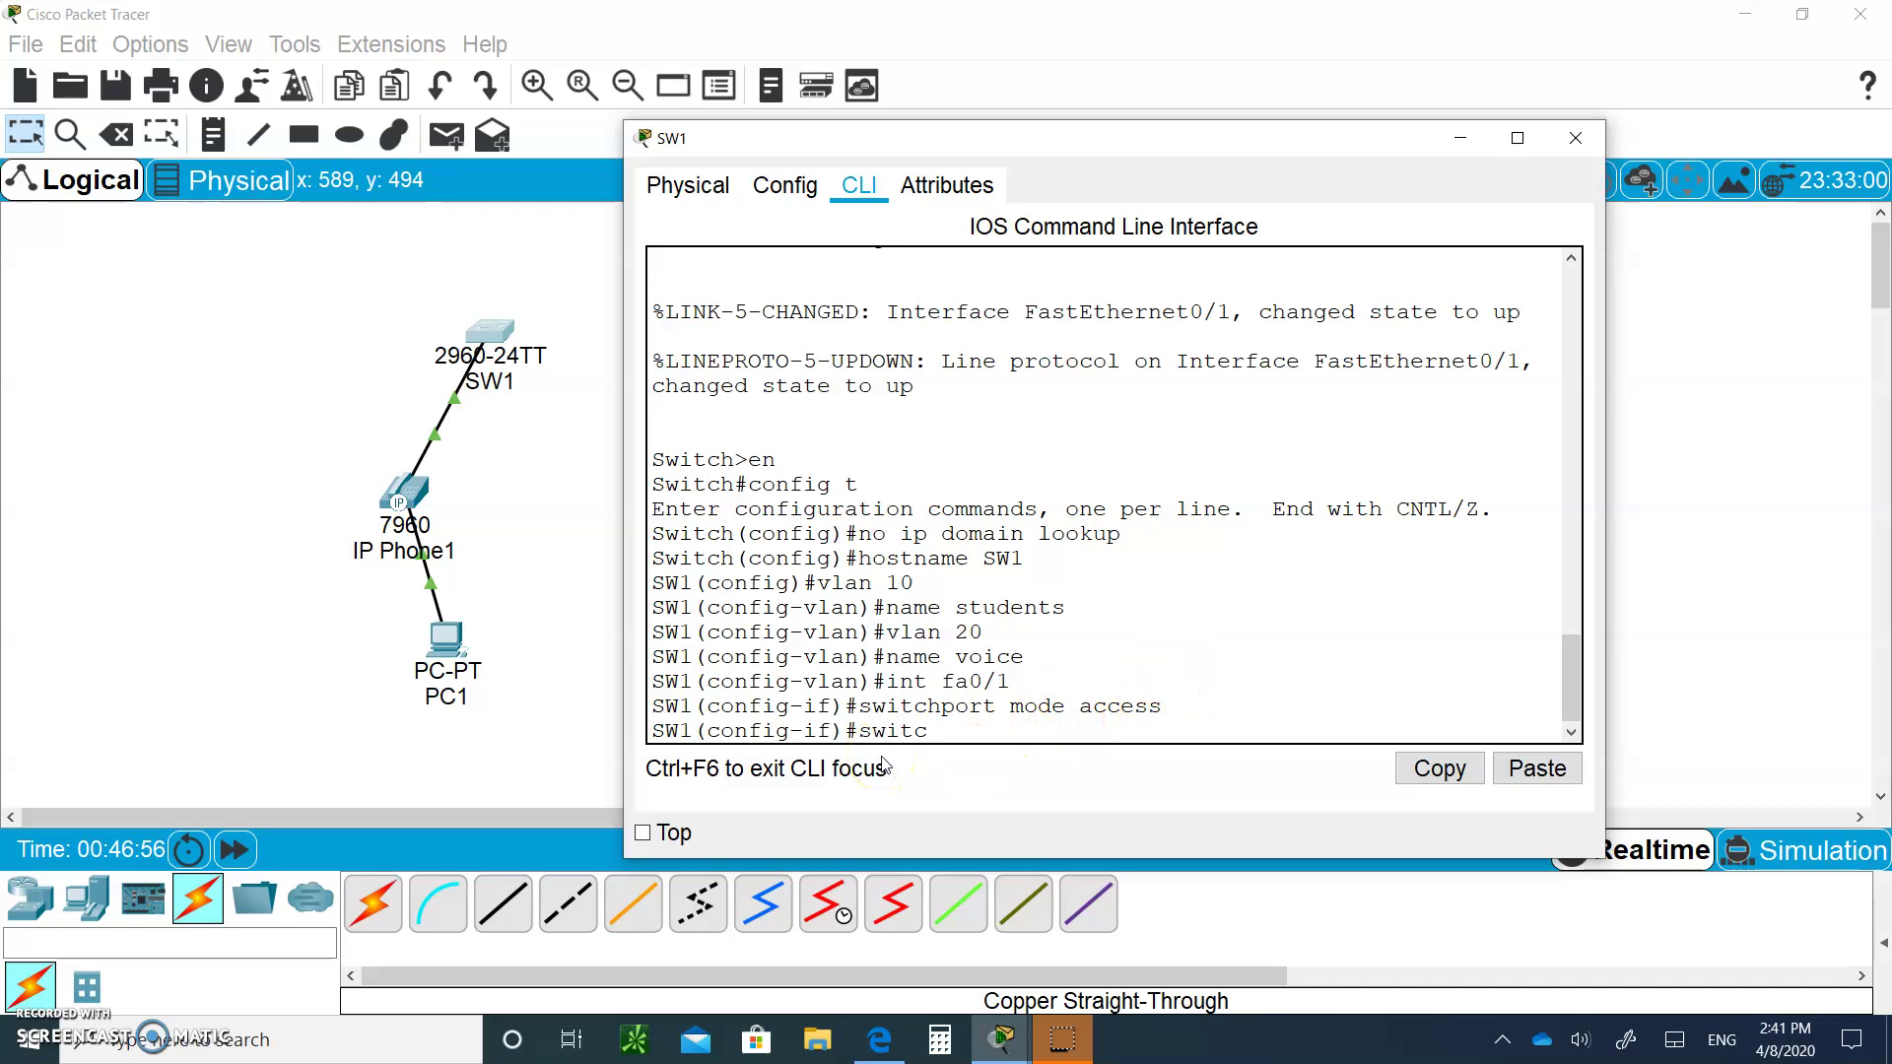
{"action": "type", "text": "hport accwss vla"}
{"action": "key", "text": "BackSpace"}
{"action": "key", "text": "BackSpace"}
{"action": "key", "text": "BackSpace"}
{"action": "key", "text": "BackSpace"}
{"action": "key", "text": "BackSpace"}
{"action": "key", "text": "BackSpace"}
{"action": "key", "text": "BackSpace"}
{"action": "key", "text": "BackSpace"}
{"action": "key", "text": "BackSpace"}
{"action": "type", "text": "cess vlan 10"}
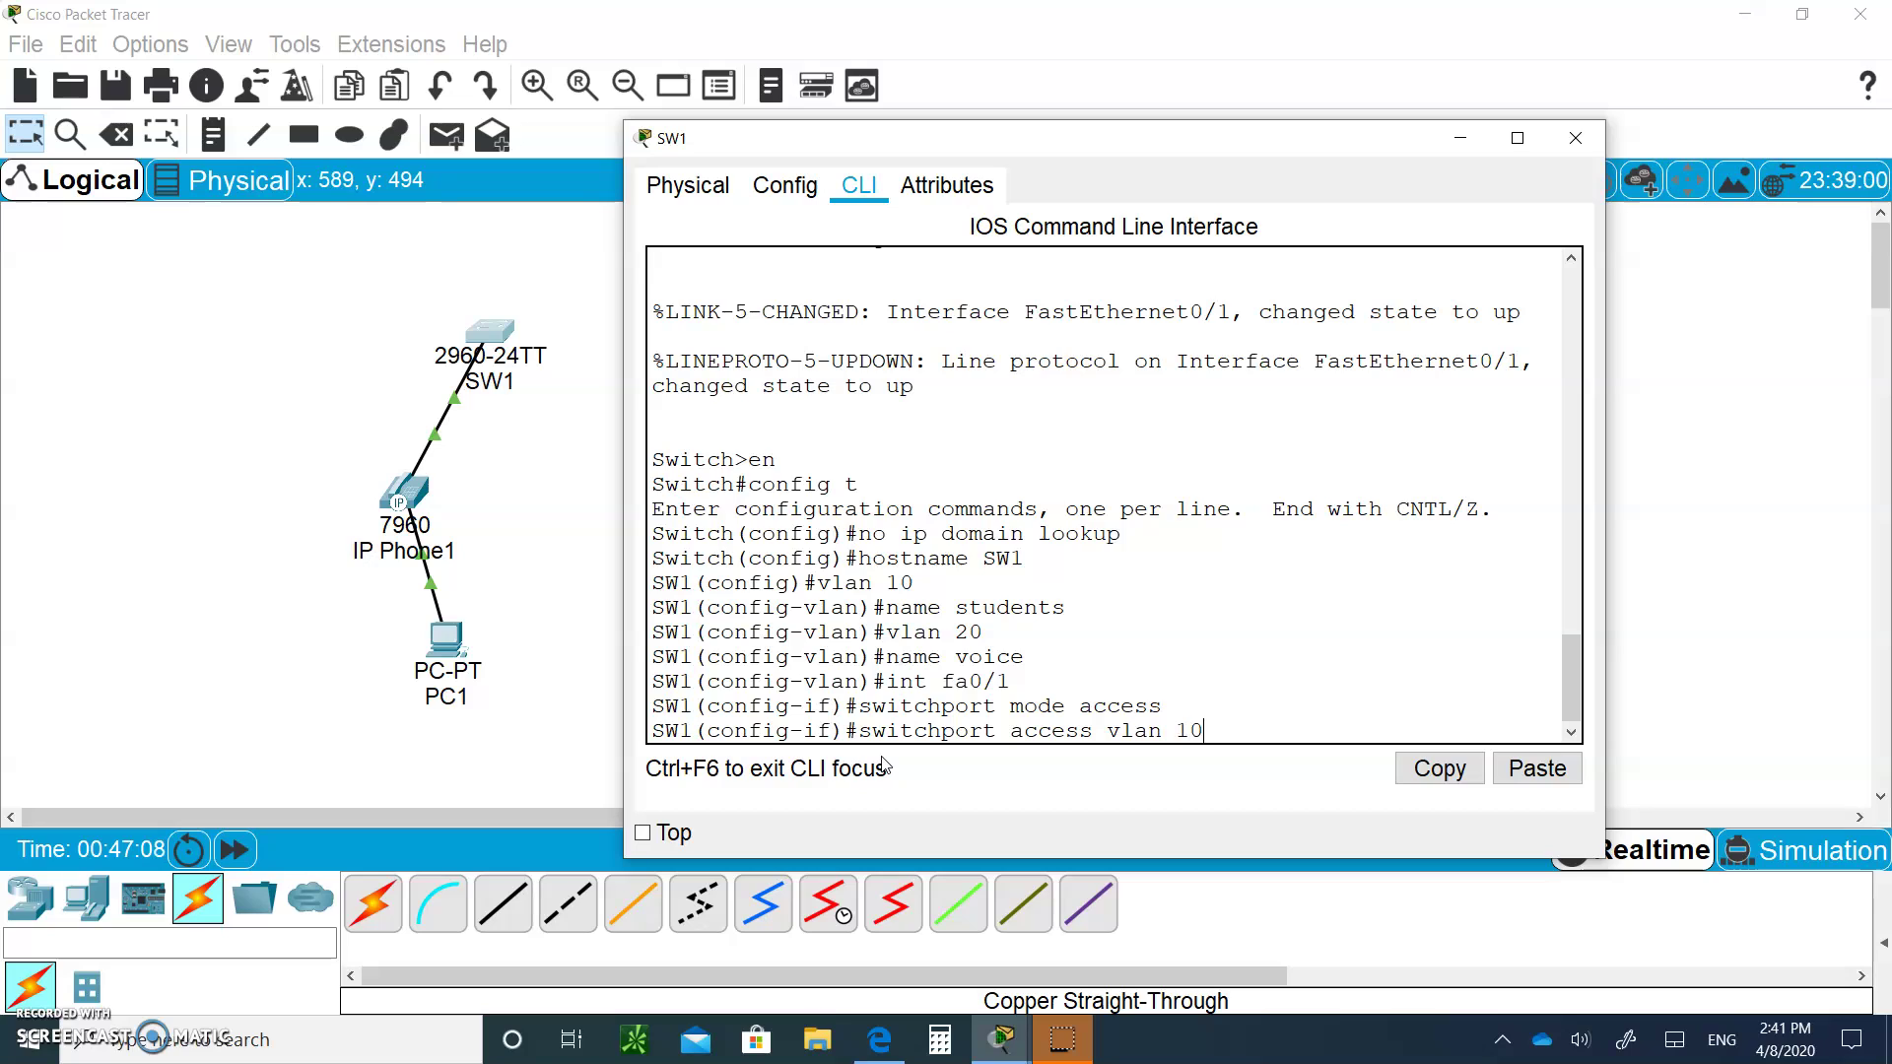
{"action": "key", "text": "Return"}
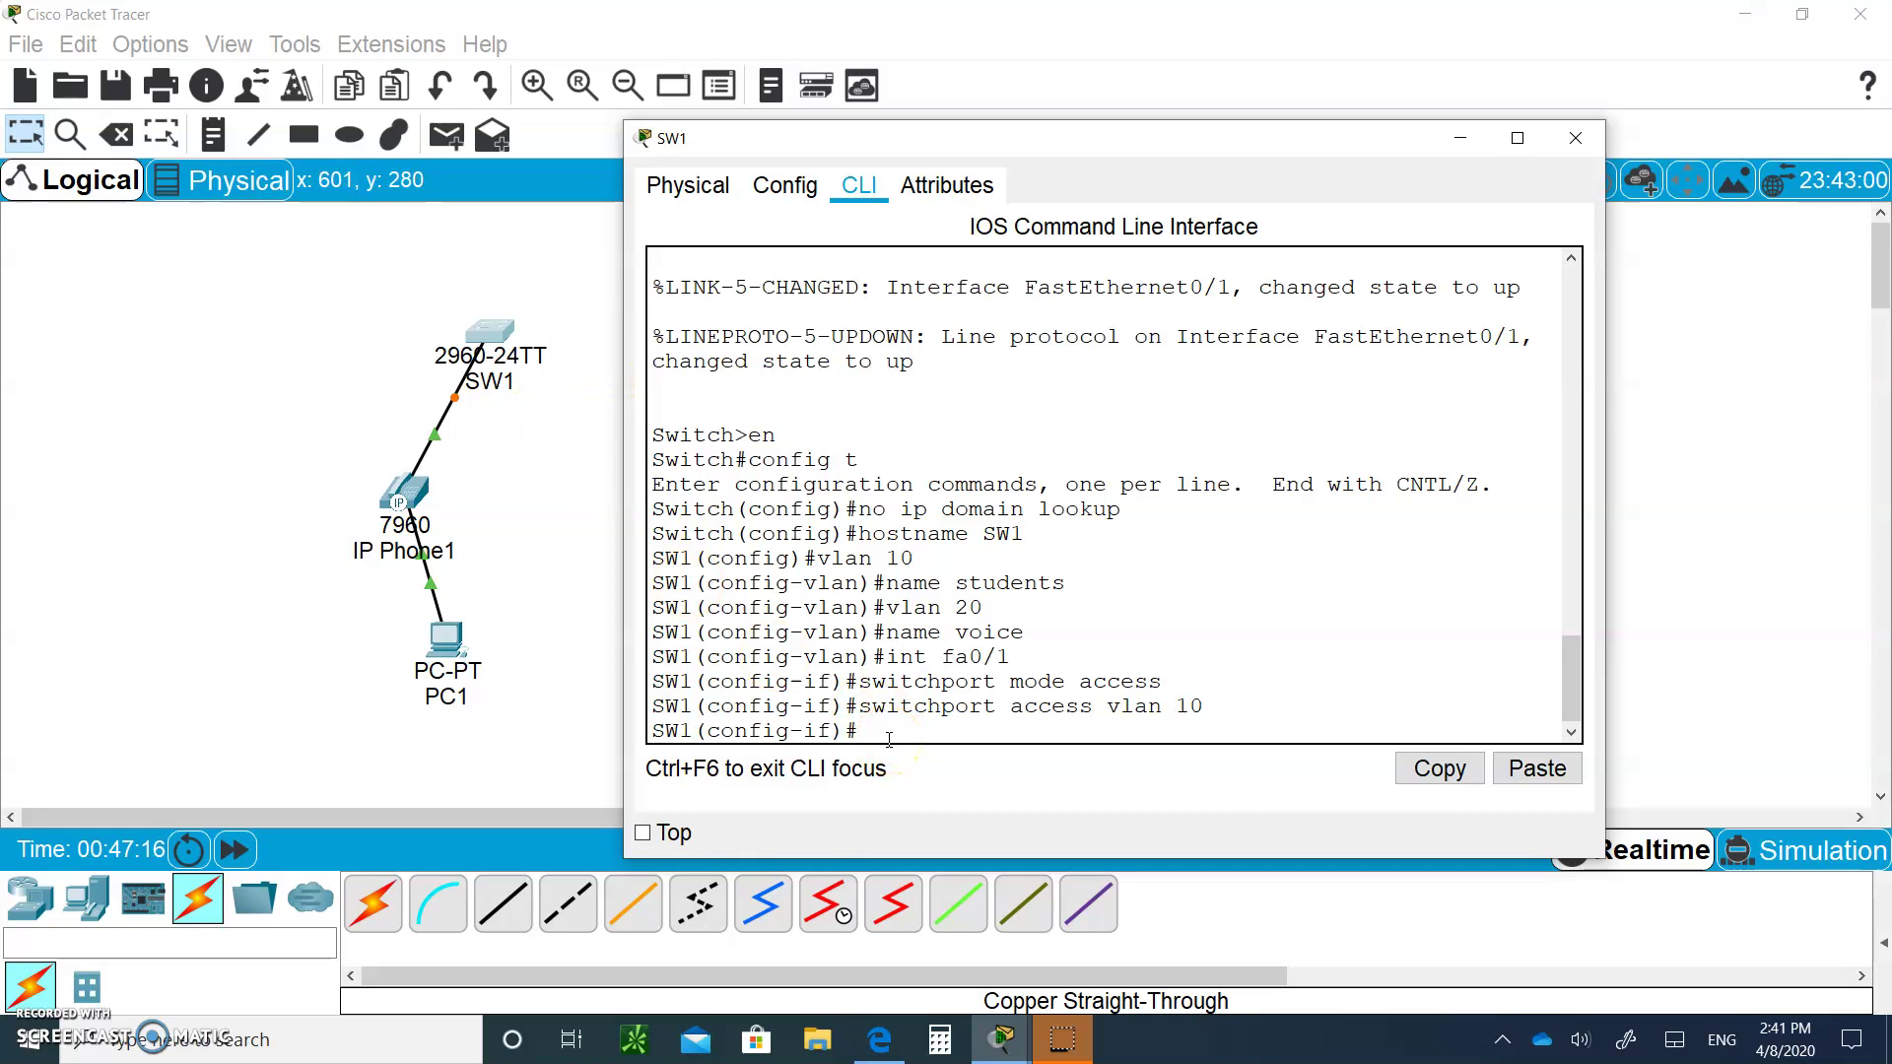
Make fa0/1 trust CoS markings with mls qos trust cos and assign voice VLAN 20 with switchport voice vlan 20
{"action": "type", "text": "mls qos trust cos"}
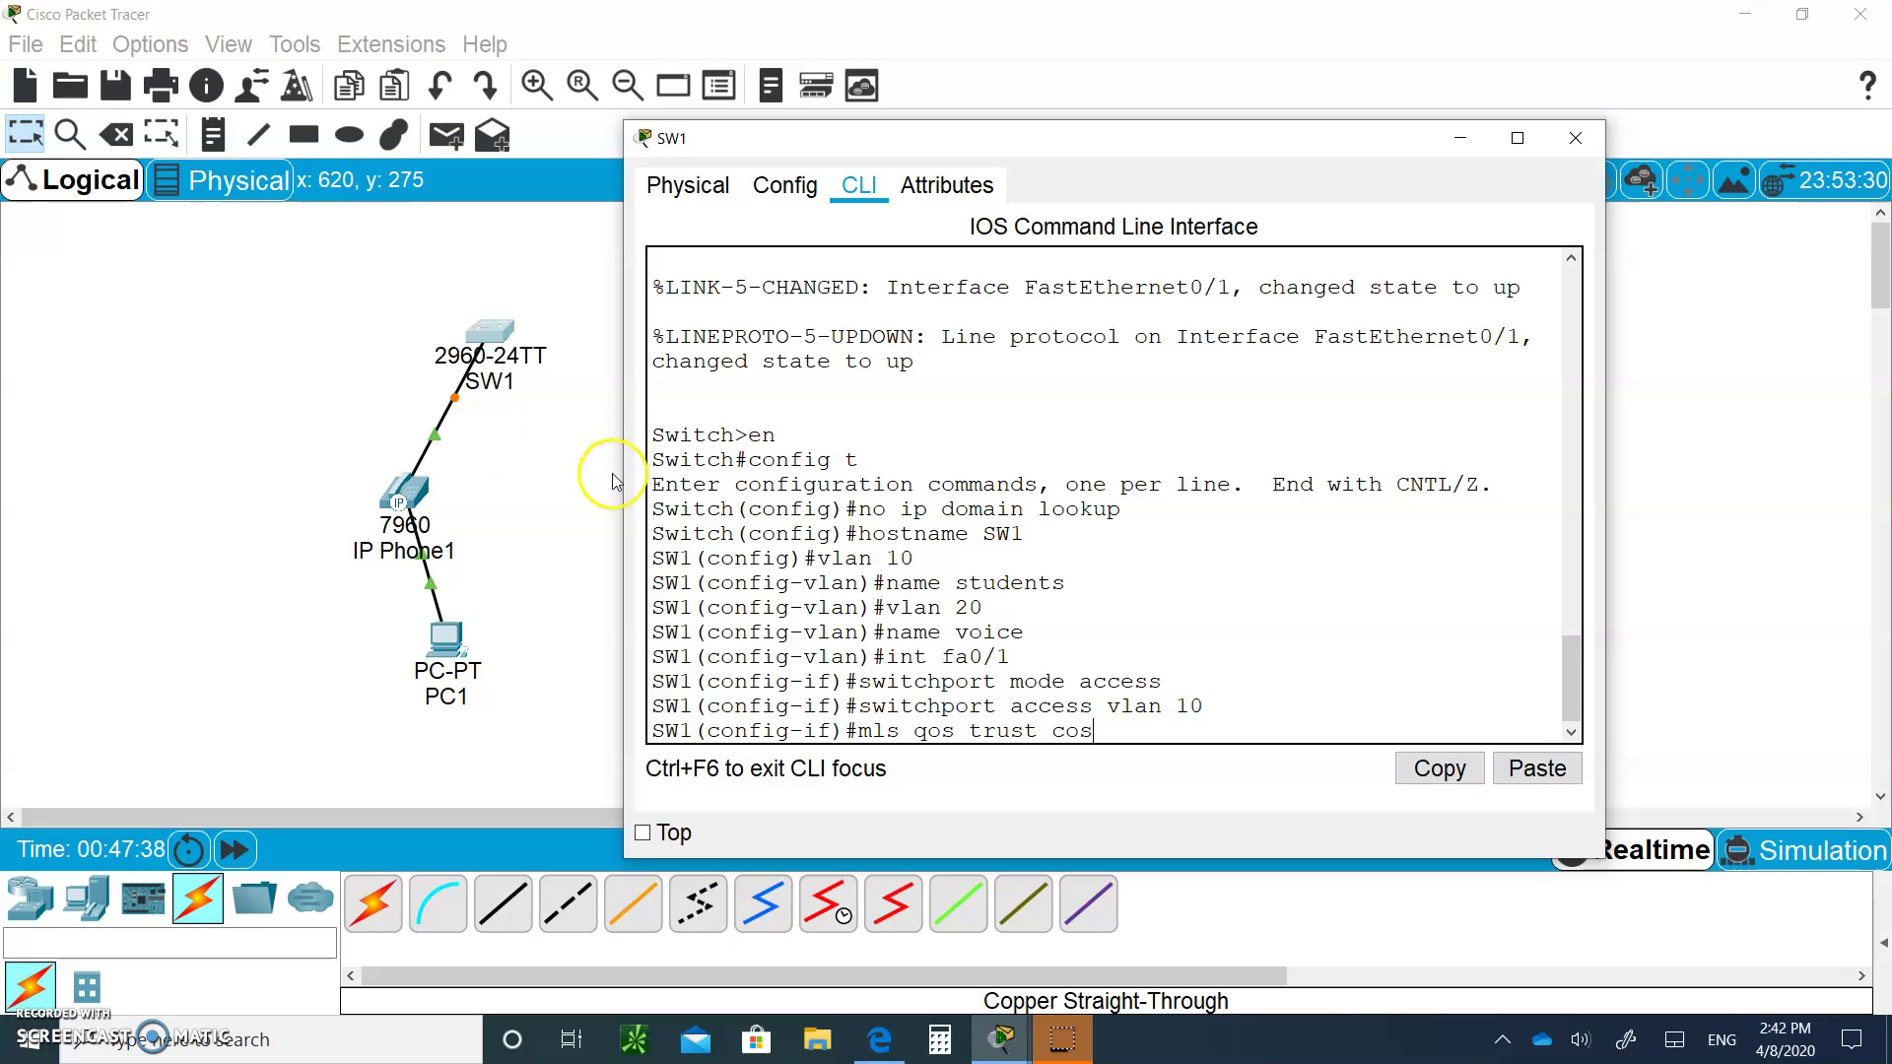
{"action": "key", "text": "Return"}
{"action": "type", "text": "swi"}
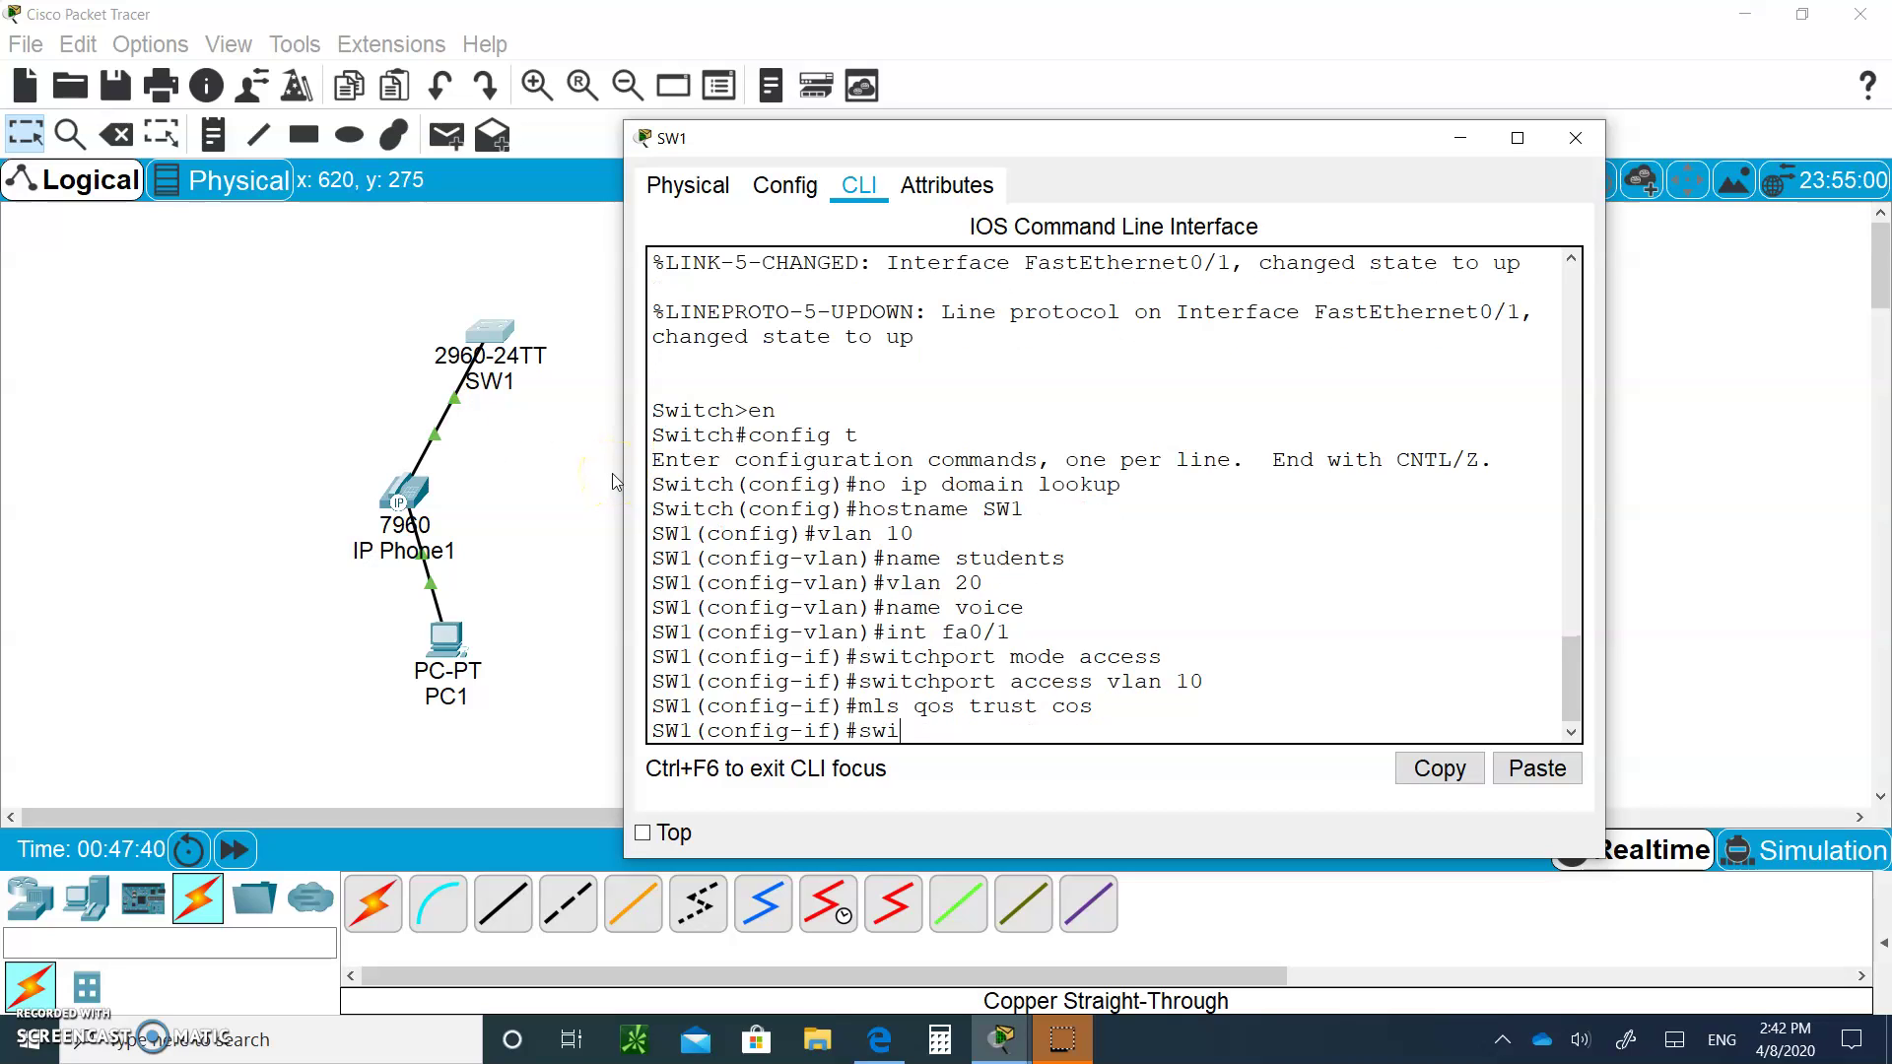
{"action": "type", "text": "tchport voice vlan 20"}
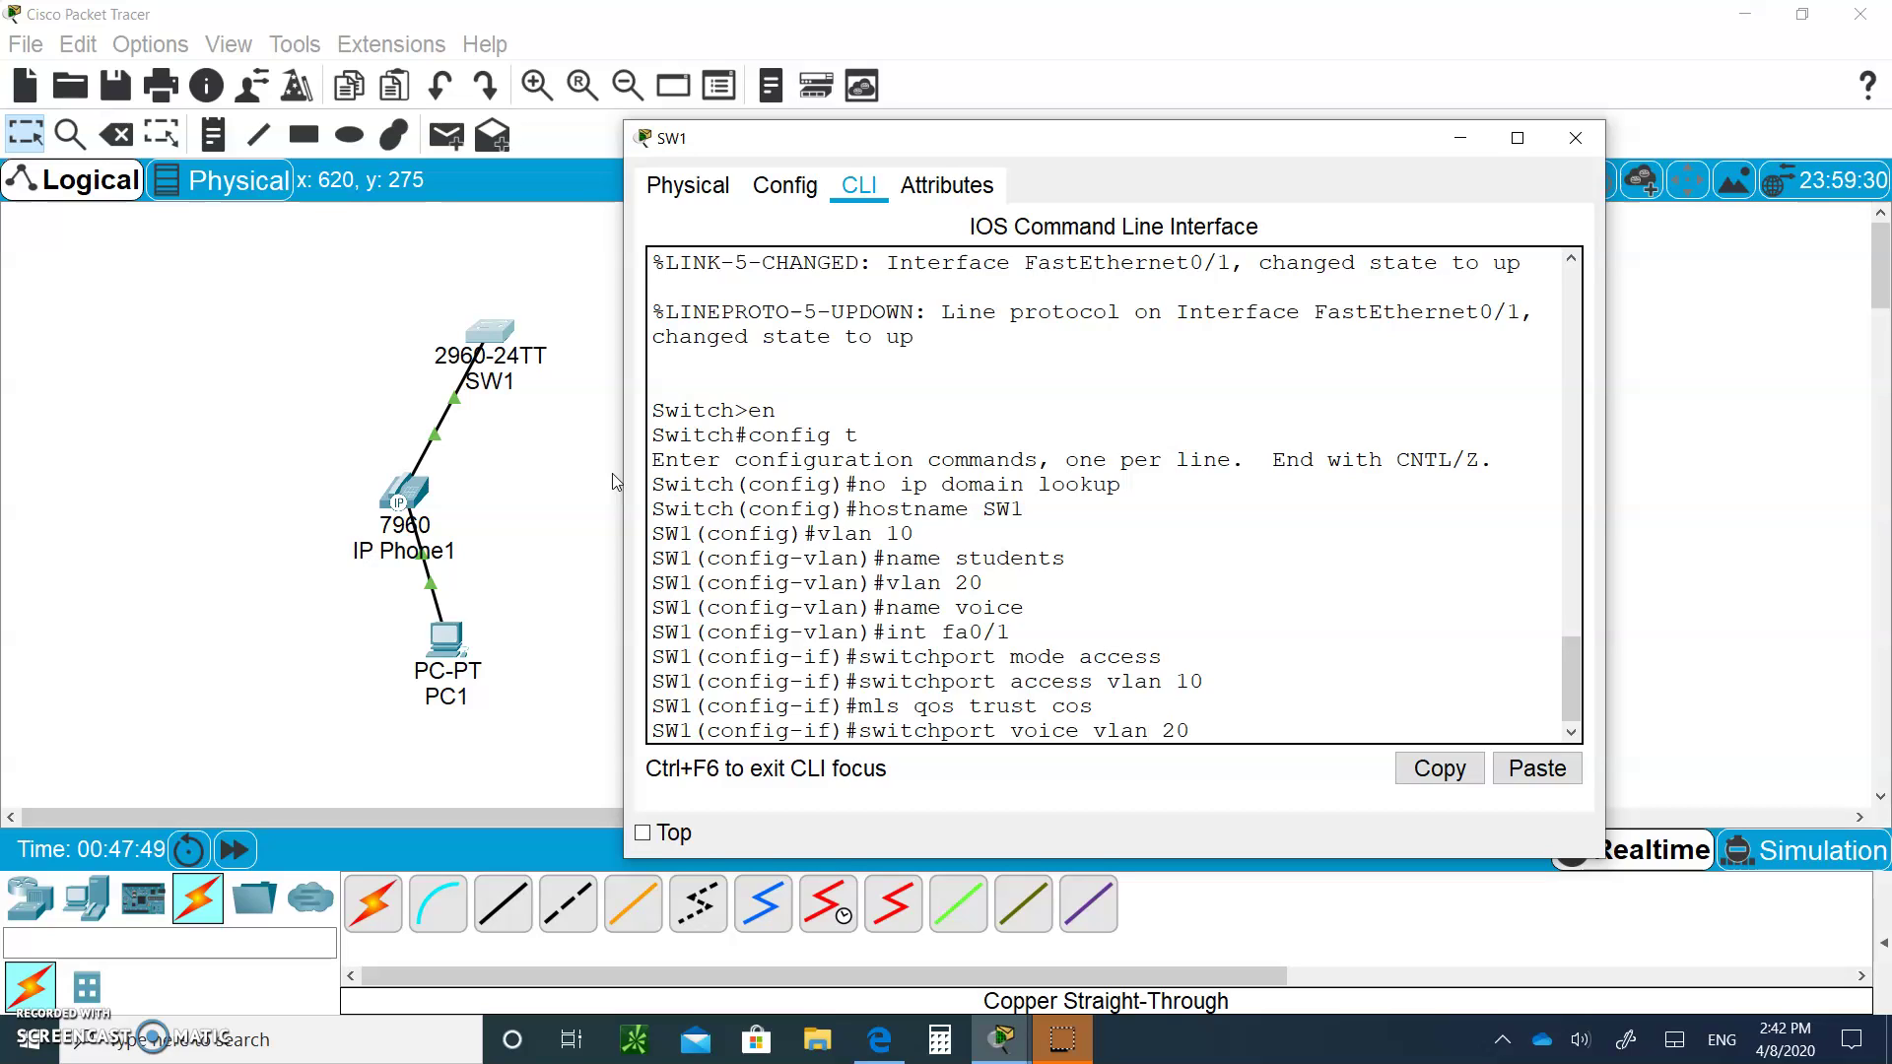
{"action": "key", "text": "Return"}
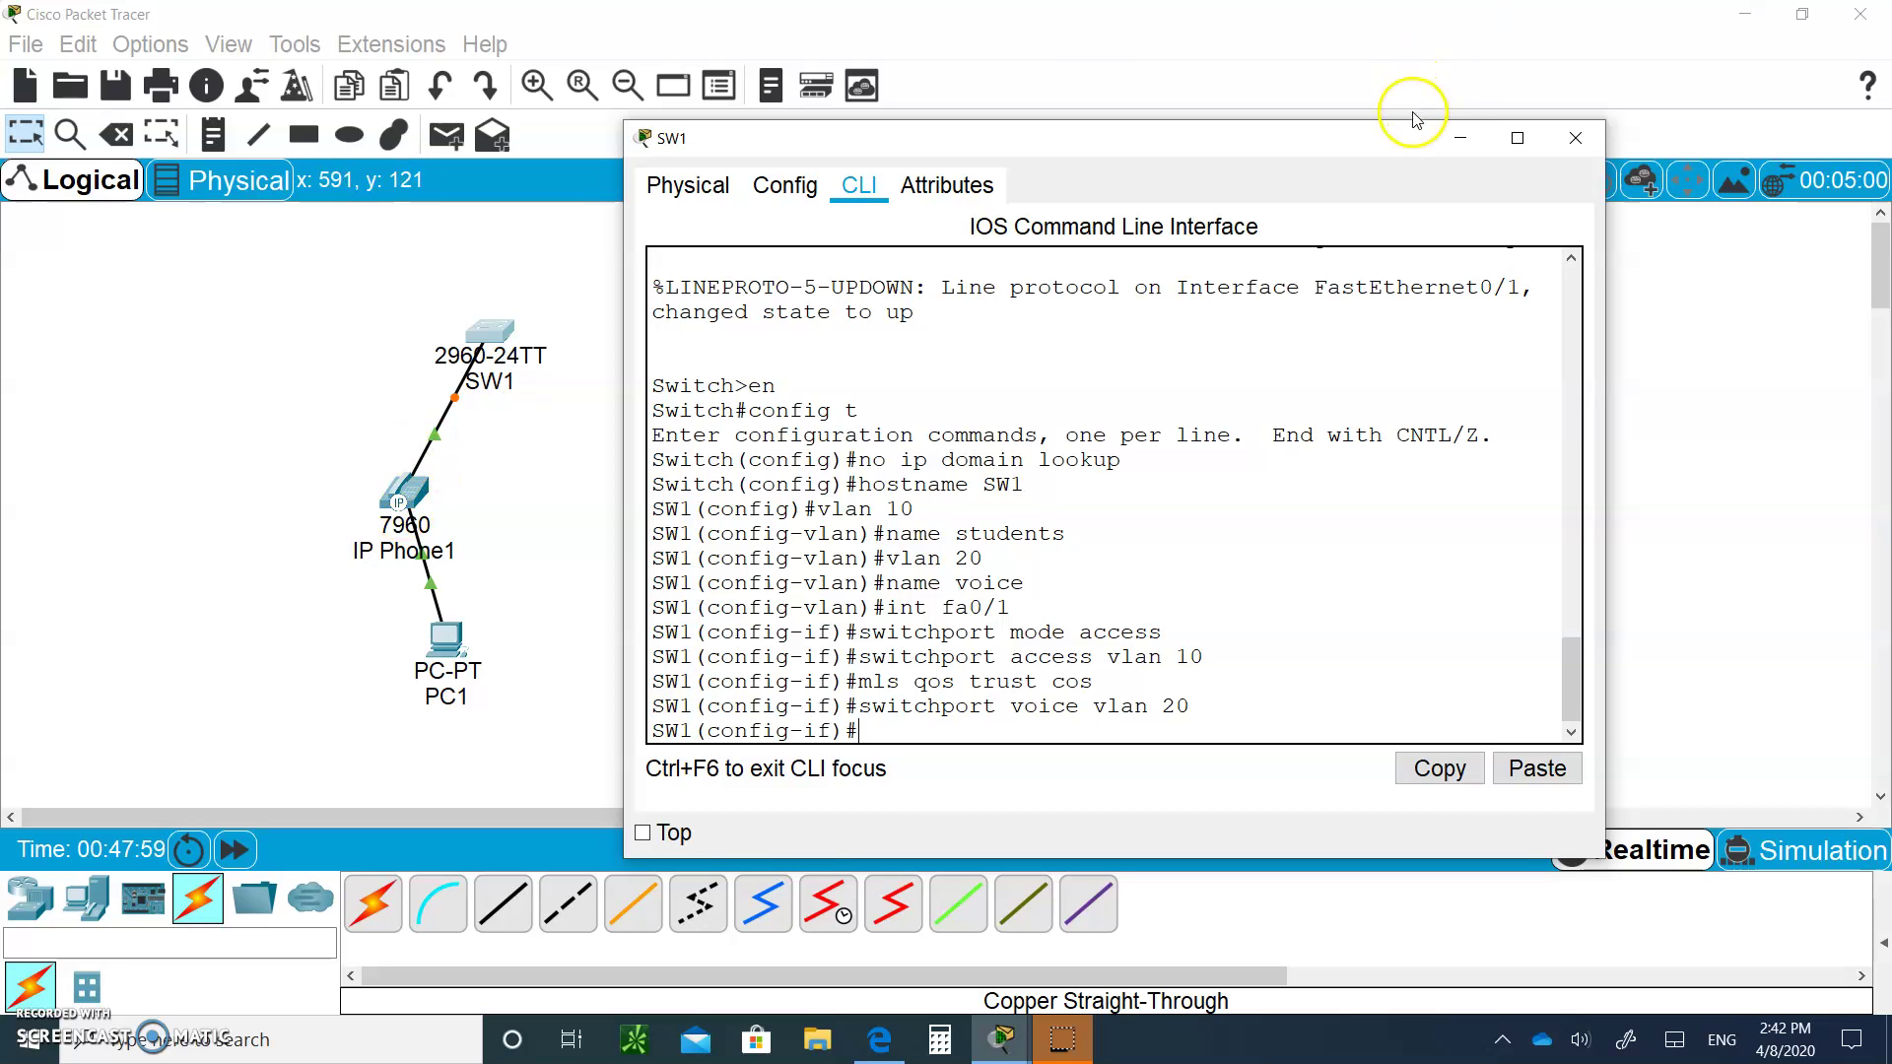
Minimize the SW1 window and open SW2's command-line interface
{"action": "left_click", "coordinate": [1459, 144]}
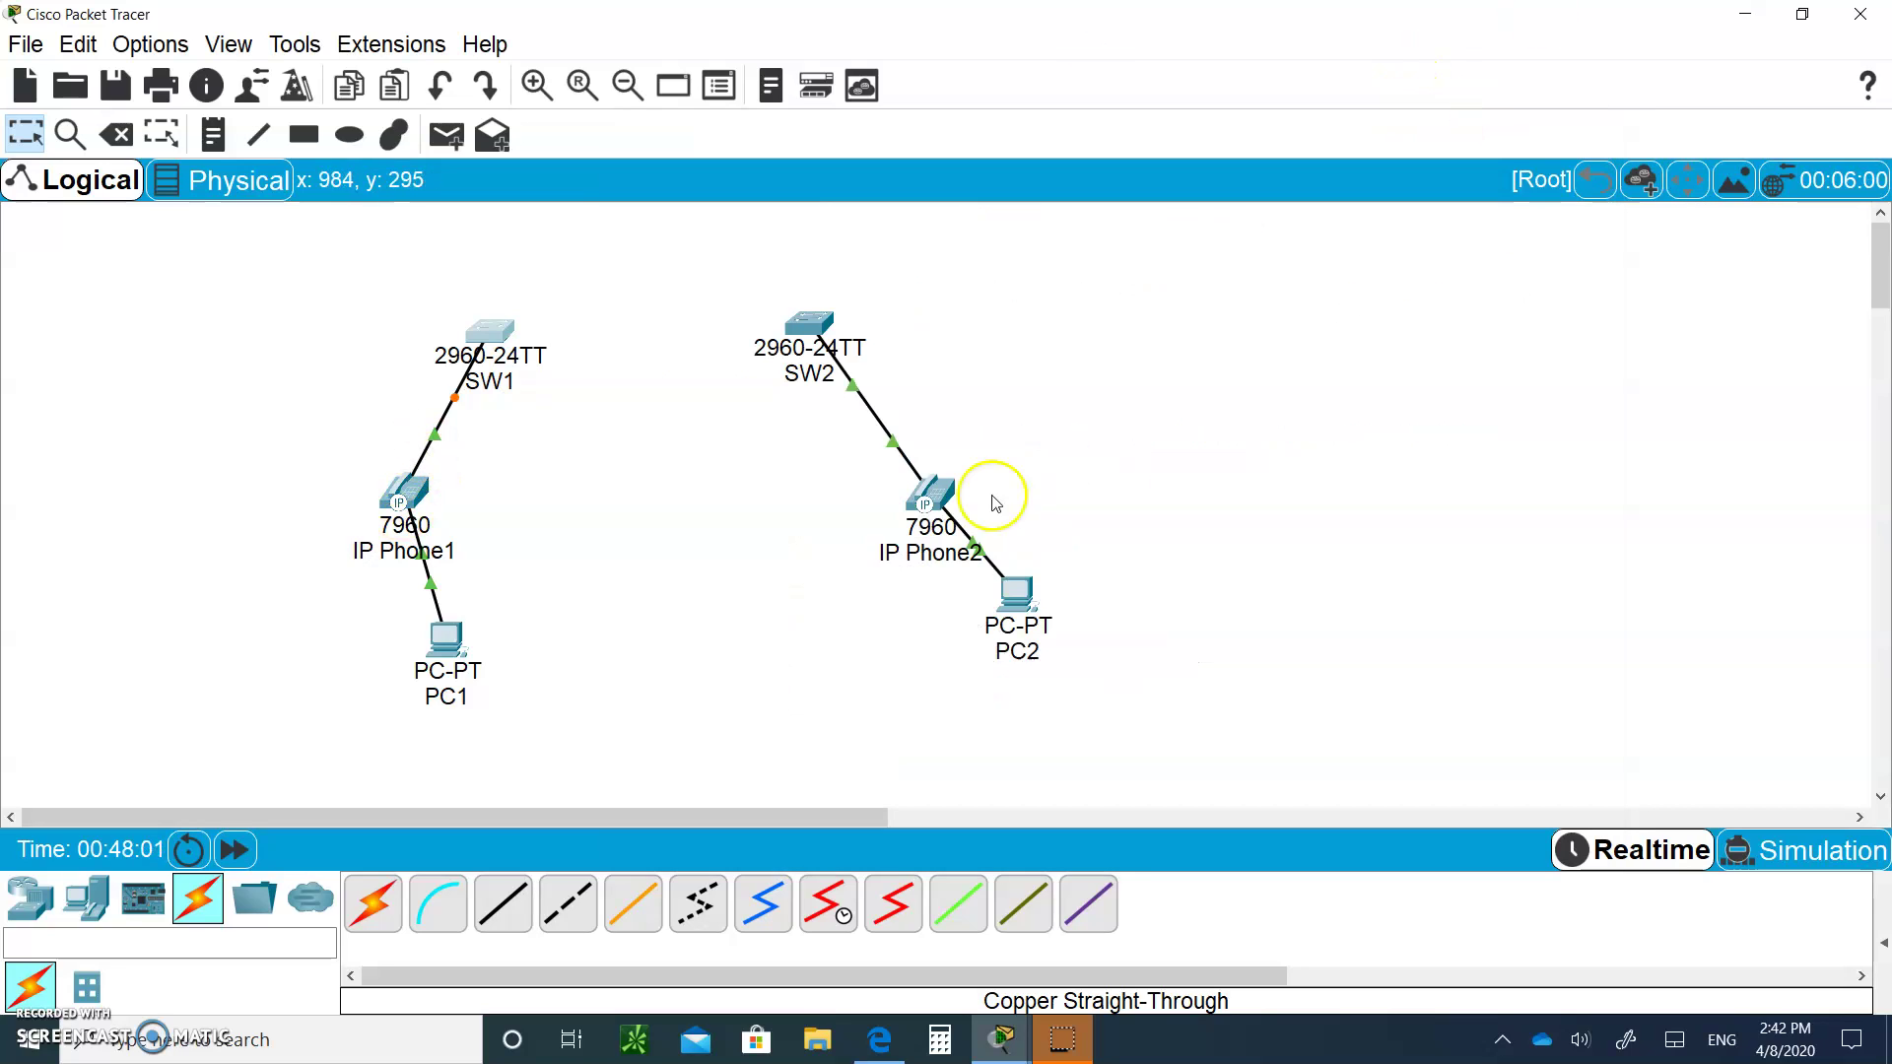
{"action": "left_click", "coordinate": [806, 333]}
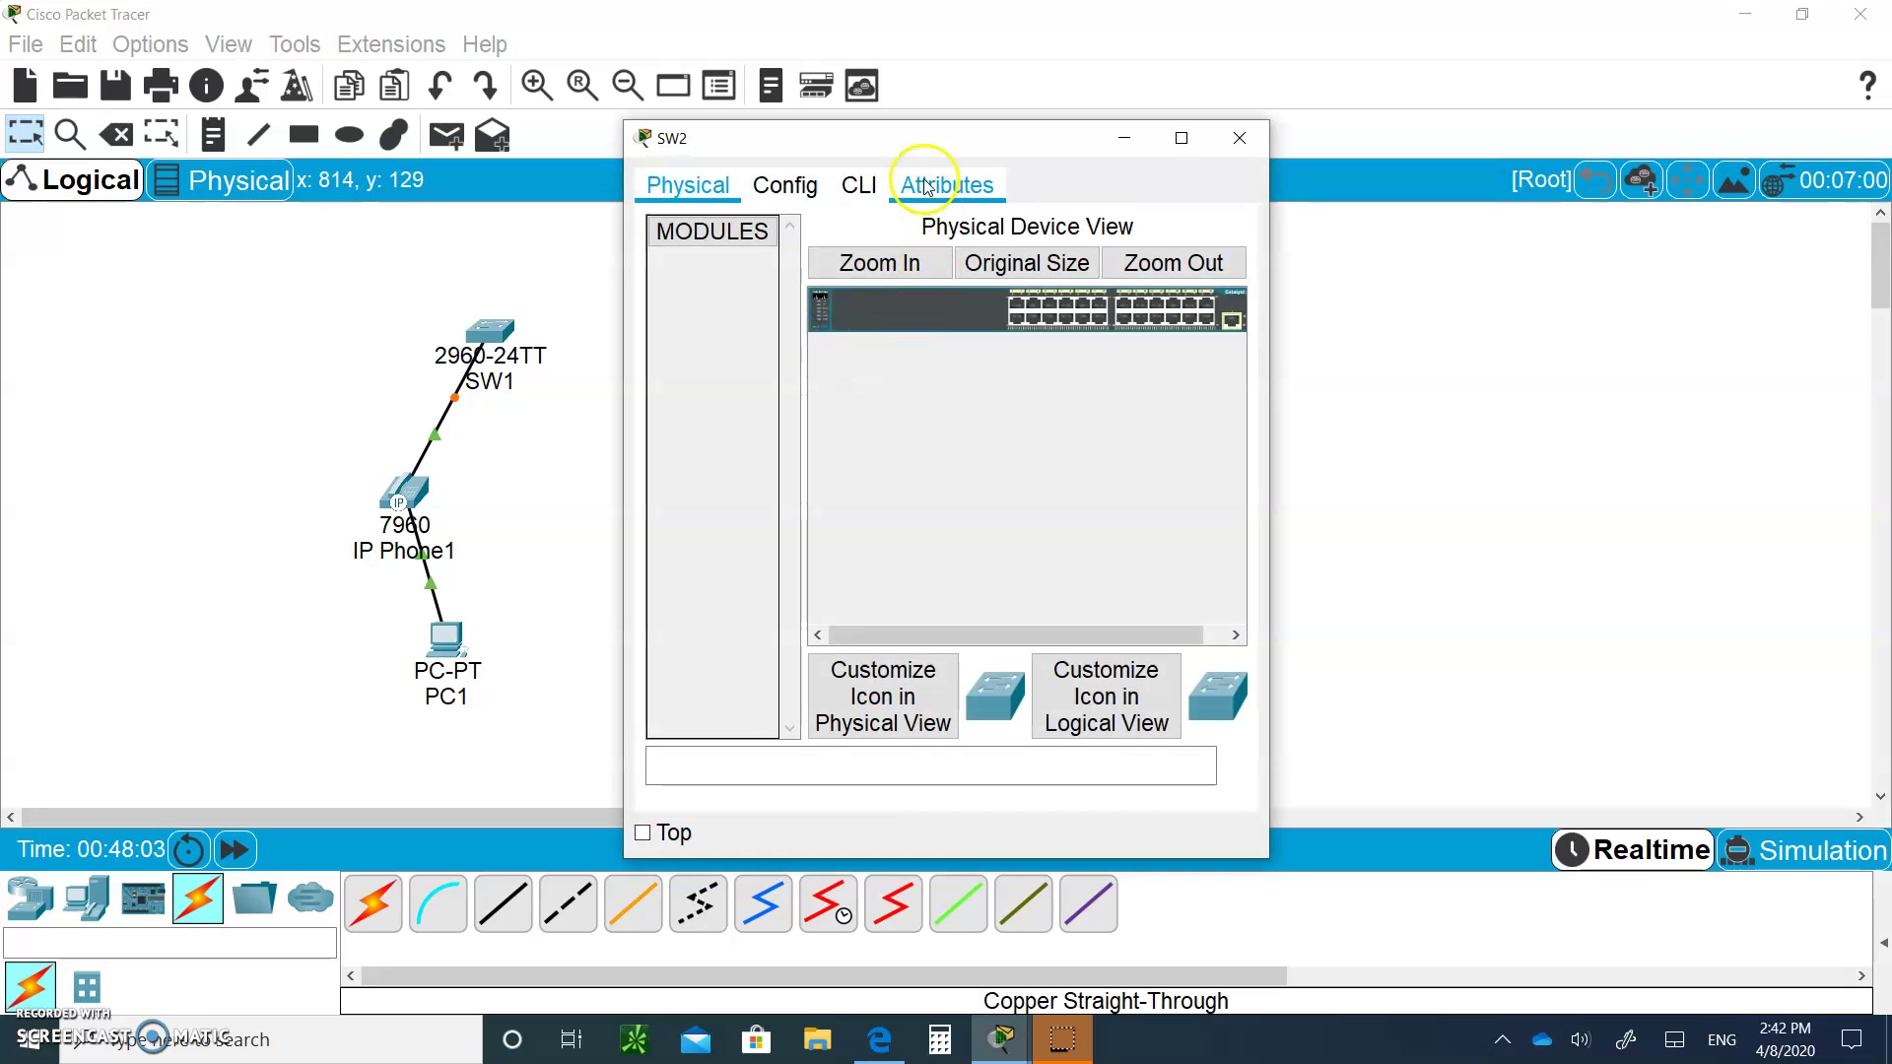
{"action": "left_click_drag", "start_coordinate": [1274, 255], "coordinate": [1608, 311]}
{"action": "left_click_drag", "start_coordinate": [1238, 136], "coordinate": [1664, 145]}
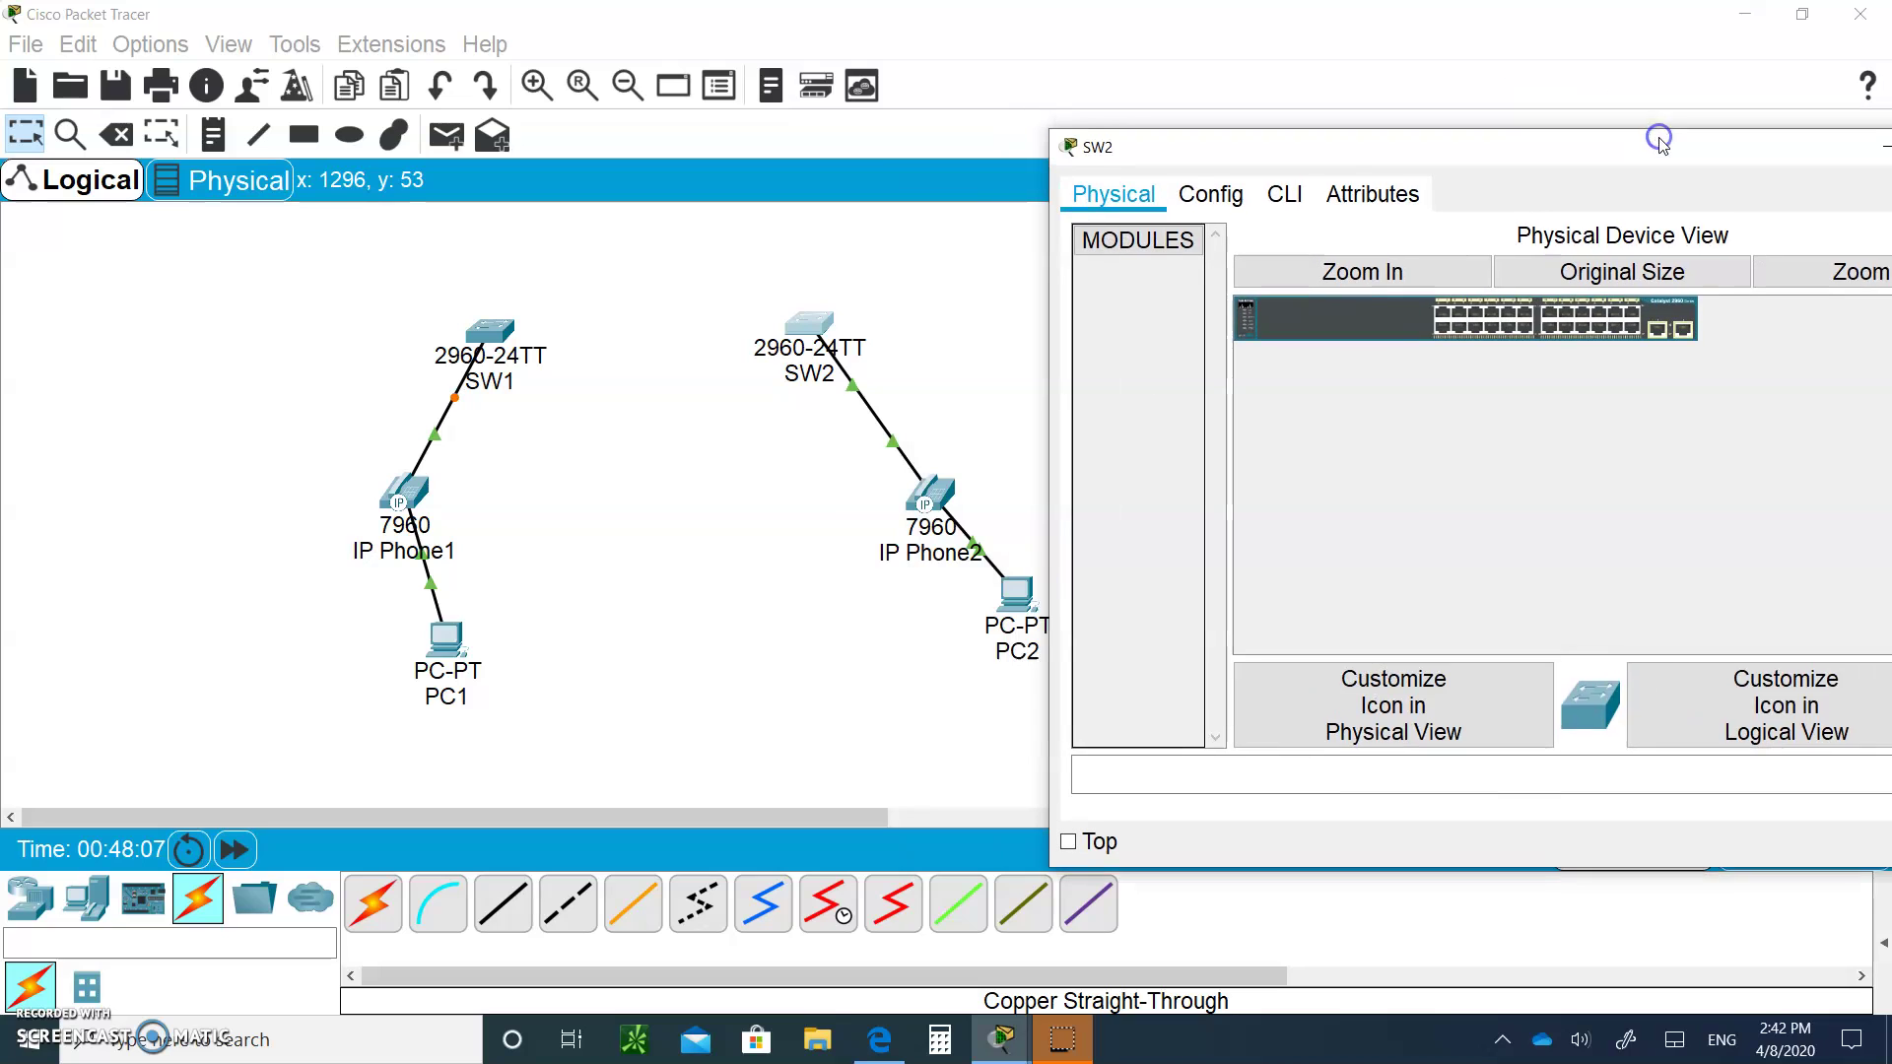
{"action": "left_click", "coordinate": [1302, 192]}
{"action": "left_click_drag", "start_coordinate": [1457, 148], "coordinate": [1099, 116]}
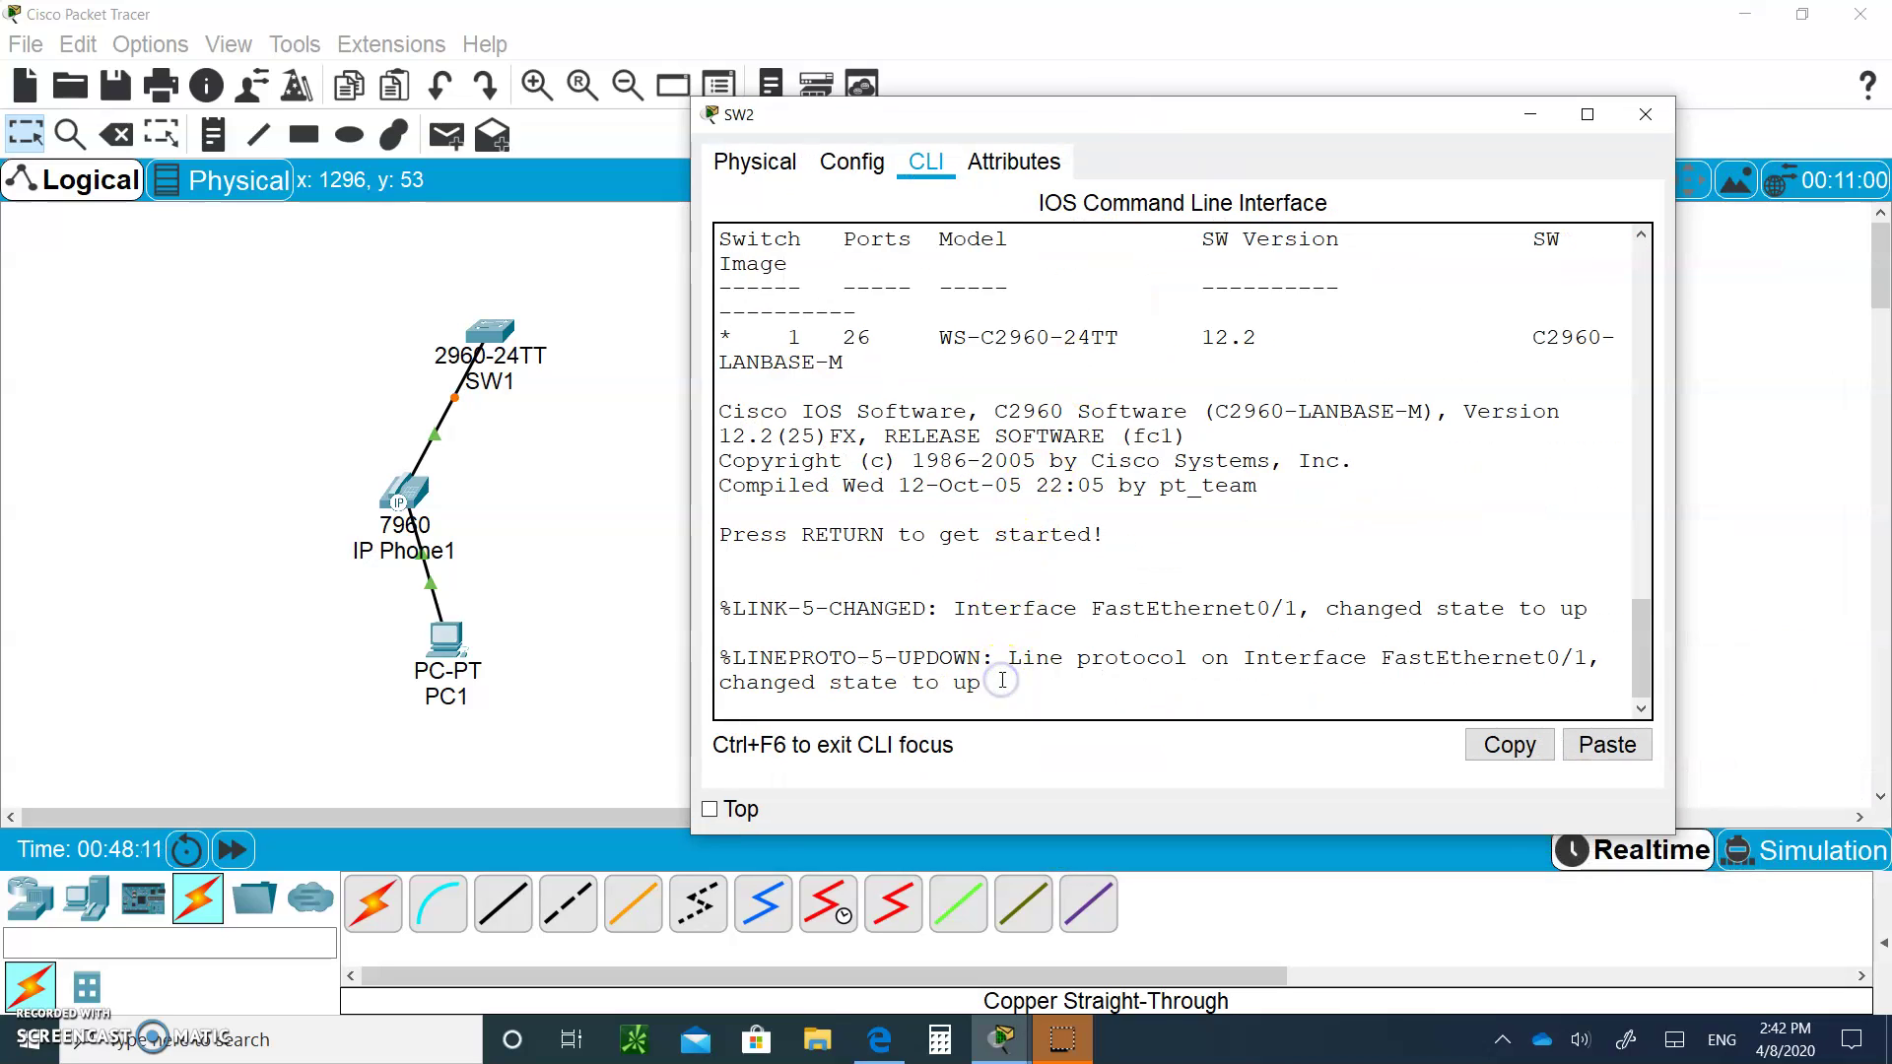
Enter privileged mode on SW2 with en and global configuration mode with config t
{"action": "key", "text": "Return"}
{"action": "type", "text": "en"}
{"action": "key", "text": "Return"}
{"action": "type", "text": "config t"}
{"action": "key", "text": "Return"}
Disable domain lookup on SW2 with no ip domain lookup and set its hostname to R2
{"action": "type", "text": "no ip do"}
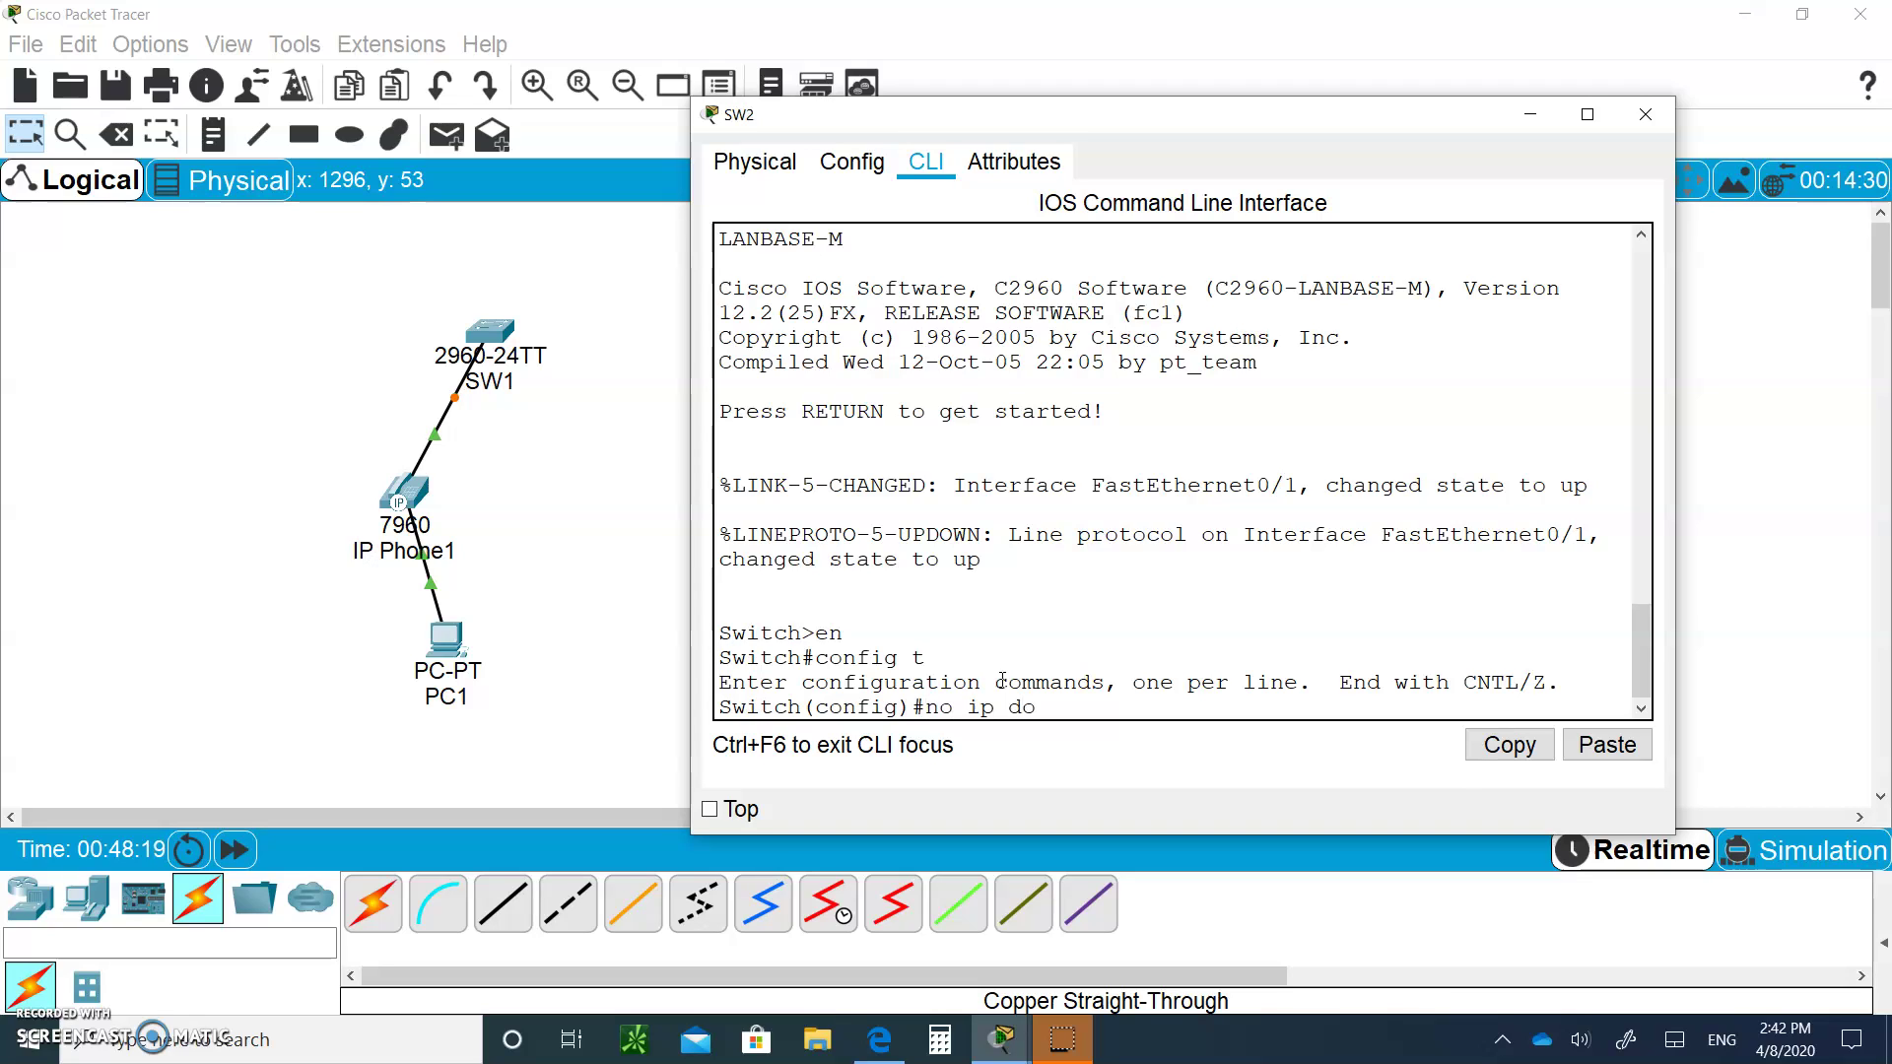
{"action": "type", "text": "main lookup"}
{"action": "key", "text": "Return"}
{"action": "type", "text": "hostname R2"}
{"action": "key", "text": "Return"}
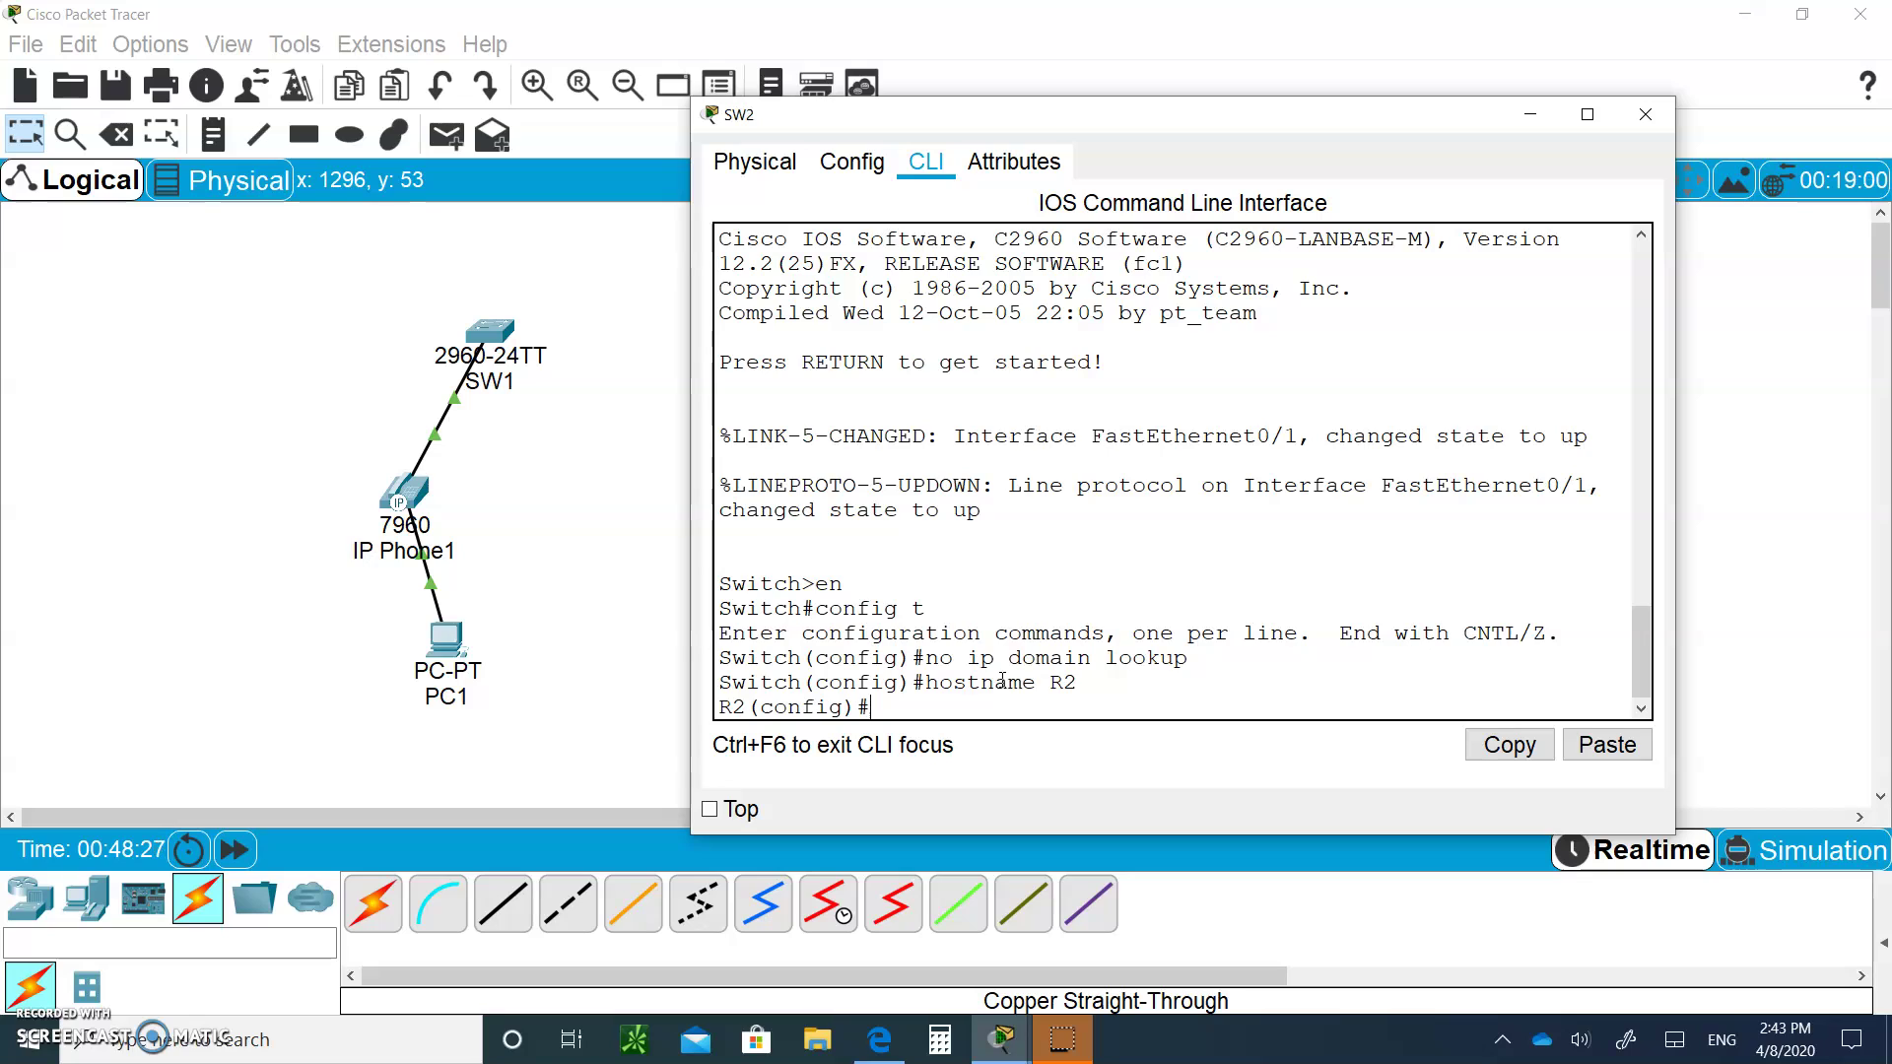
Create VLAN 10 on SW2 and name it students
{"action": "type", "text": "vlan 10"}
{"action": "key", "text": "Return"}
{"action": "type", "text": "name students"}
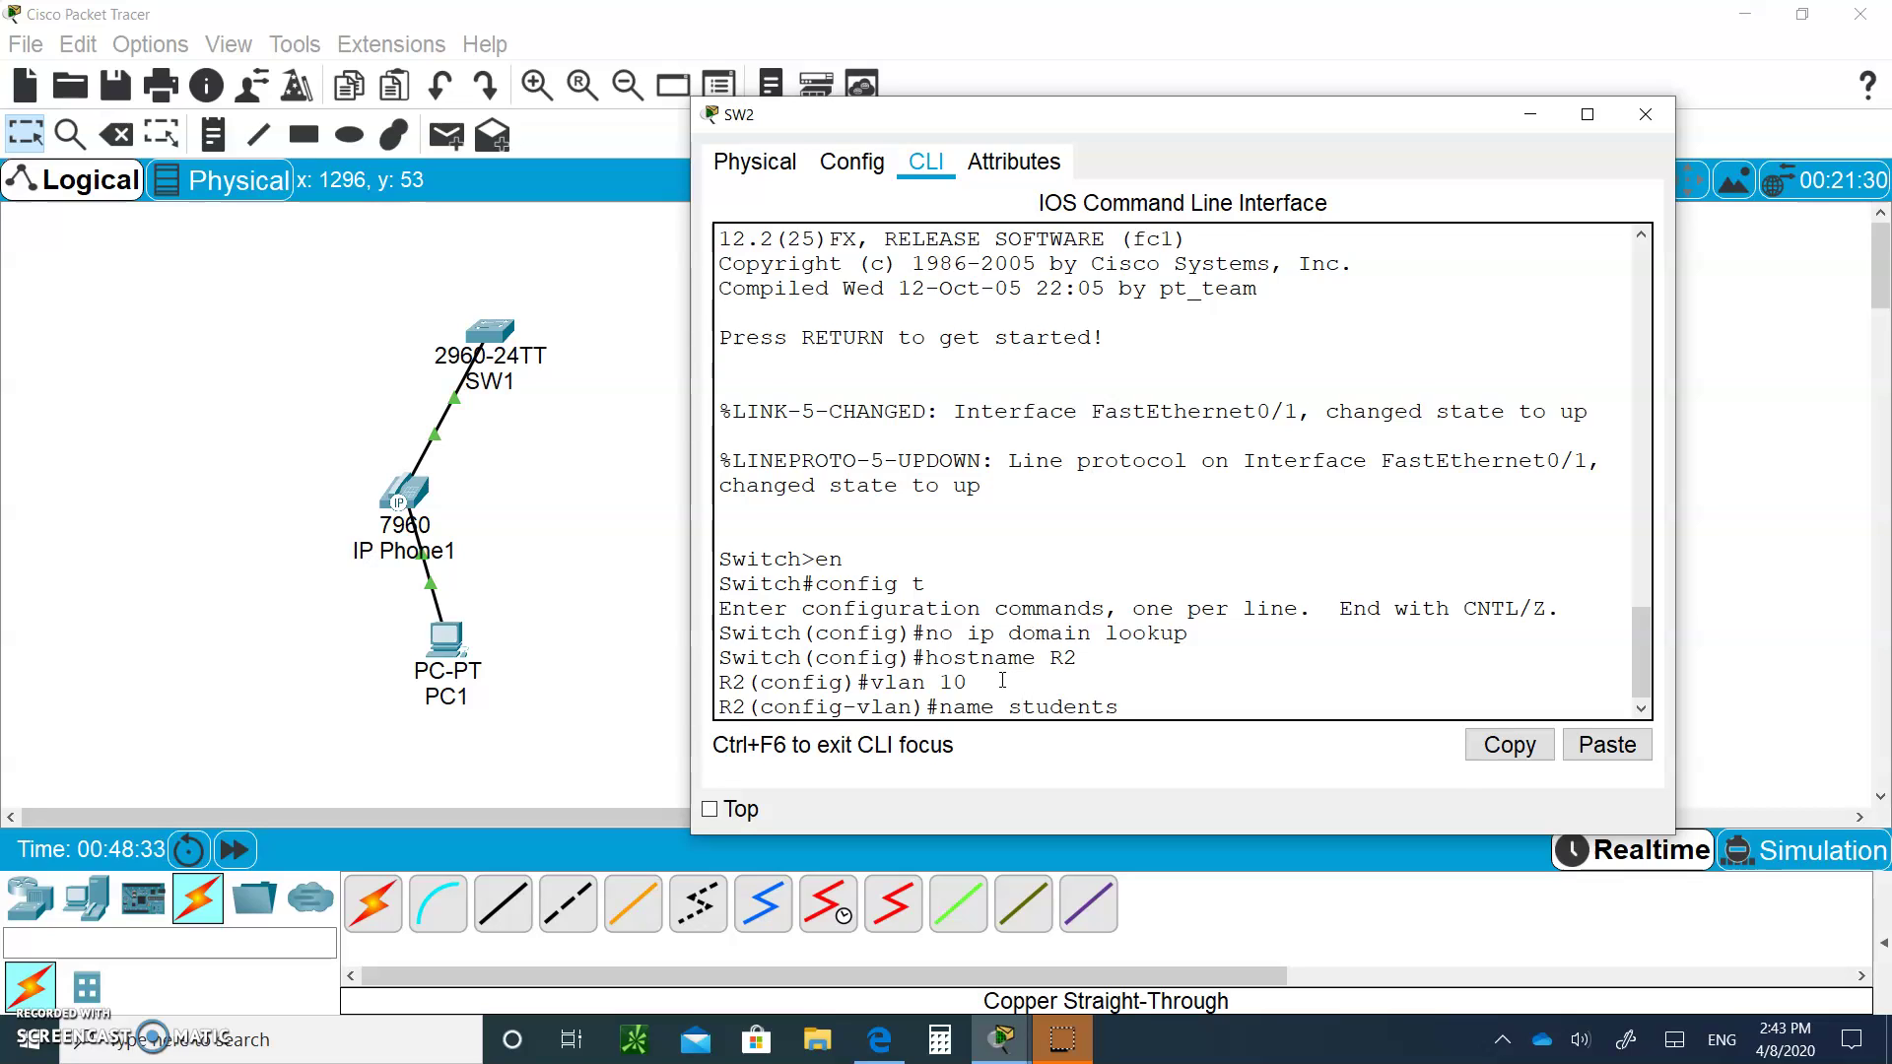
{"action": "key", "text": "Return"}
Create VLAN 20 on SW2 and name it voice
{"action": "type", "text": "vln 20"}
{"action": "key", "text": "Return"}
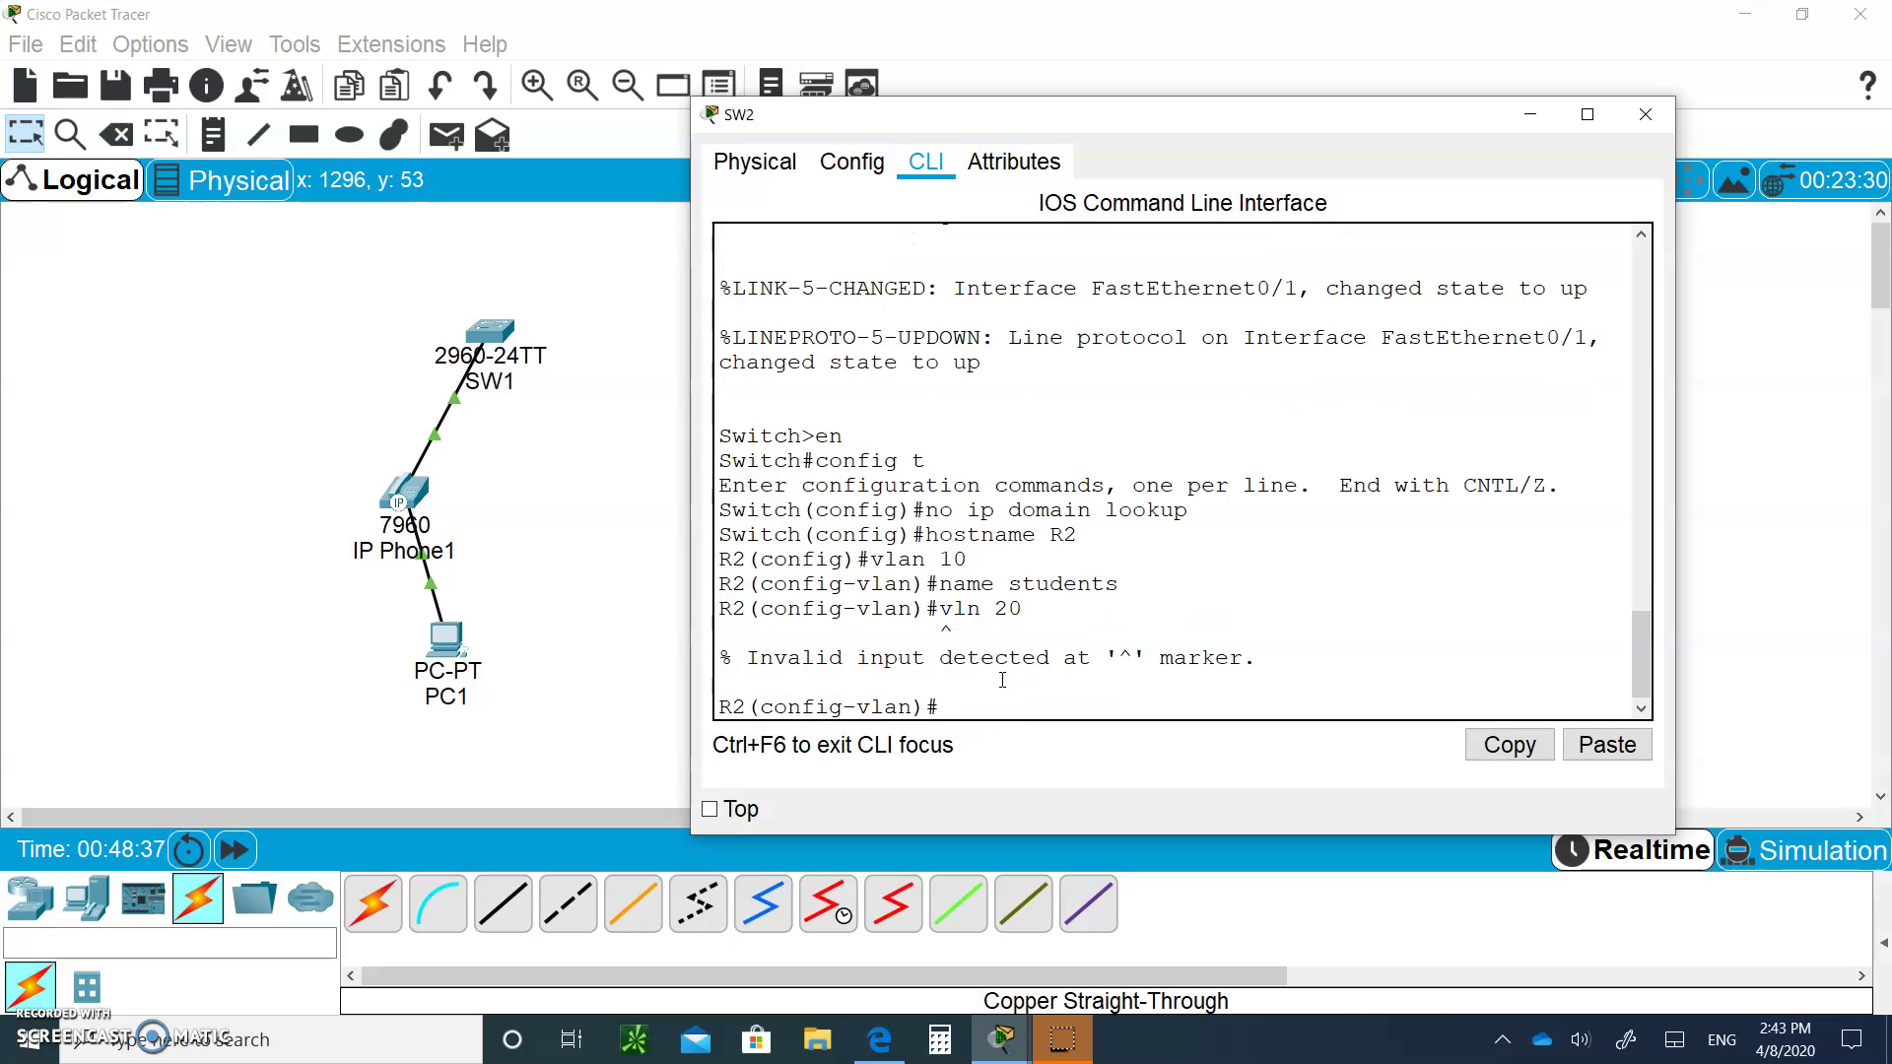
{"action": "type", "text": "vlan 20"}
{"action": "key", "text": "Return"}
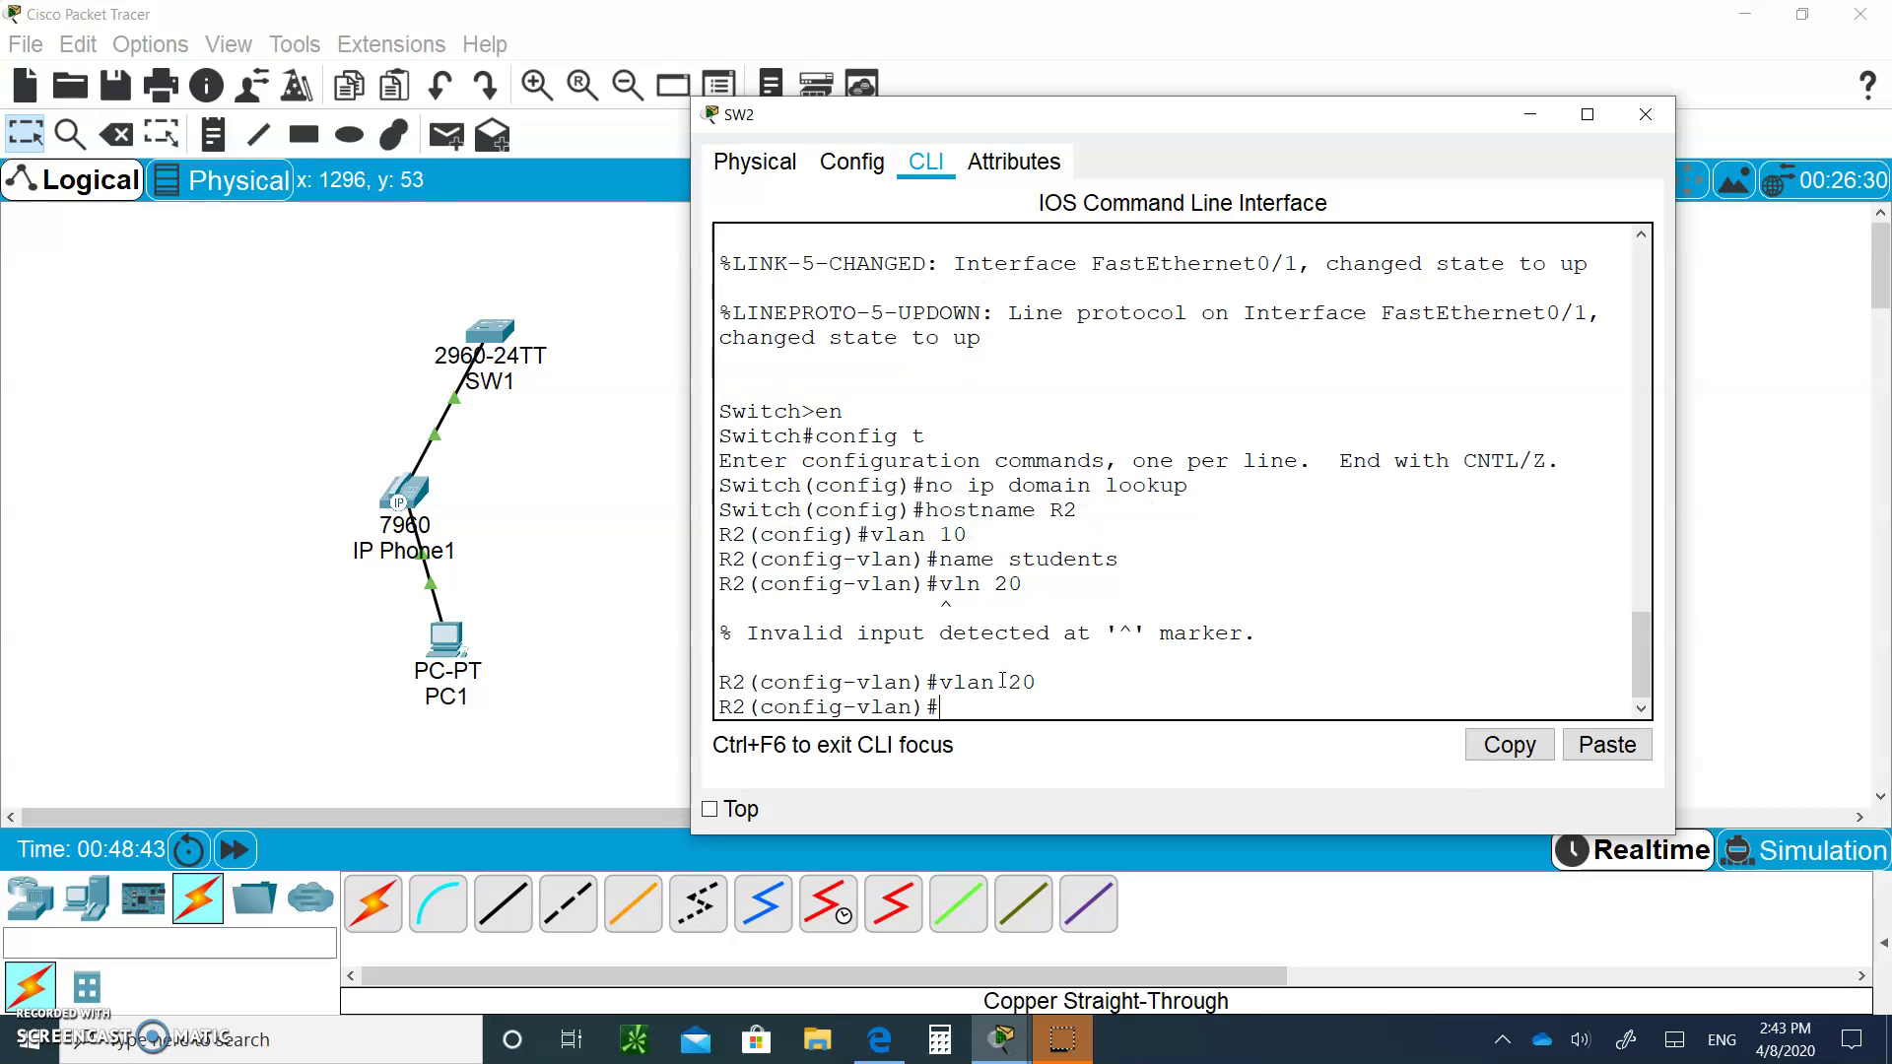
{"action": "type", "text": "namevoice"}
{"action": "key", "text": "BackSpace"}
{"action": "key", "text": "BackSpace"}
{"action": "key", "text": "BackSpace"}
{"action": "key", "text": "BackSpace"}
{"action": "key", "text": "BackSpace"}
{"action": "type", "text": "voice"}
{"action": "key", "text": "Return"}
Set SW2's fa0/1 to access mode with switchport mode access and assign it to data VLAN 10 with switchport access vlan 10
{"action": "type", "text": "int fa0/1"}
{"action": "key", "text": "Return"}
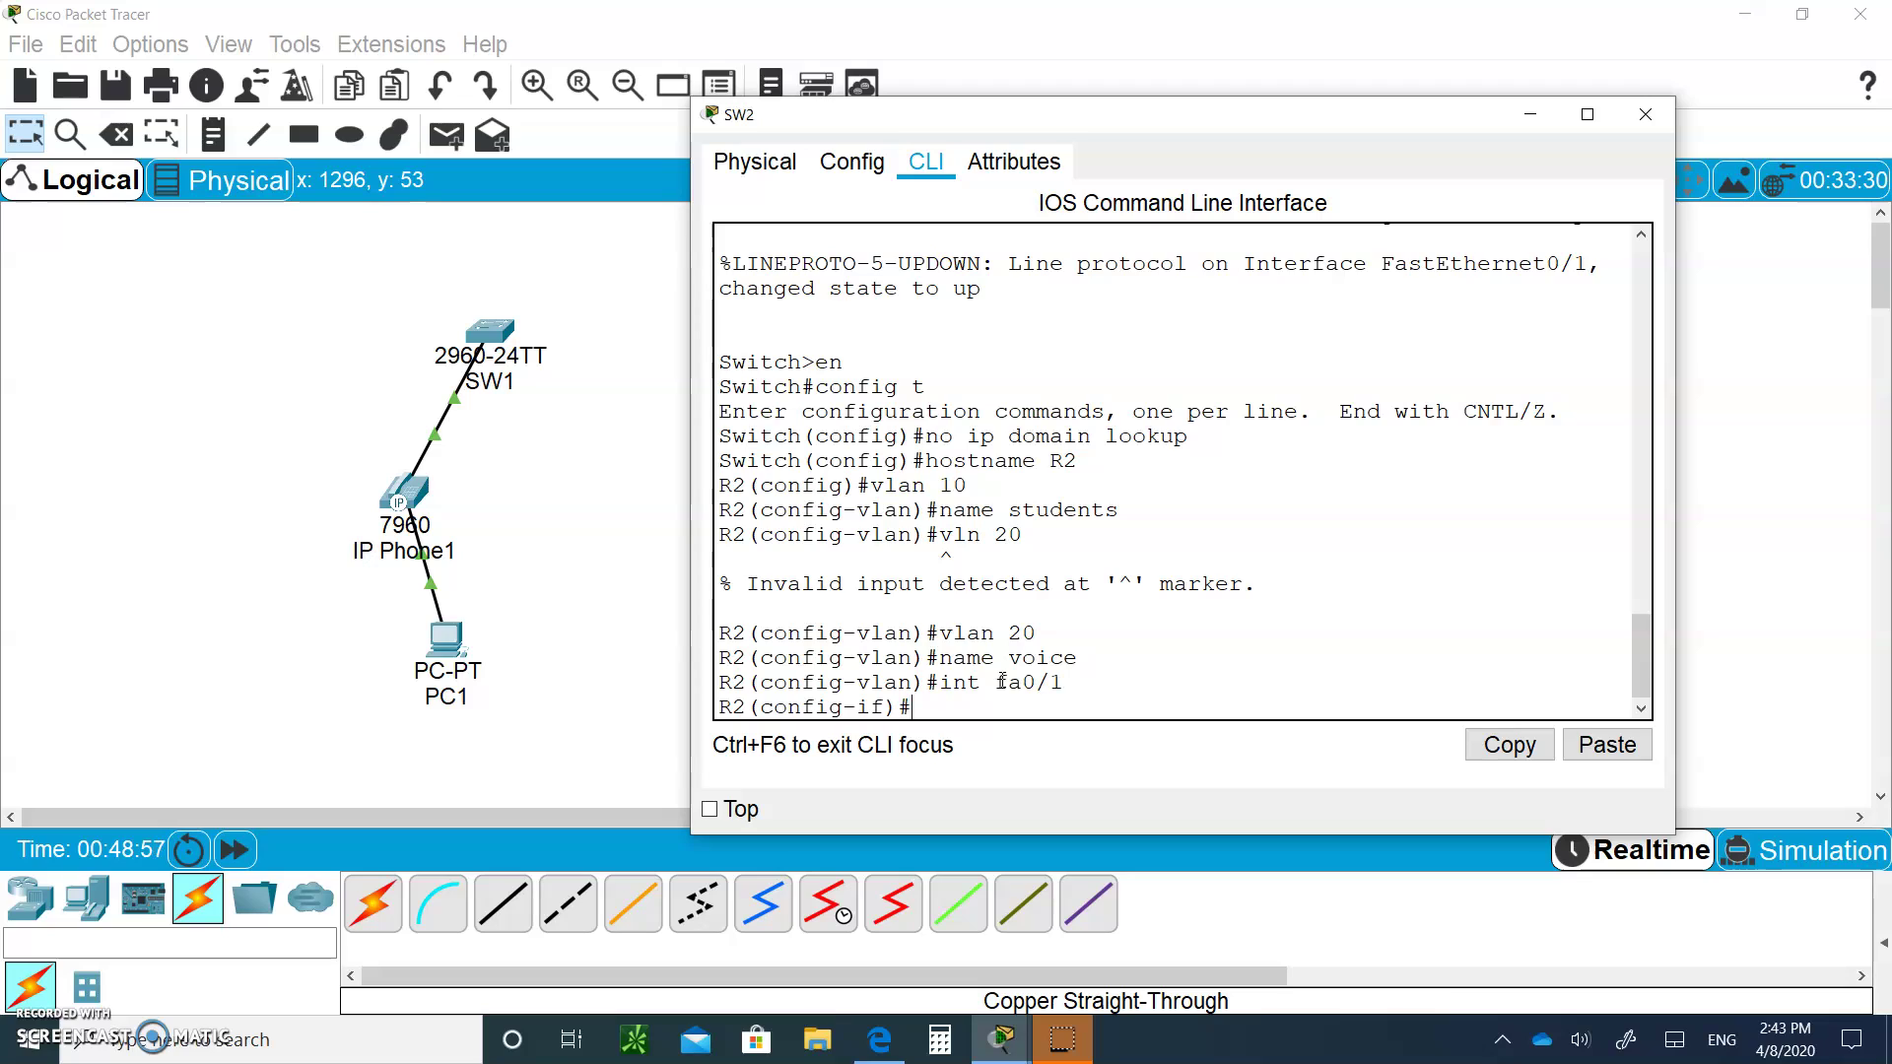
{"action": "type", "text": "switchport mode access"}
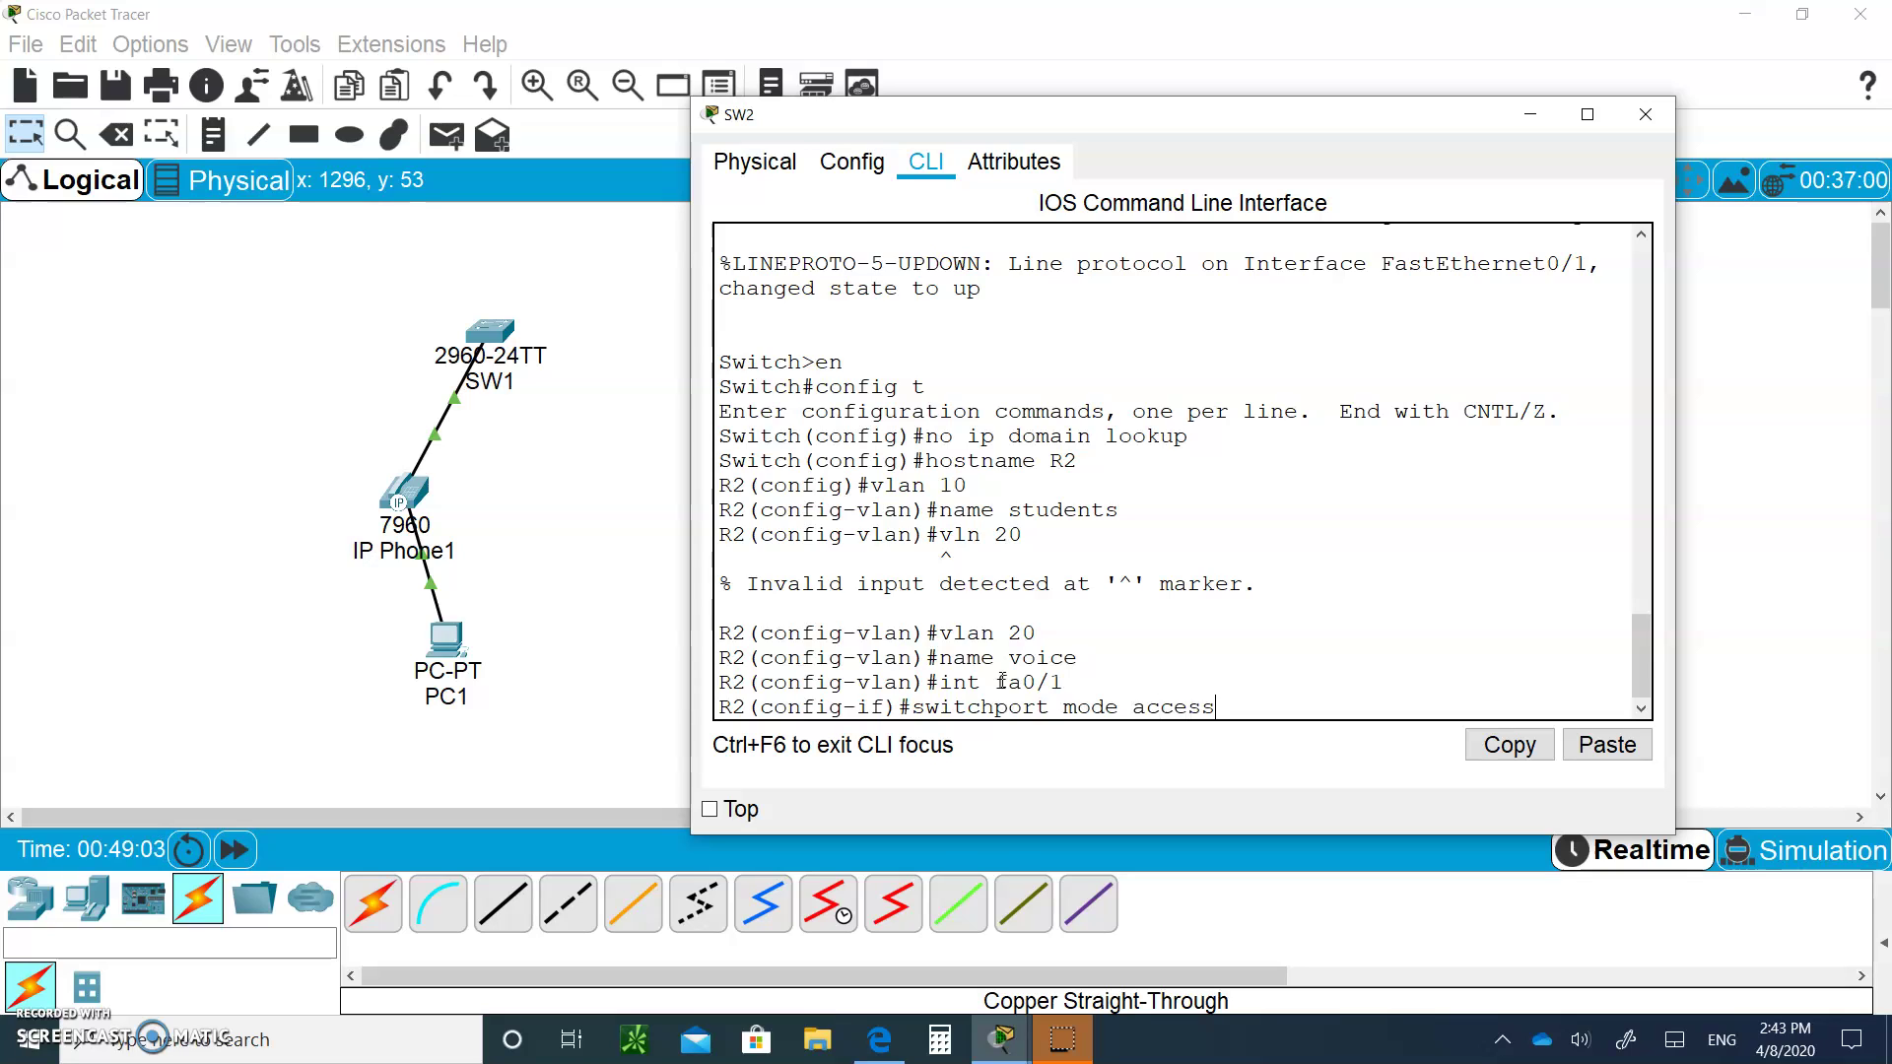
{"action": "key", "text": "Return"}
{"action": "type", "text": "switchp"}
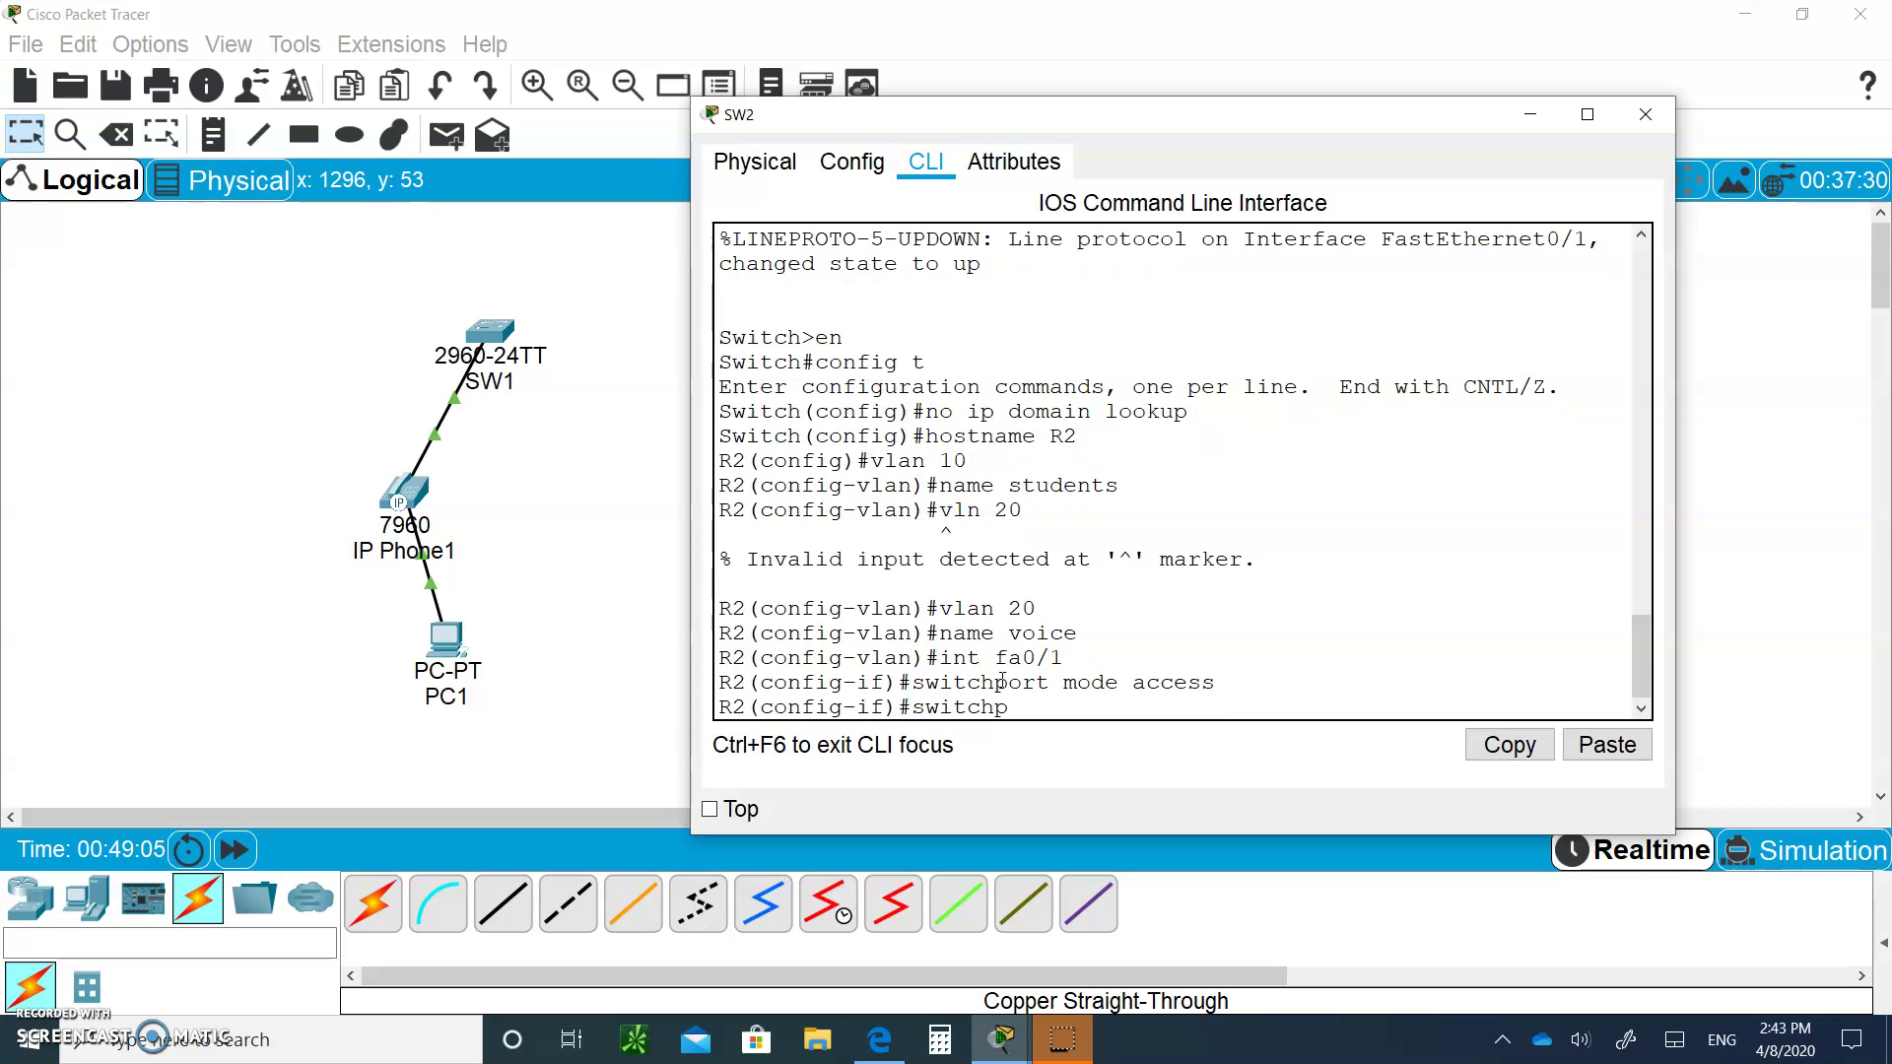
{"action": "type", "text": "ort access vlan 10"}
{"action": "key", "text": "Return"}
Make SW2's fa0/1 trust CoS markings with mls qos trust cos and assign voice VLAN 20 with switchport voice vlan 20
{"action": "type", "text": "mls "}
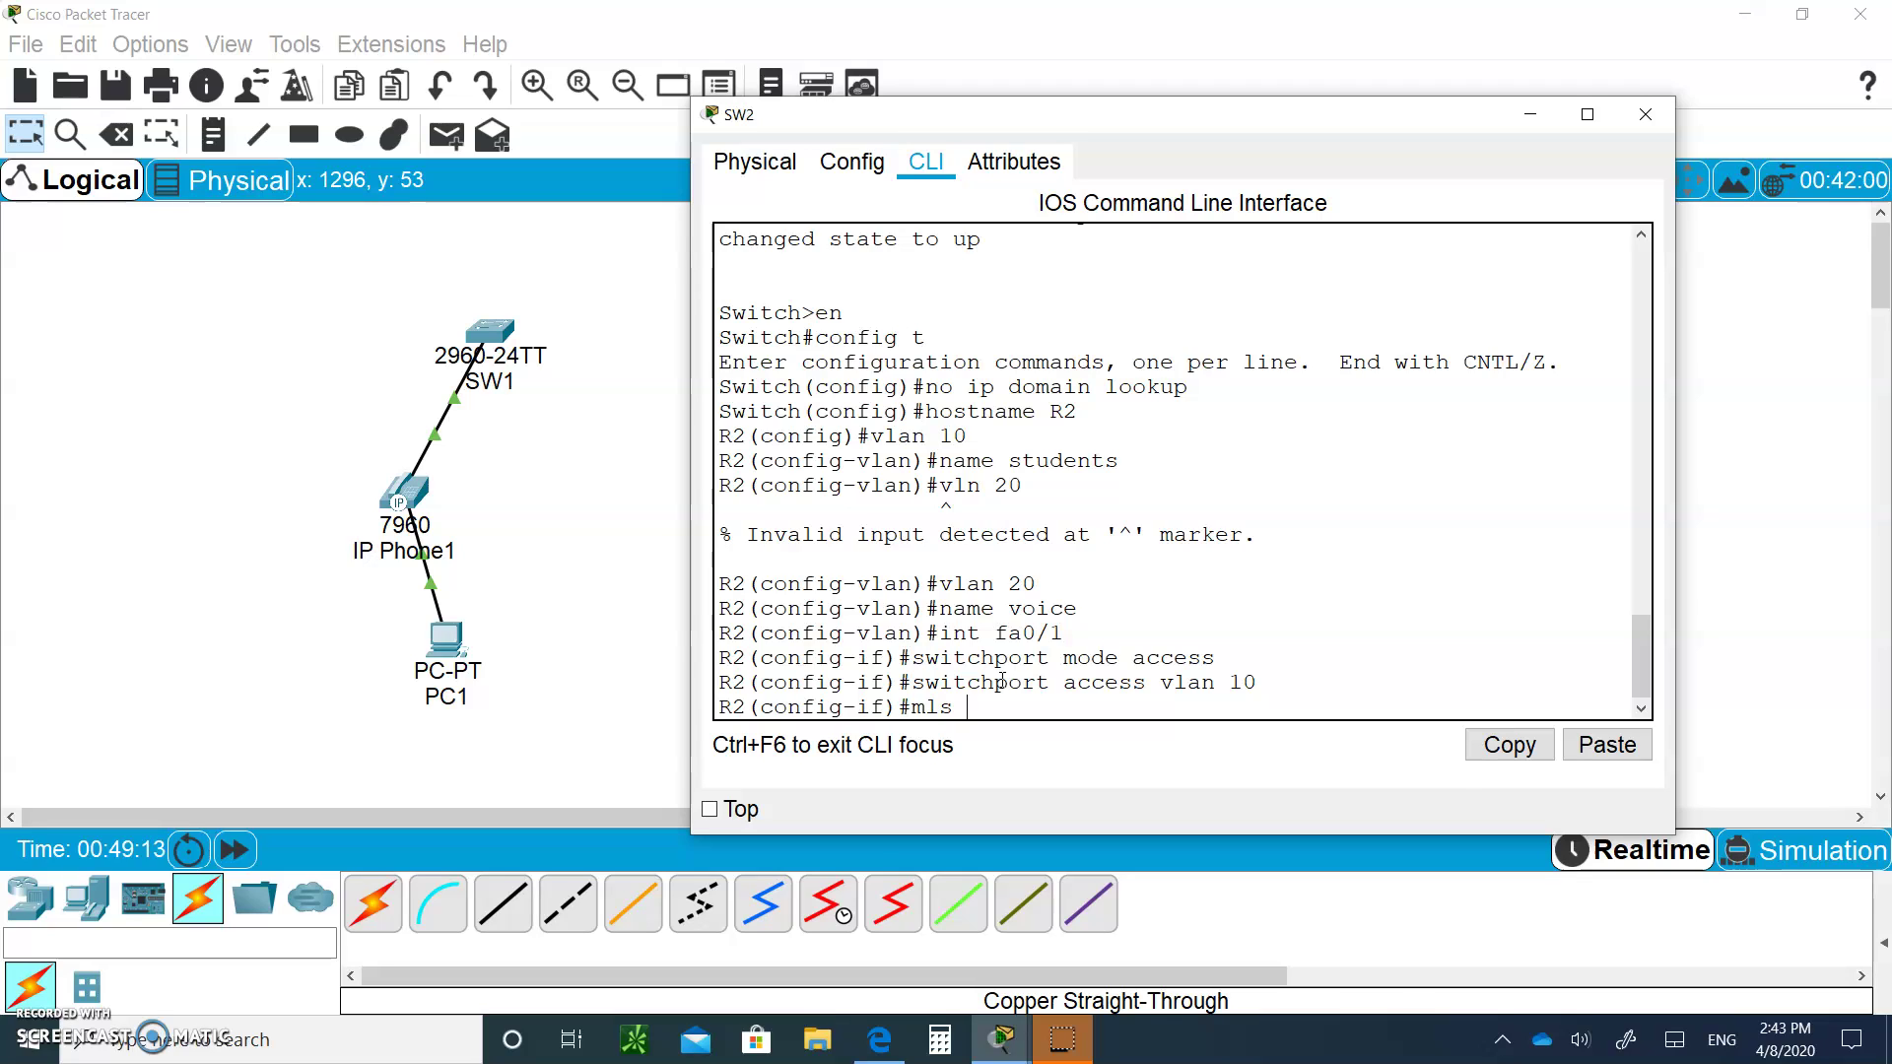
{"action": "type", "text": "qos"}
{"action": "type", "text": "trust cos"}
{"action": "key", "text": "Return"}
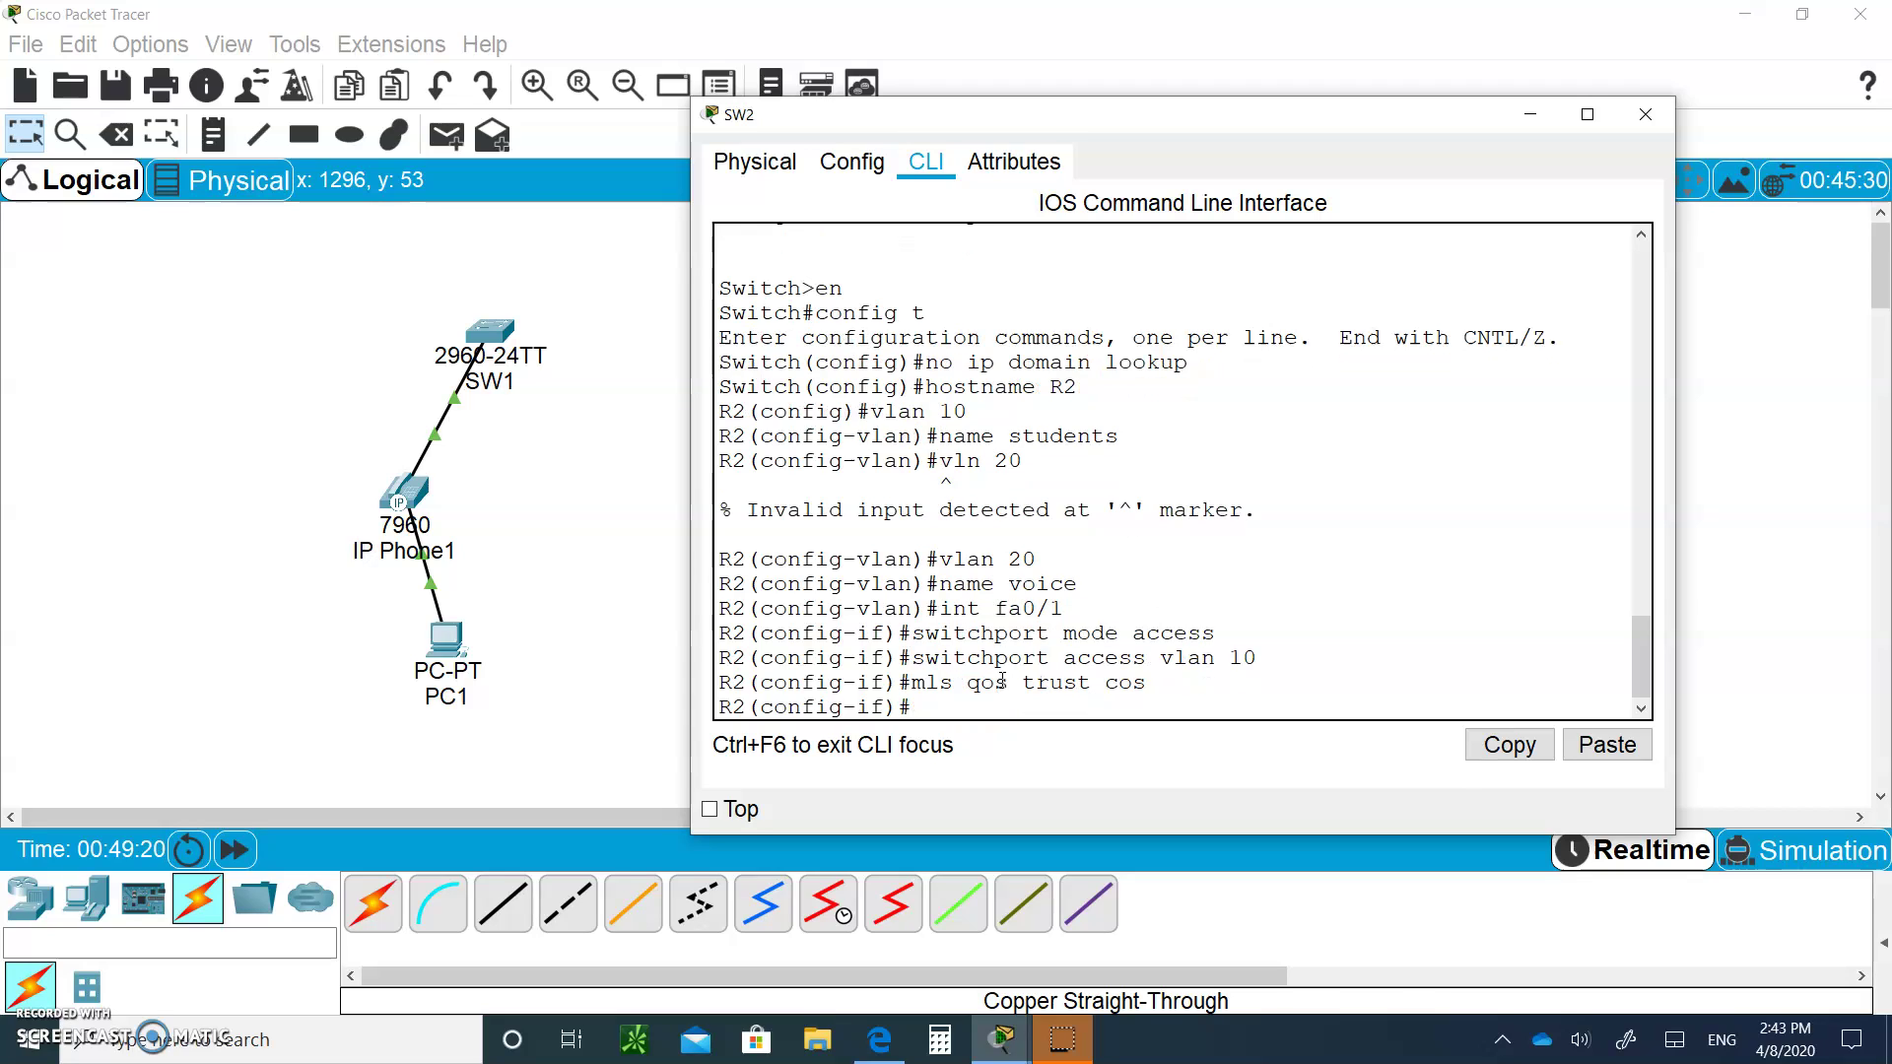
{"action": "type", "text": "switchport voice"}
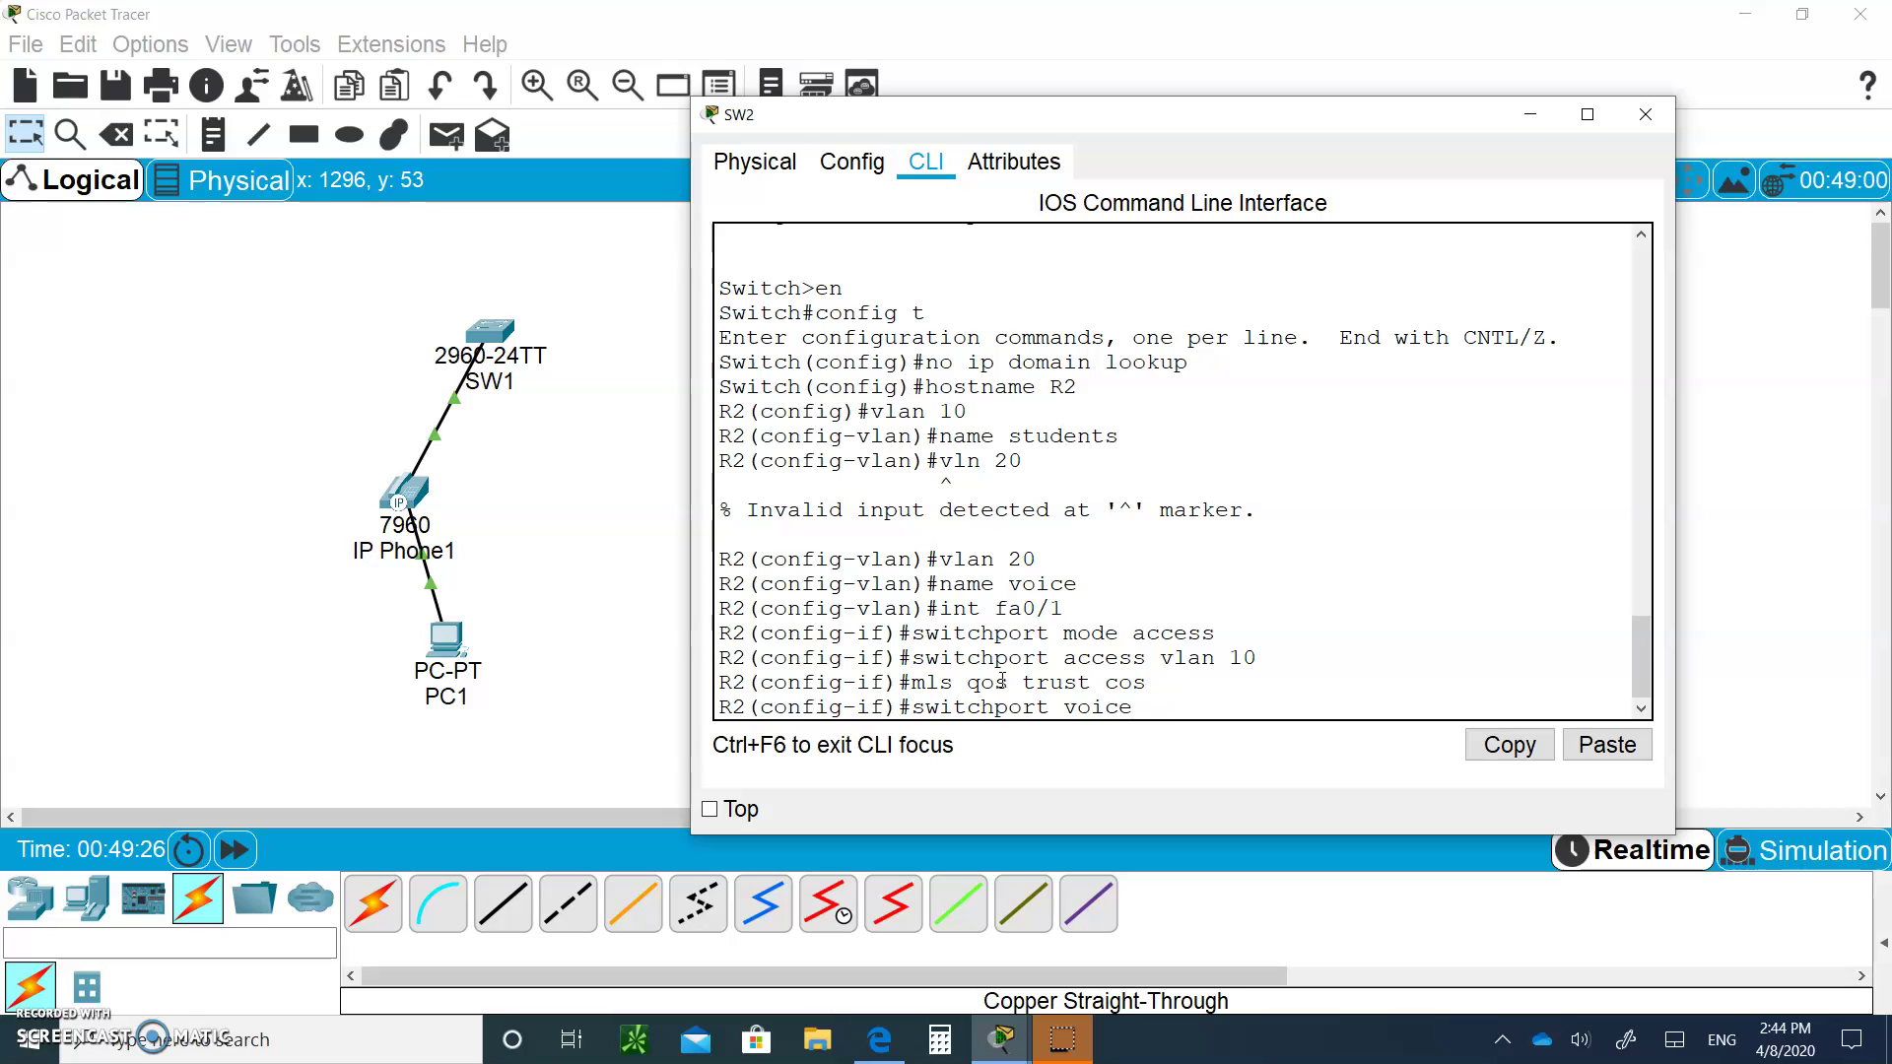
{"action": "type", "text": " vlan 20"}
{"action": "key", "text": "Return"}
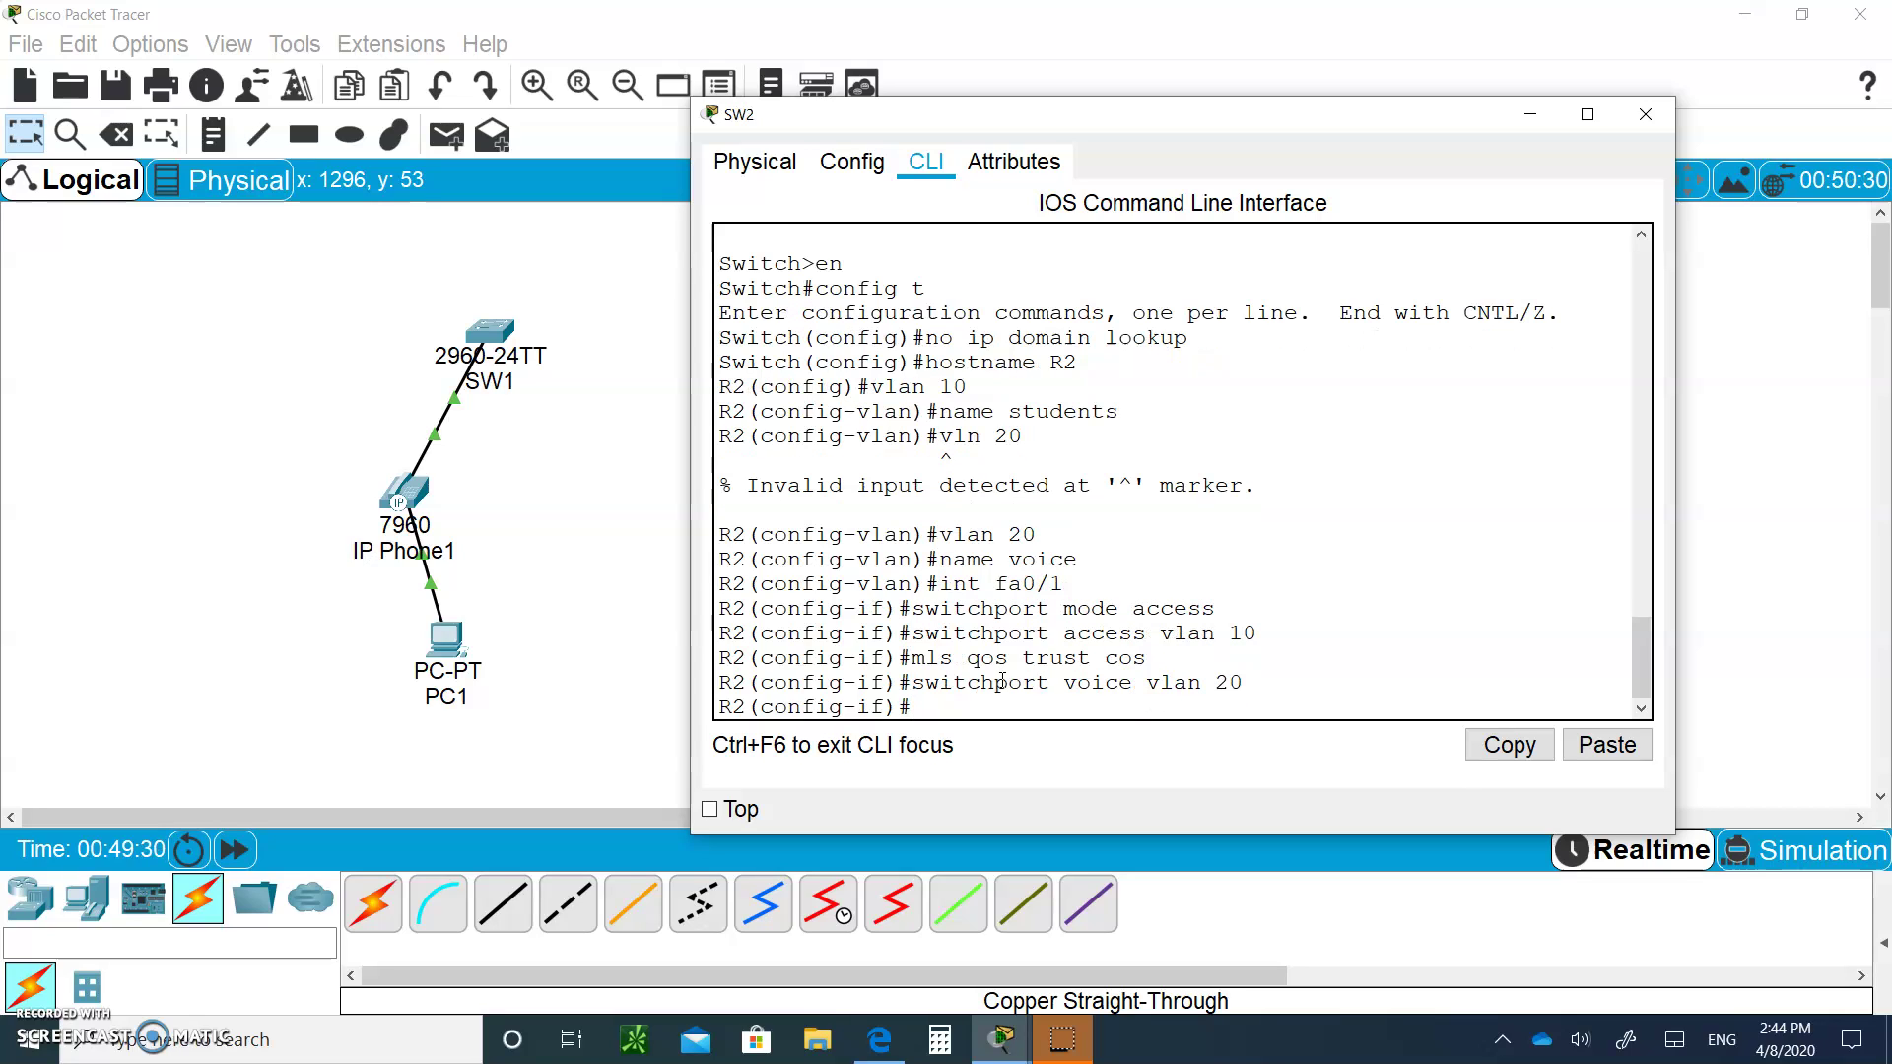
Return to SW1's command line, enter interface configuration for fa0/2 and apply mdix auto
{"action": "left_click", "coordinate": [621, 429]}
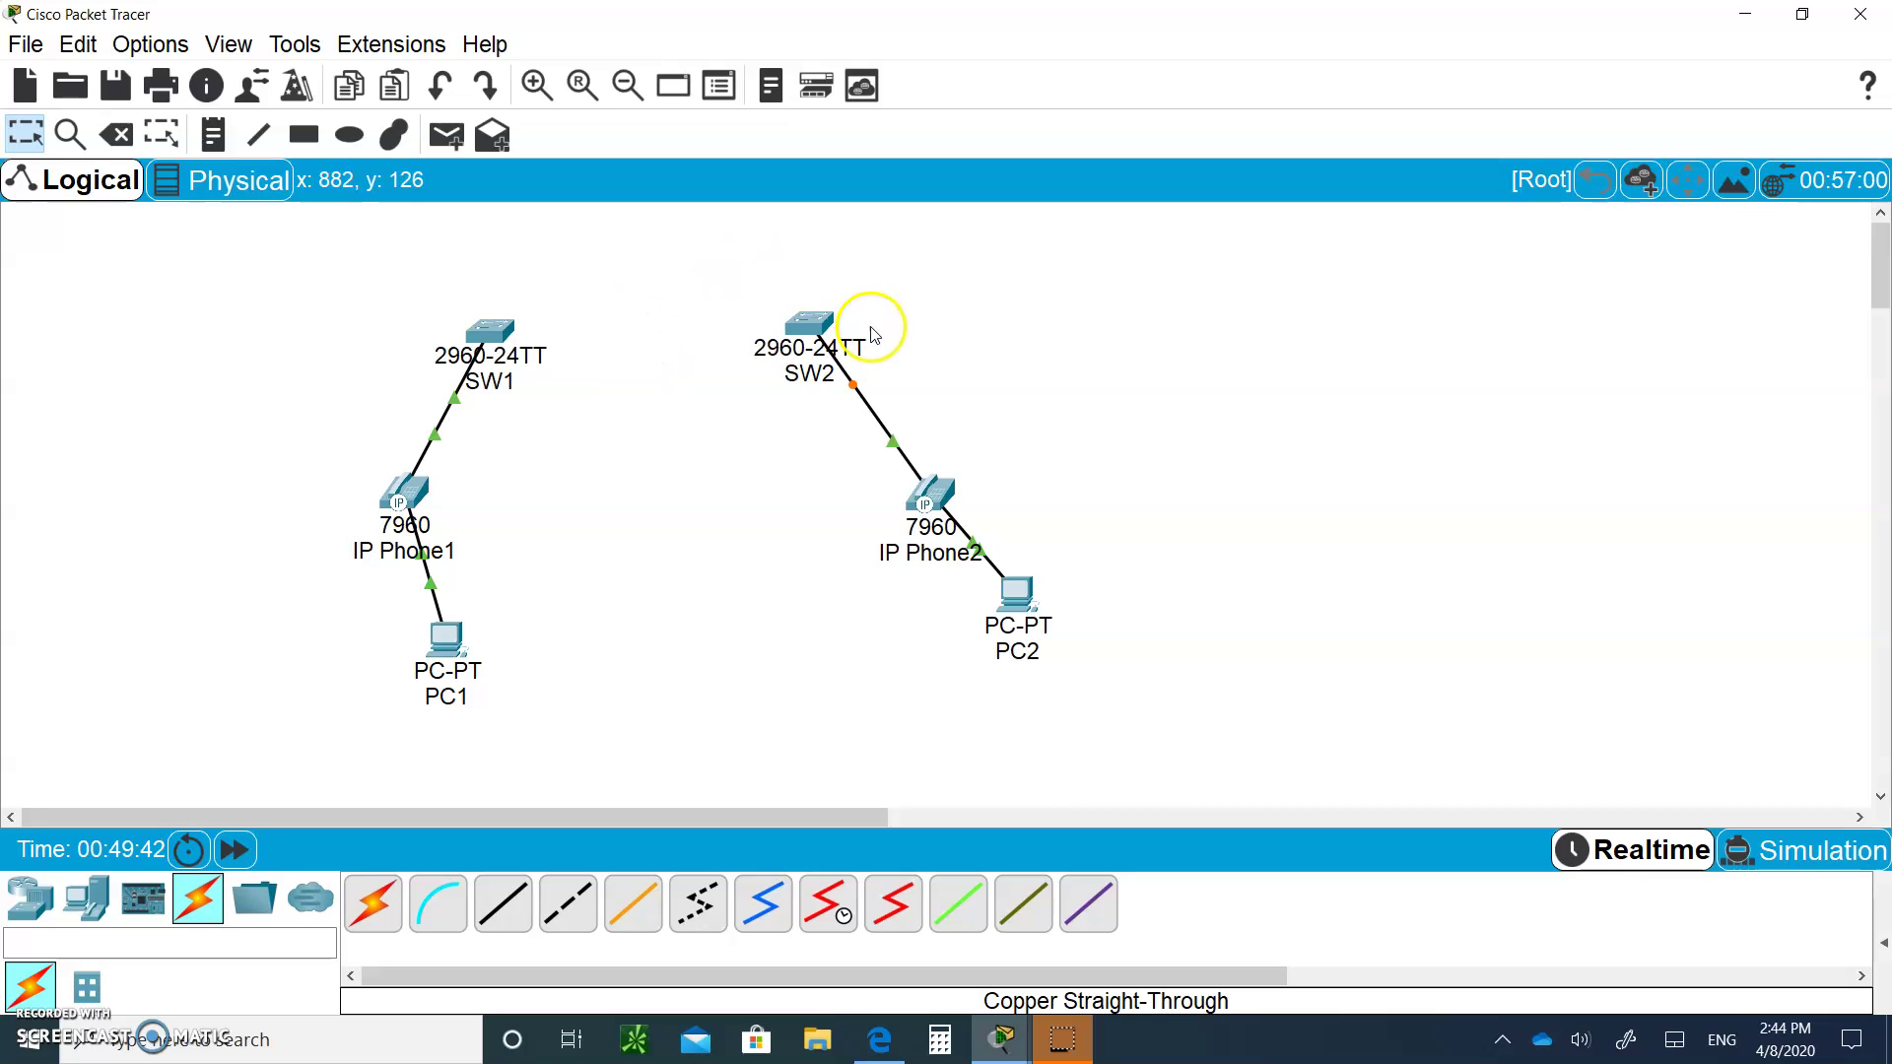
{"action": "left_click", "coordinate": [506, 326]}
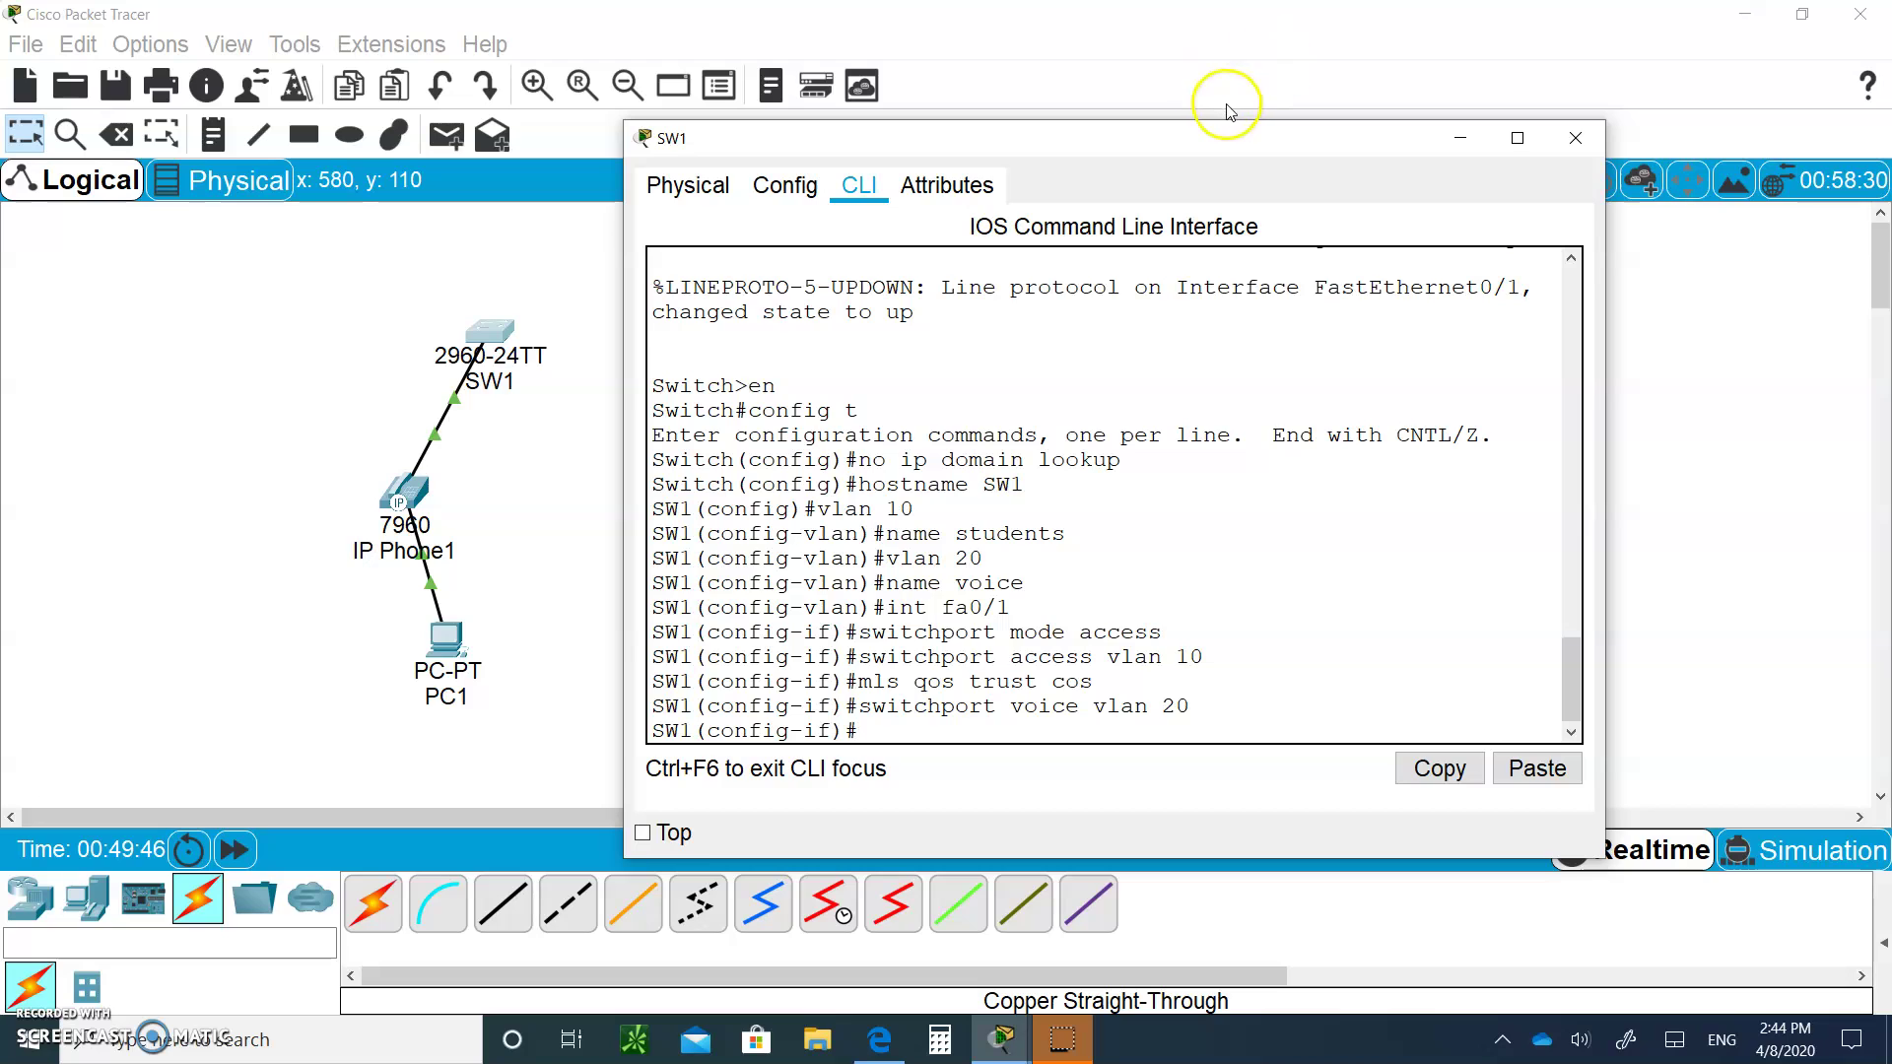
{"action": "left_click_drag", "start_coordinate": [1212, 139], "coordinate": [1536, 222]}
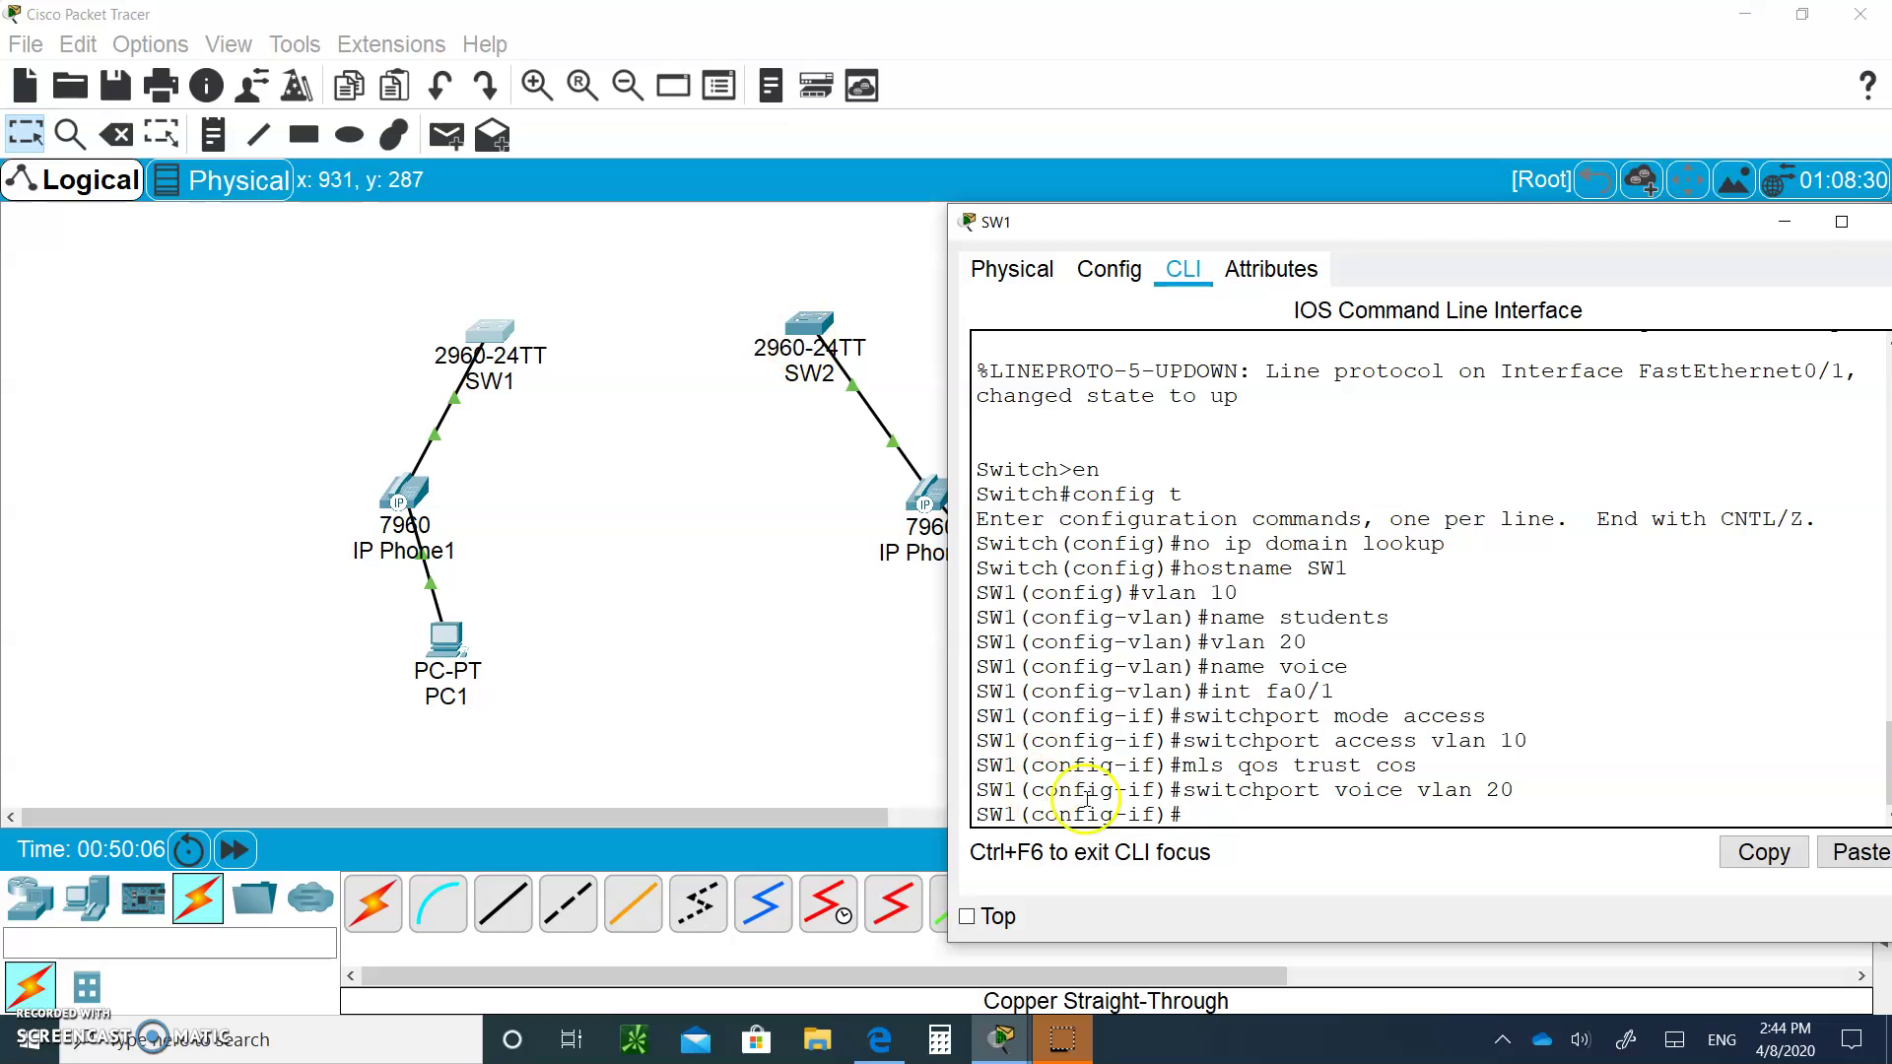
{"action": "type", "text": "int fa0/2"}
{"action": "key", "text": "Return"}
{"action": "type", "text": "mdix a"}
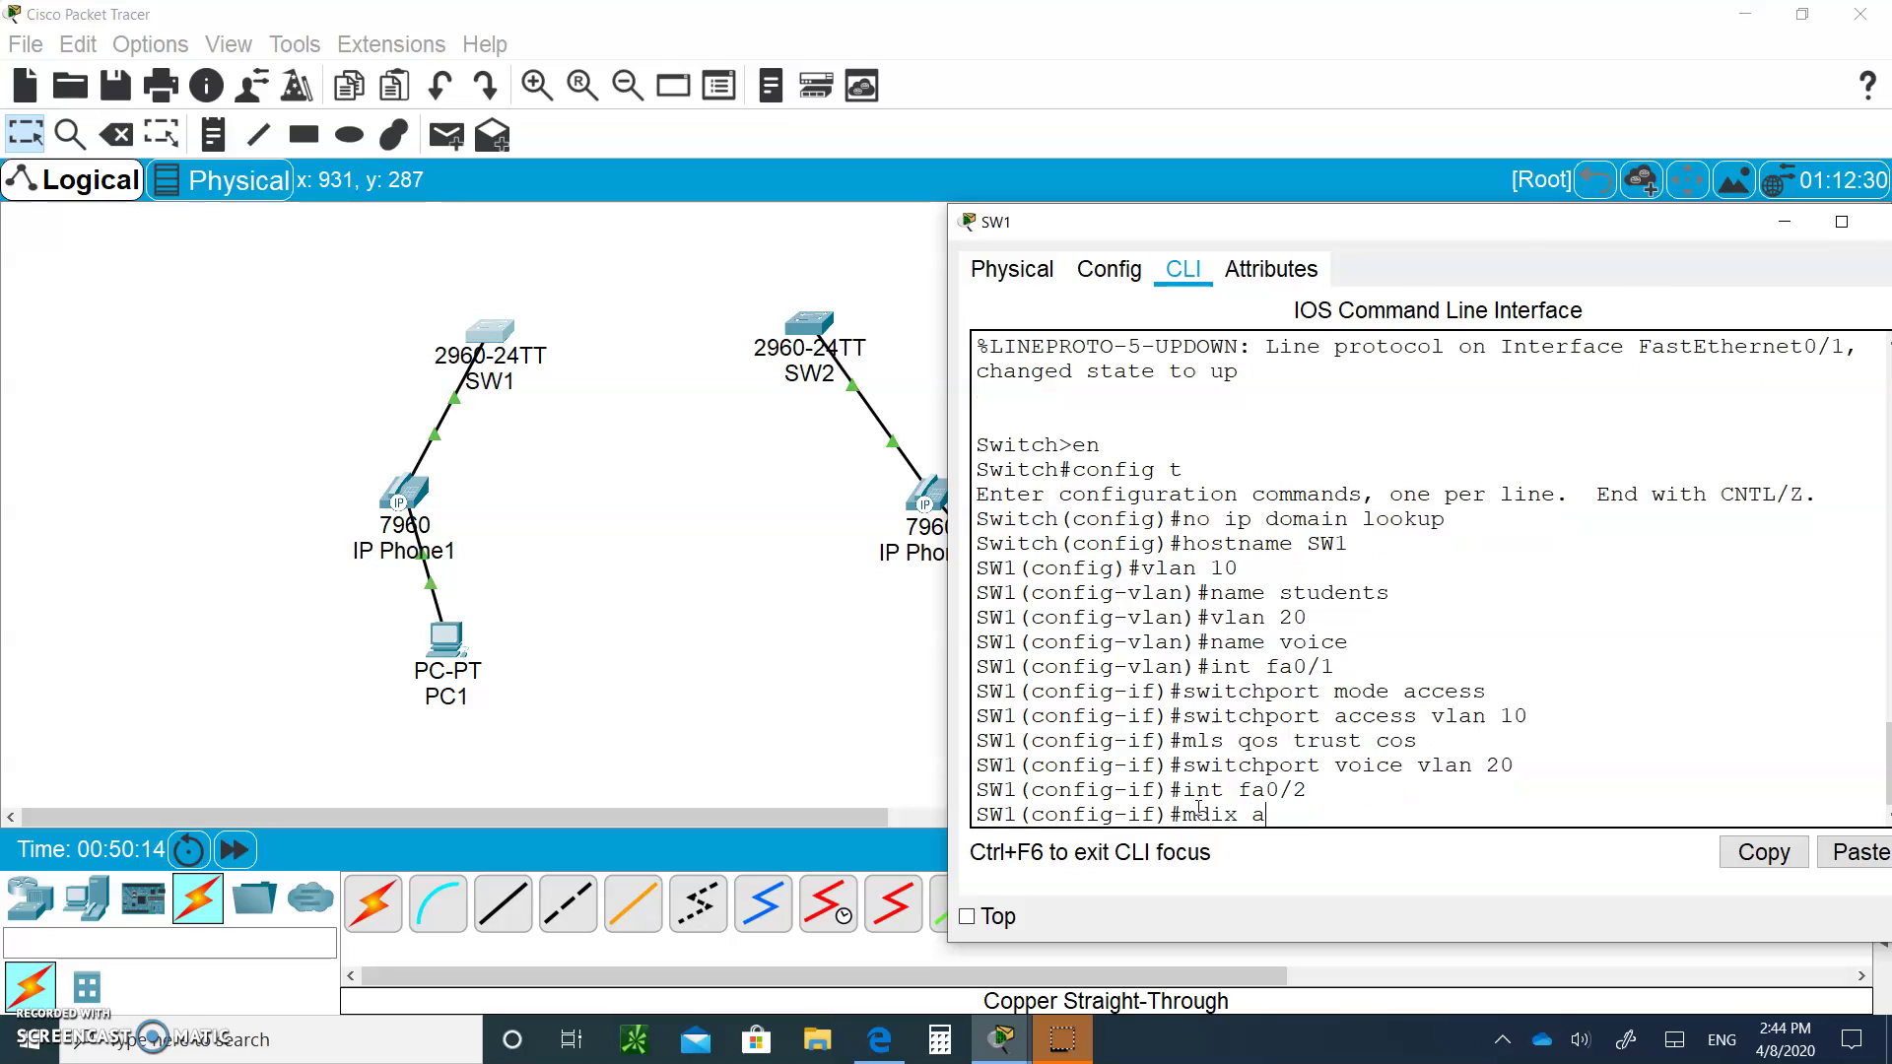
{"action": "type", "text": "uto"}
{"action": "key", "text": "Return"}
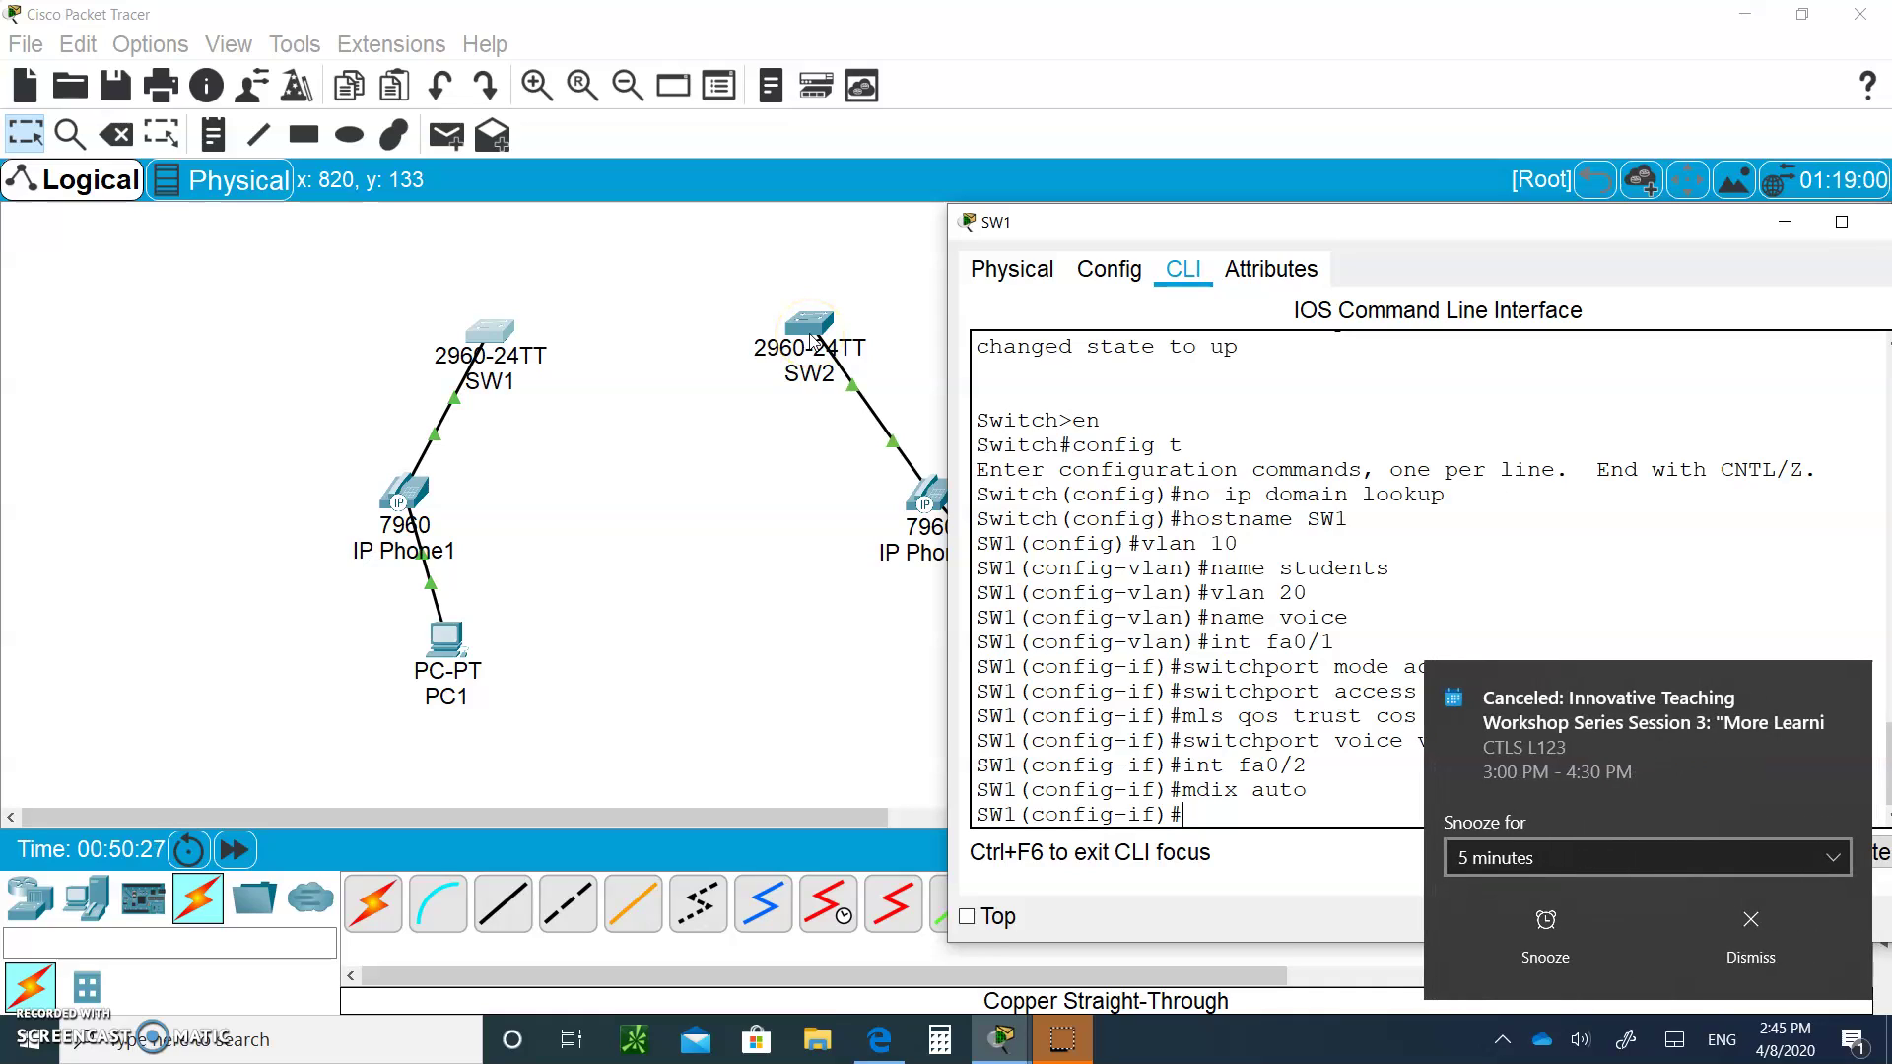
Dismiss the calendar notification and set SW1's fa0/2 to trunk mode with switchport mode trunk
{"action": "left_click", "coordinate": [1742, 921]}
{"action": "left_click", "coordinate": [1196, 806]}
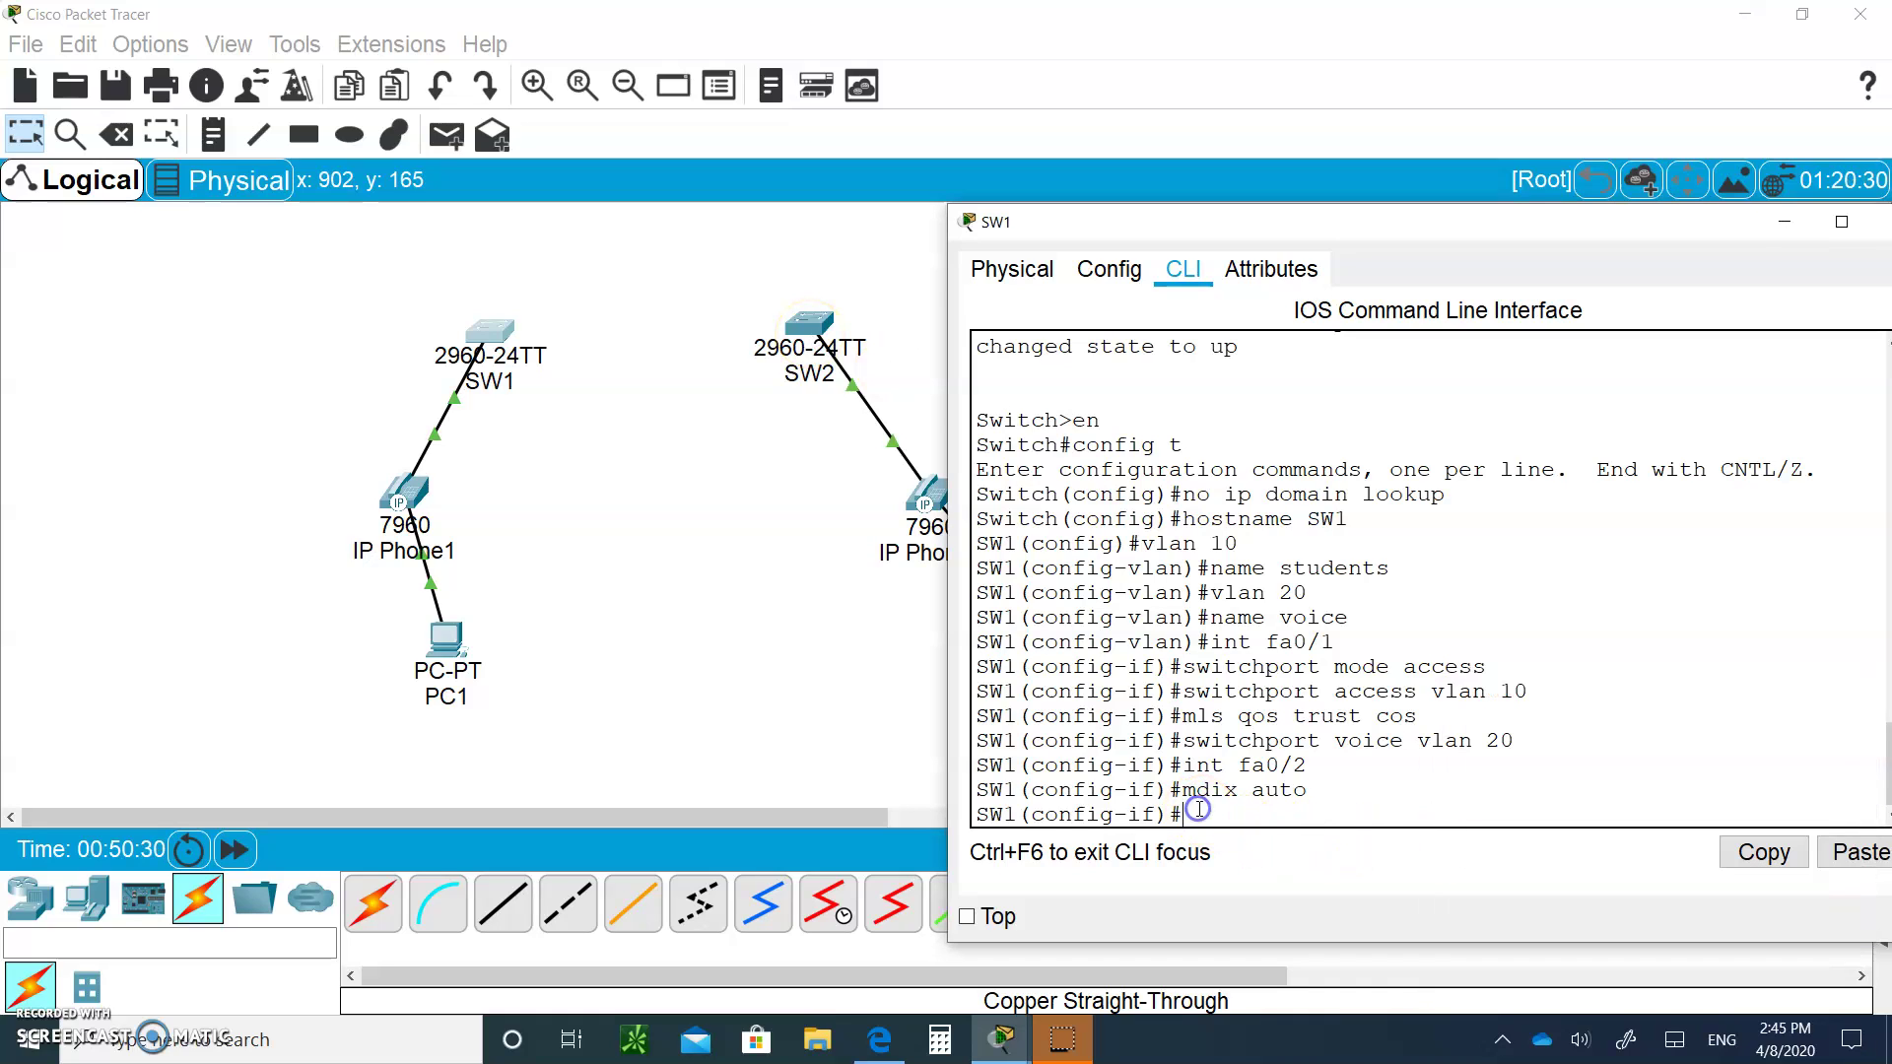
{"action": "type", "text": "switchport mode tr"}
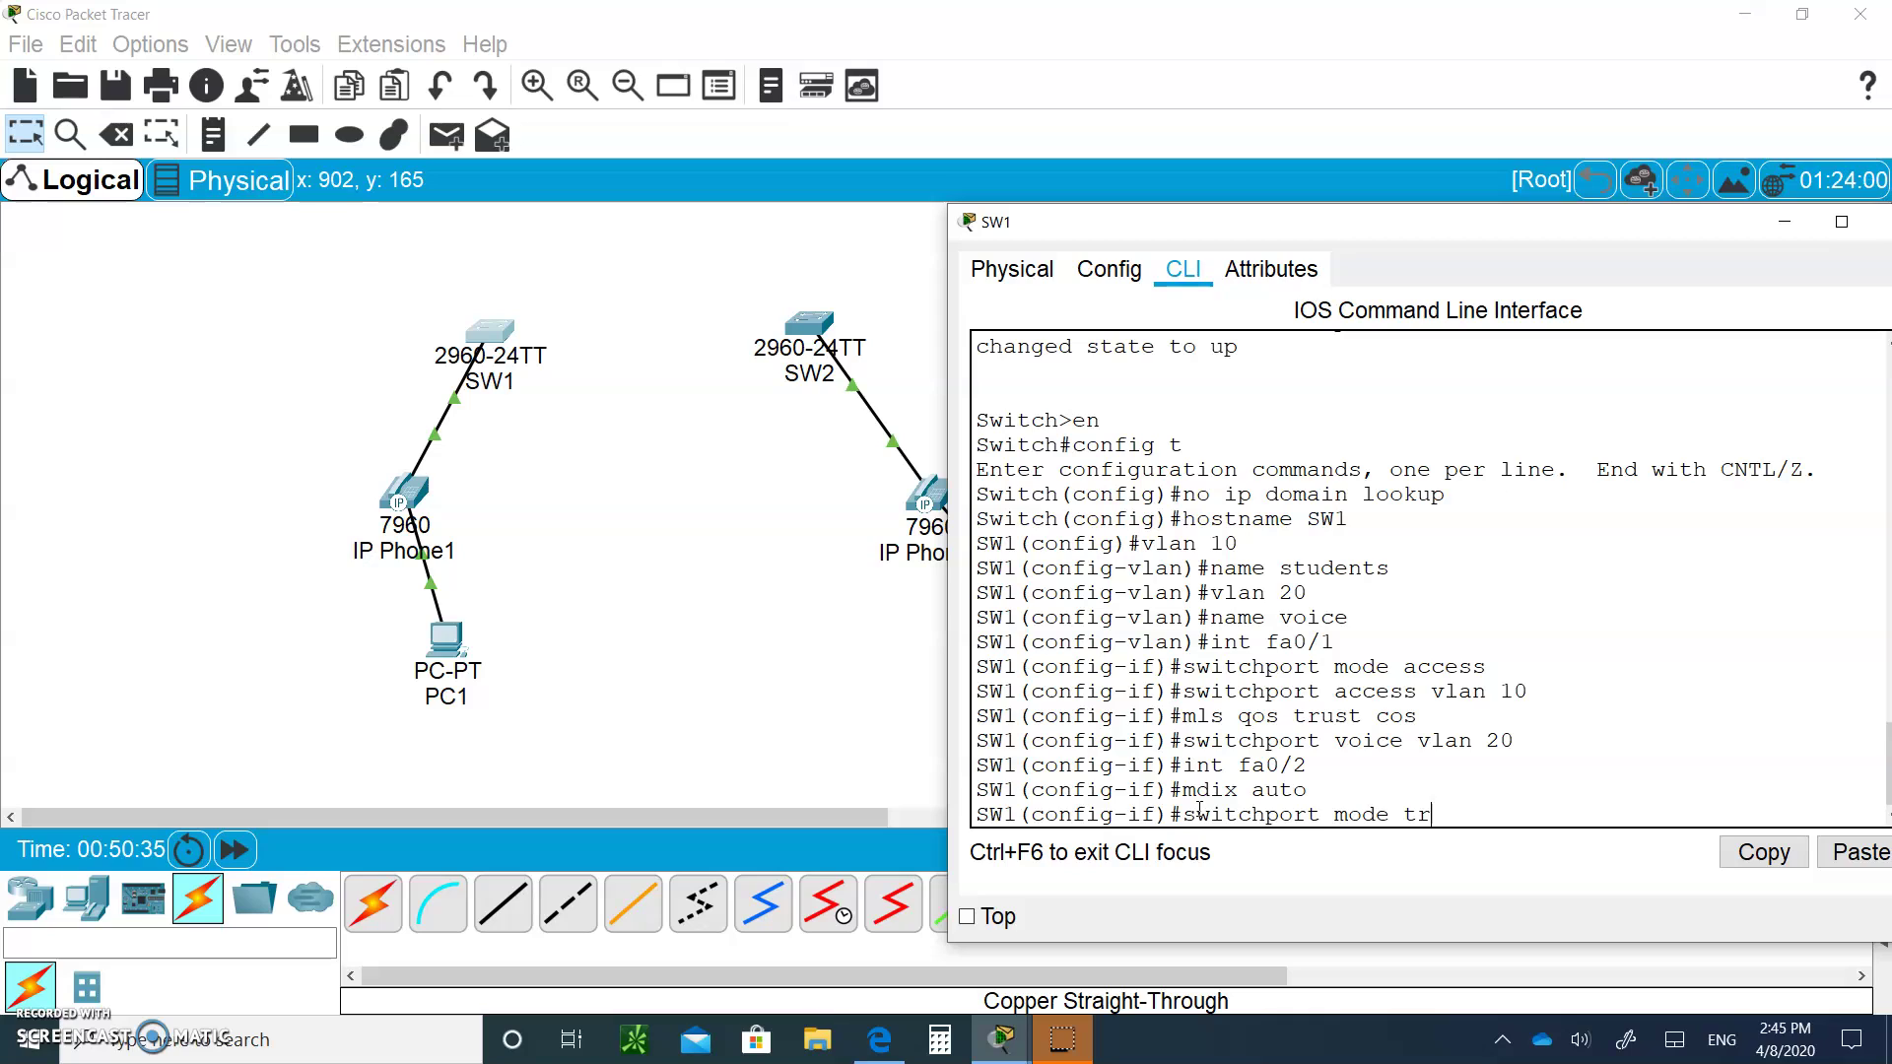
{"action": "type", "text": "unk"}
{"action": "key", "text": "Return"}
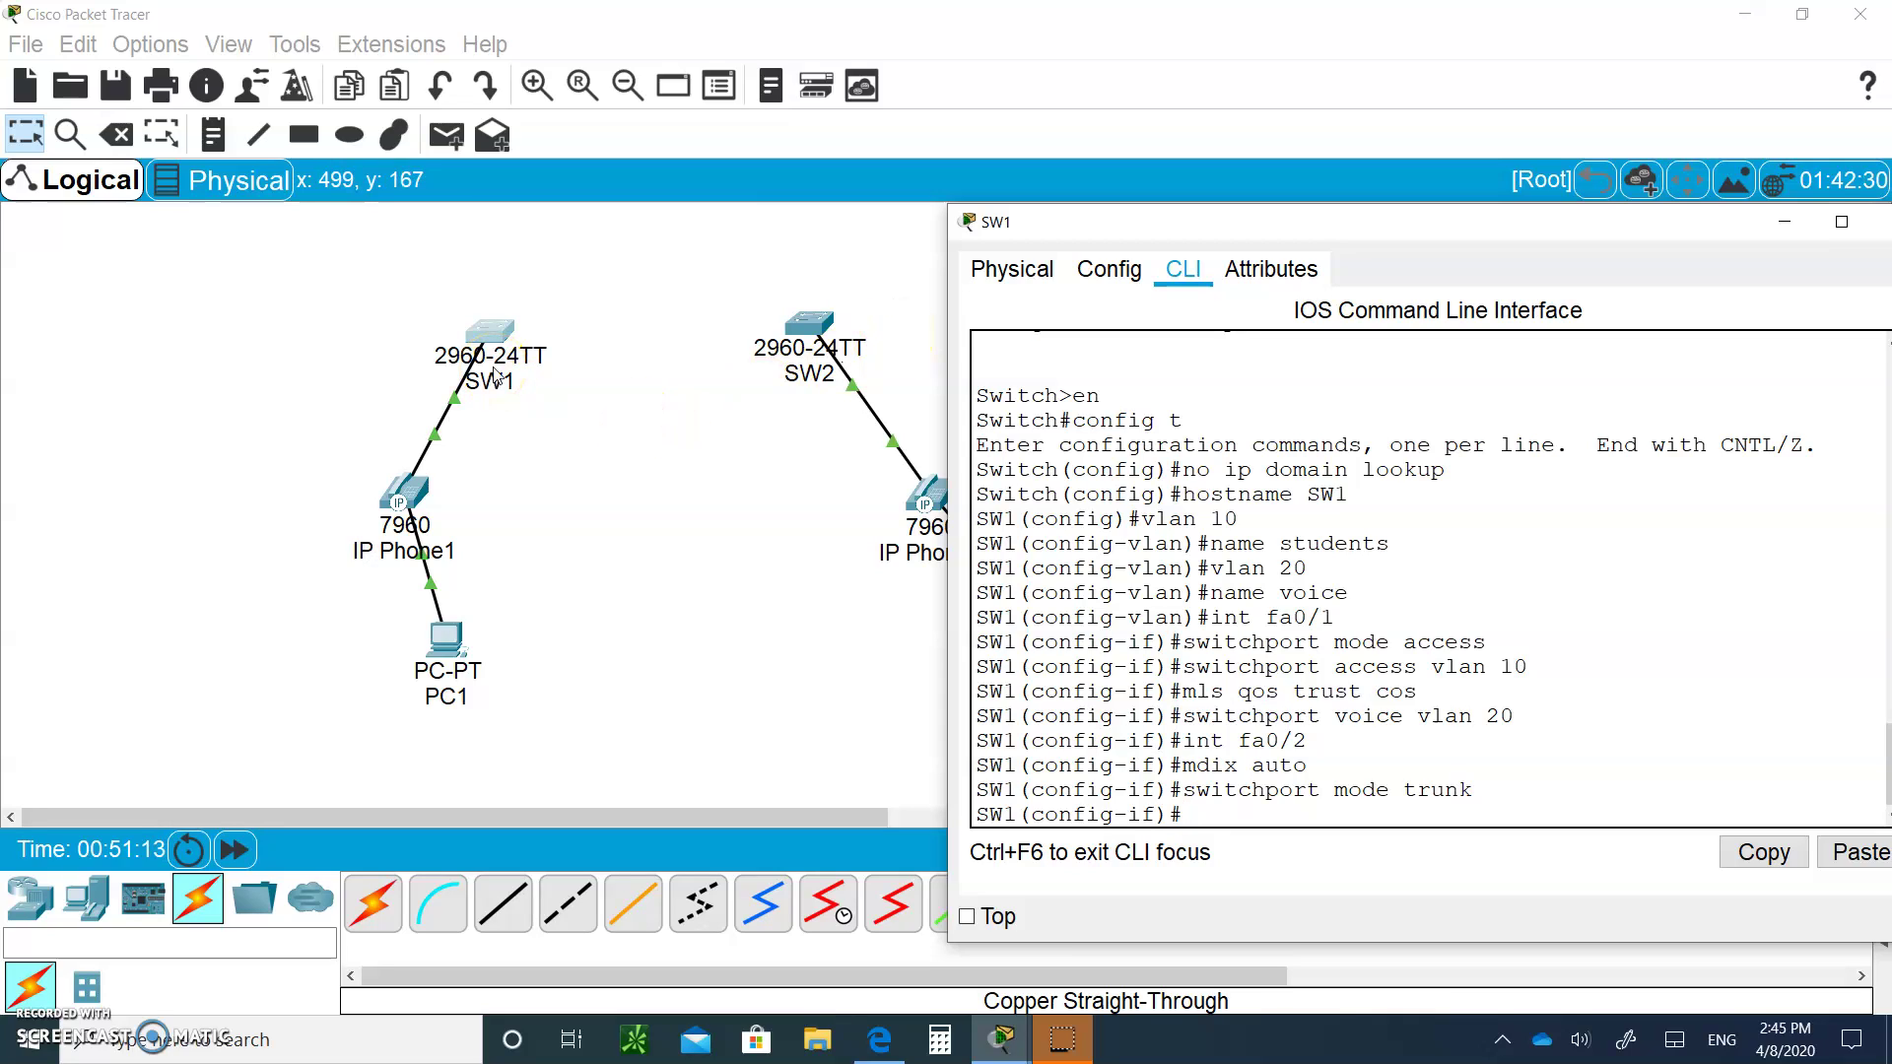
Turn off trunk negotiation on SW1's fa0/2 with switchport nonegotiate
{"action": "left_click", "coordinate": [505, 335]}
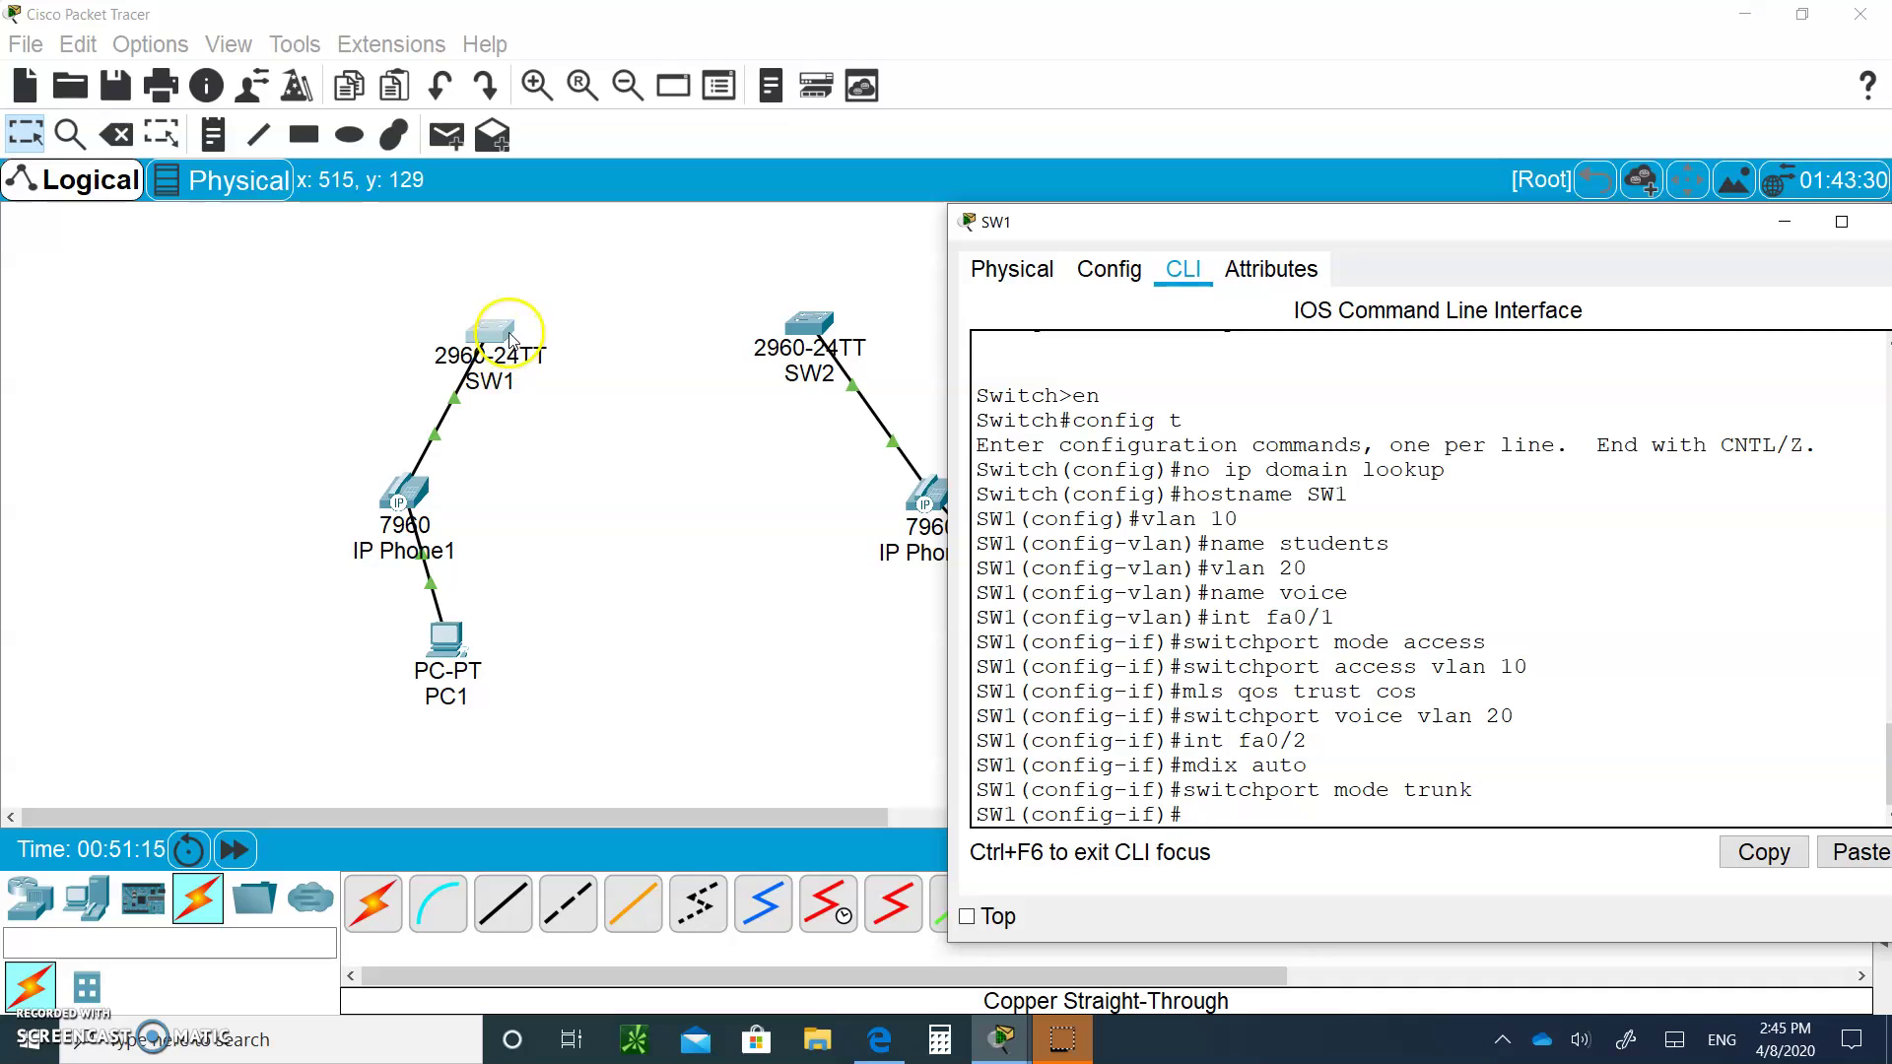
{"action": "left_click", "coordinate": [1097, 846]}
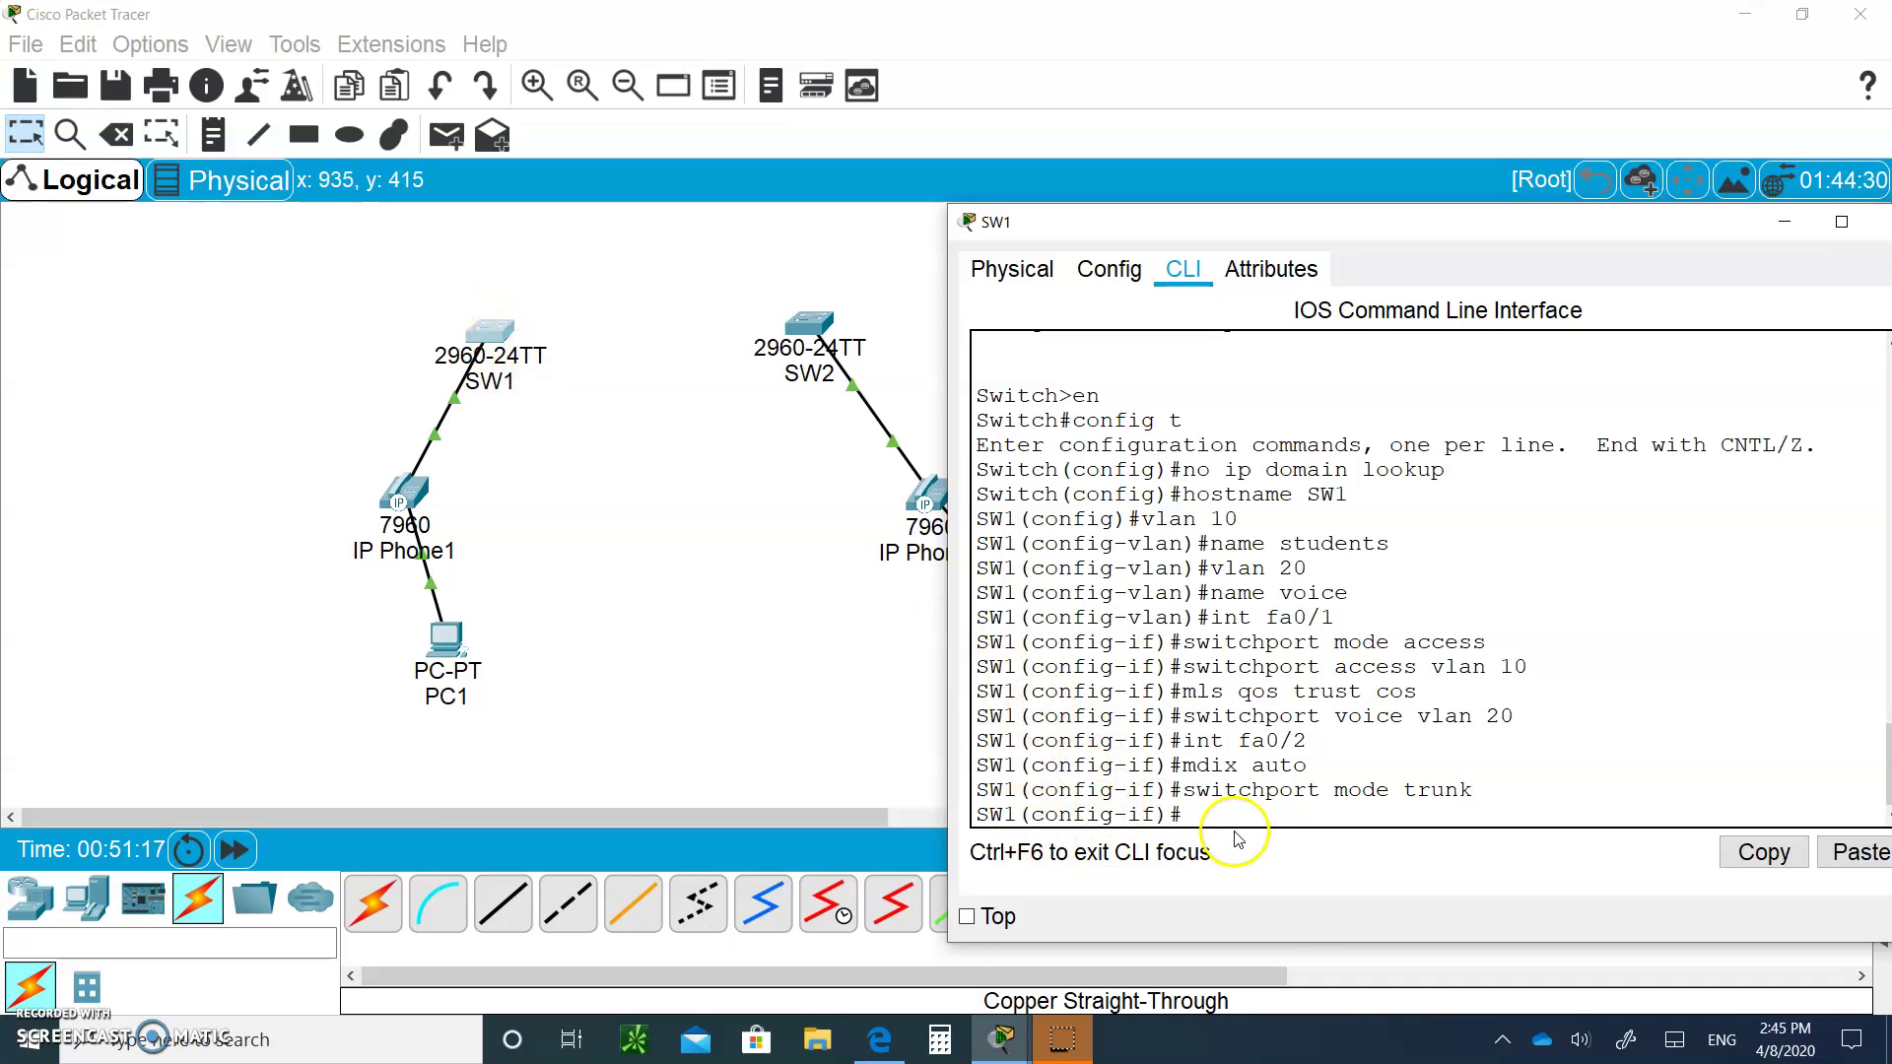
{"action": "type", "text": "switch"}
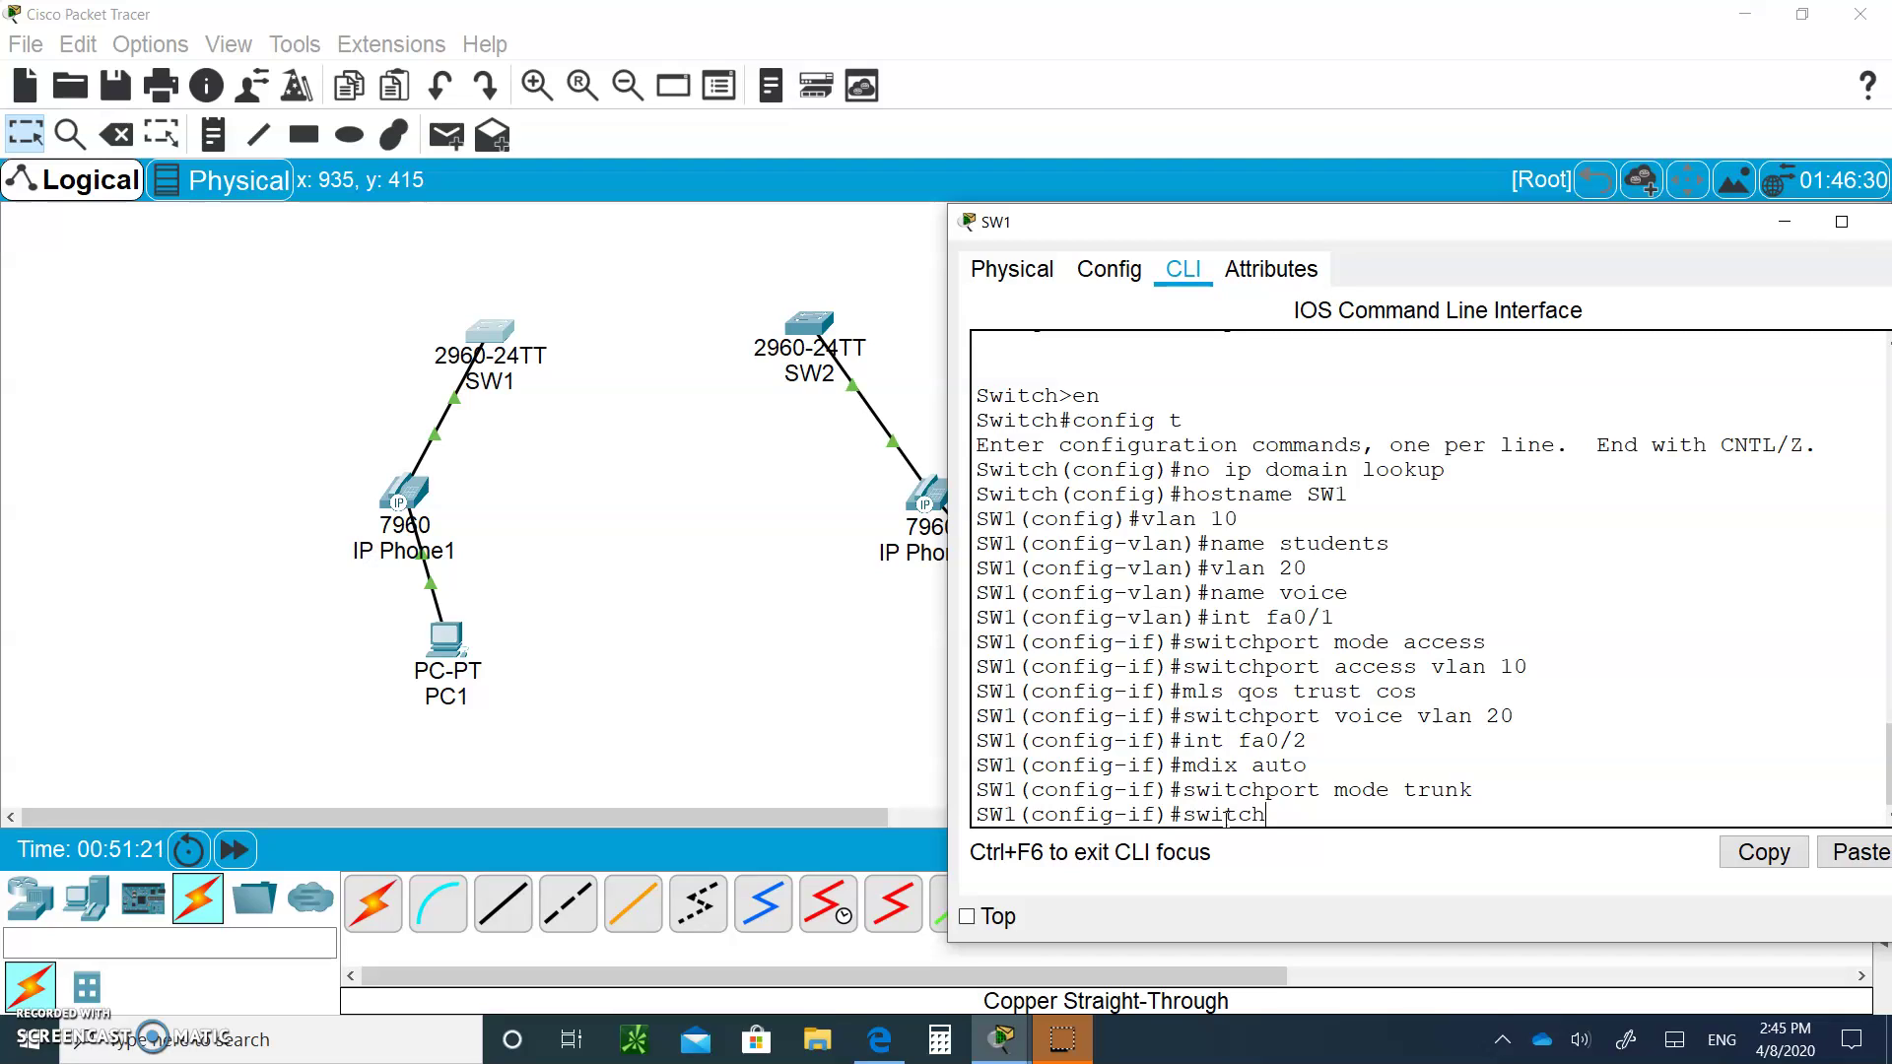
{"action": "type", "text": "port trun nonegotiate"}
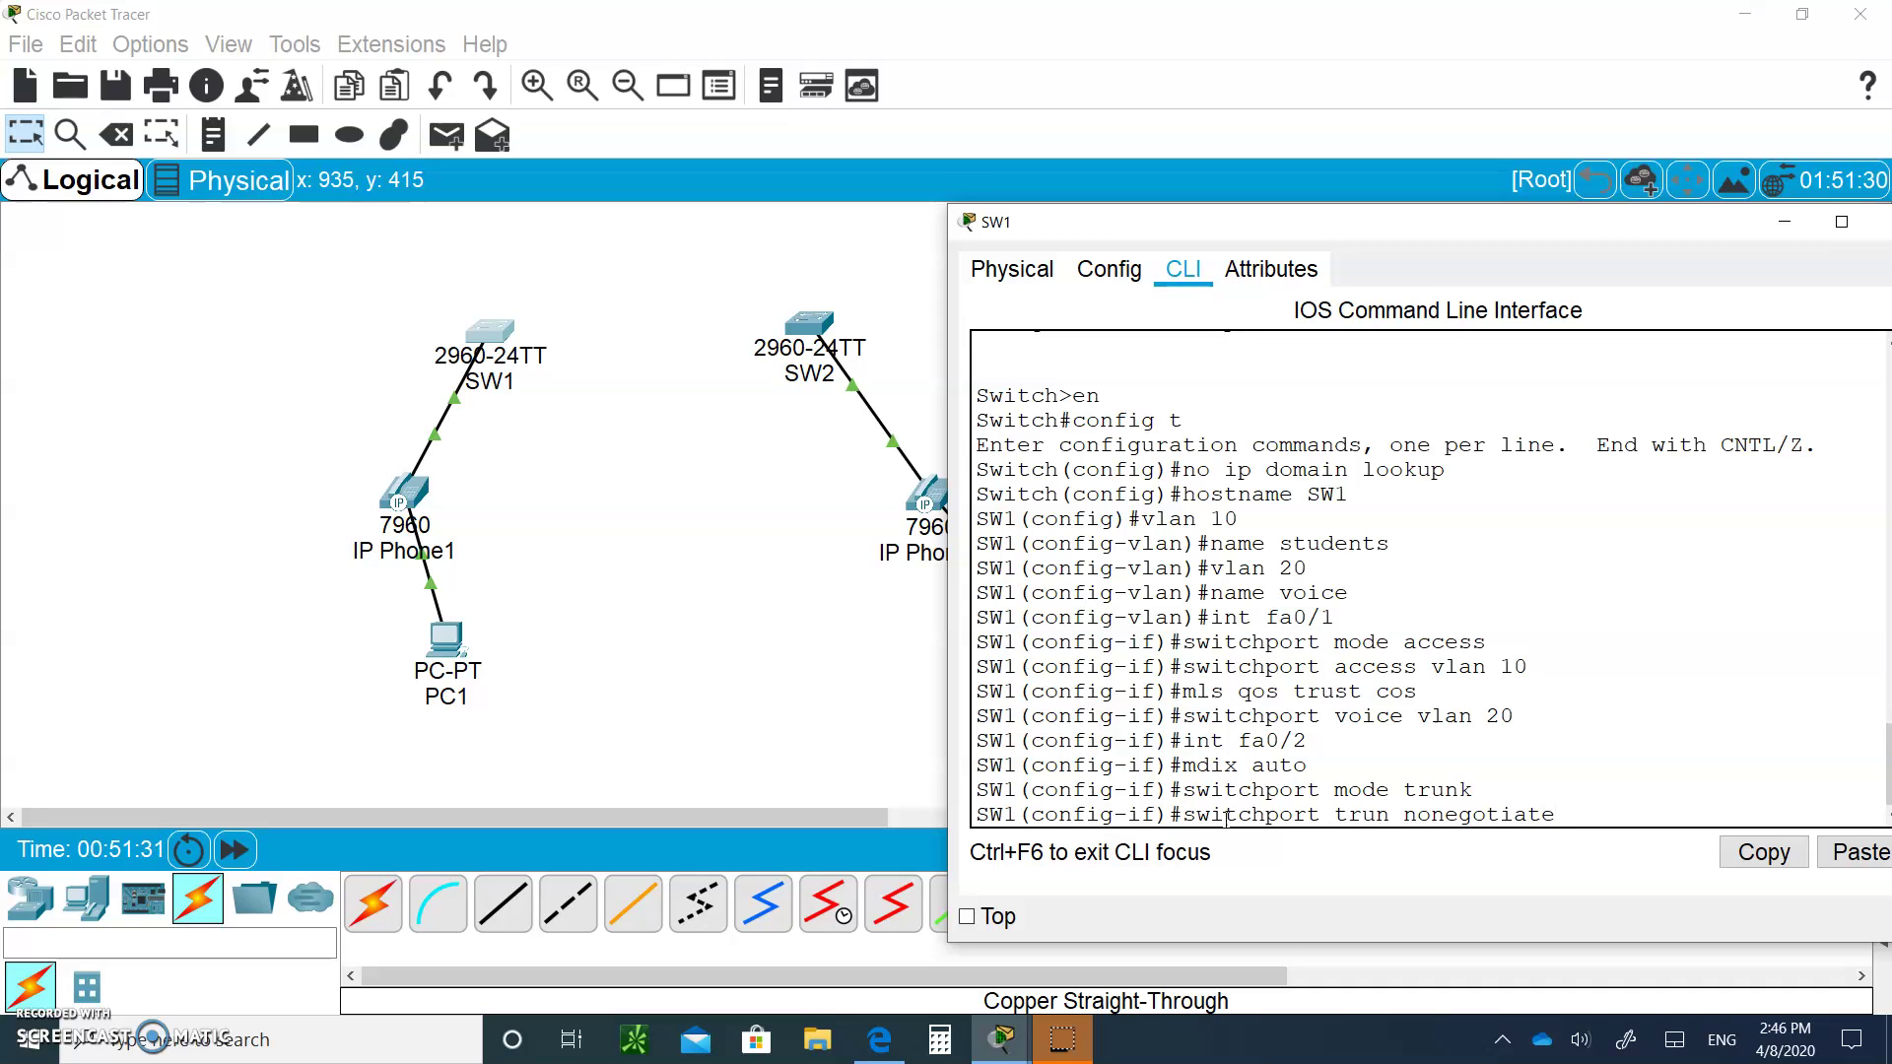
{"action": "key", "text": "Return"}
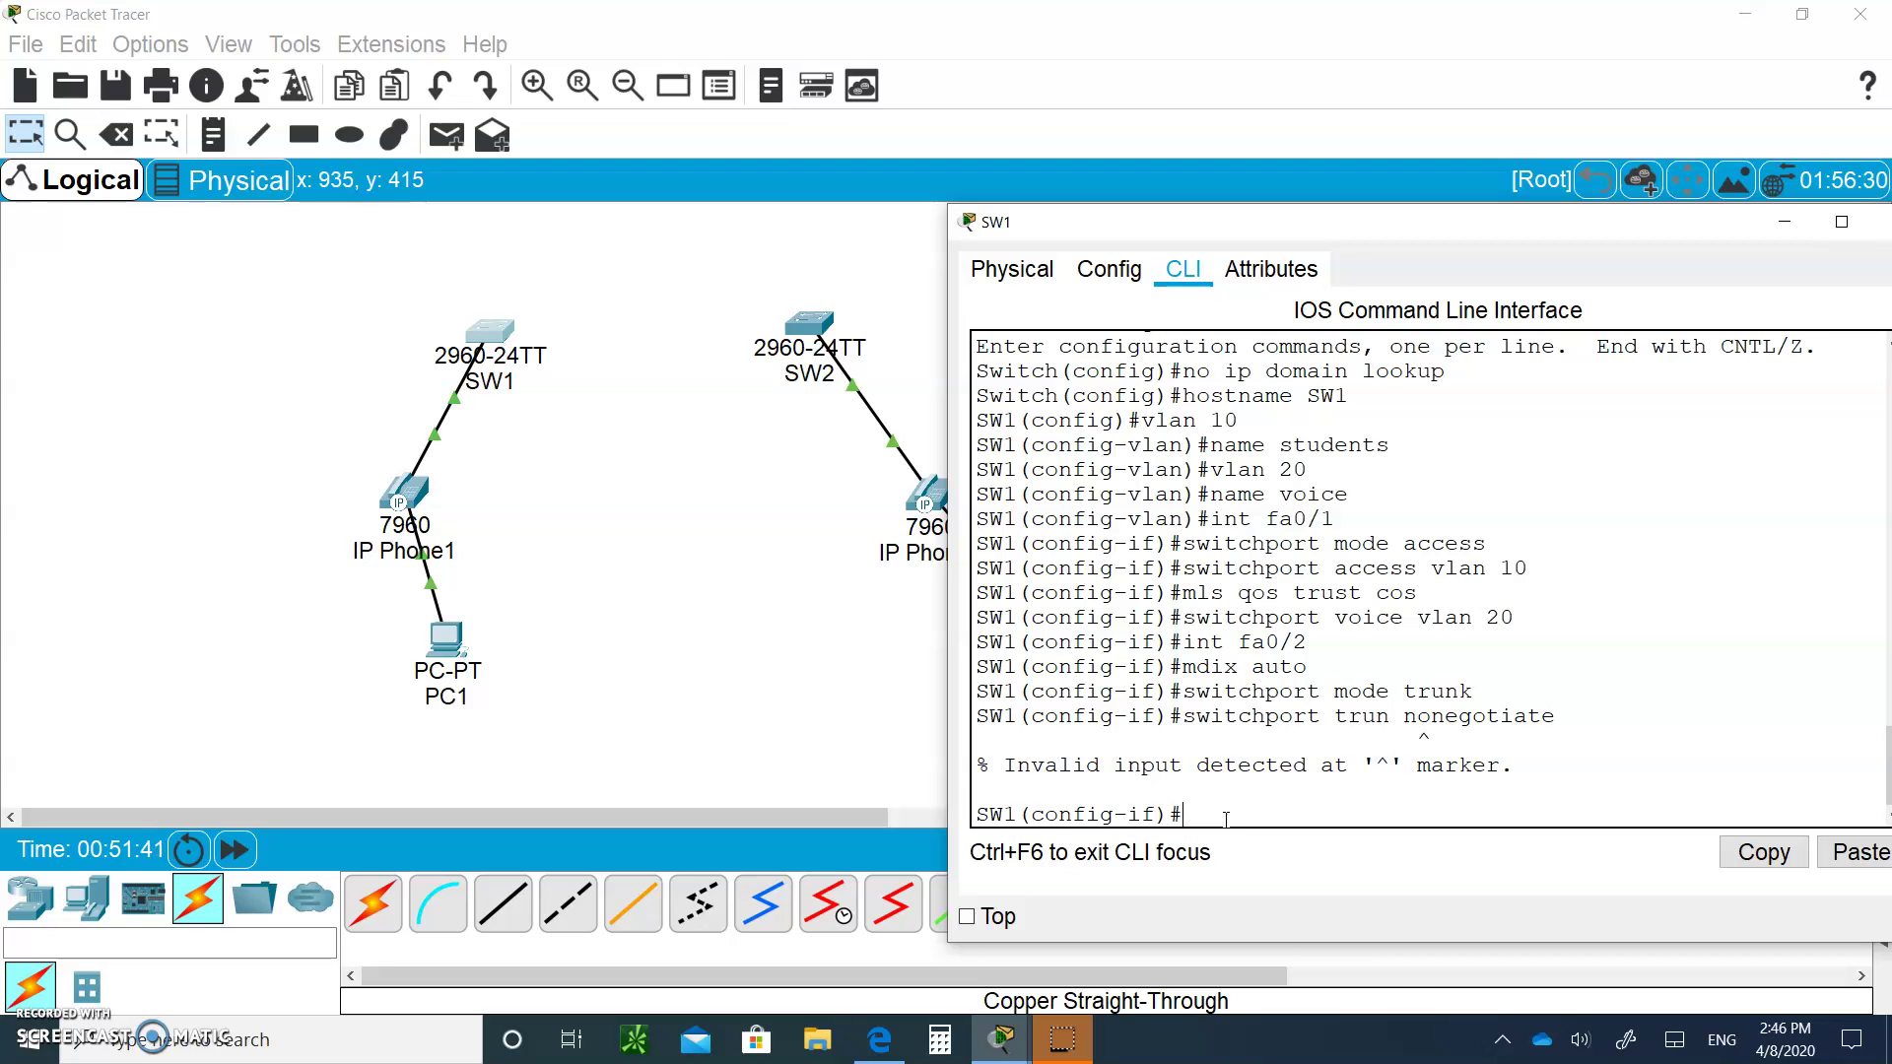
{"action": "key", "text": "Up"}
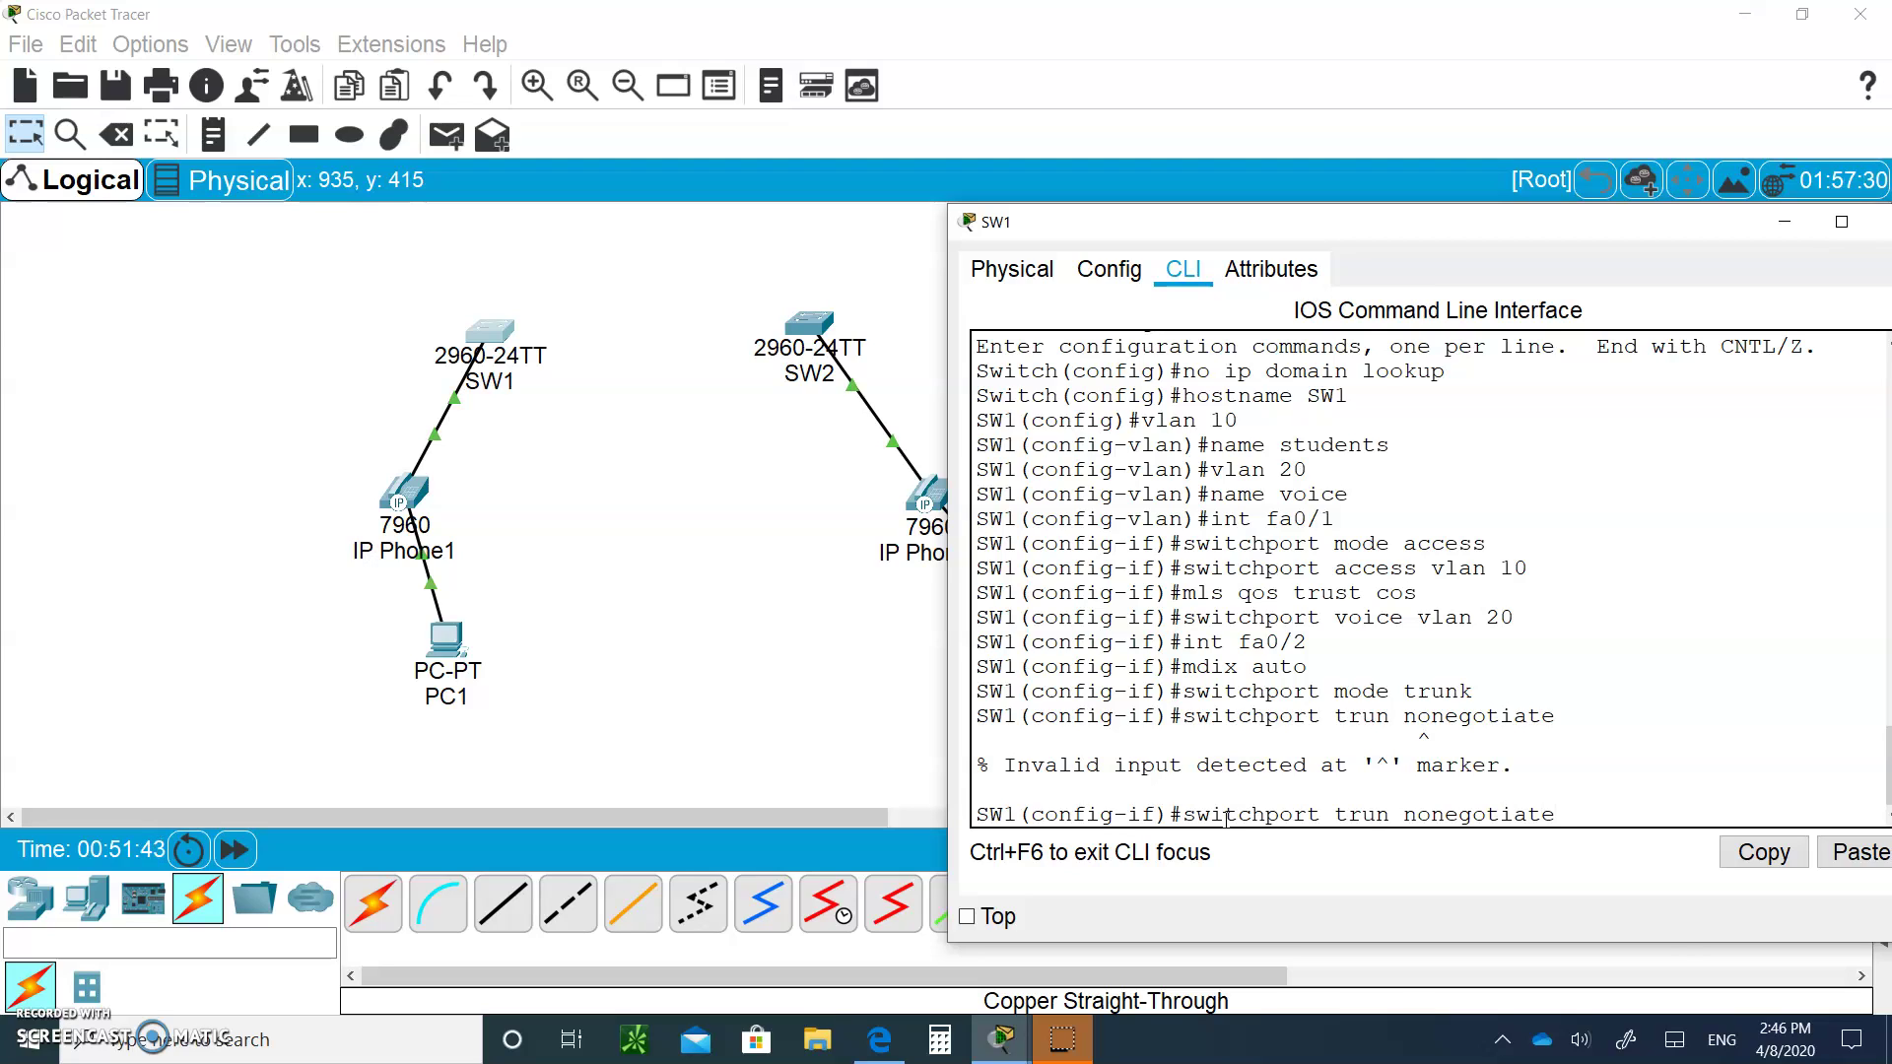
{"action": "key", "text": "BackSpace"}
{"action": "key", "text": "BackSpace"}
{"action": "key", "text": "BackSpace"}
{"action": "key", "text": "BackSpace"}
{"action": "key", "text": "BackSpace"}
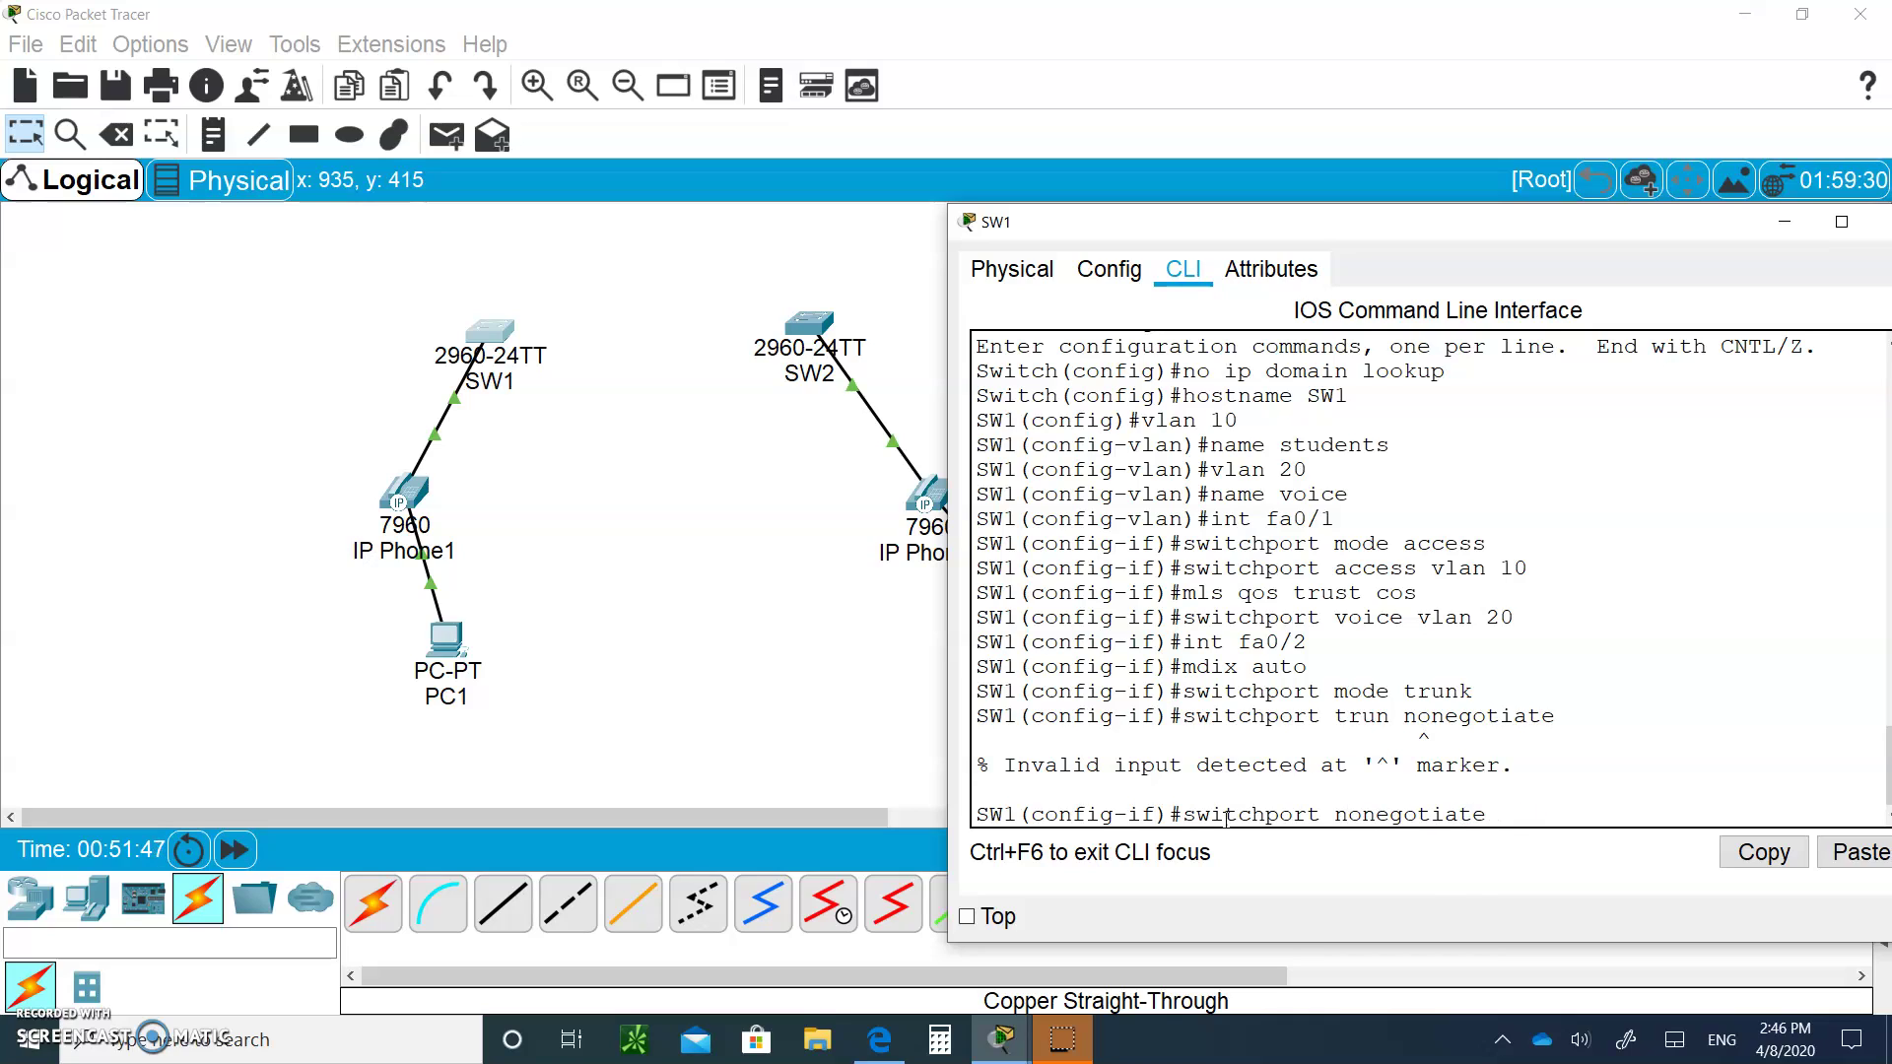
{"action": "key", "text": "Return"}
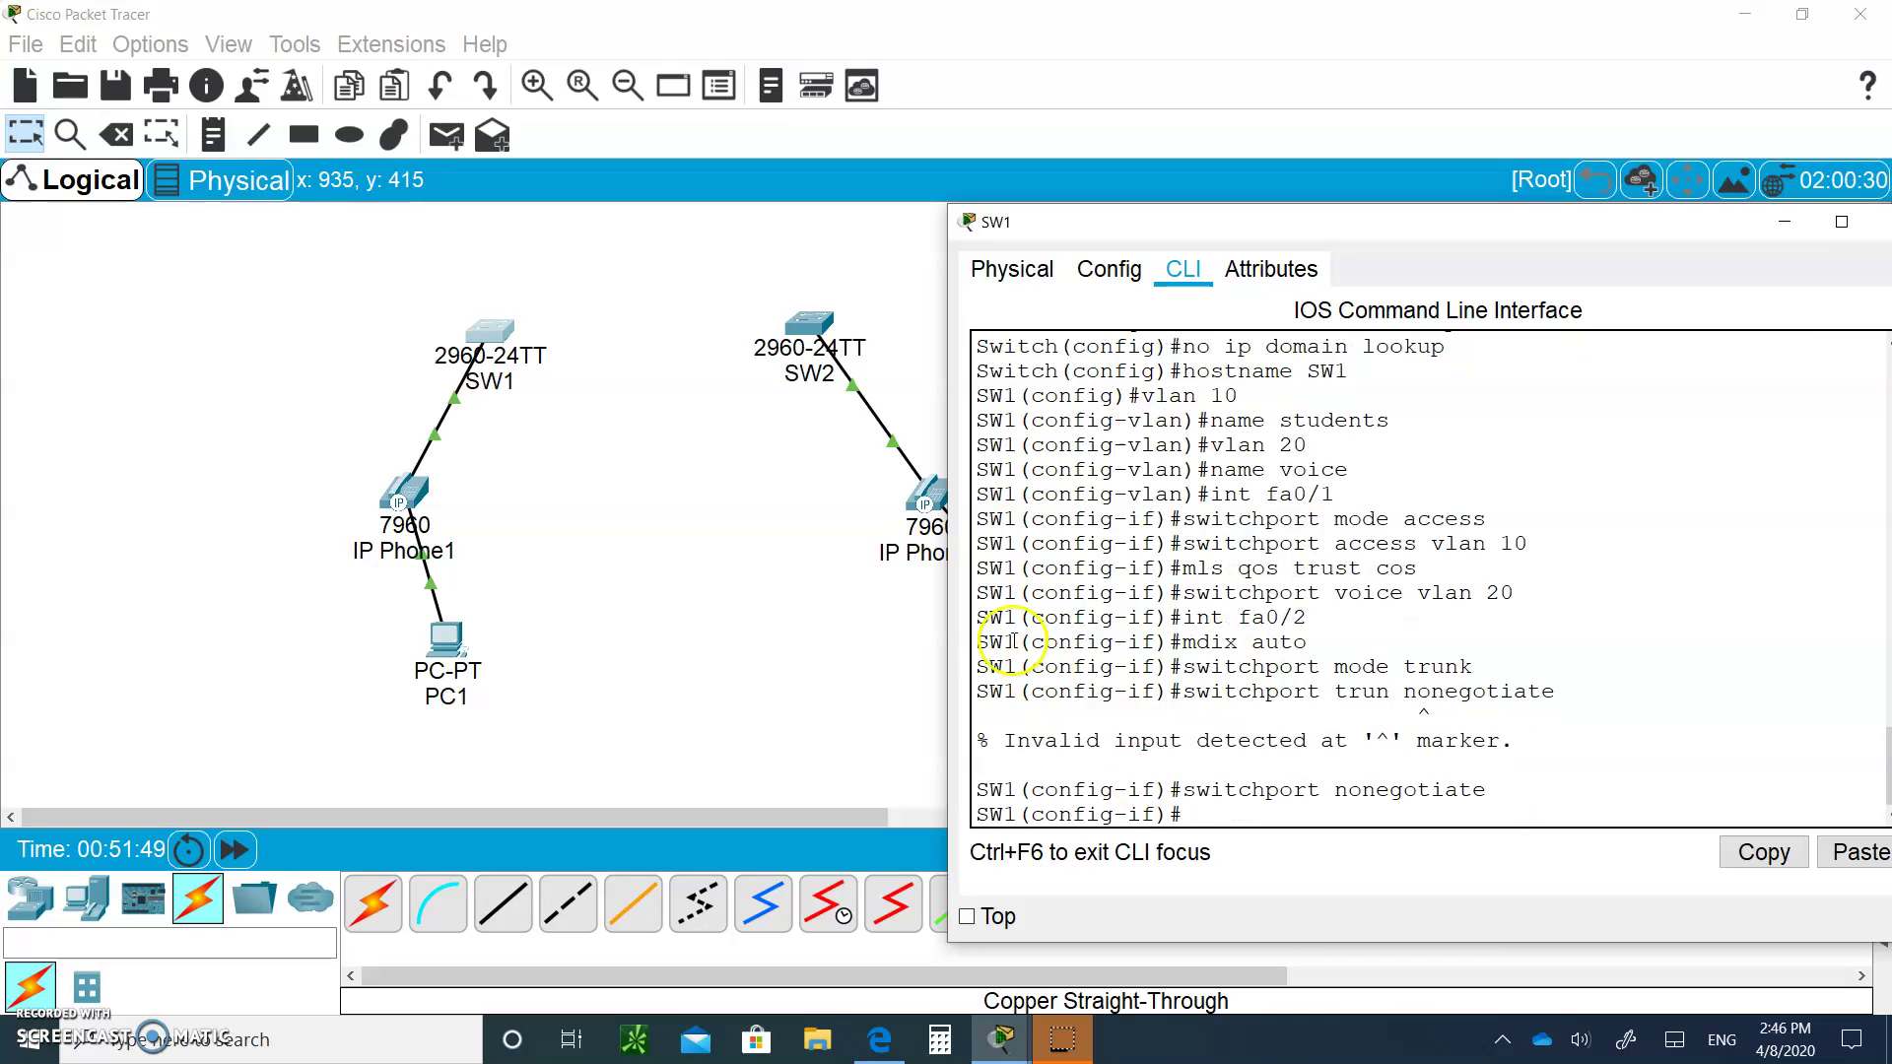
Switch to SW2's command line and enter interface configuration for fa0/2
{"action": "left_click", "coordinate": [796, 323]}
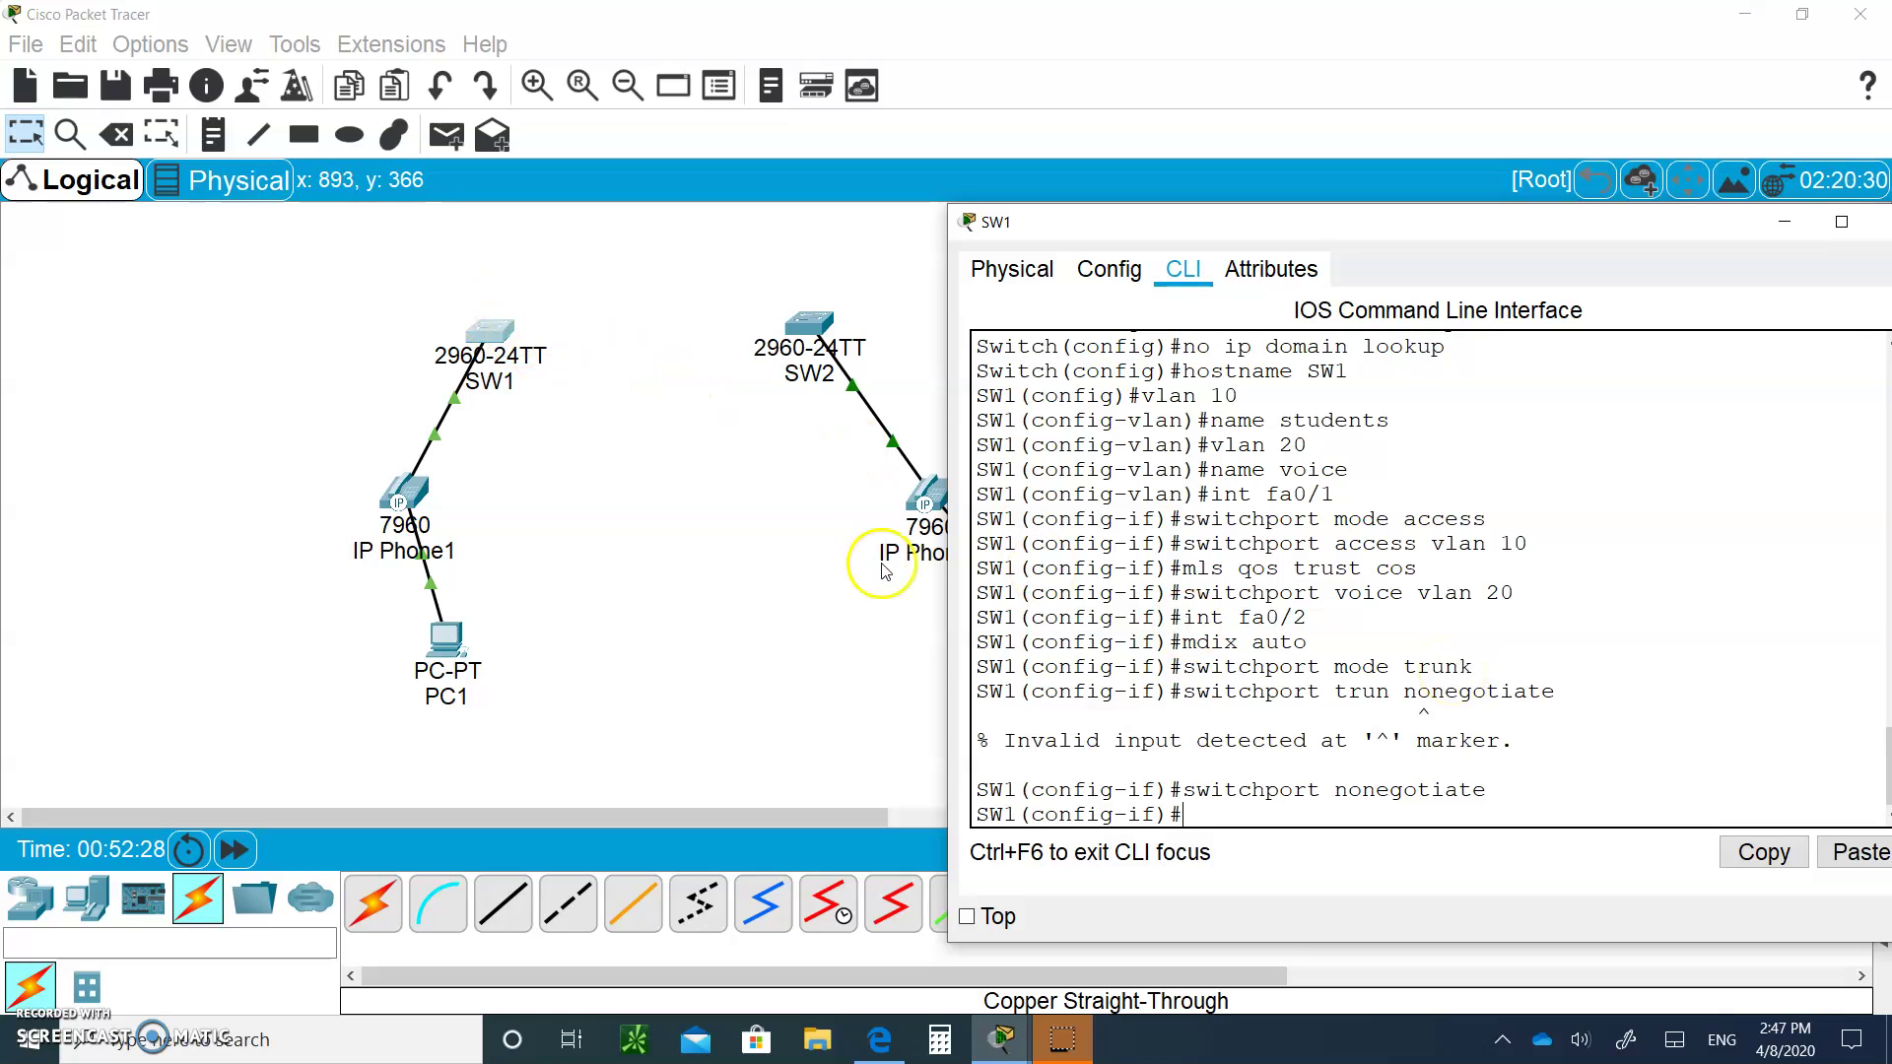
{"action": "left_click", "coordinate": [812, 328]}
{"action": "left_click", "coordinate": [968, 707]}
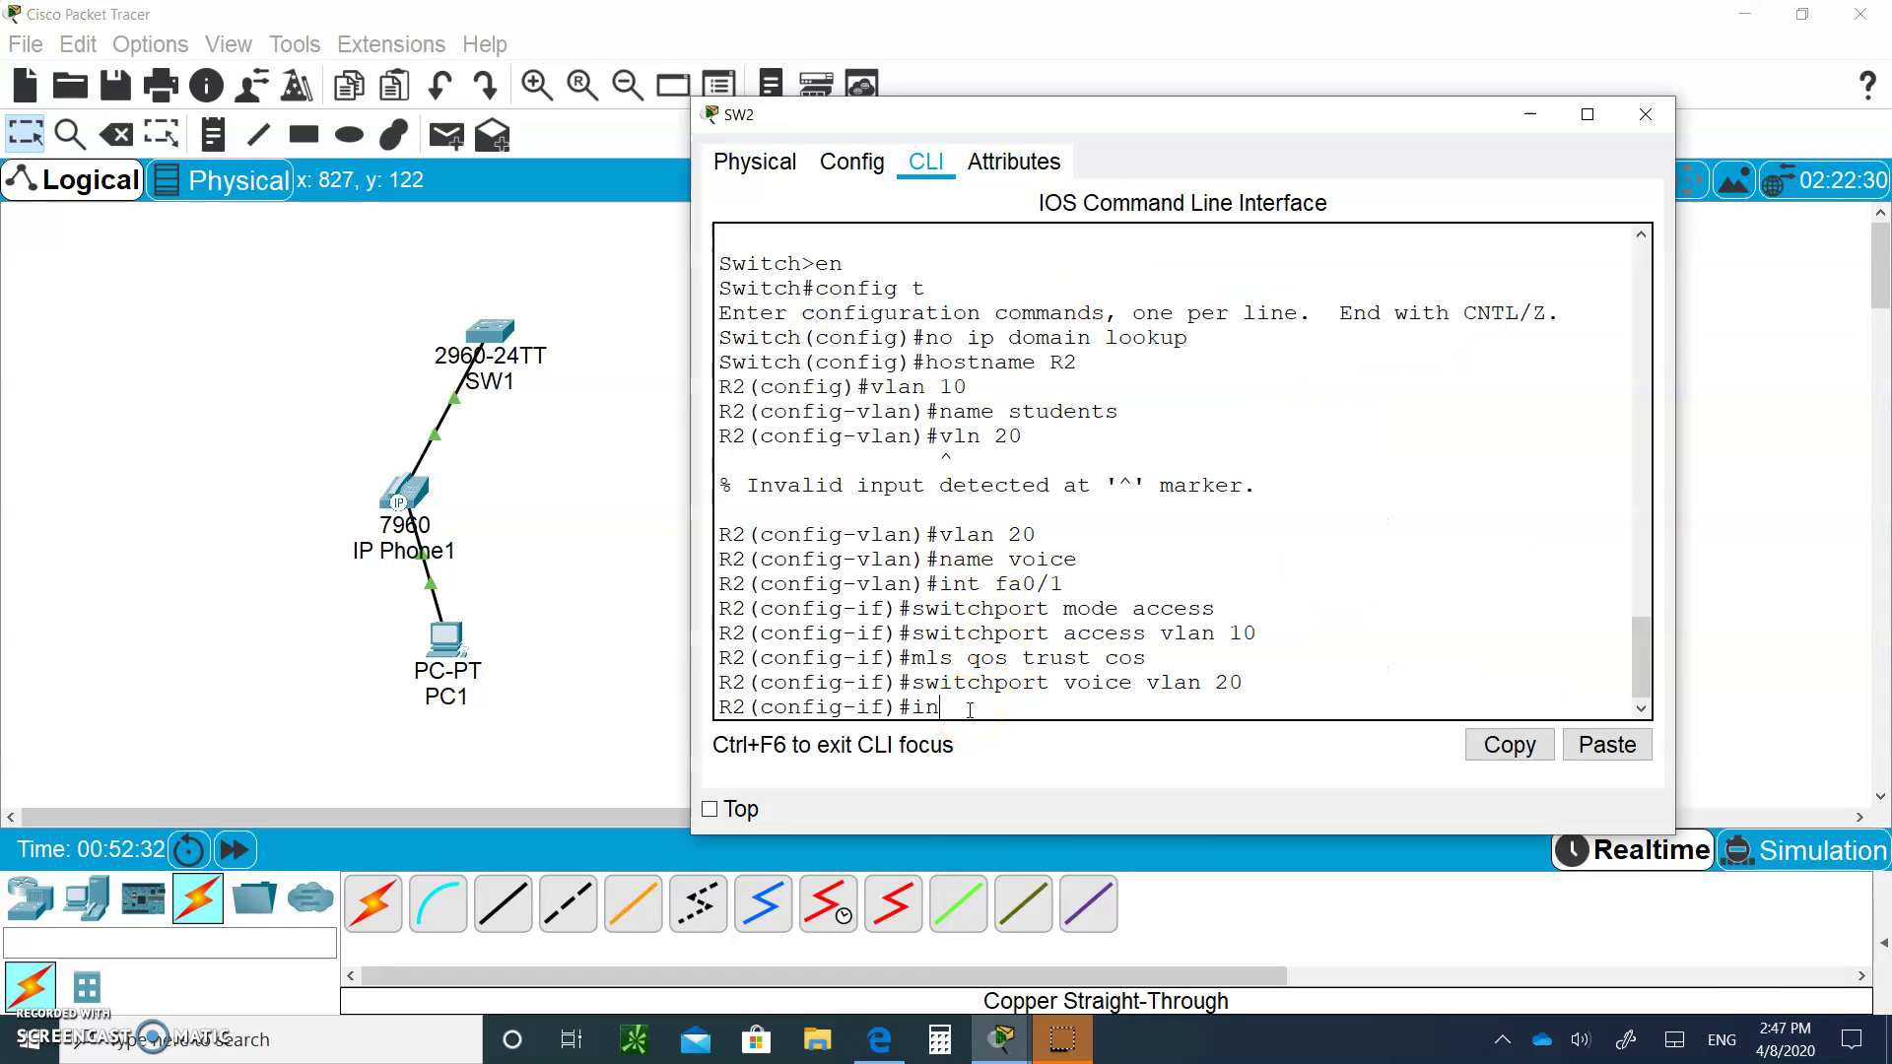
{"action": "type", "text": "/2"}
{"action": "key", "text": "Return"}
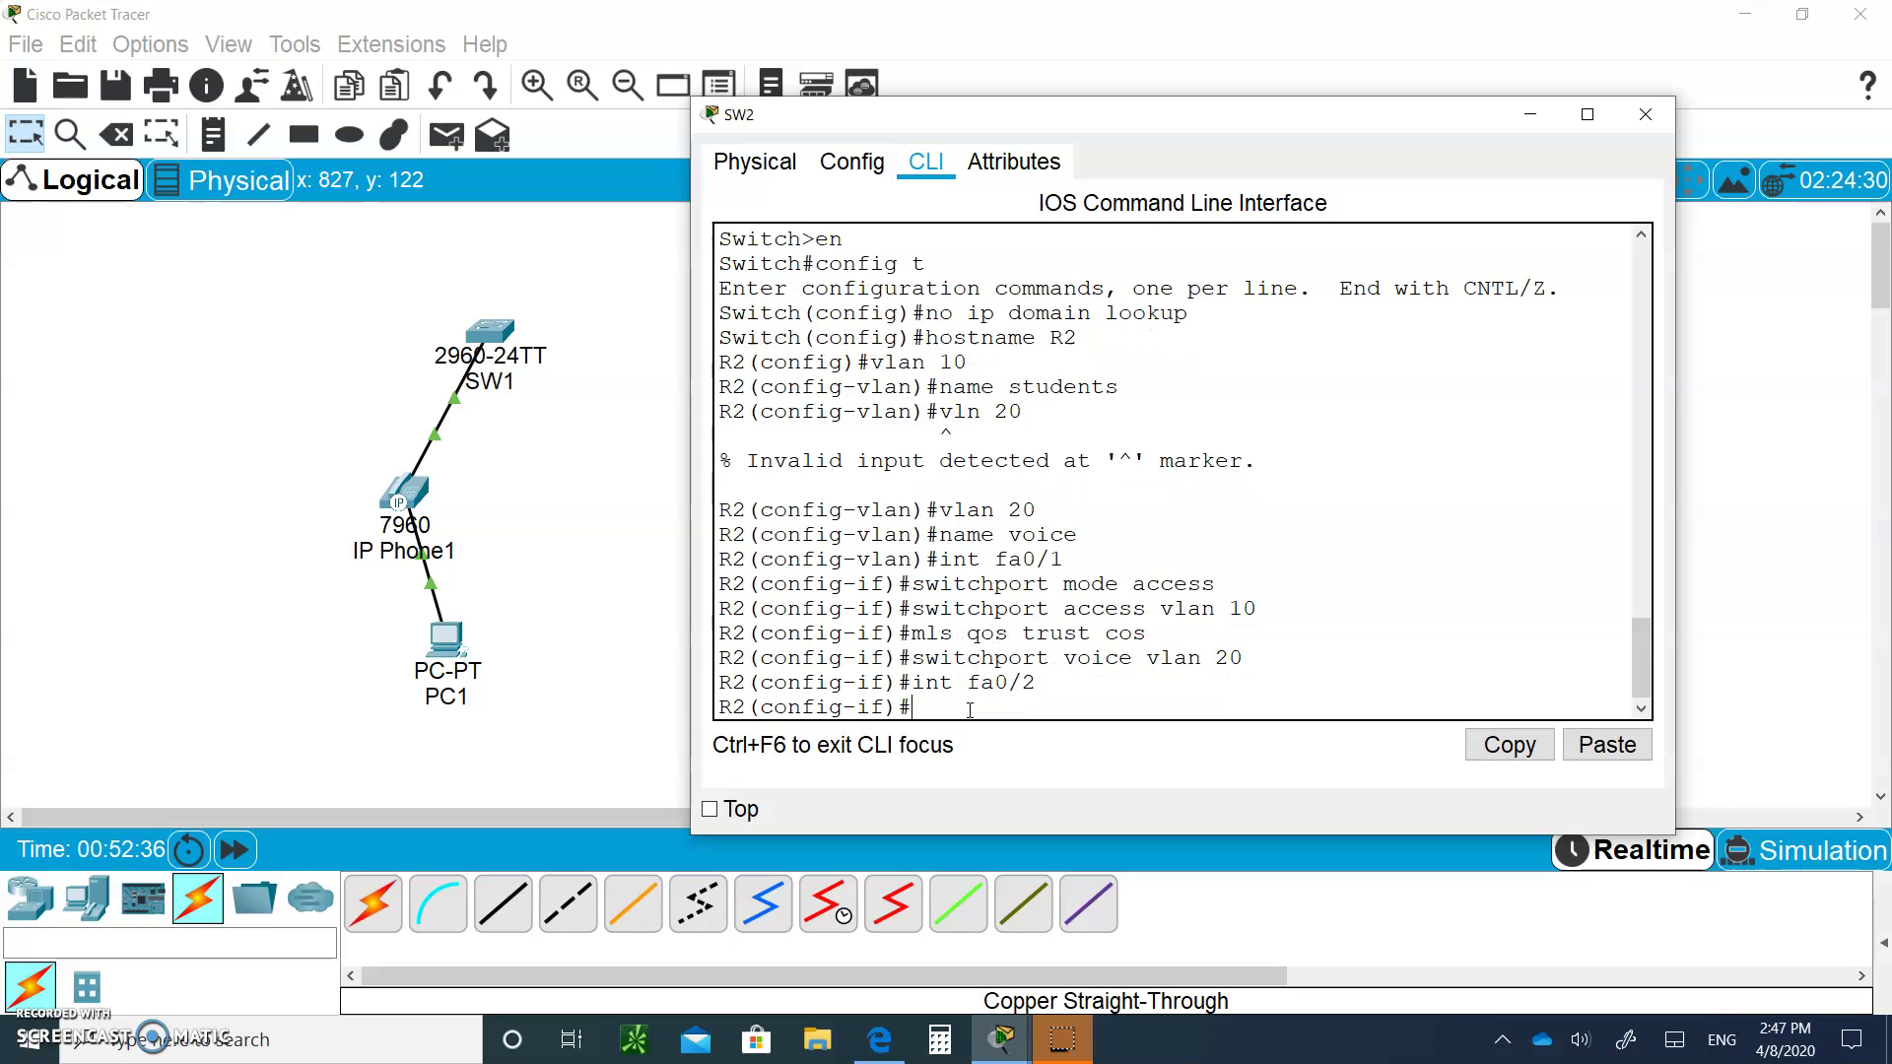
Configure SW2's fa0/2 as a trunk using mdix auto, switchport mode trunk and switchport nonegotiate
{"action": "type", "text": "mdix auto"}
{"action": "key", "text": "Return"}
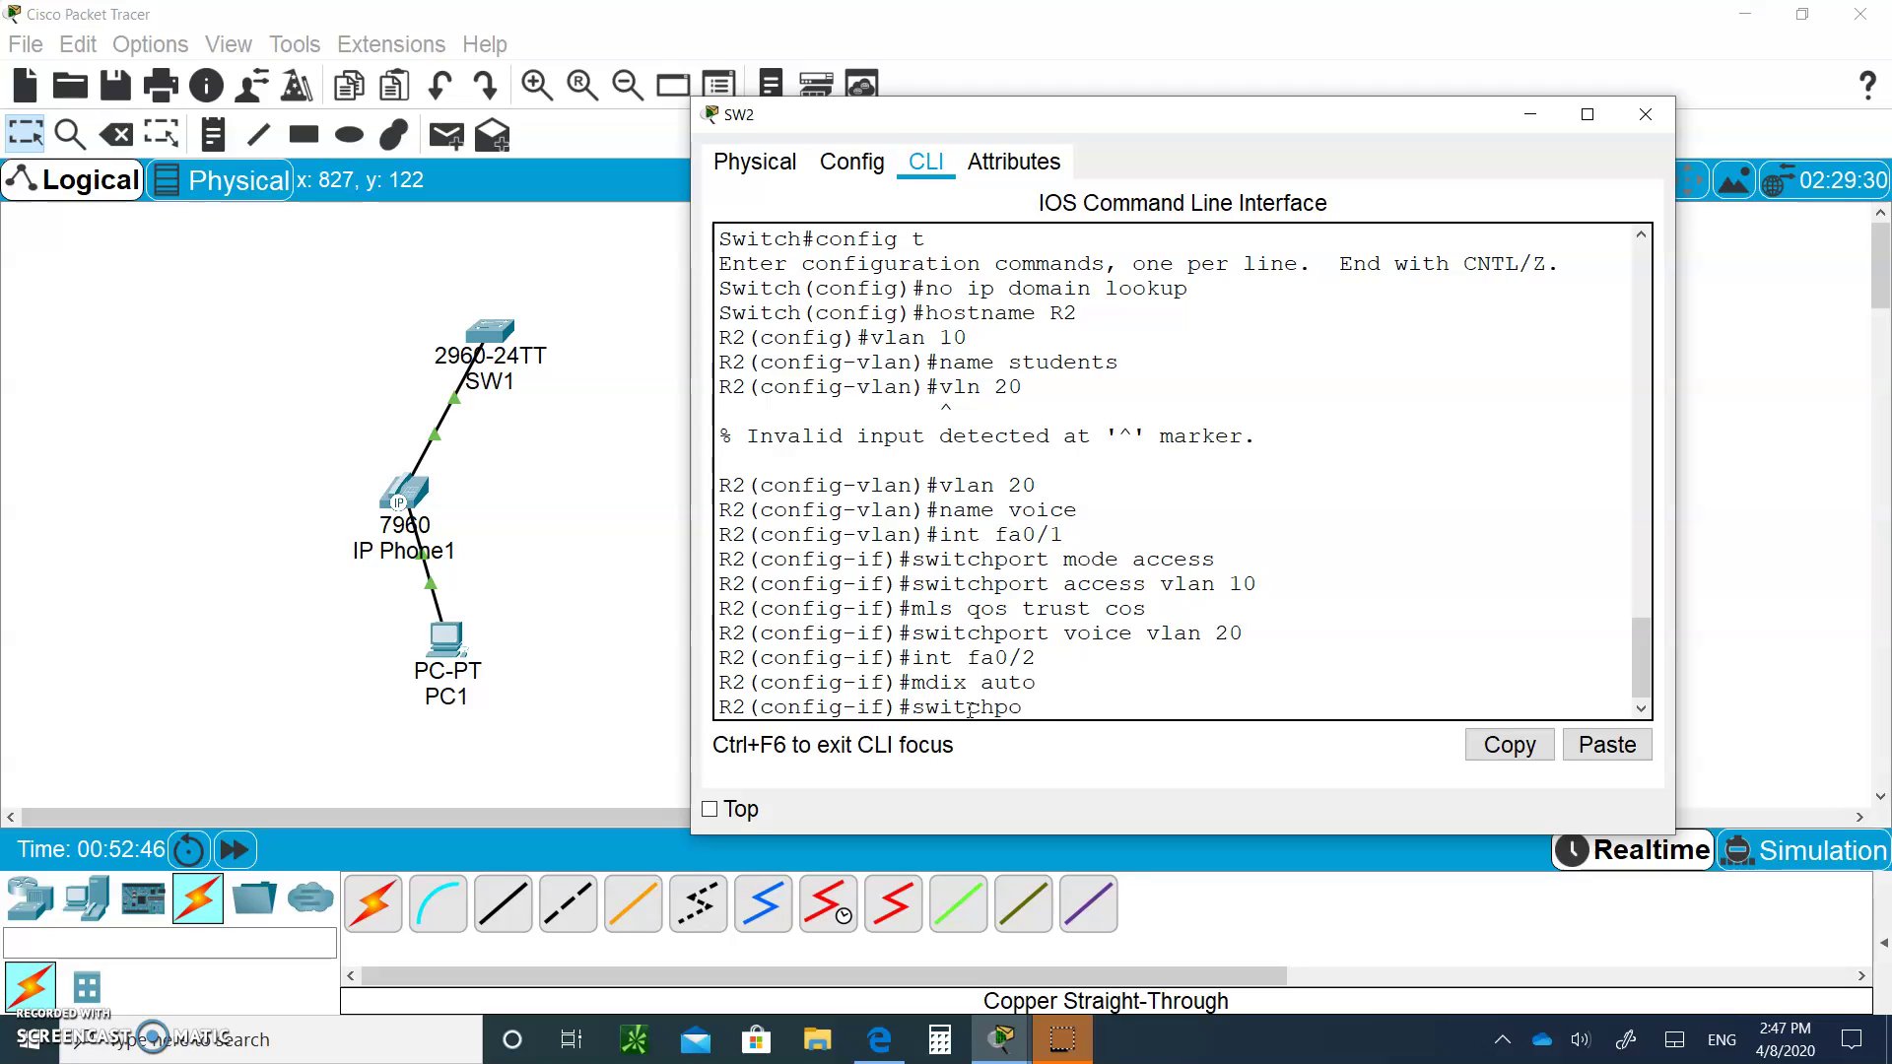
{"action": "type", "text": "switchport mode trunk"}
{"action": "key", "text": "Return"}
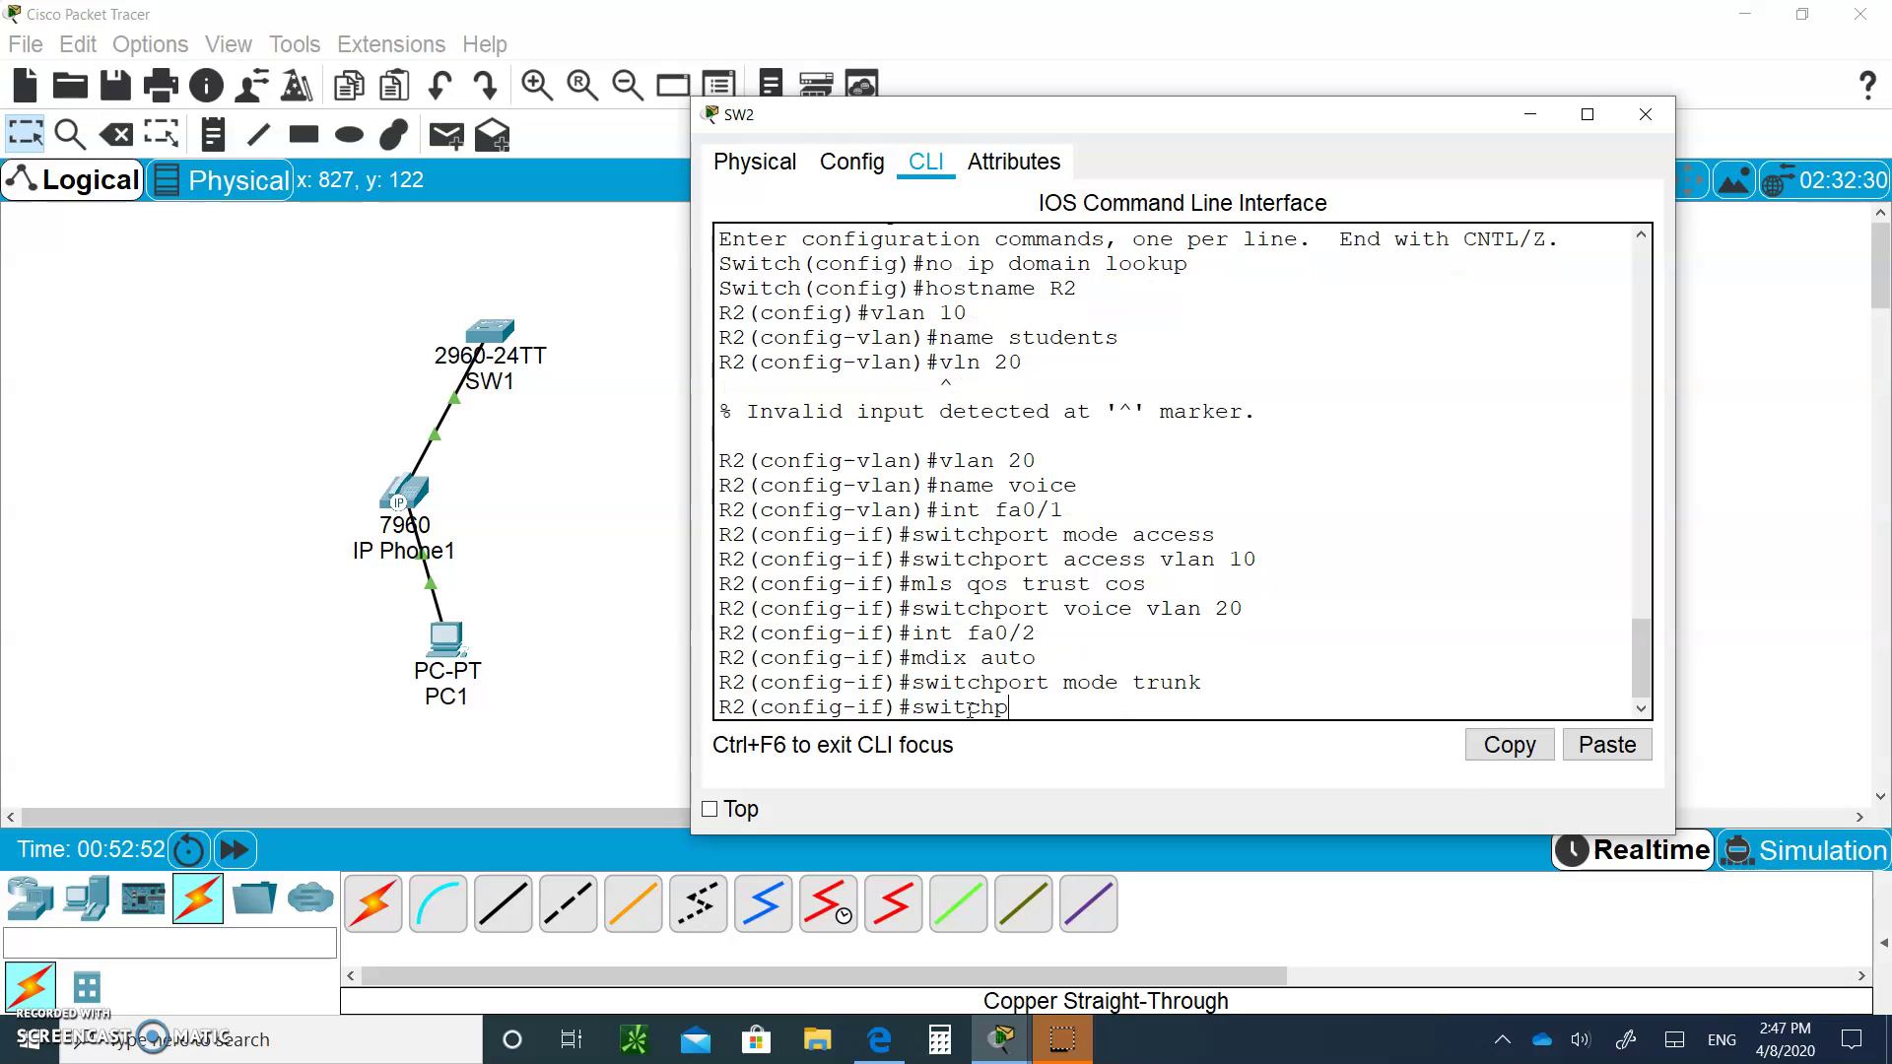
{"action": "type", "text": "switchport nonegotiate"}
{"action": "key", "text": "Return"}
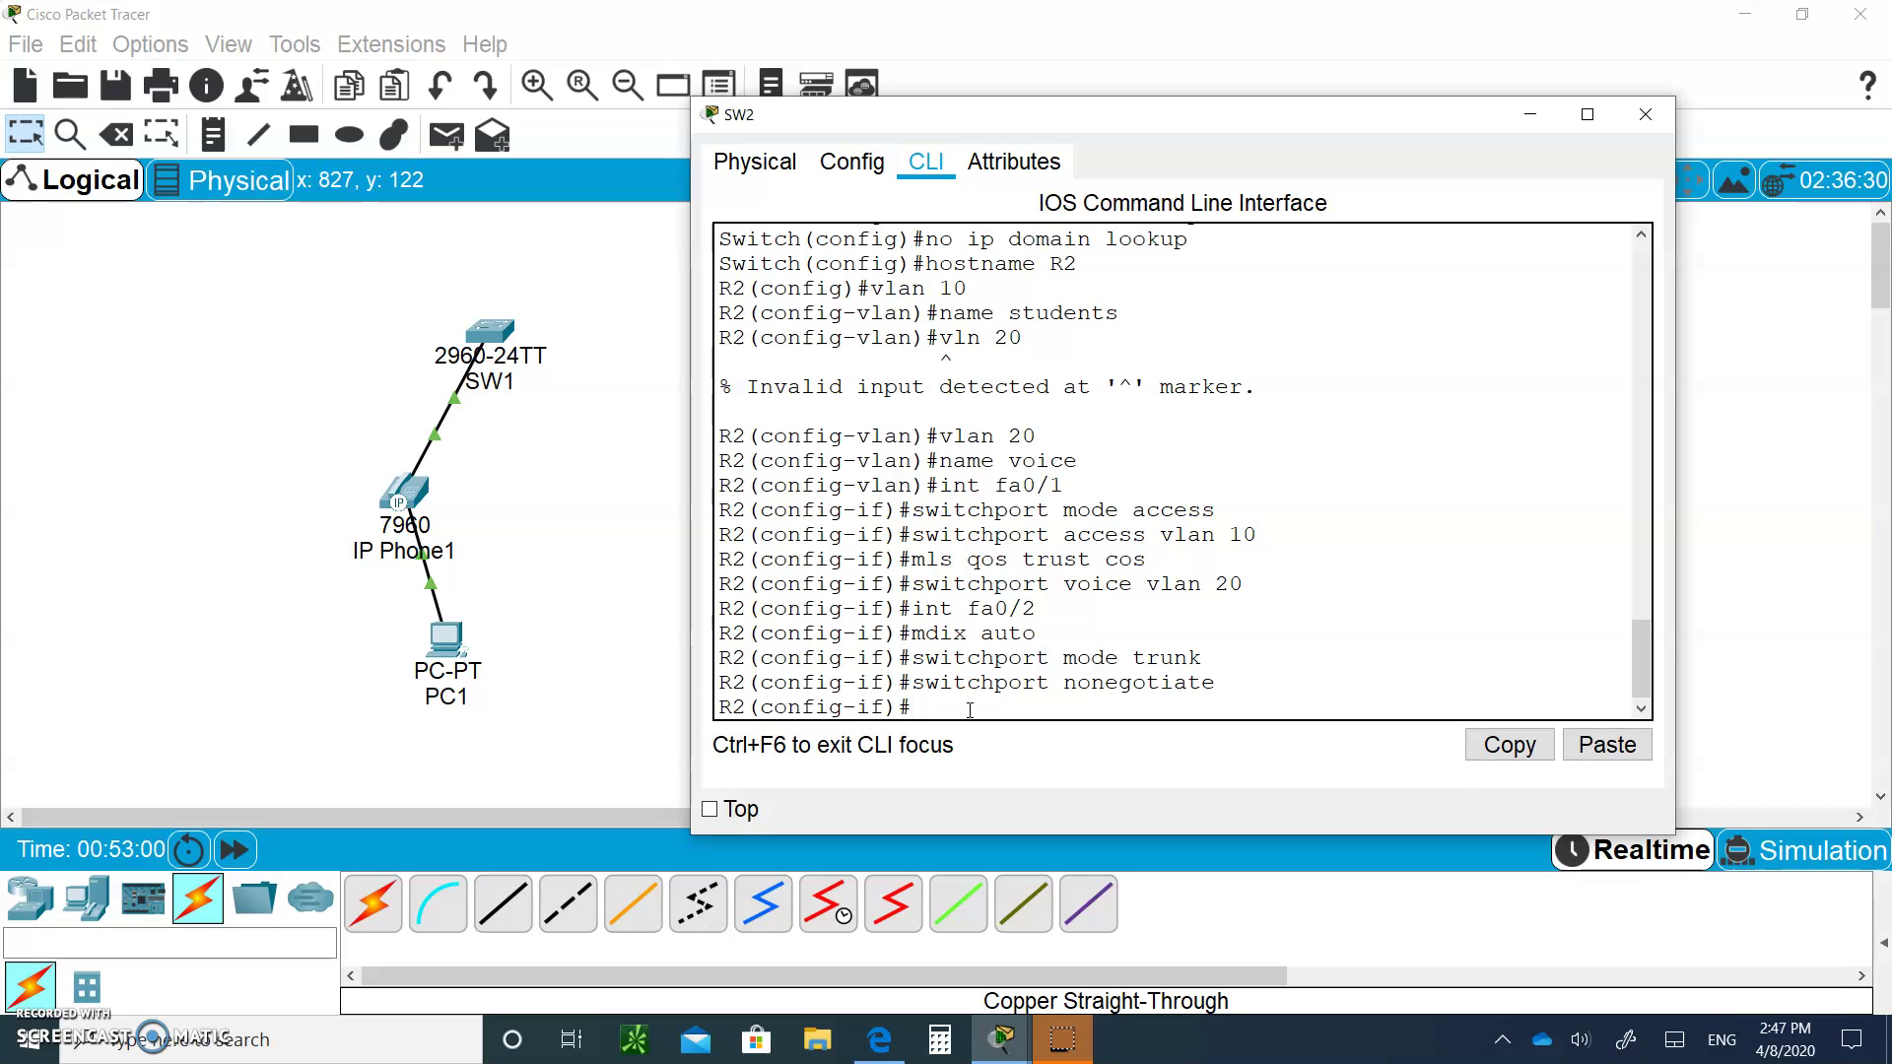
Connect SW1's FastEthernet0/2 to SW2's FastEthernet0/2 with a copper straight-through cable
{"action": "left_click", "coordinate": [283, 654]}
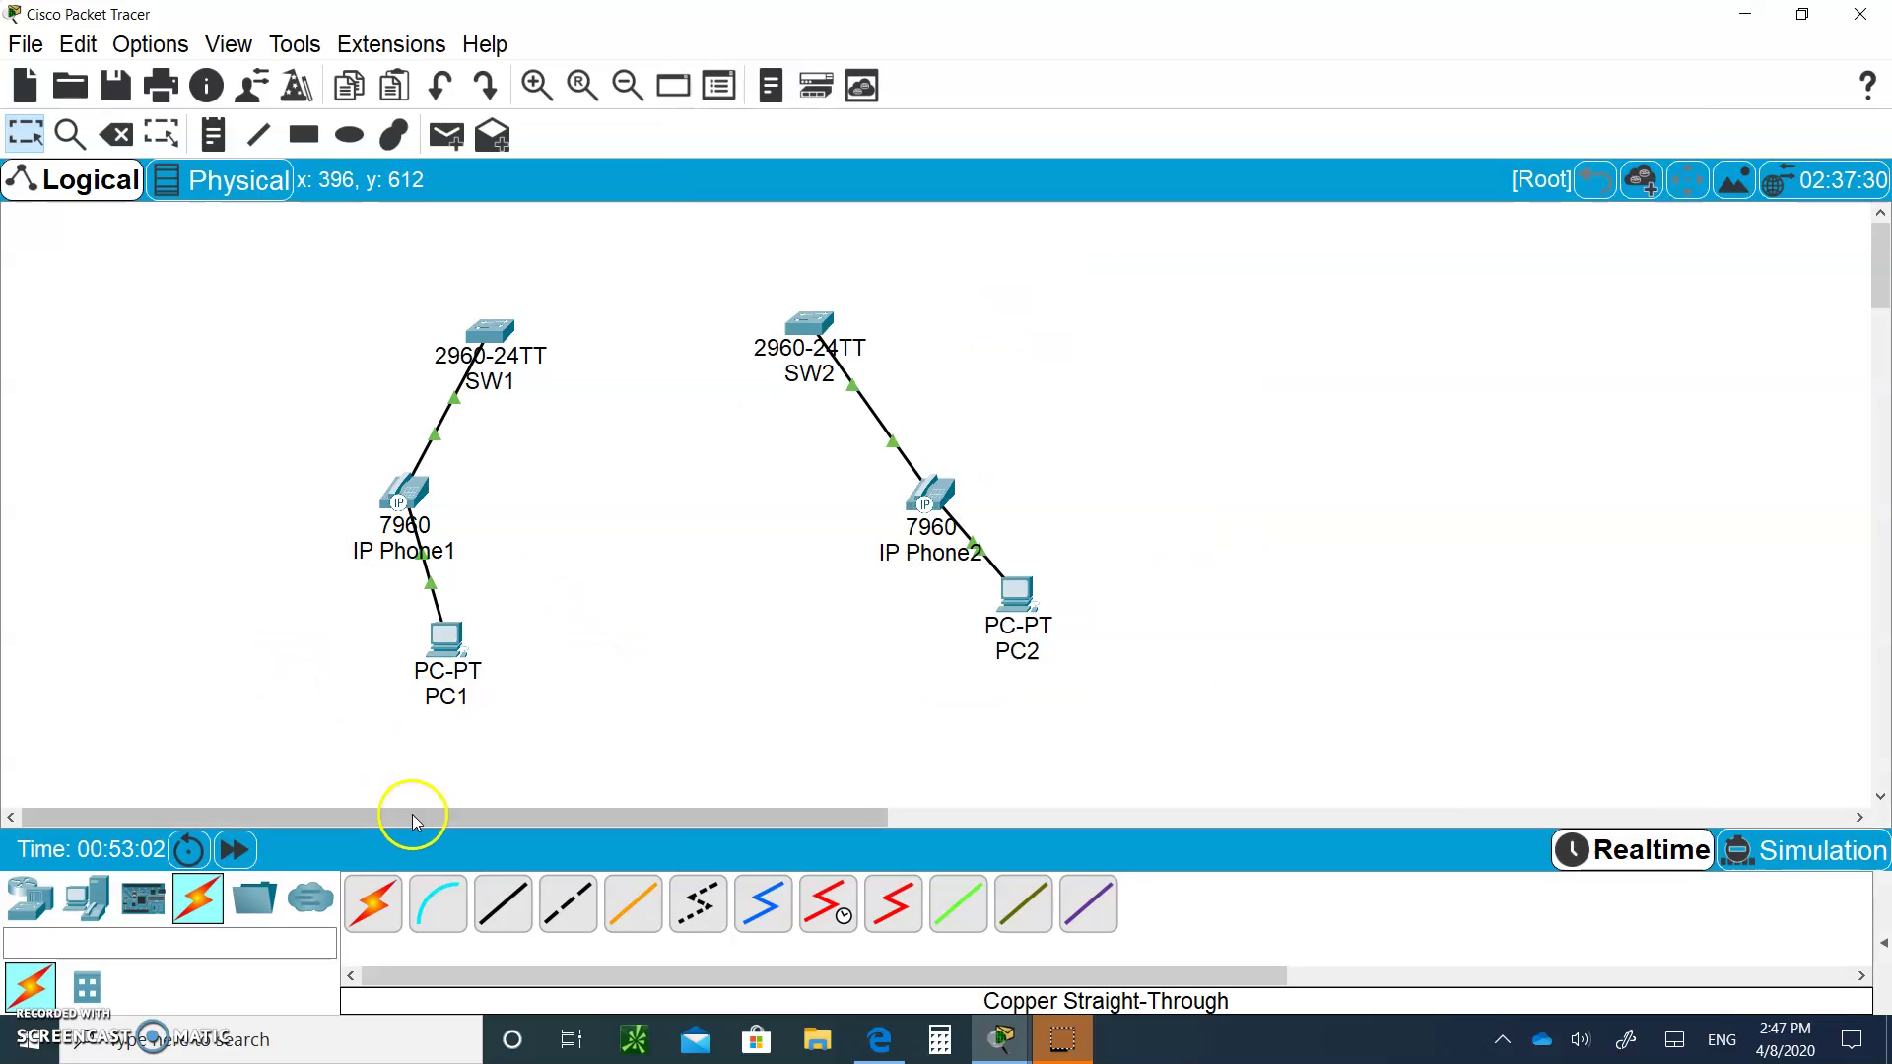
{"action": "left_click", "coordinate": [503, 906]}
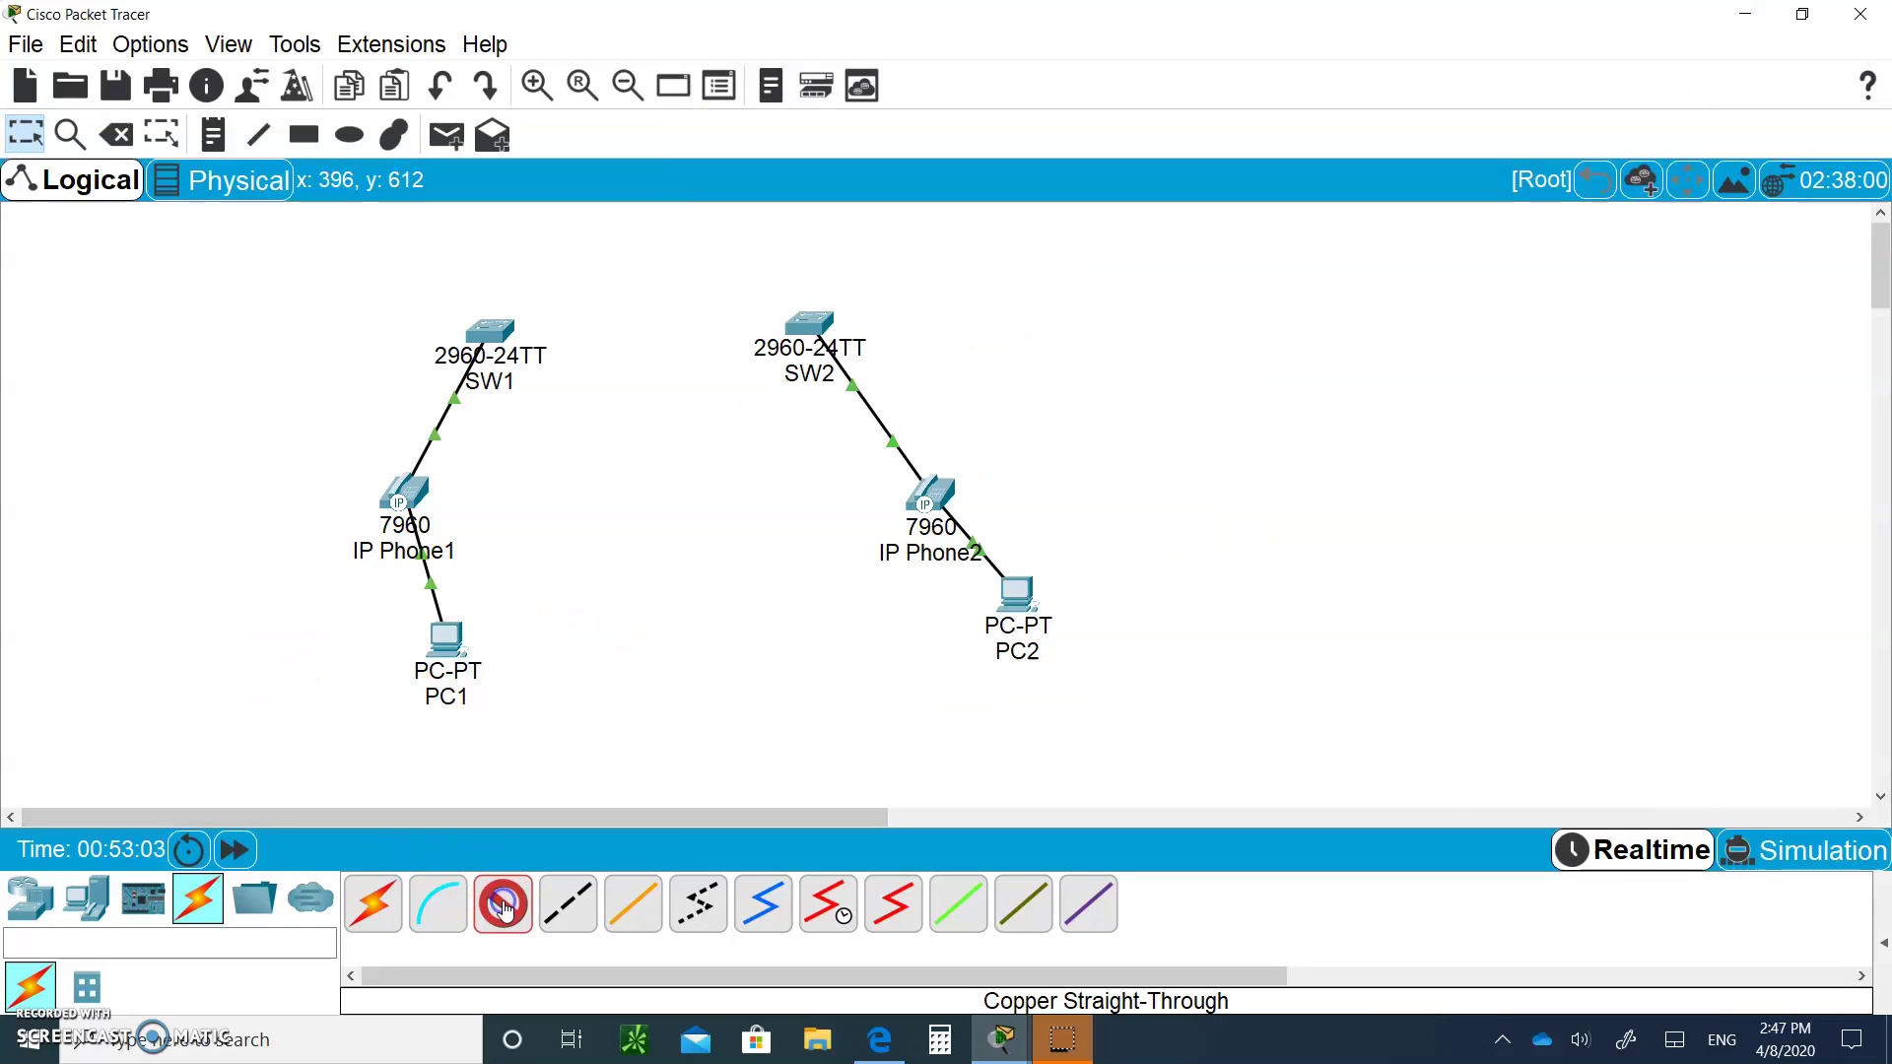
{"action": "left_click", "coordinate": [488, 331]}
{"action": "left_click", "coordinate": [612, 46]}
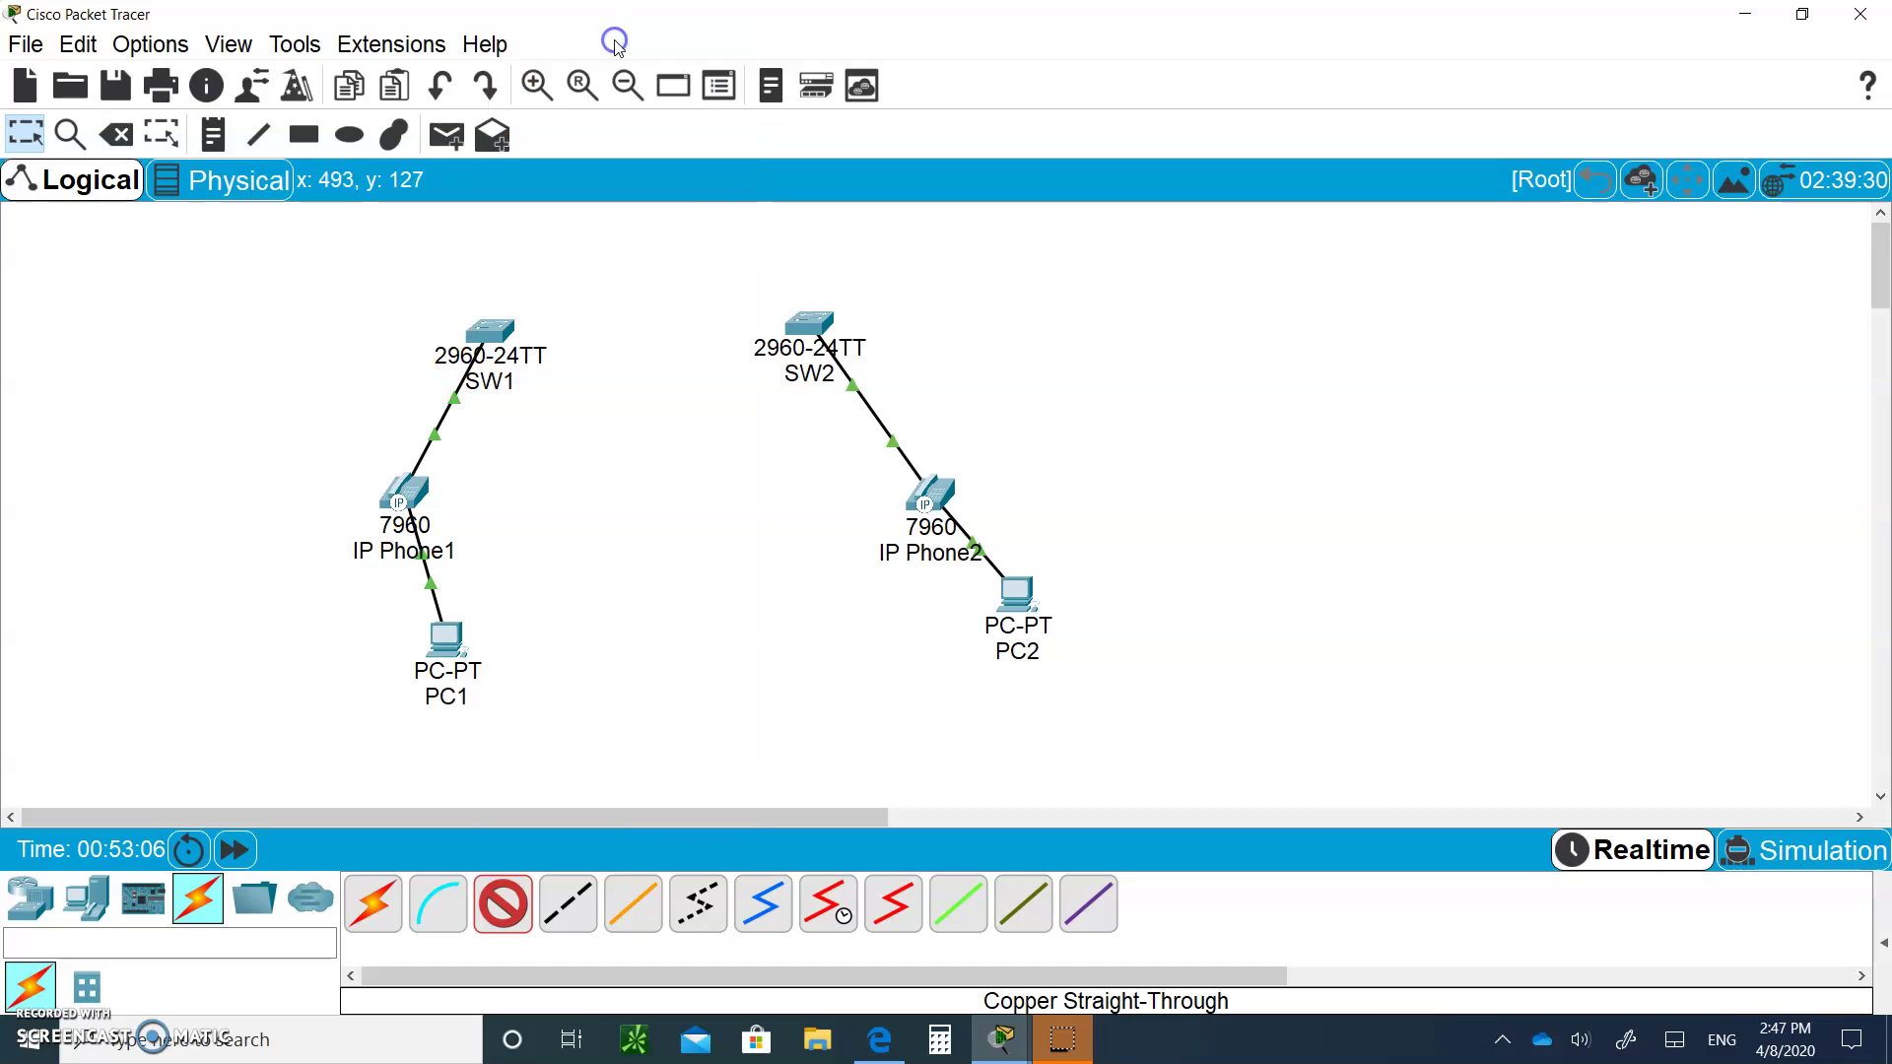
{"action": "left_click", "coordinate": [804, 325]}
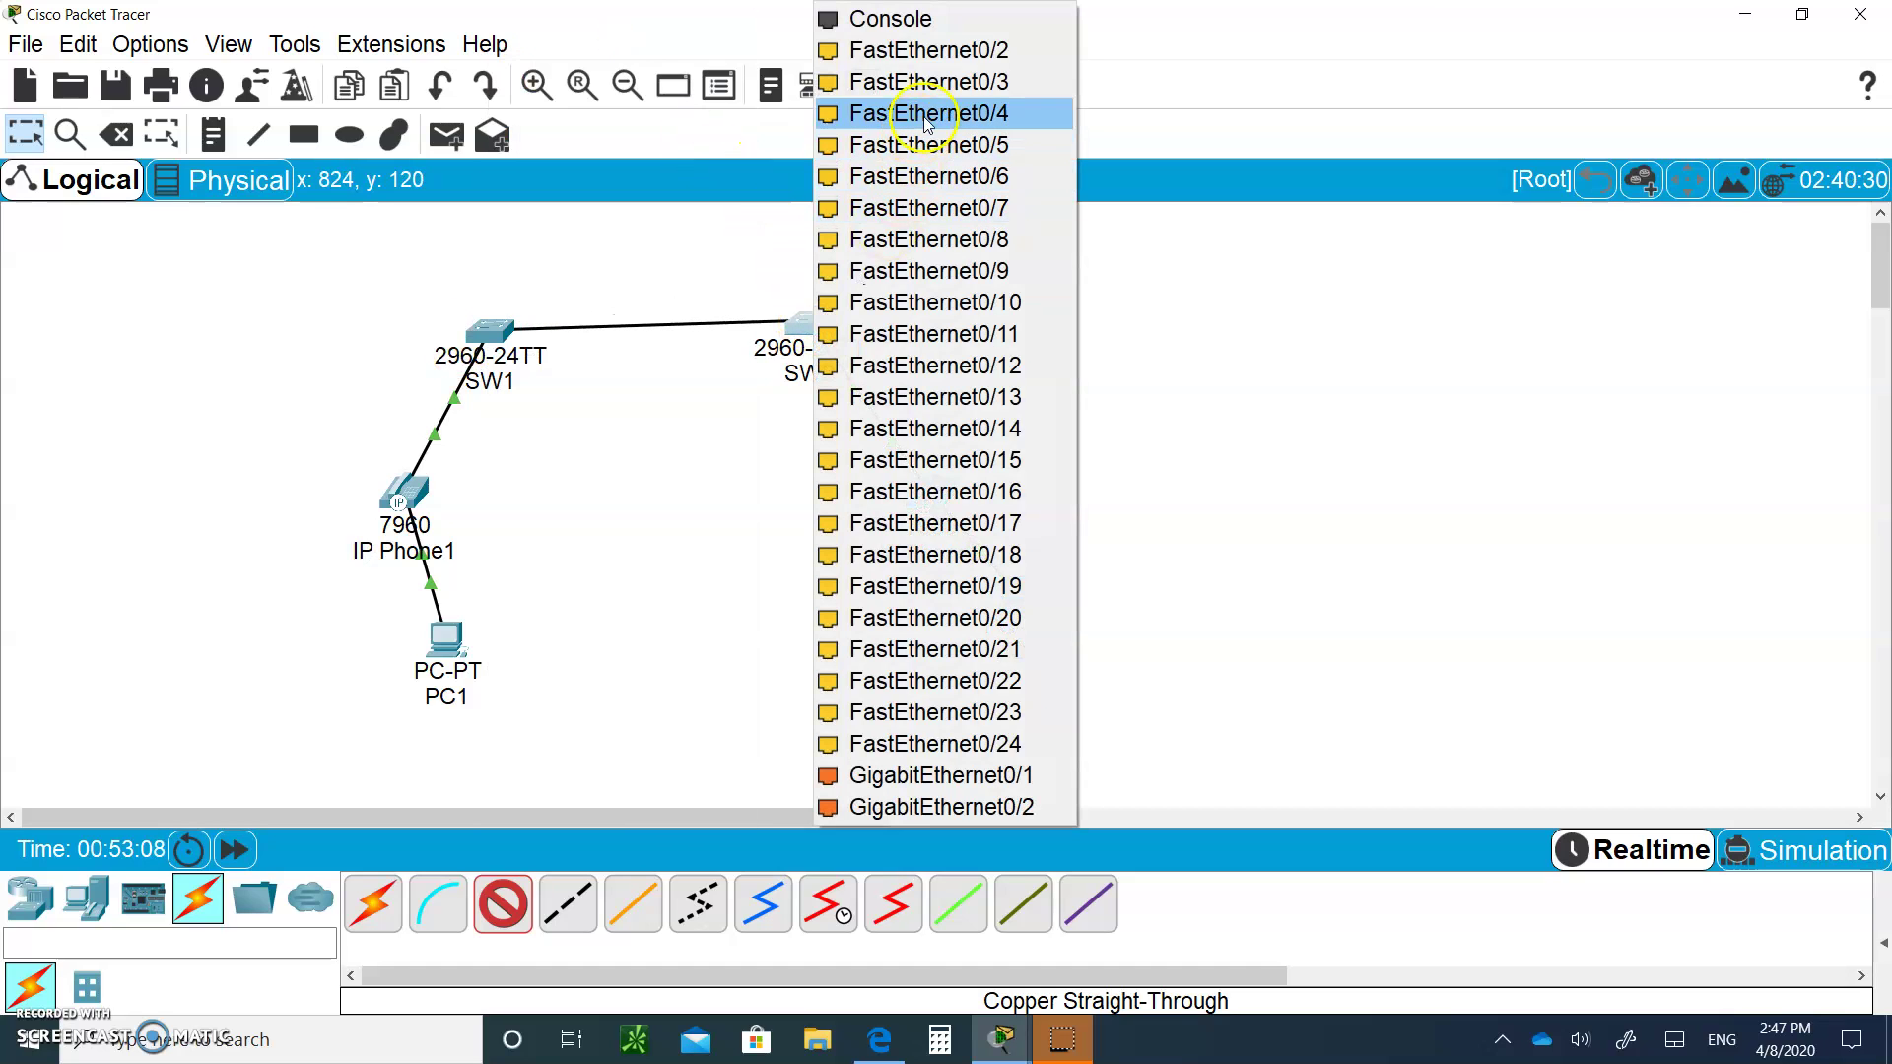
{"action": "left_click", "coordinate": [936, 54]}
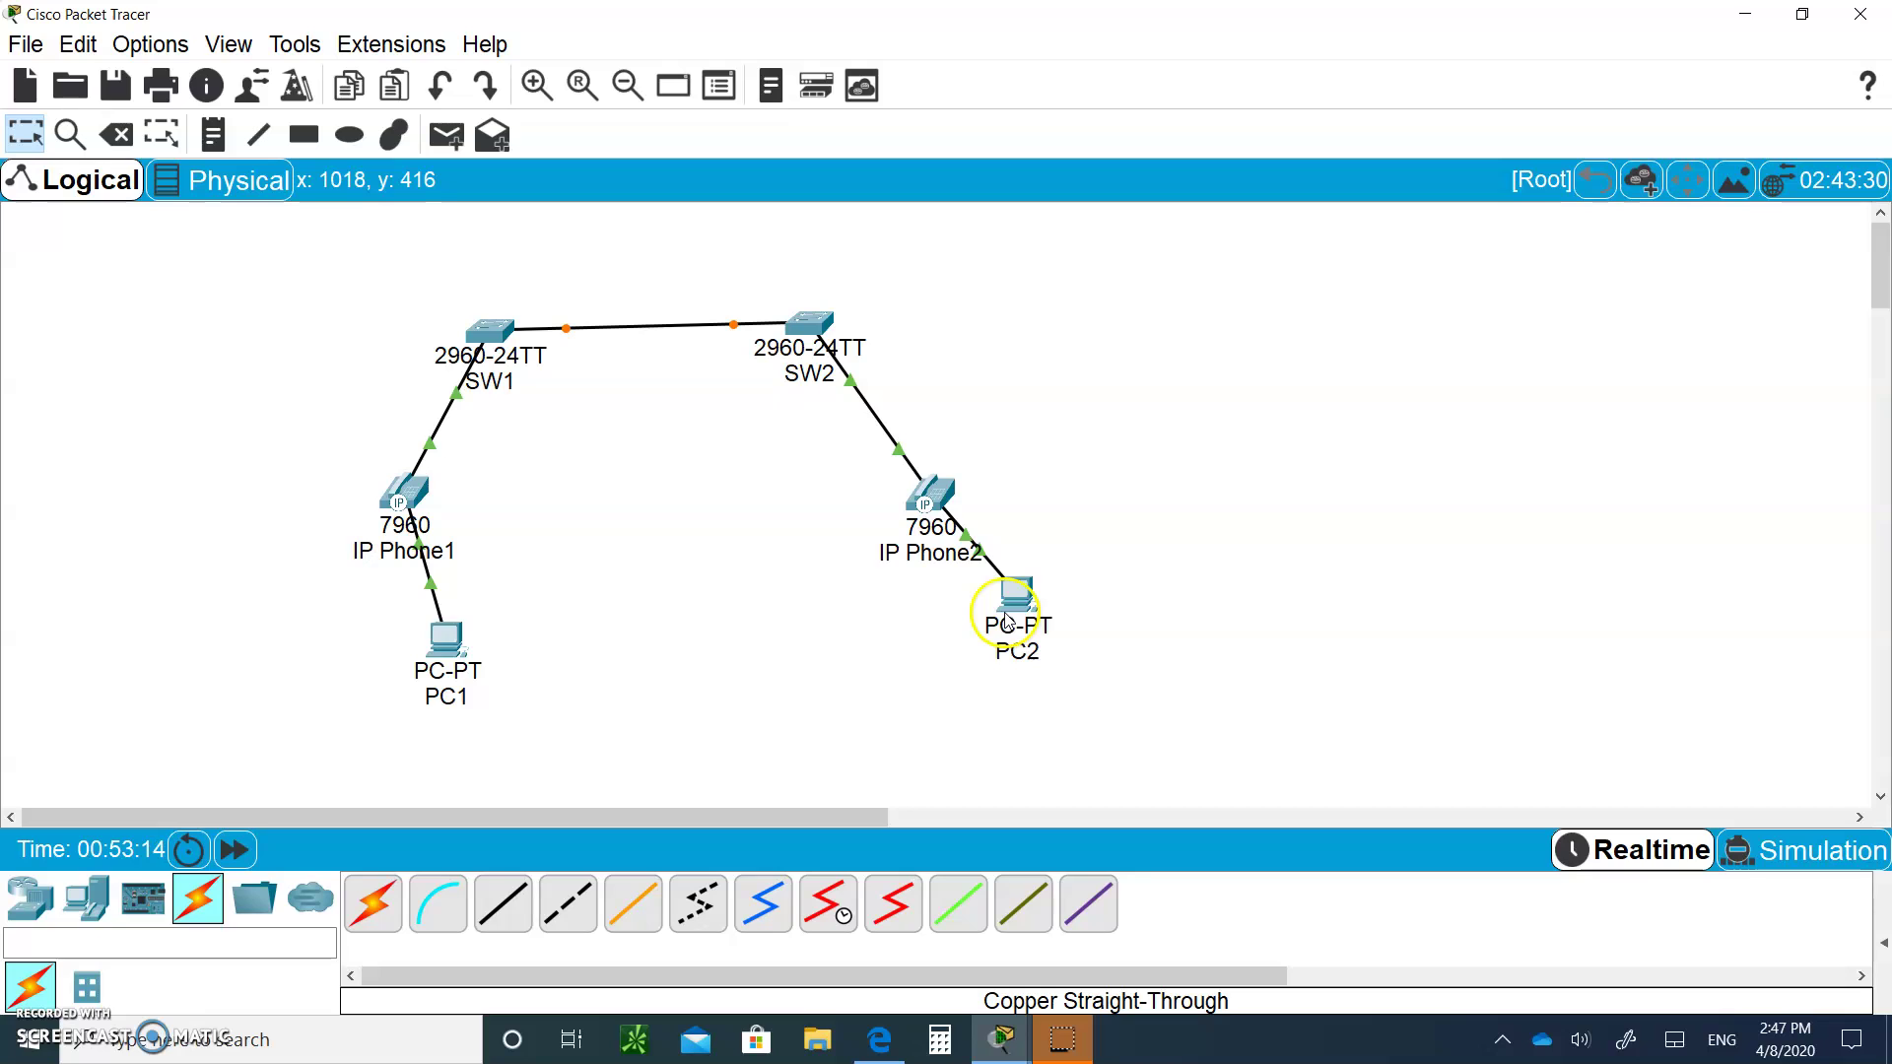
Give PC1 the static IP address 192.168.10.1 with subnet mask 255.255.255.0, and close its window
{"action": "left_click", "coordinate": [449, 640]}
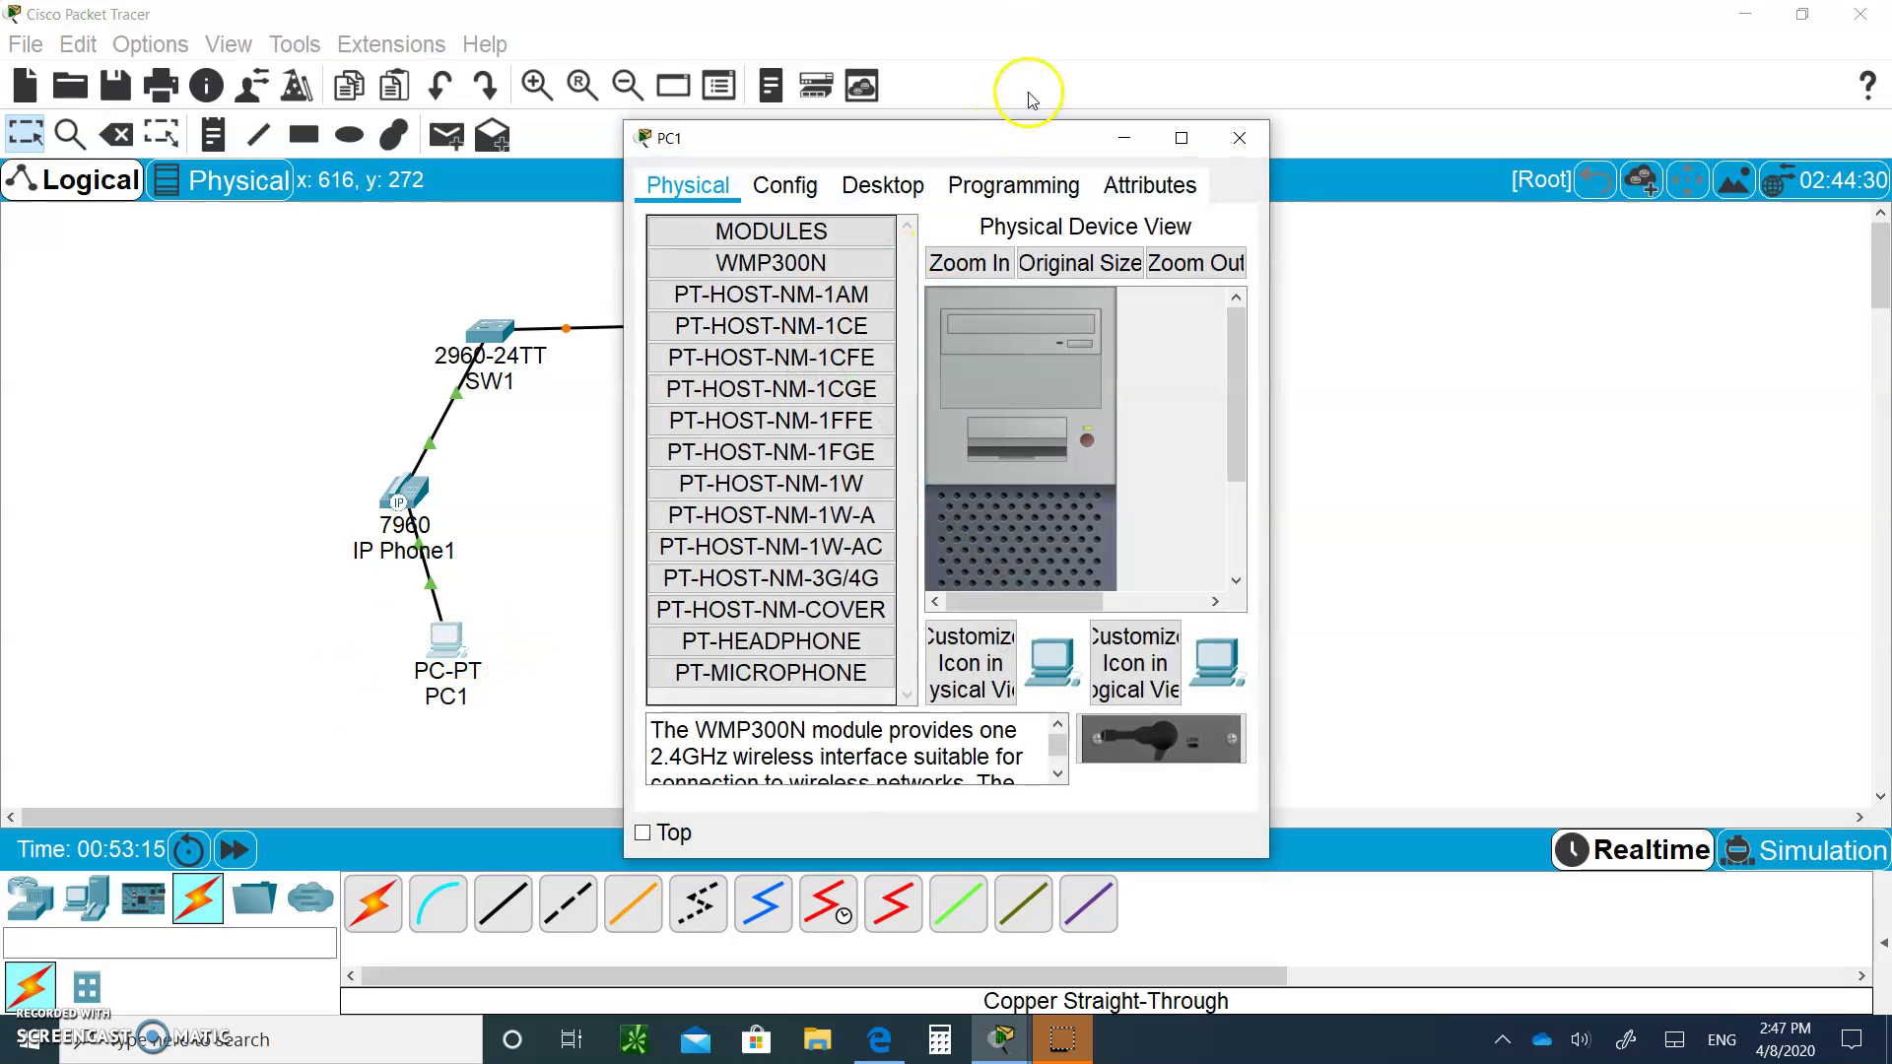
{"action": "left_click_drag", "start_coordinate": [1014, 144], "coordinate": [1322, 131]}
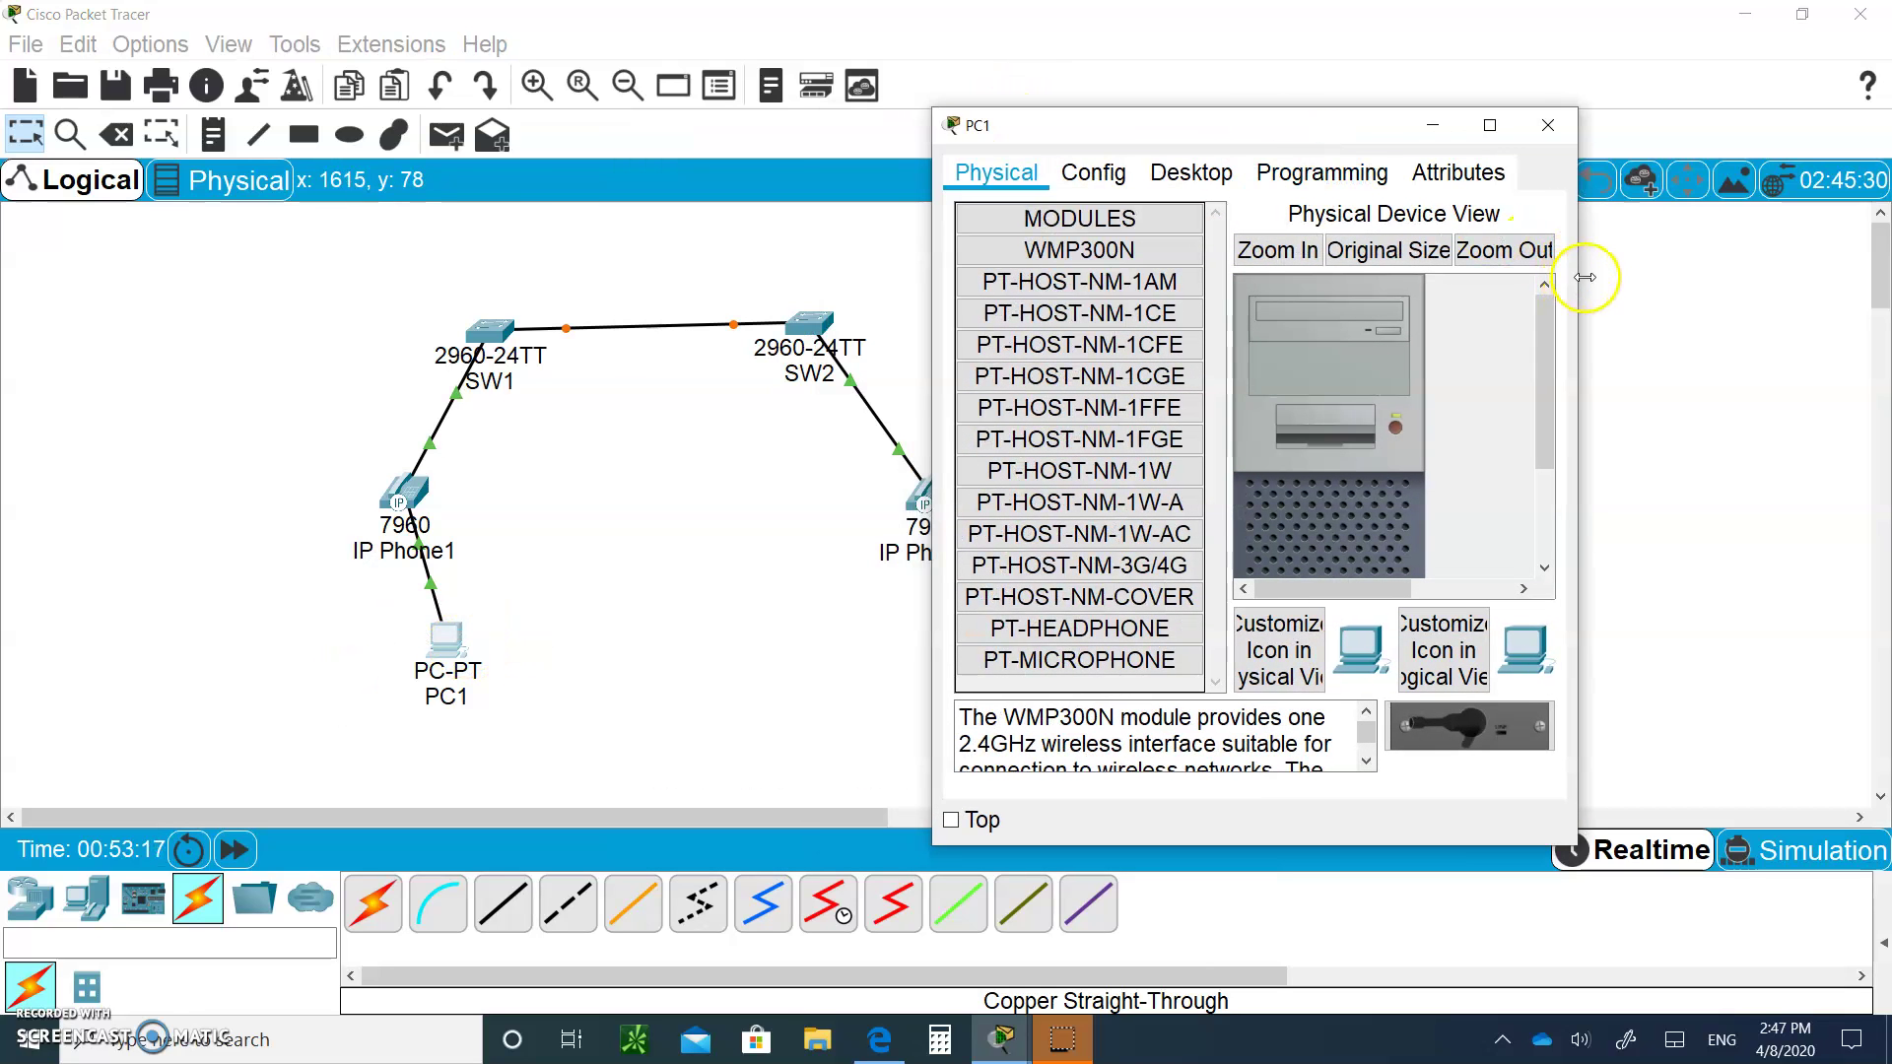
{"action": "left_click", "coordinate": [515, 601]}
{"action": "left_click", "coordinate": [433, 638]}
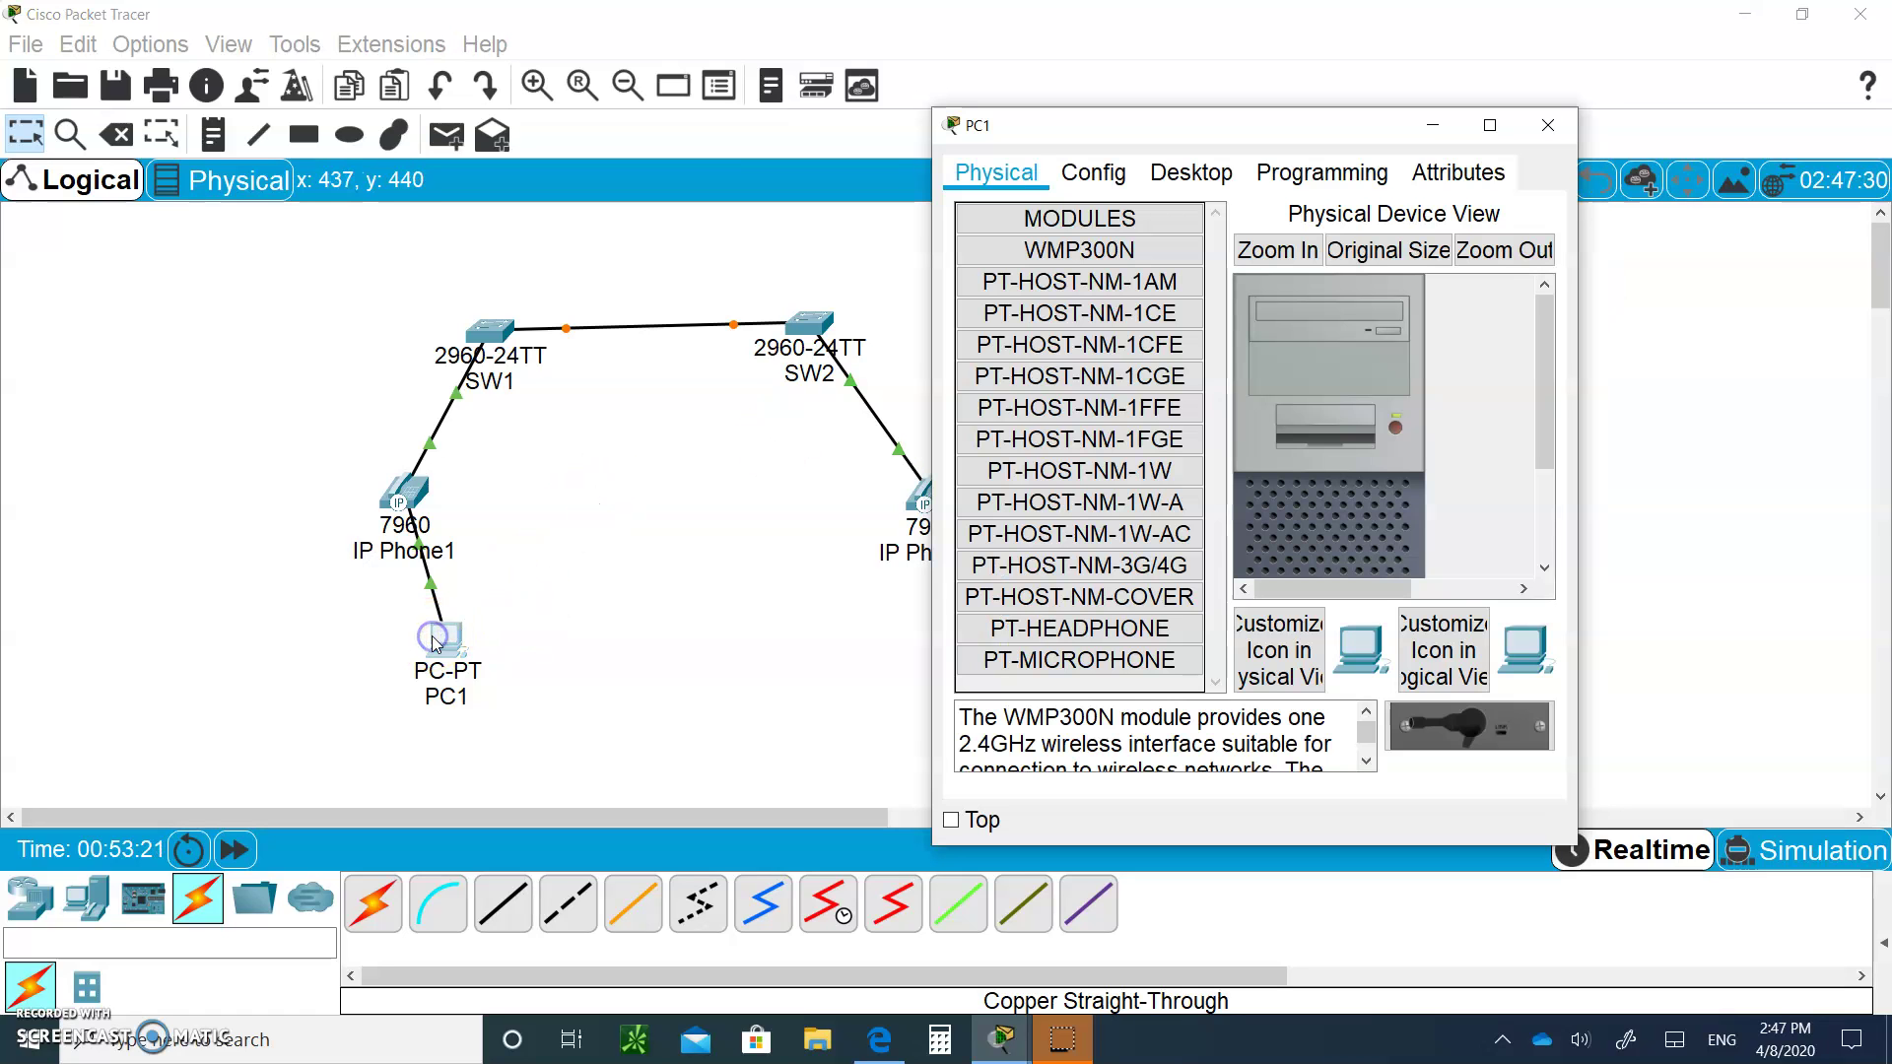
{"action": "left_click", "coordinate": [1192, 175]}
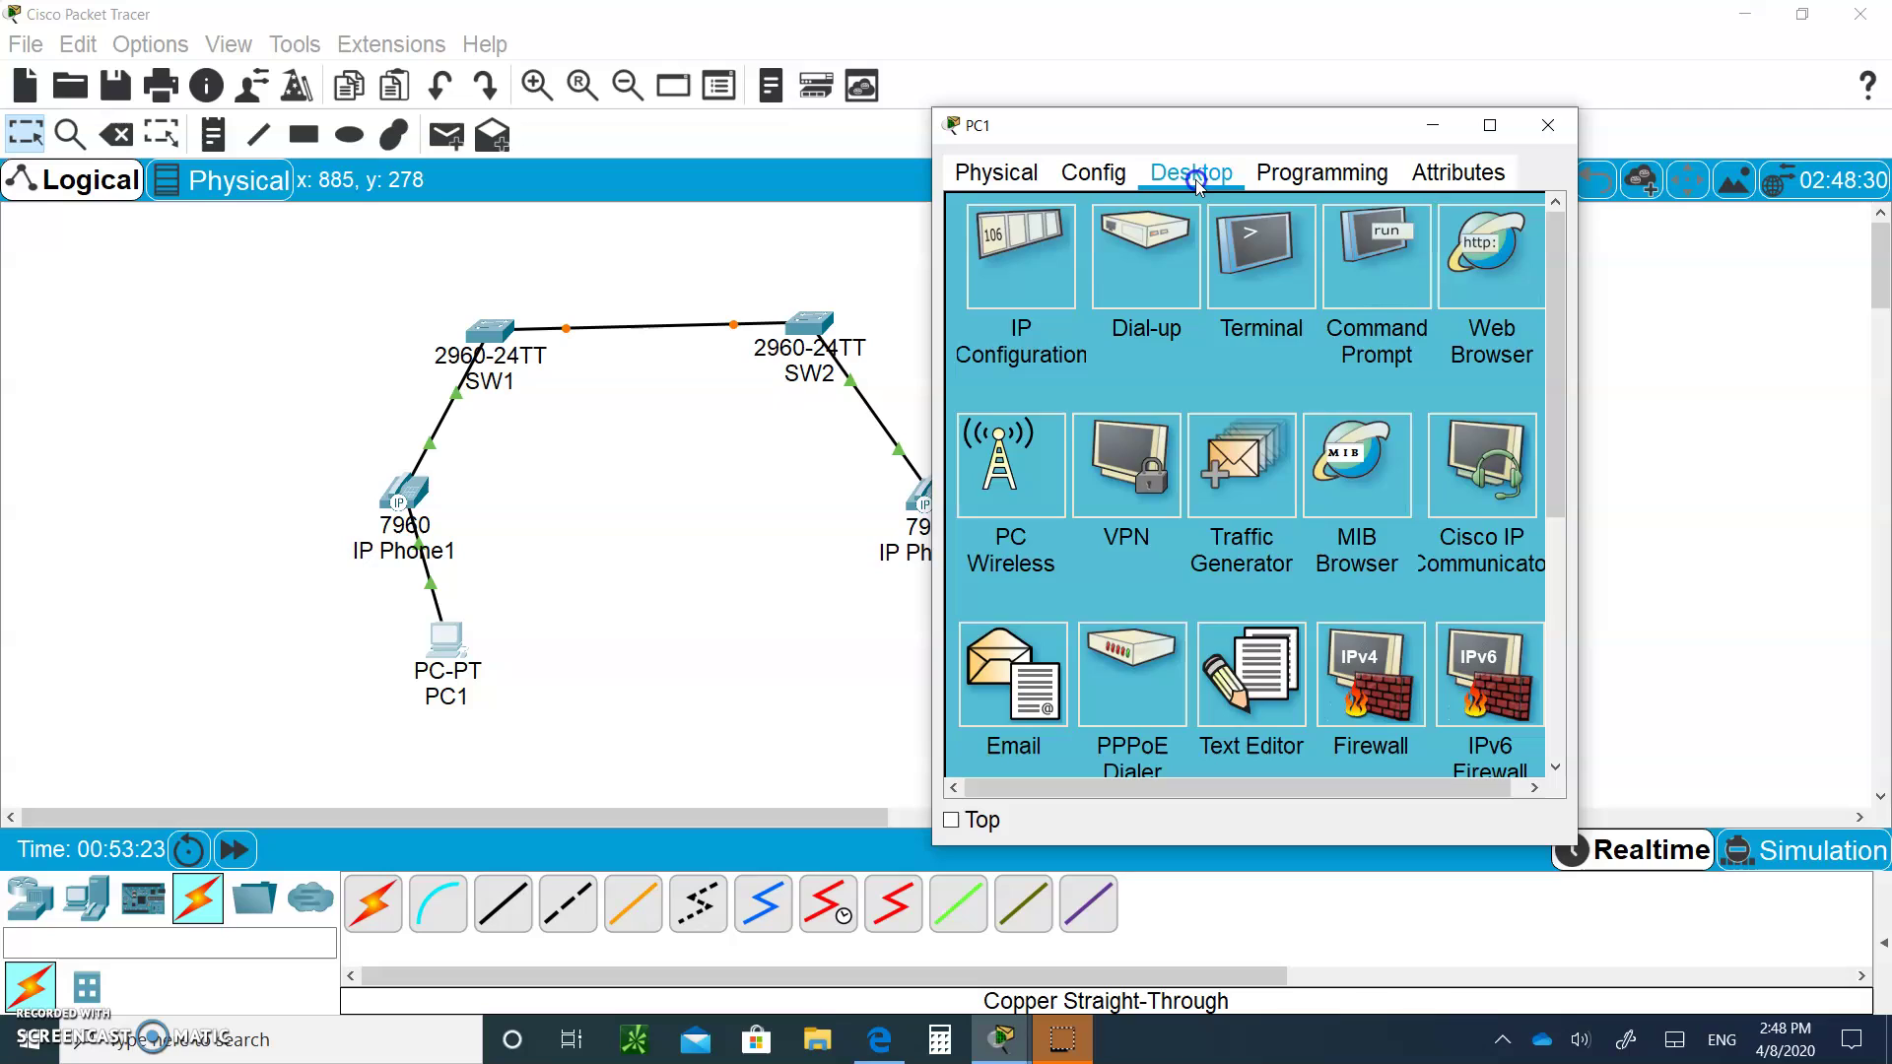
{"action": "left_click", "coordinate": [1046, 244]}
{"action": "left_click", "coordinate": [1190, 357]}
{"action": "type", "text": "192.1"}
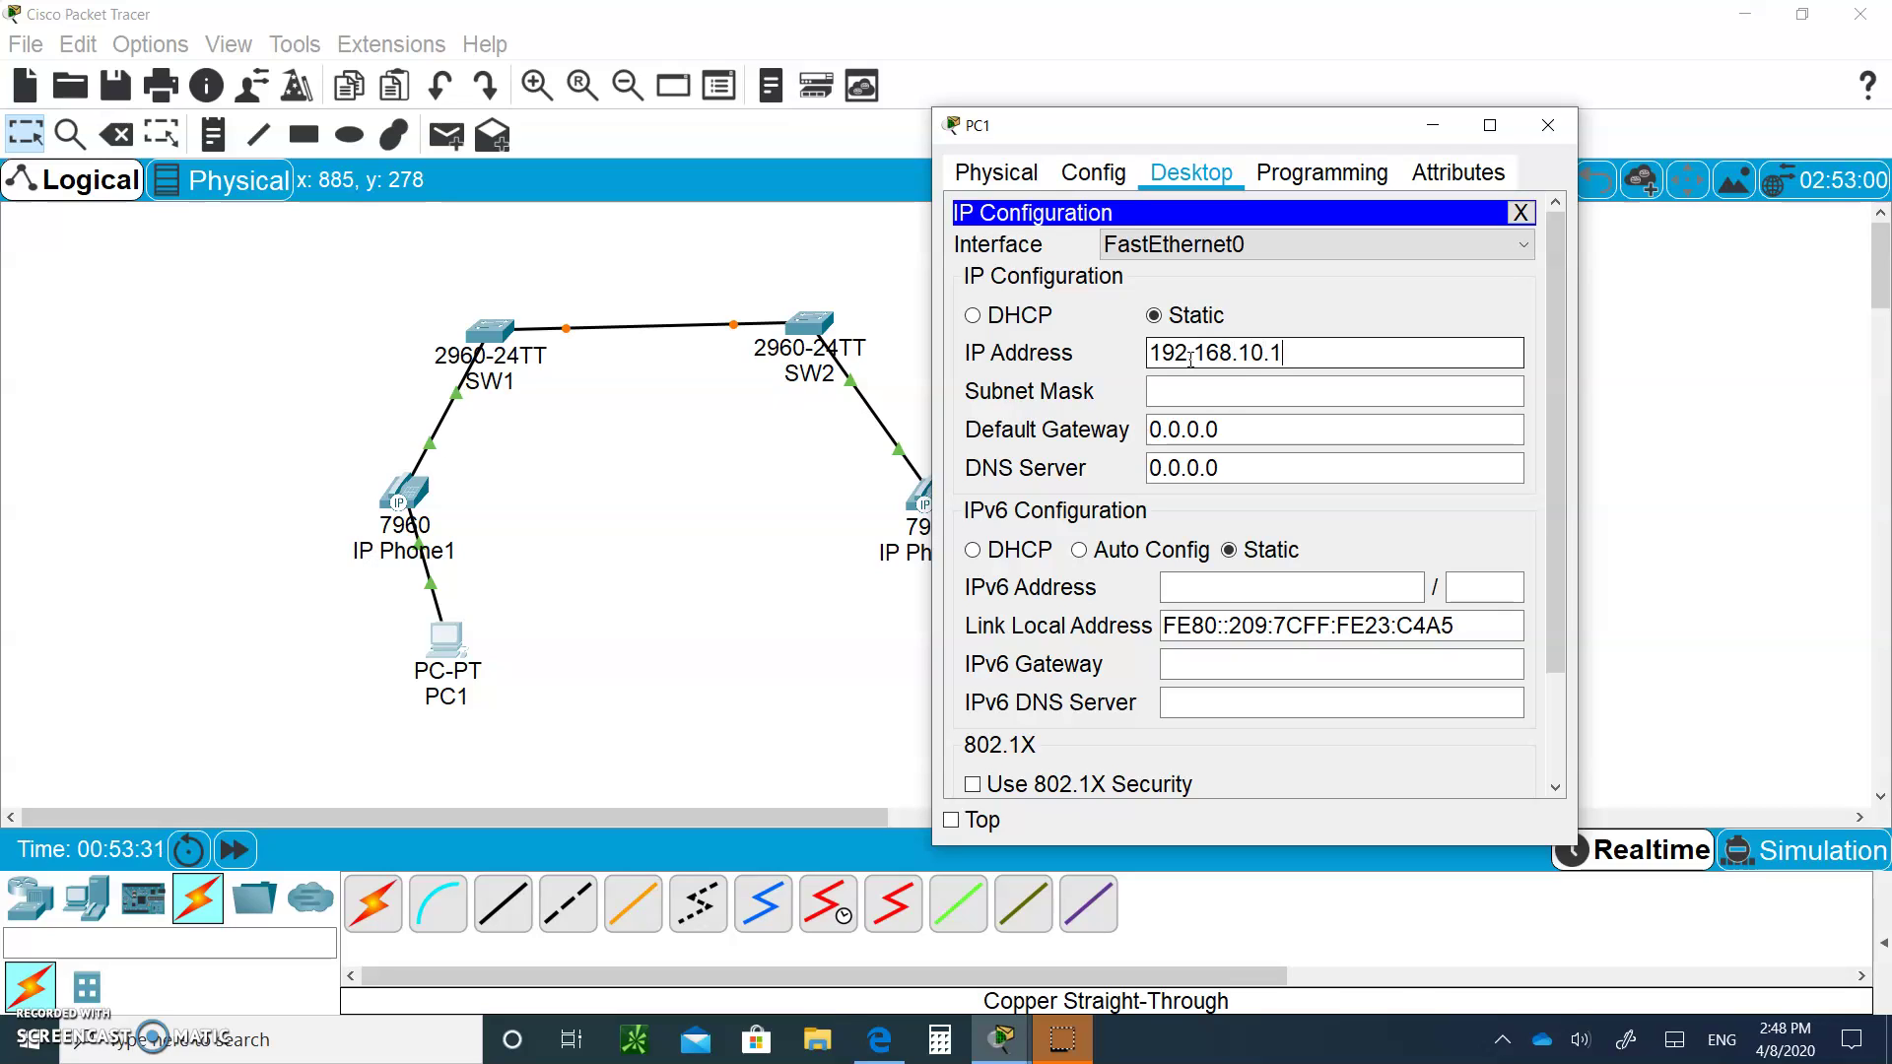
{"action": "type", "text": "68.10.1"}
{"action": "key", "text": "Tab"}
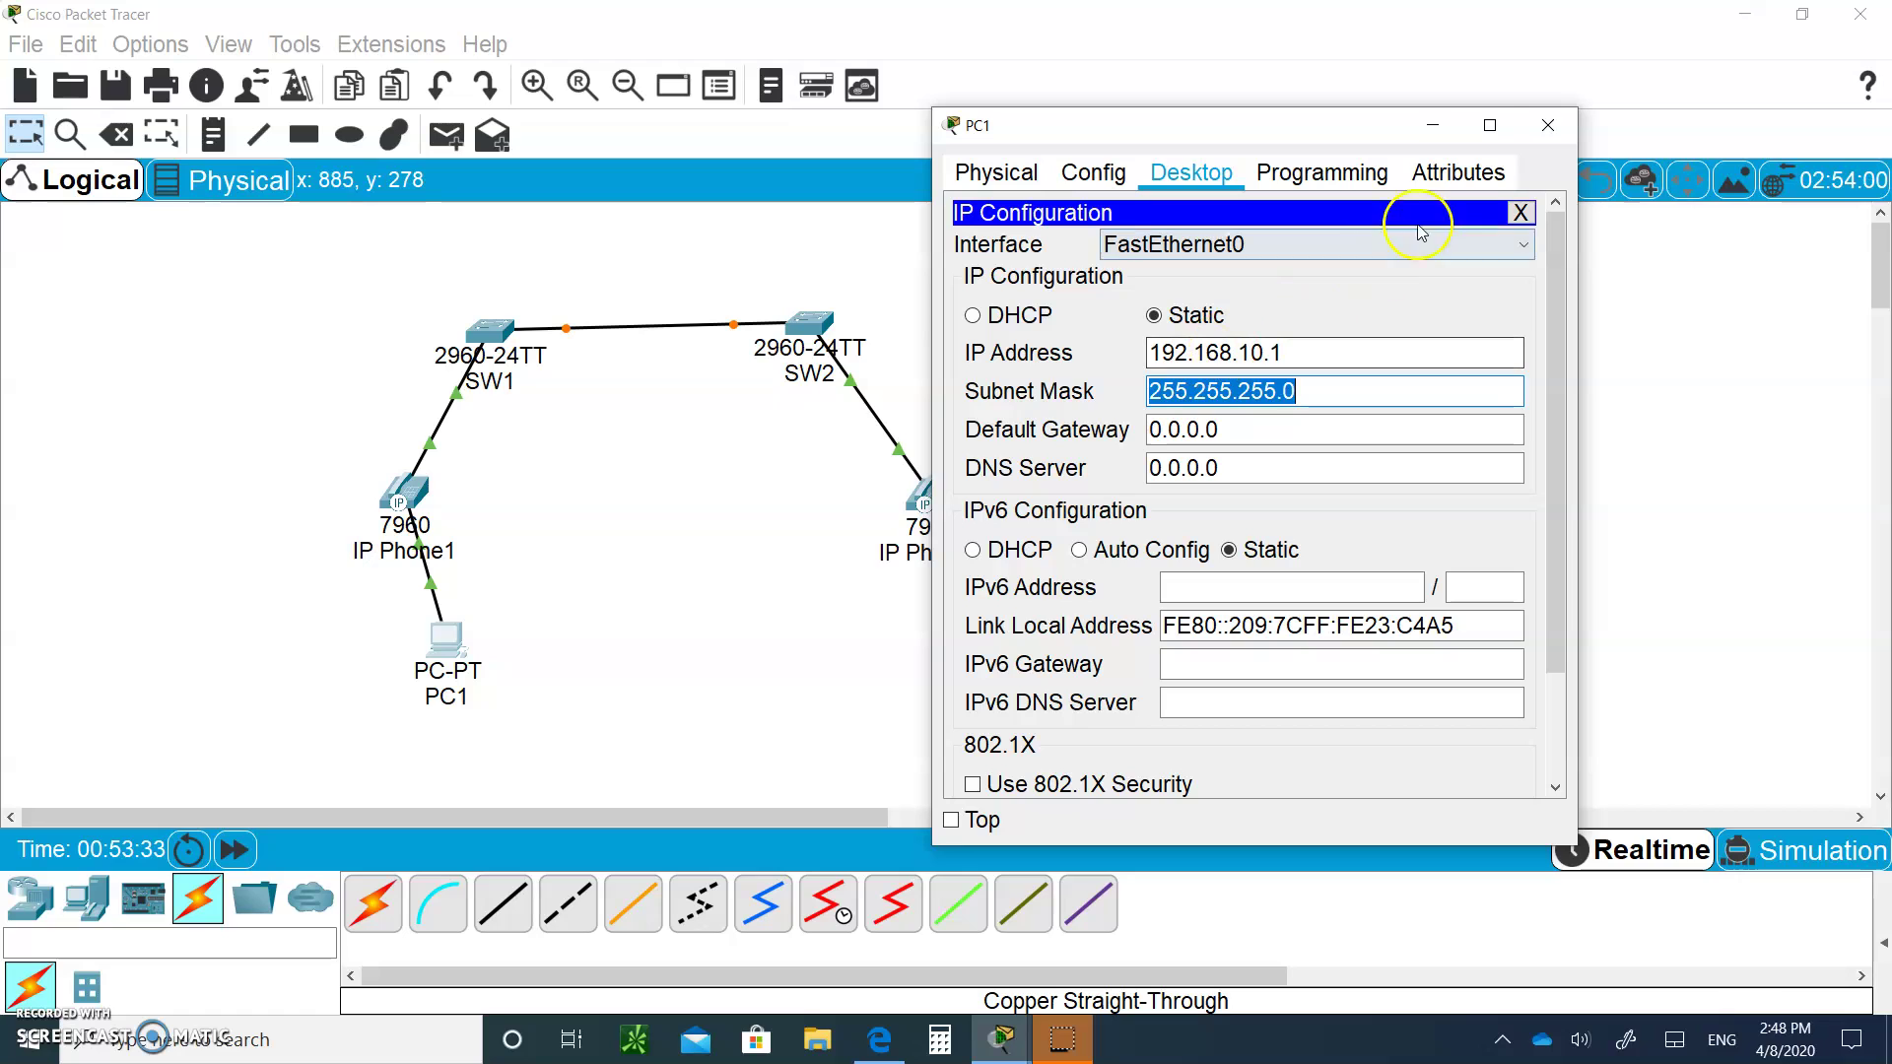
{"action": "left_click", "coordinate": [1548, 124]}
Give PC2 the static IP address 192.168.10.2 with subnet mask 255.255.255.0, and close its window
{"action": "left_click", "coordinate": [1021, 591]}
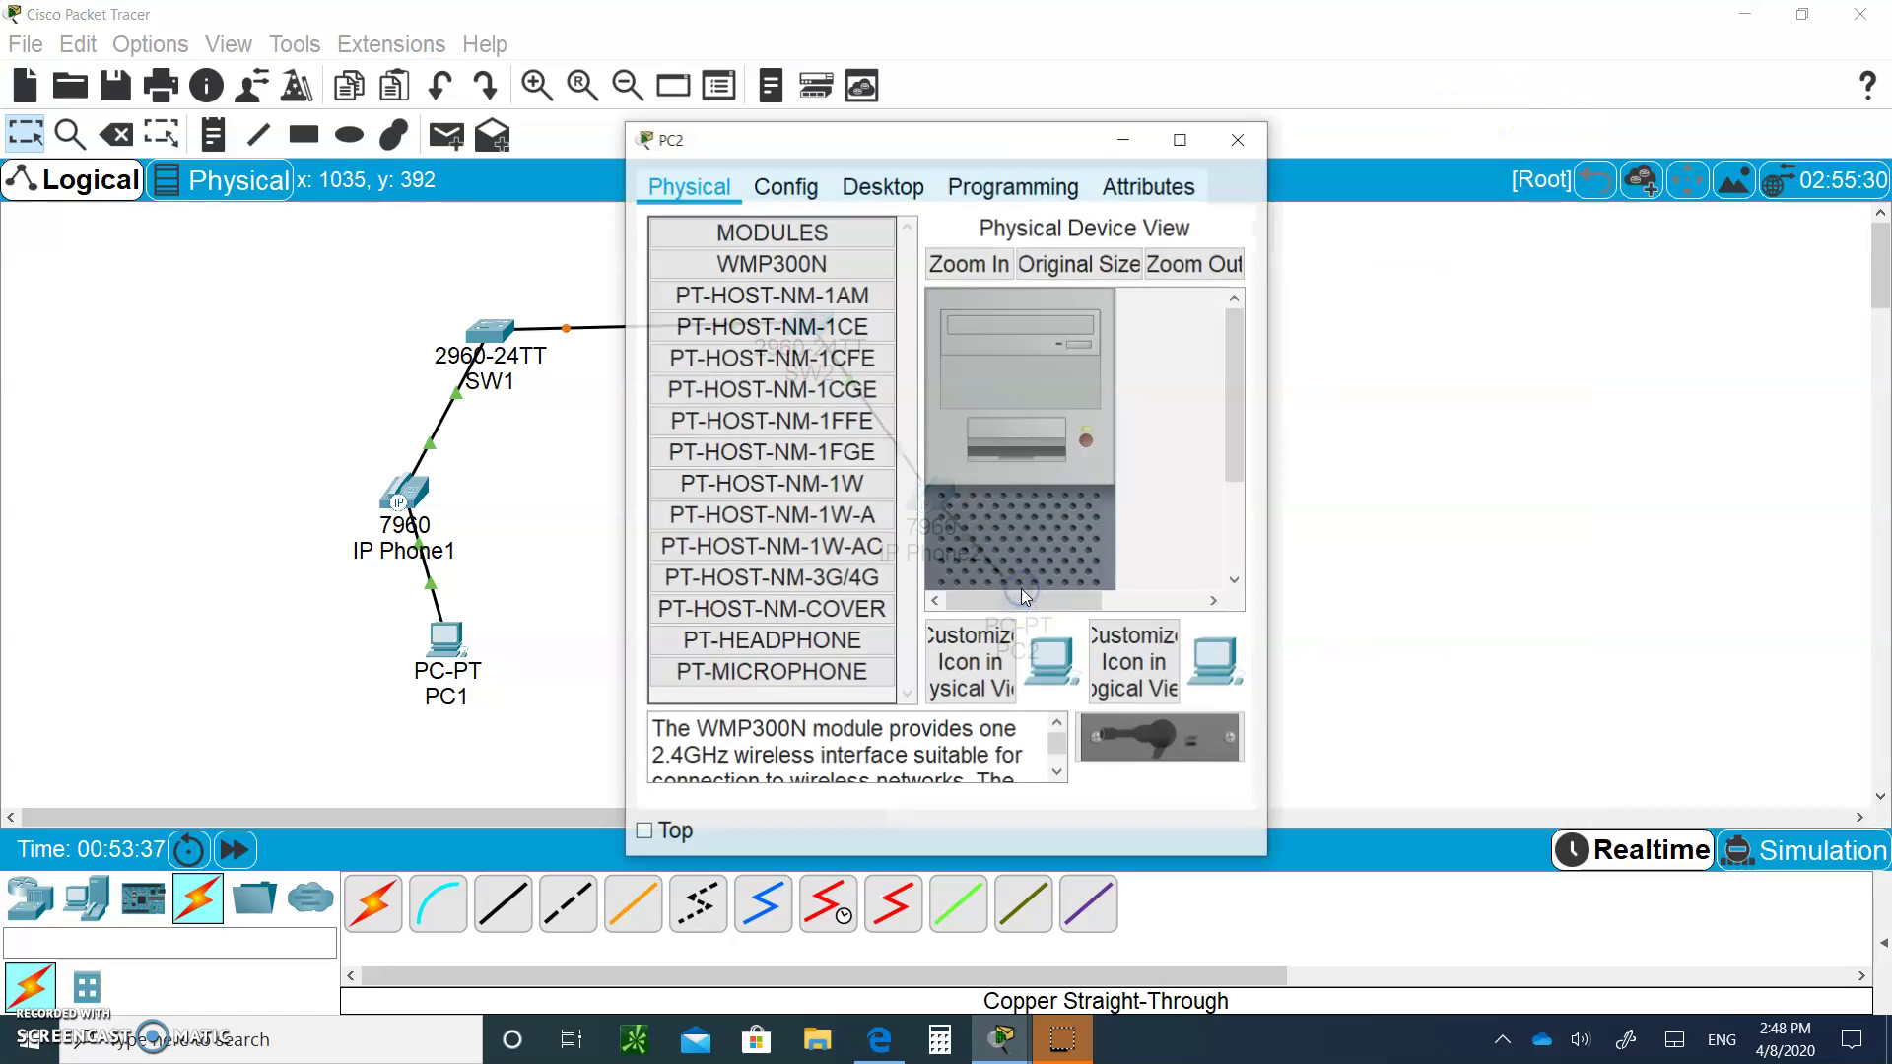
{"action": "left_click_drag", "start_coordinate": [985, 130], "coordinate": [1435, 102]}
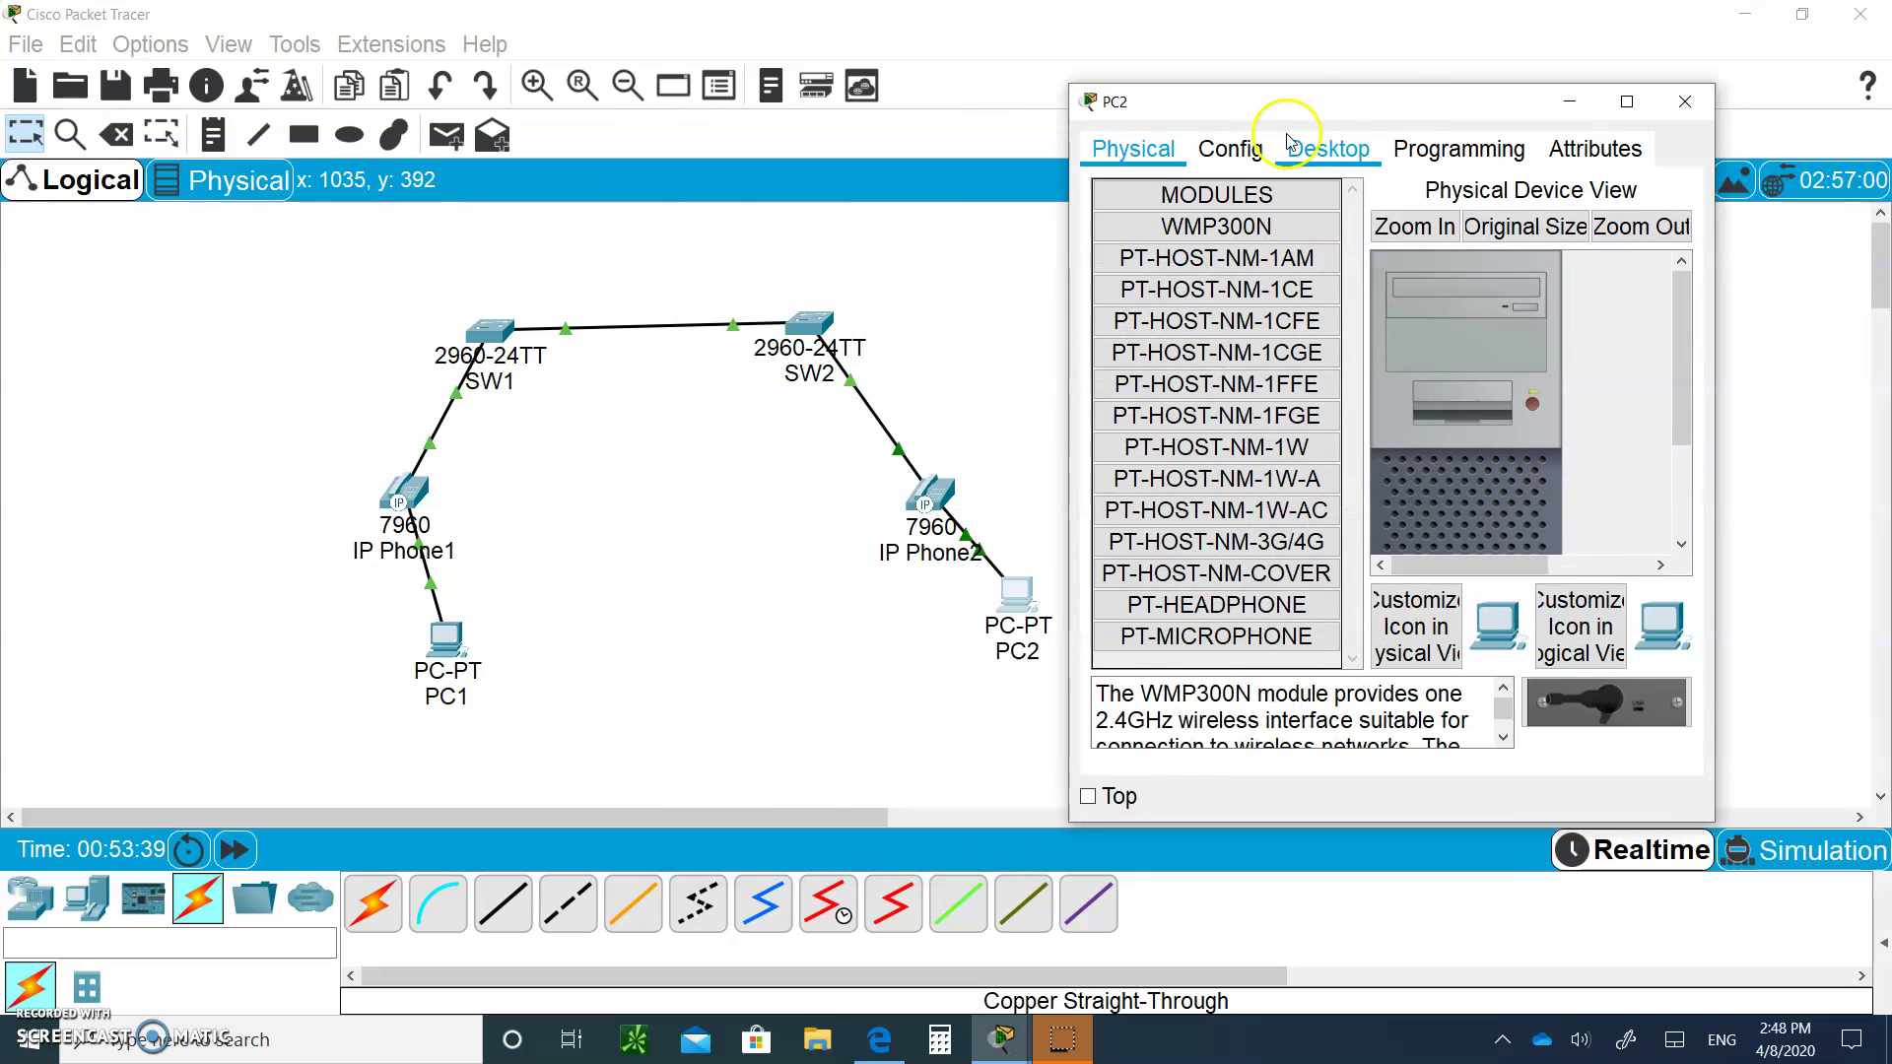
{"action": "left_click", "coordinate": [1325, 145]}
{"action": "left_click", "coordinate": [1130, 218]}
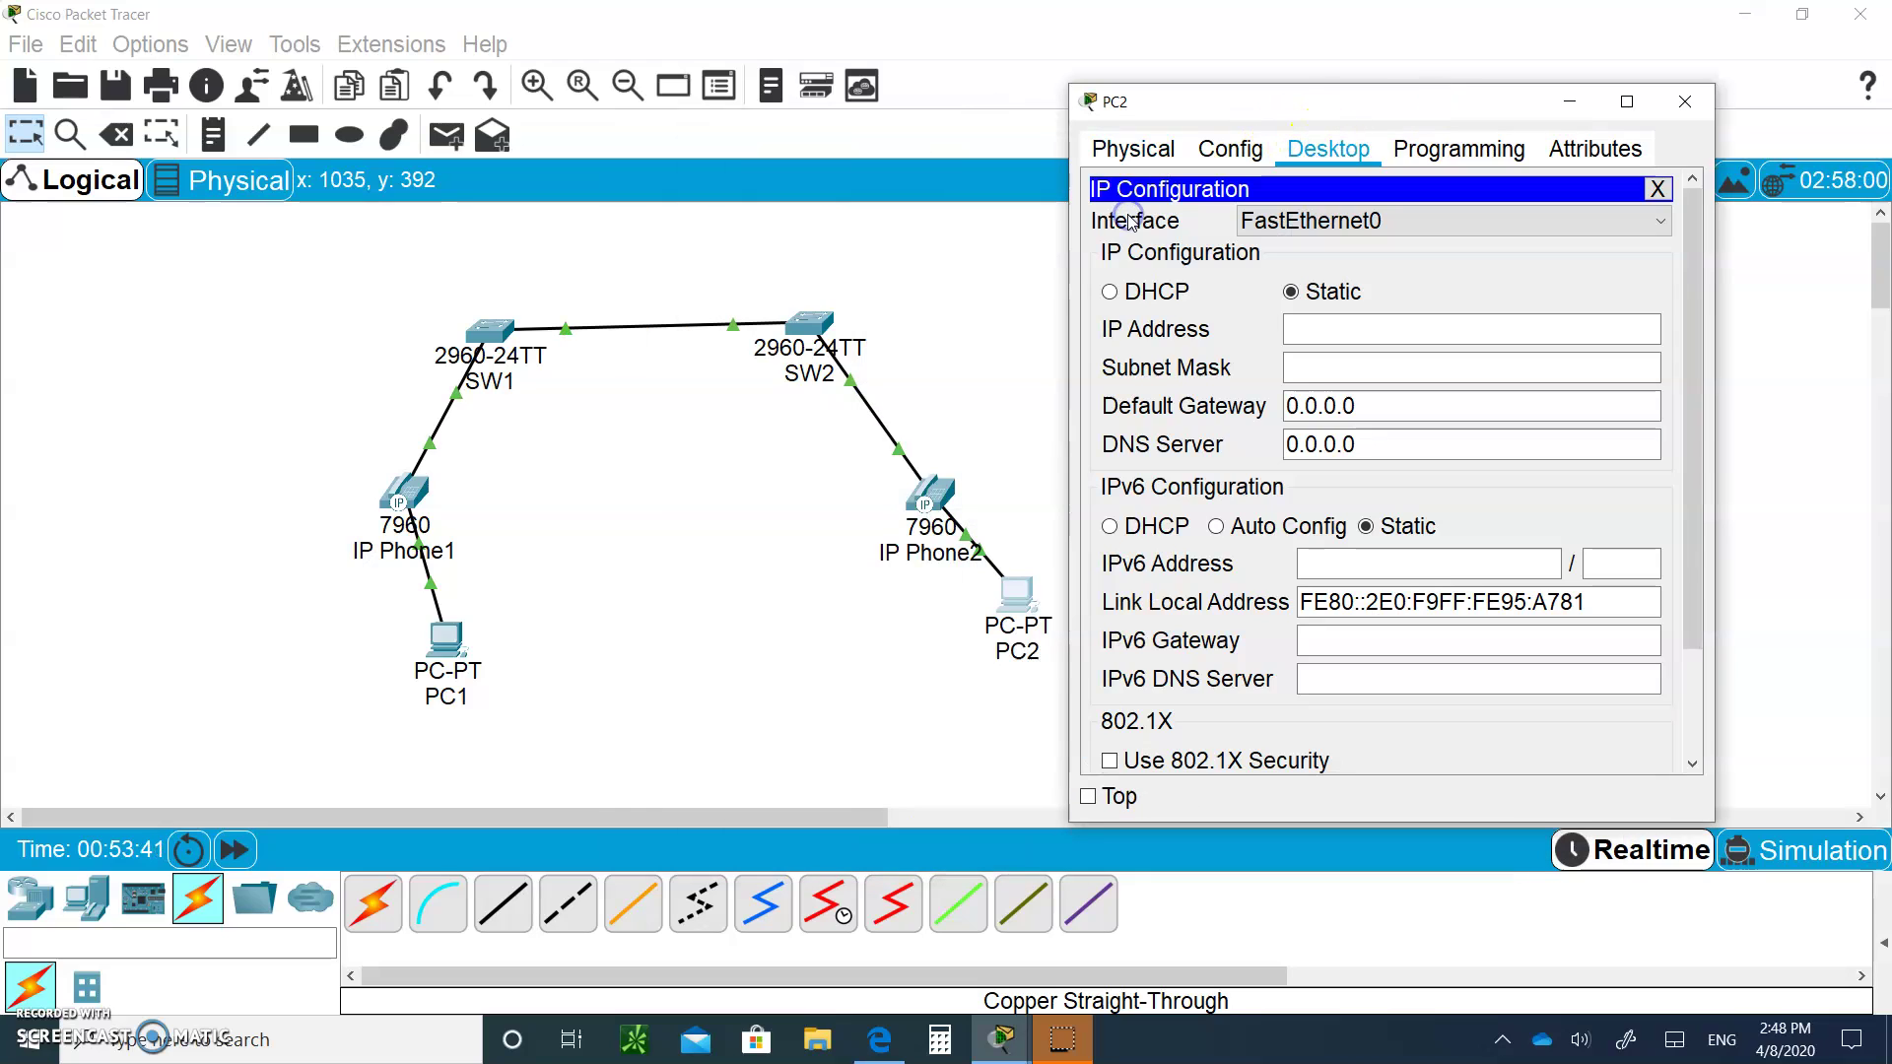
{"action": "left_click", "coordinate": [1303, 333]}
{"action": "type", "text": "1"}
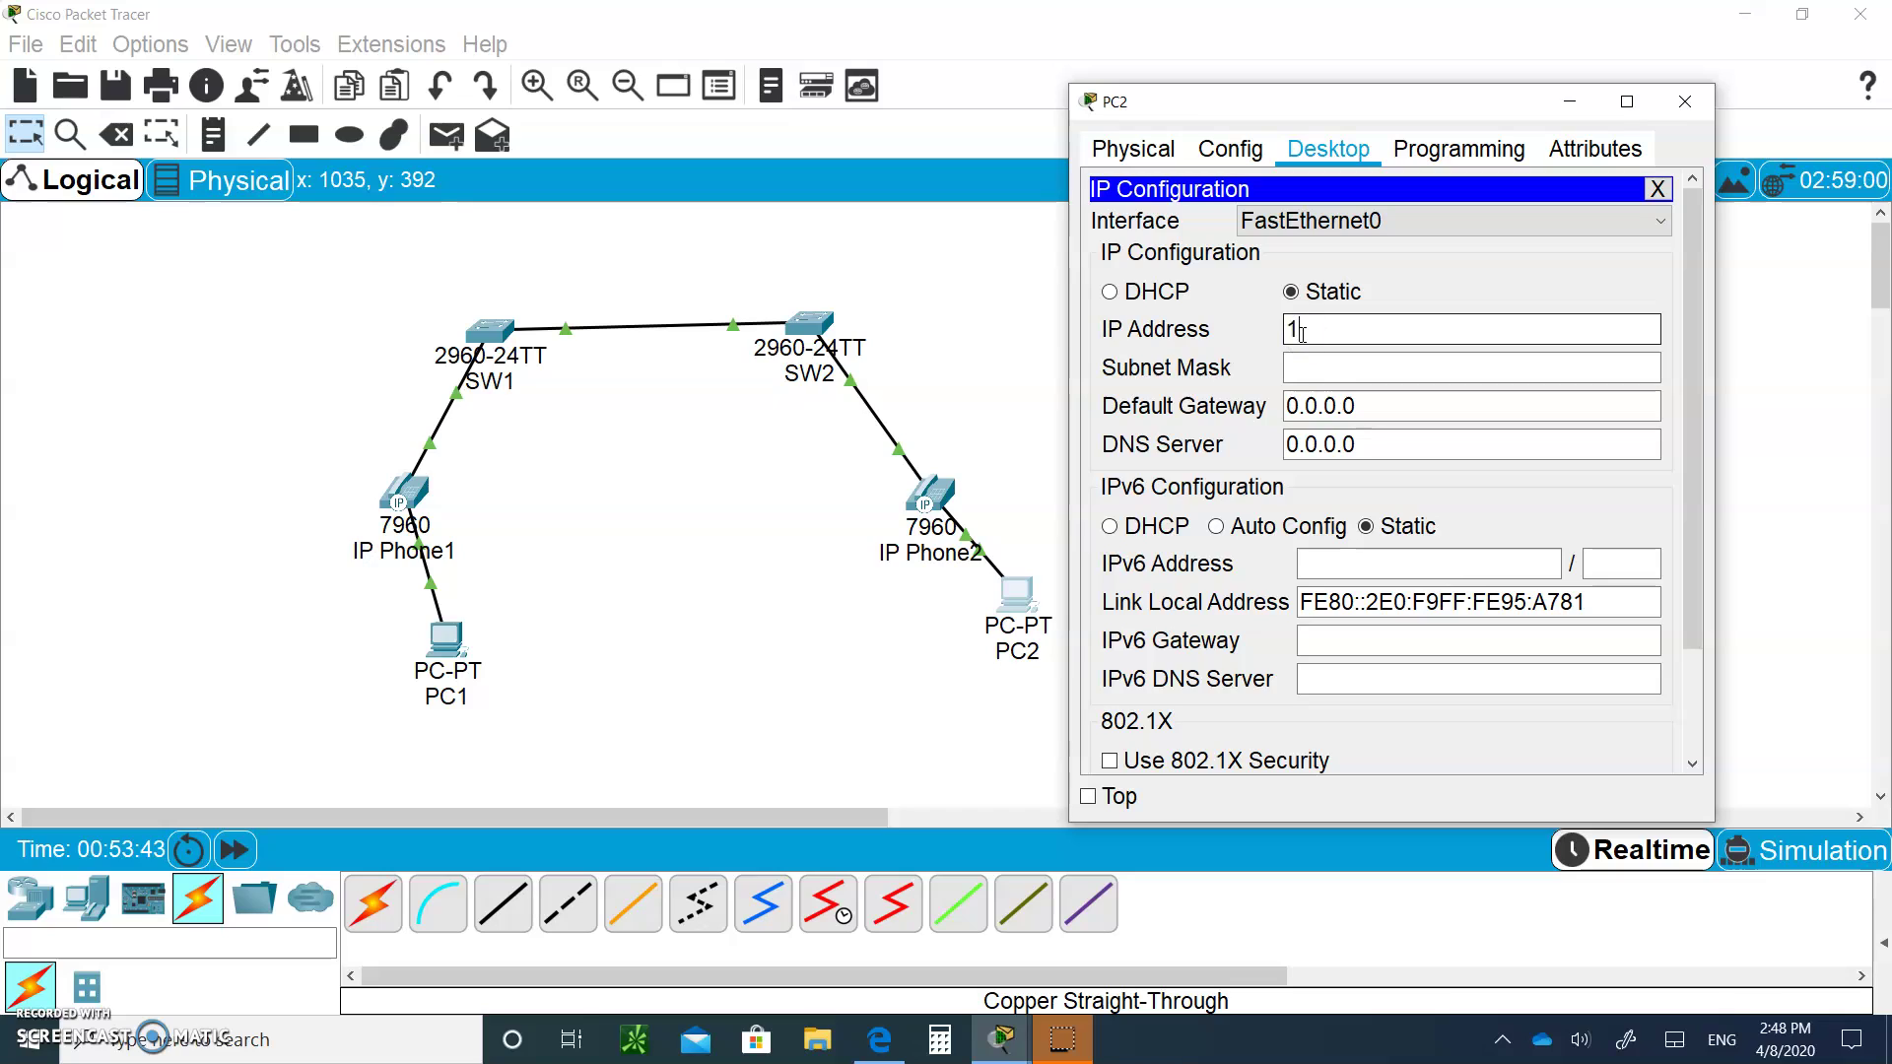
{"action": "type", "text": "92.168.10.2"}
{"action": "key", "text": "Tab"}
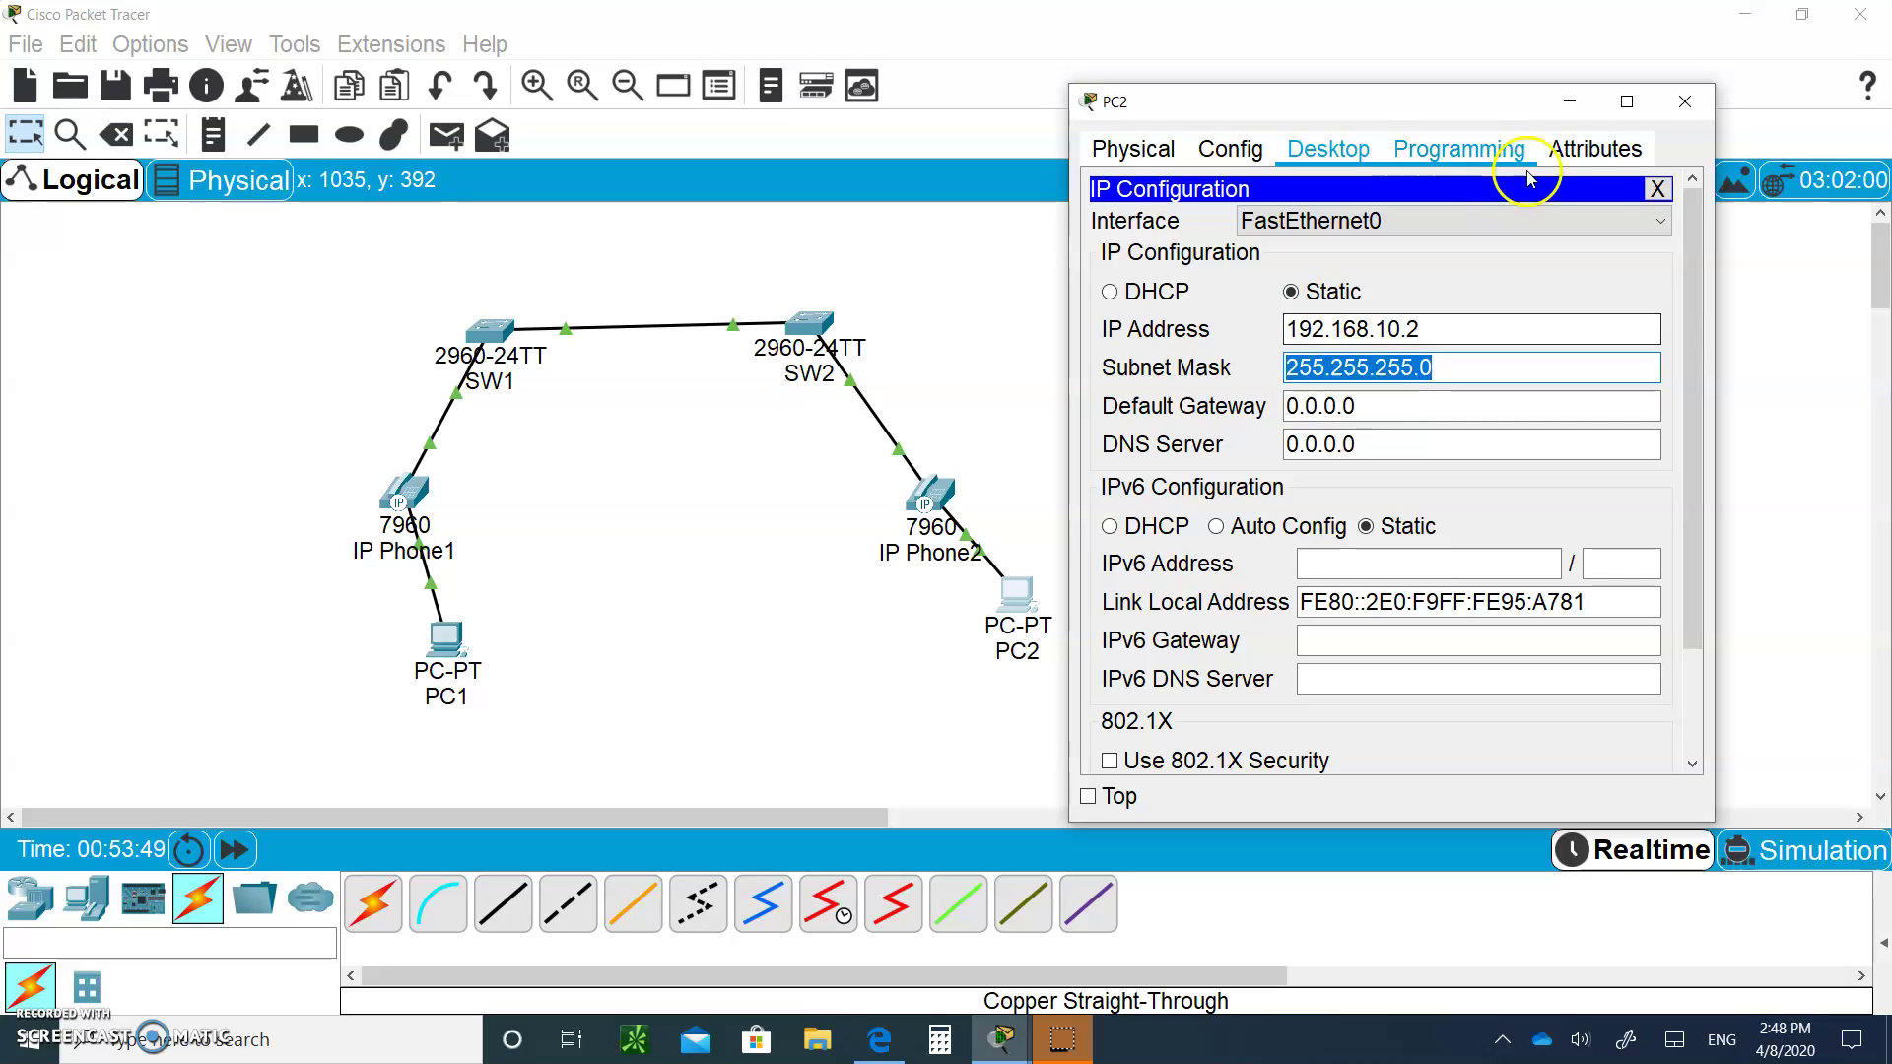
{"action": "left_click", "coordinate": [1685, 101]}
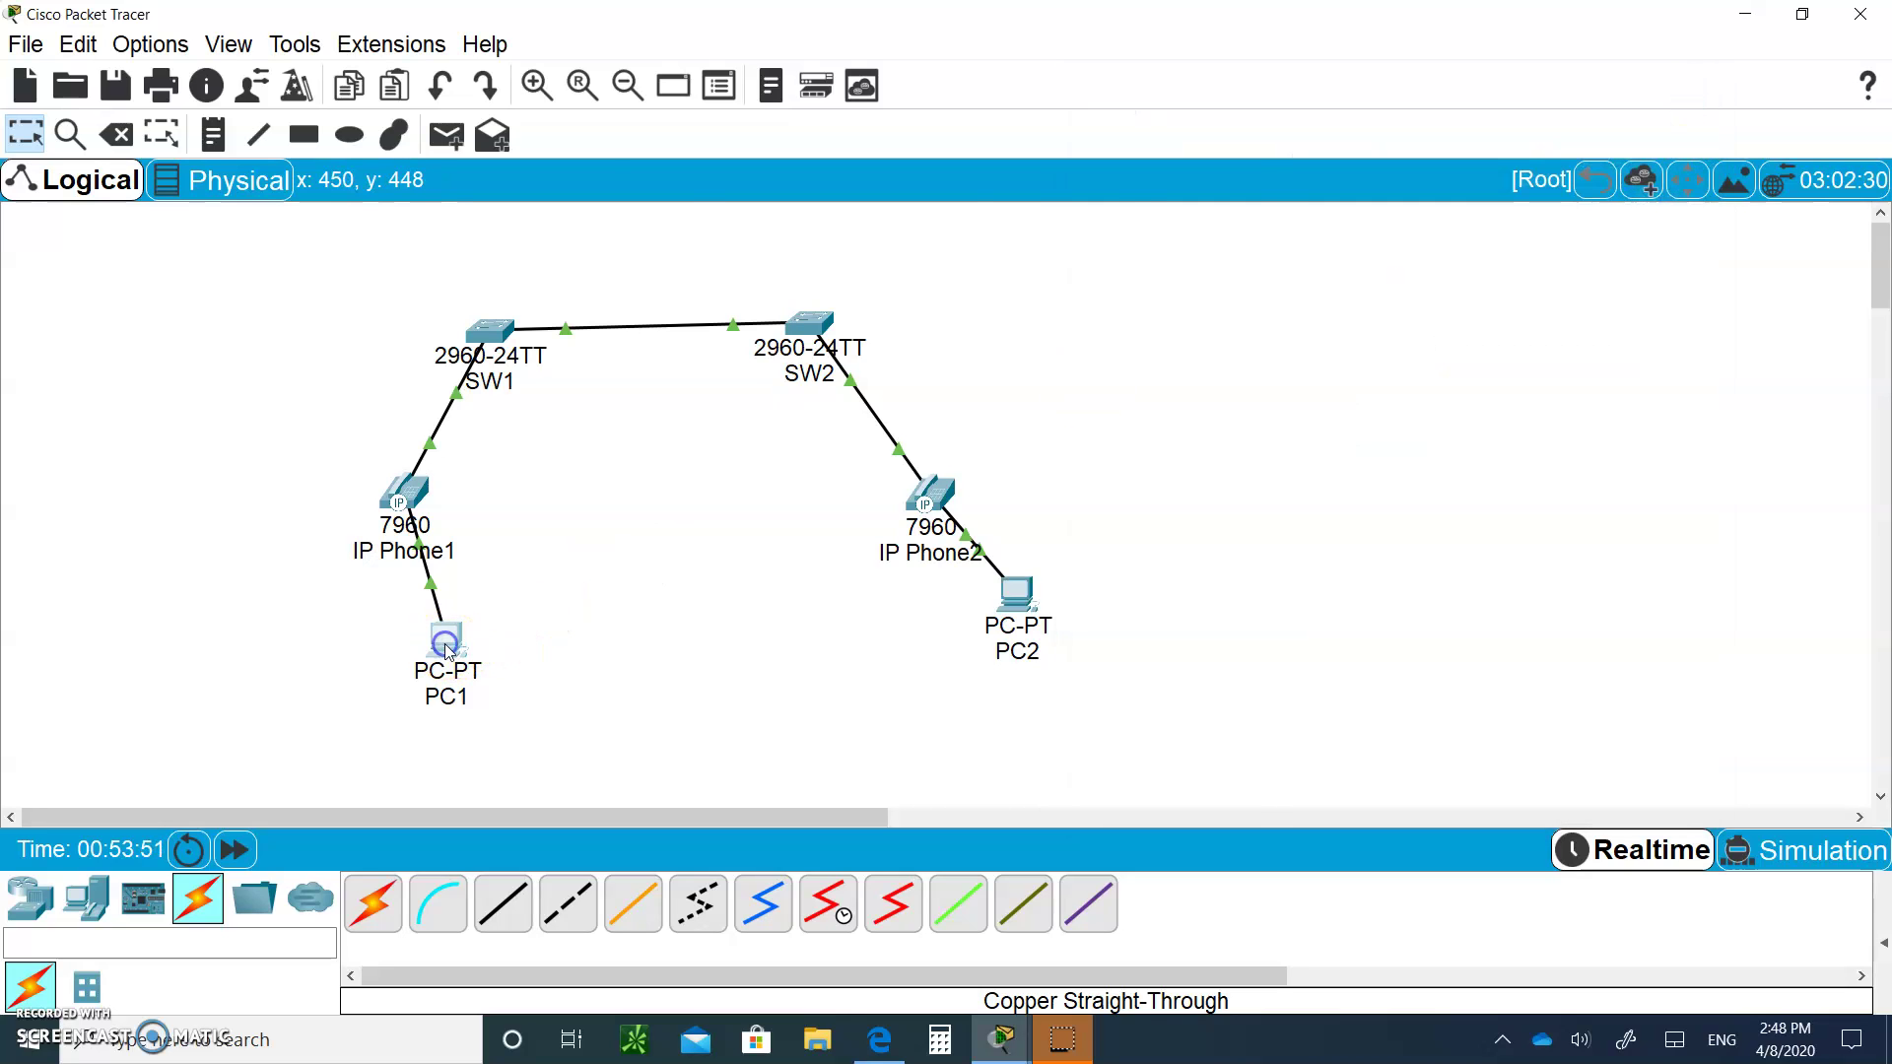
Test connectivity by pinging 192.168.10.2 from PC1's command prompt, examine the replies and close PC1's window
{"action": "left_click", "coordinate": [451, 653]}
{"action": "left_click", "coordinate": [1050, 277]}
{"action": "left_click", "coordinate": [746, 341]}
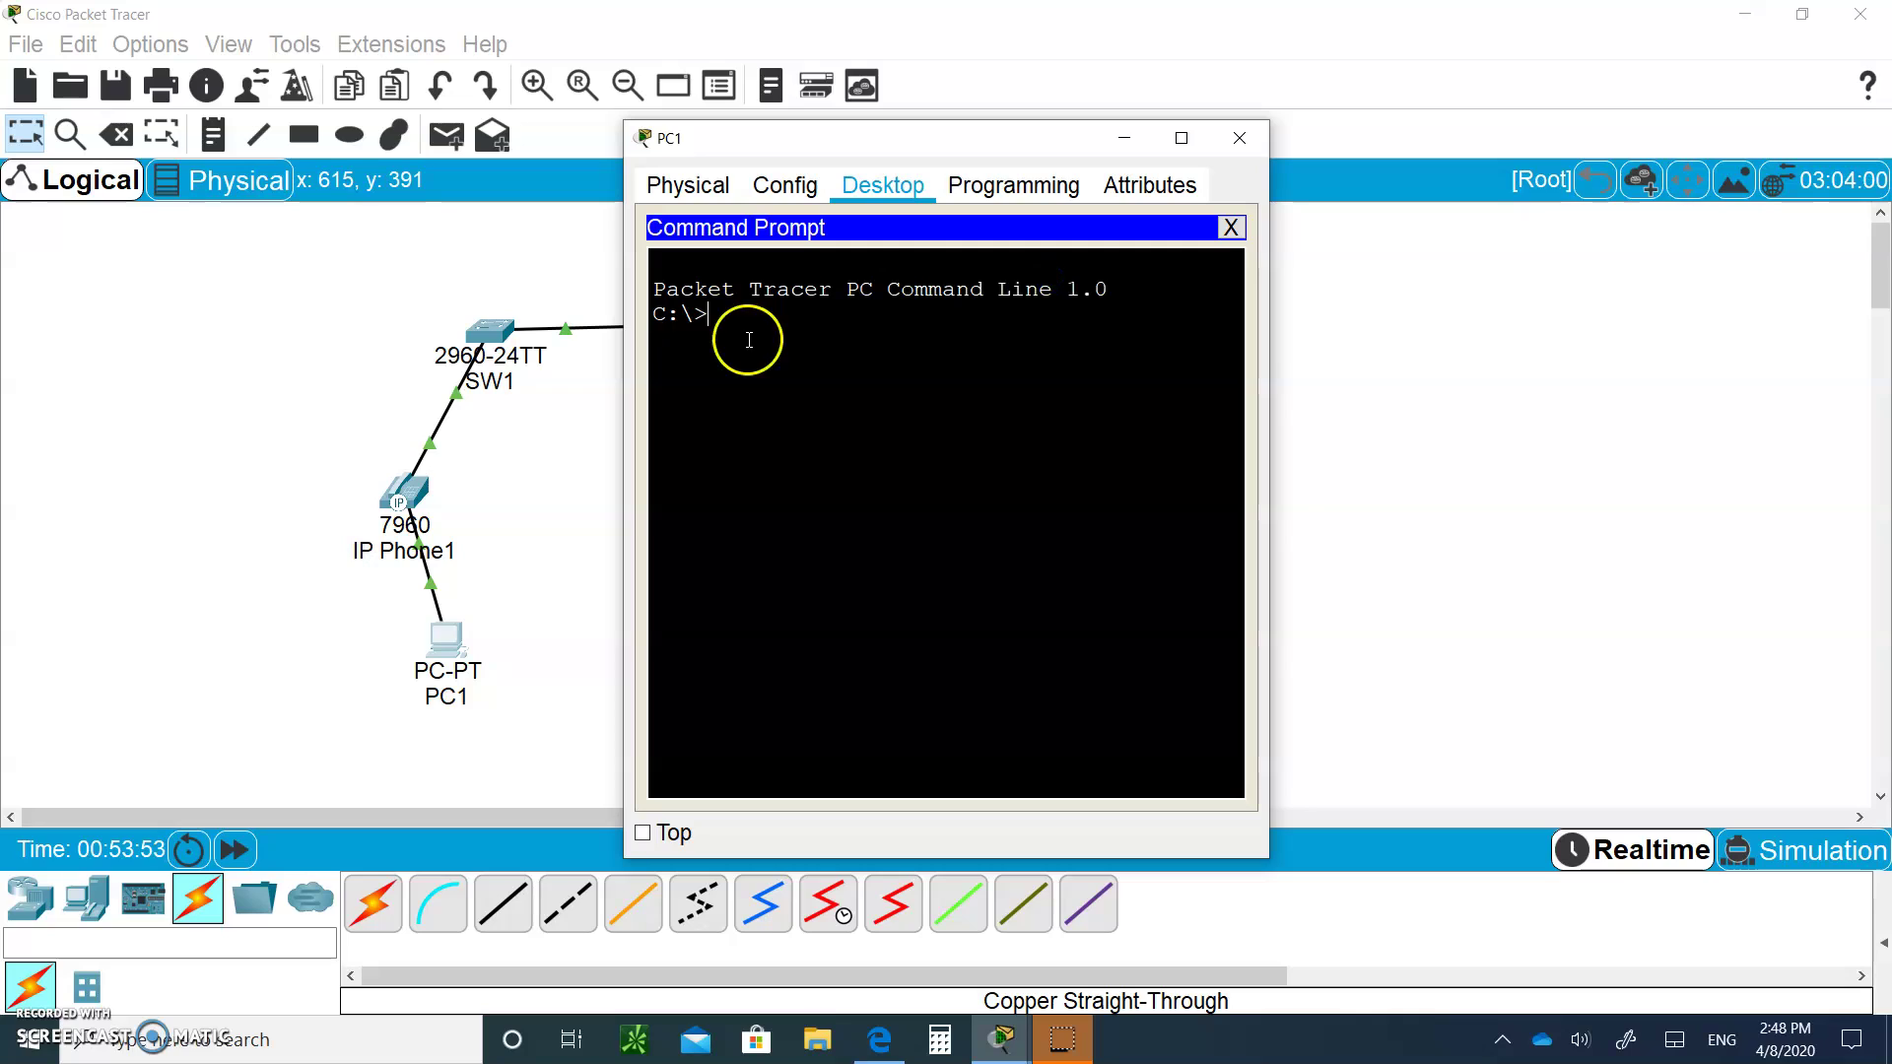
{"action": "type", "text": "ping 192.168.10.2"}
{"action": "key", "text": "Return"}
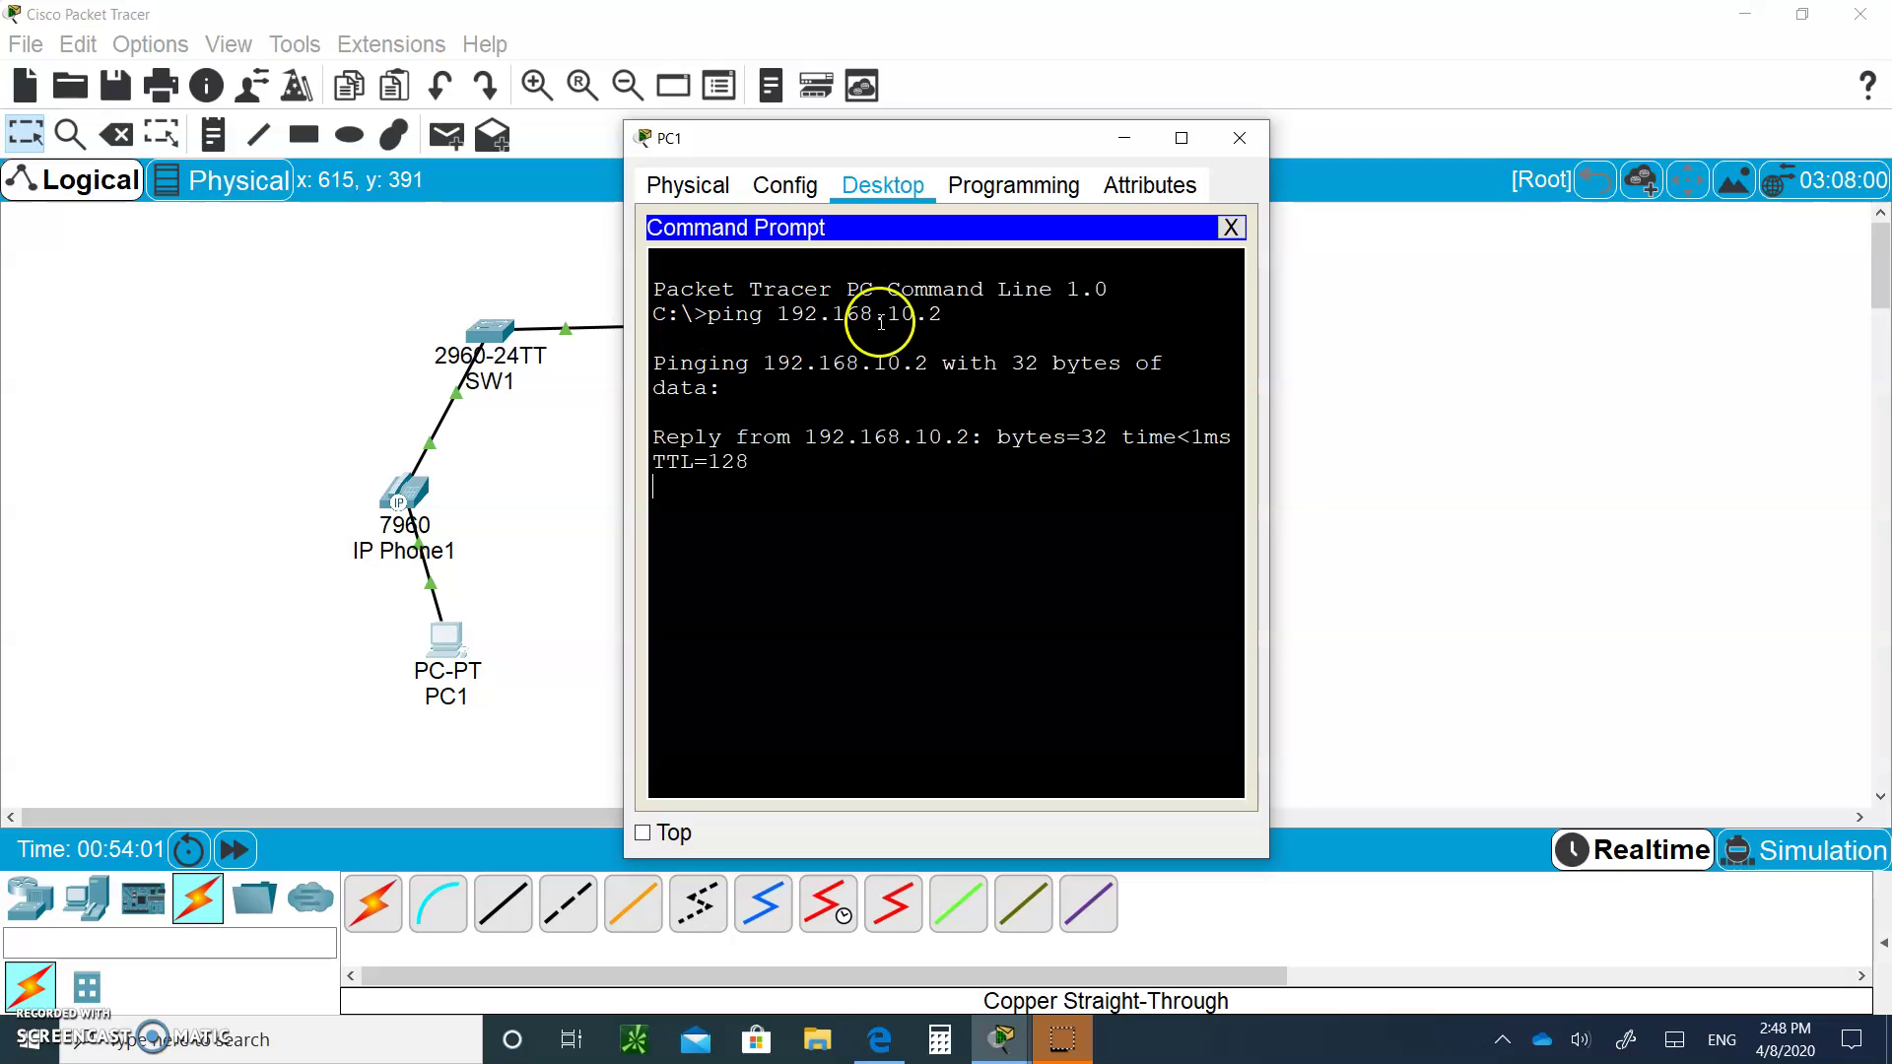
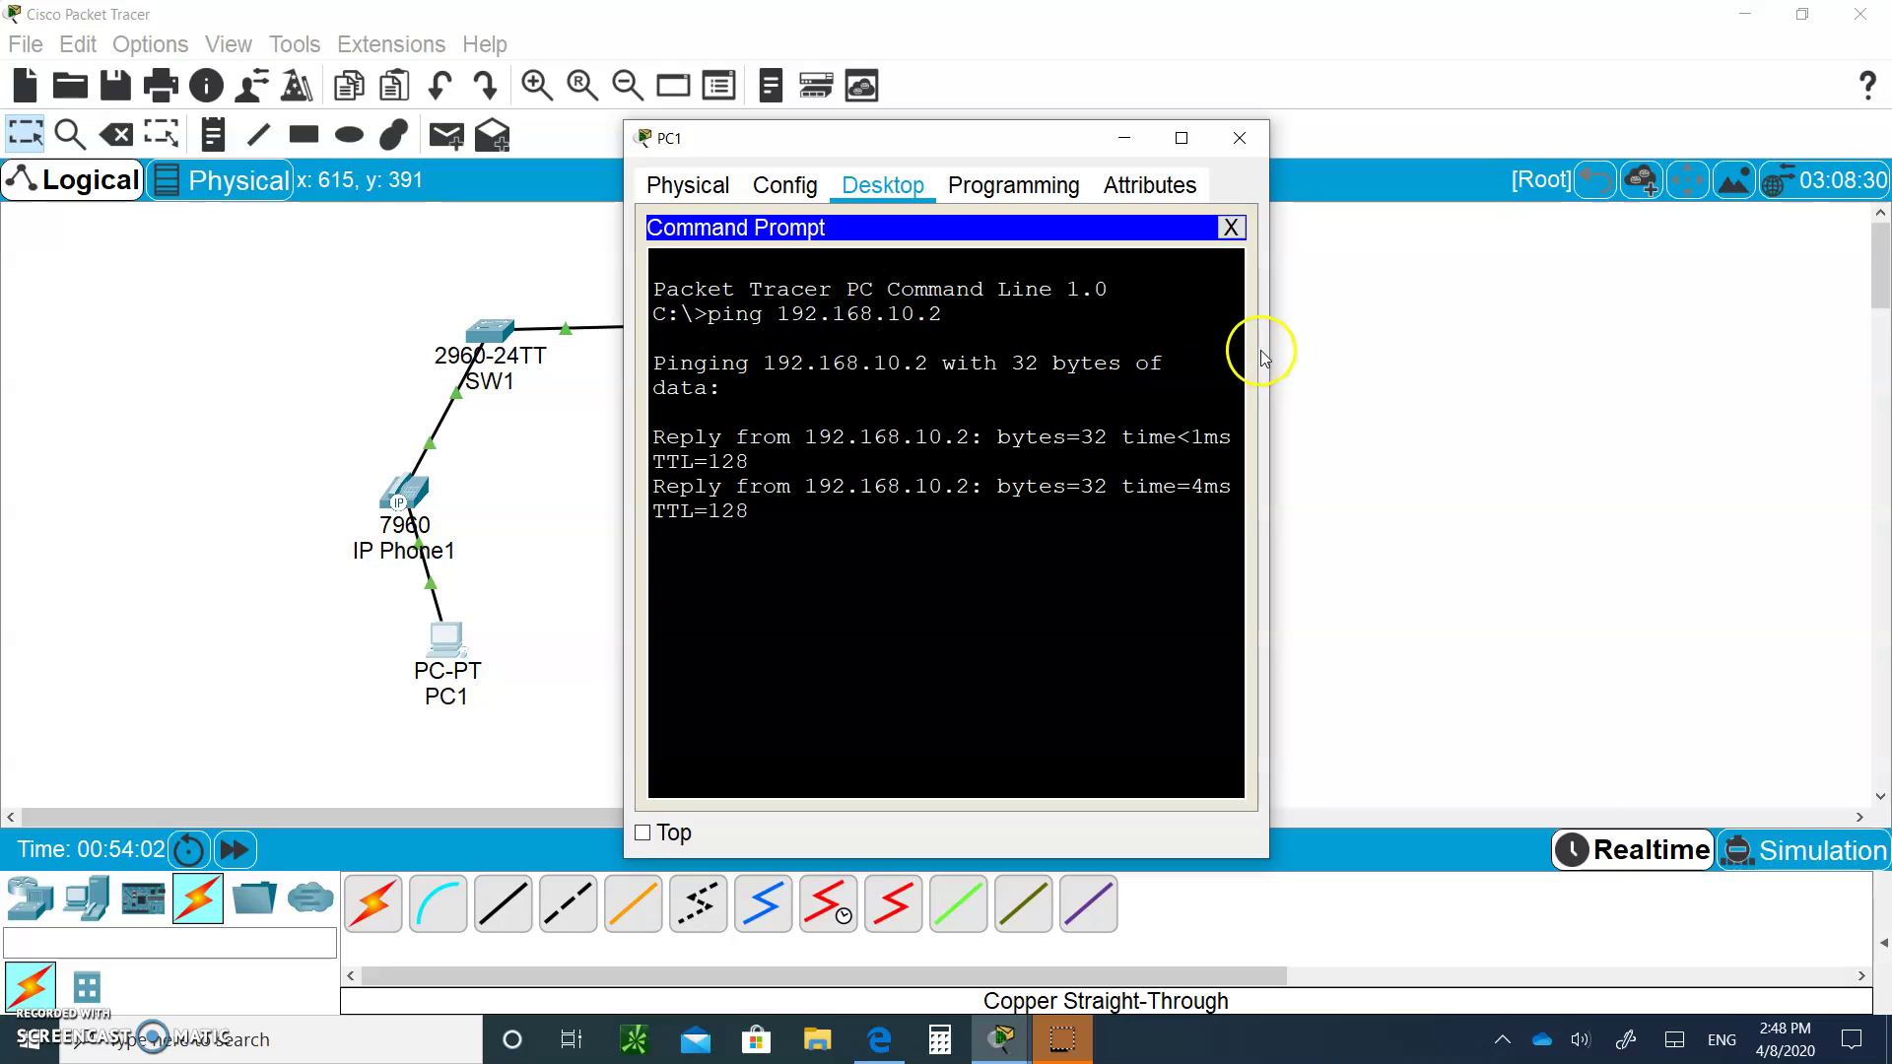
{"action": "left_click_drag", "start_coordinate": [1267, 353], "coordinate": [1473, 374]}
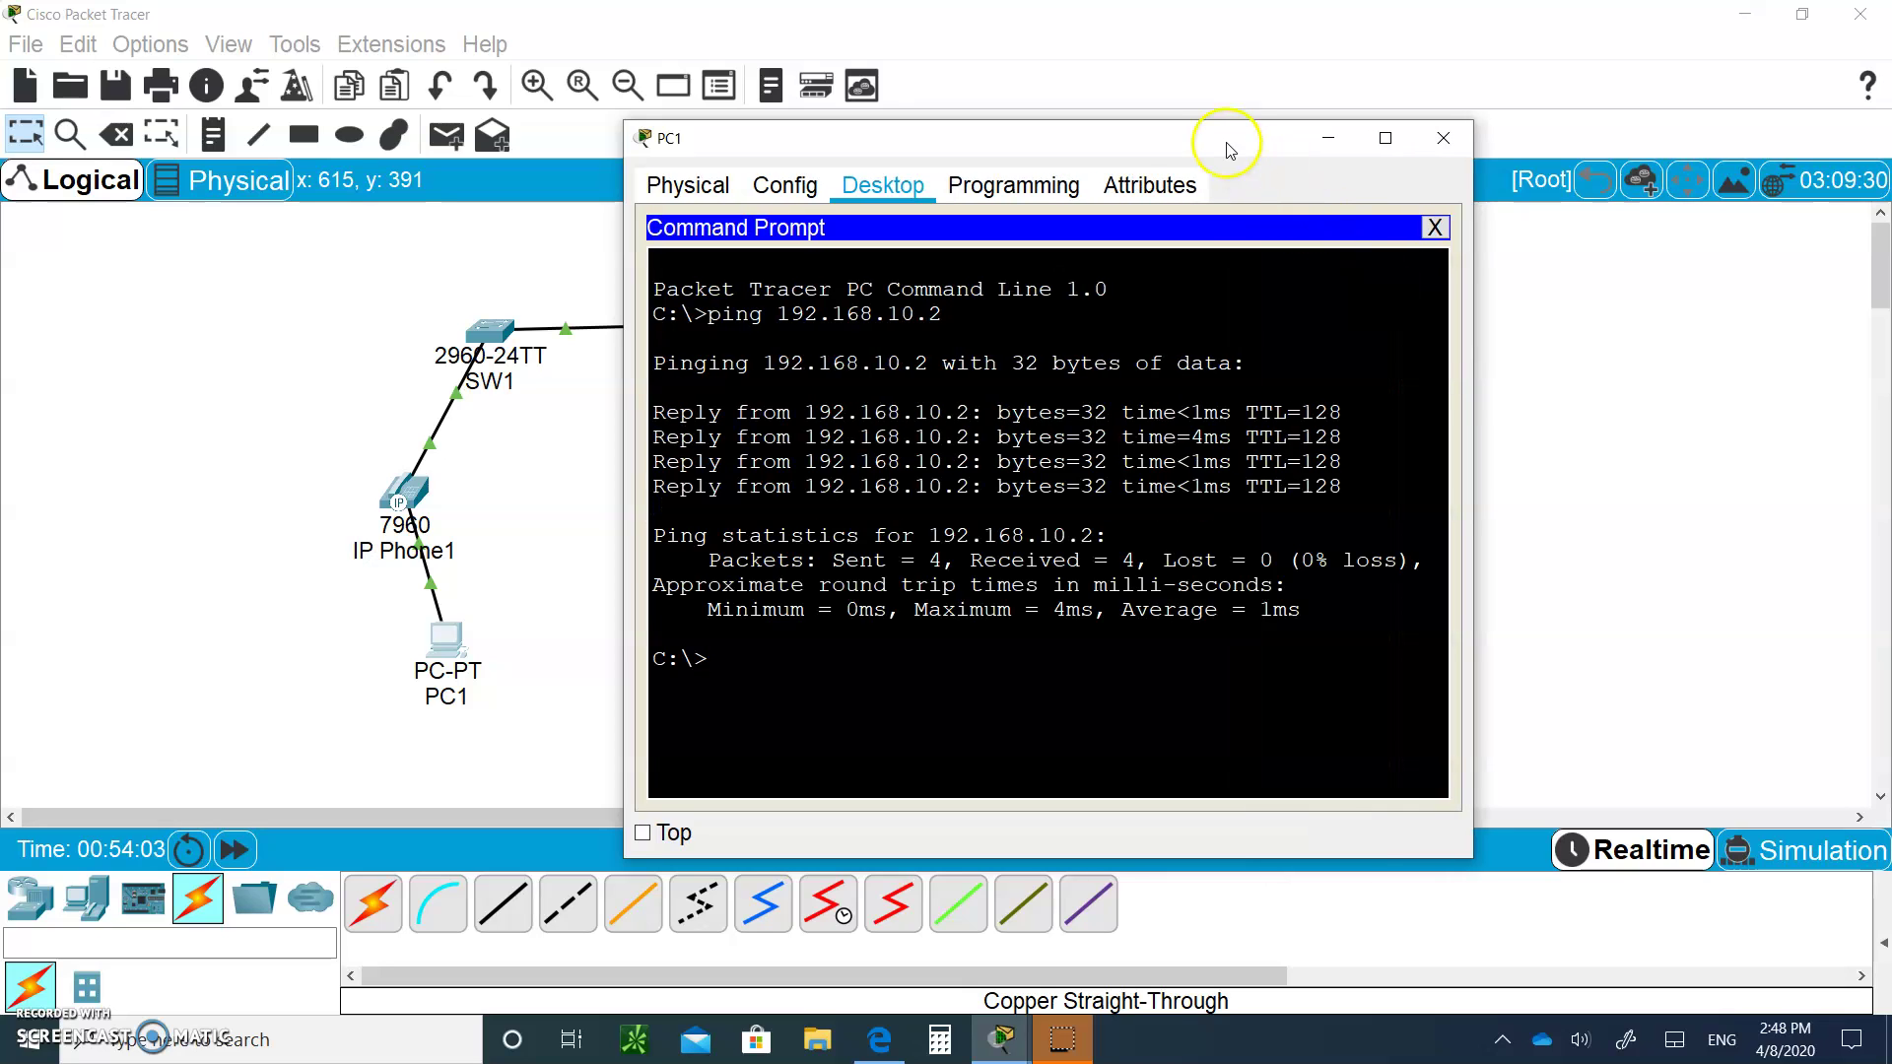
{"action": "left_click_drag", "start_coordinate": [1216, 139], "coordinate": [1596, 337]}
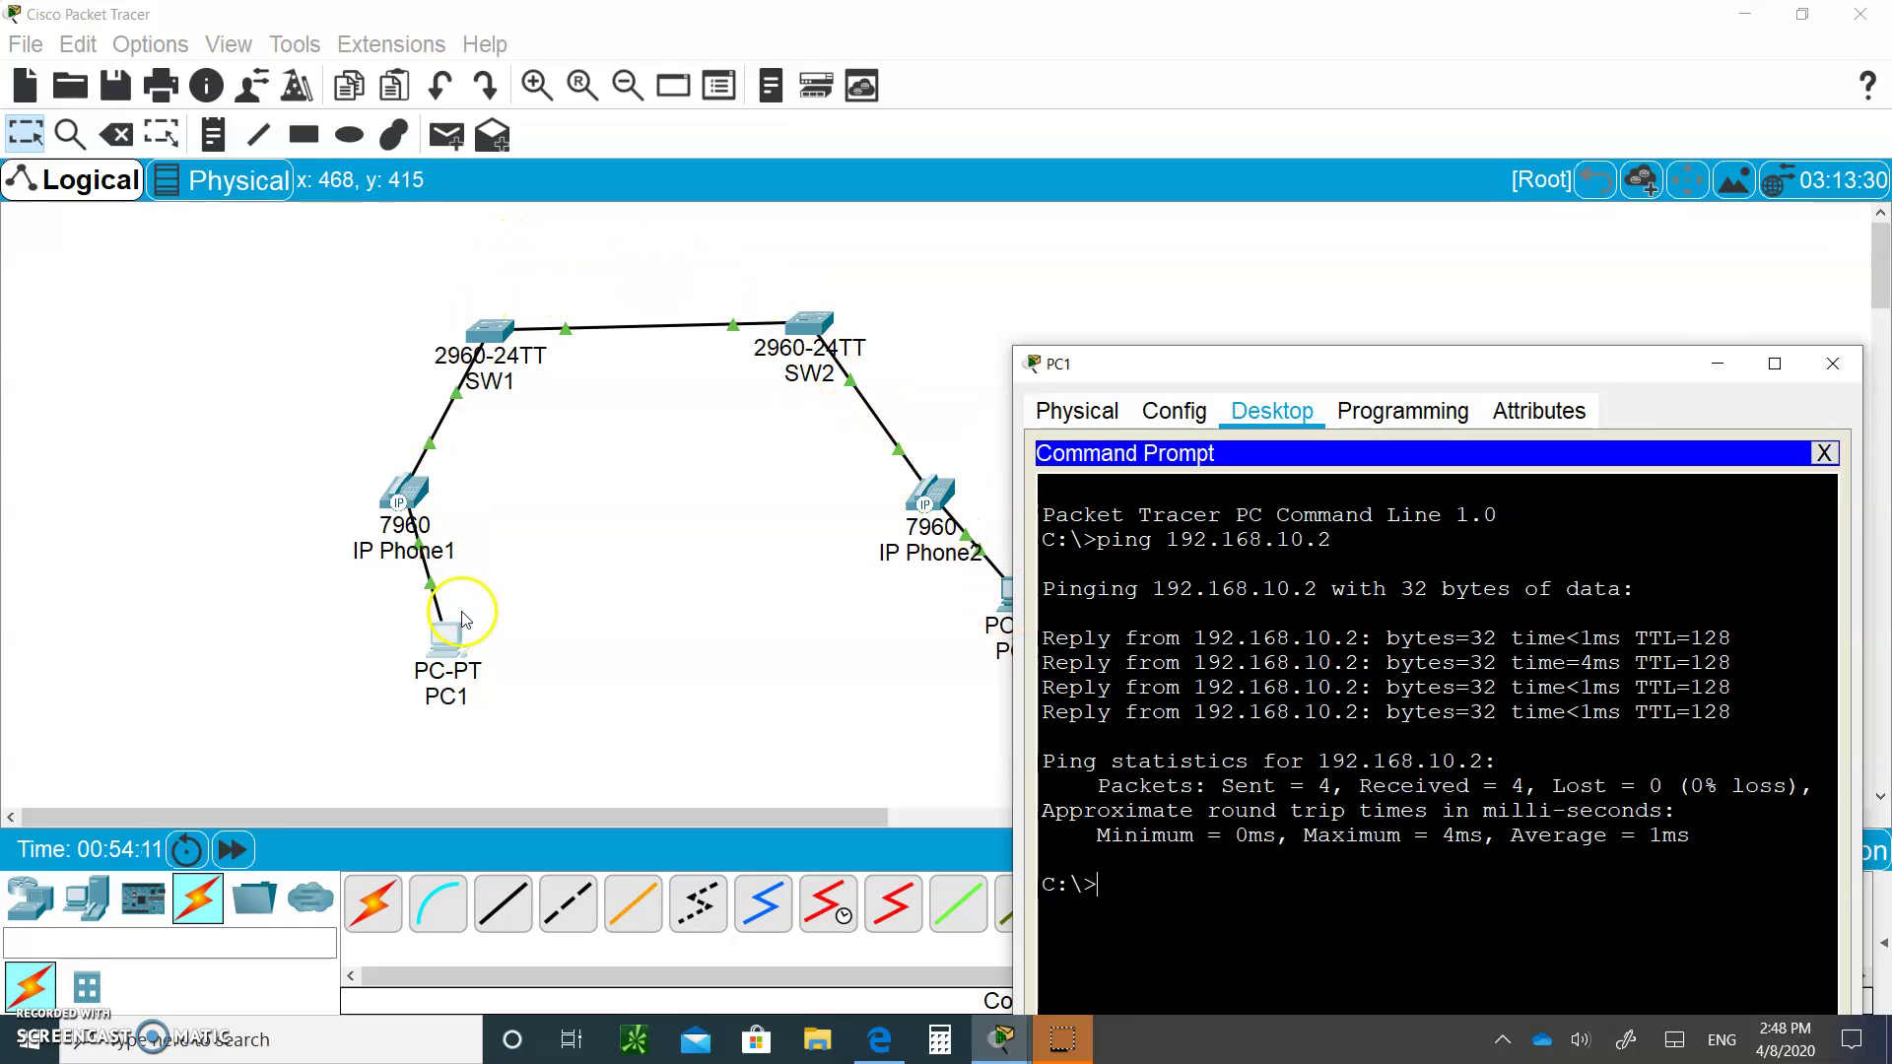
{"action": "left_click", "coordinate": [1831, 367]}
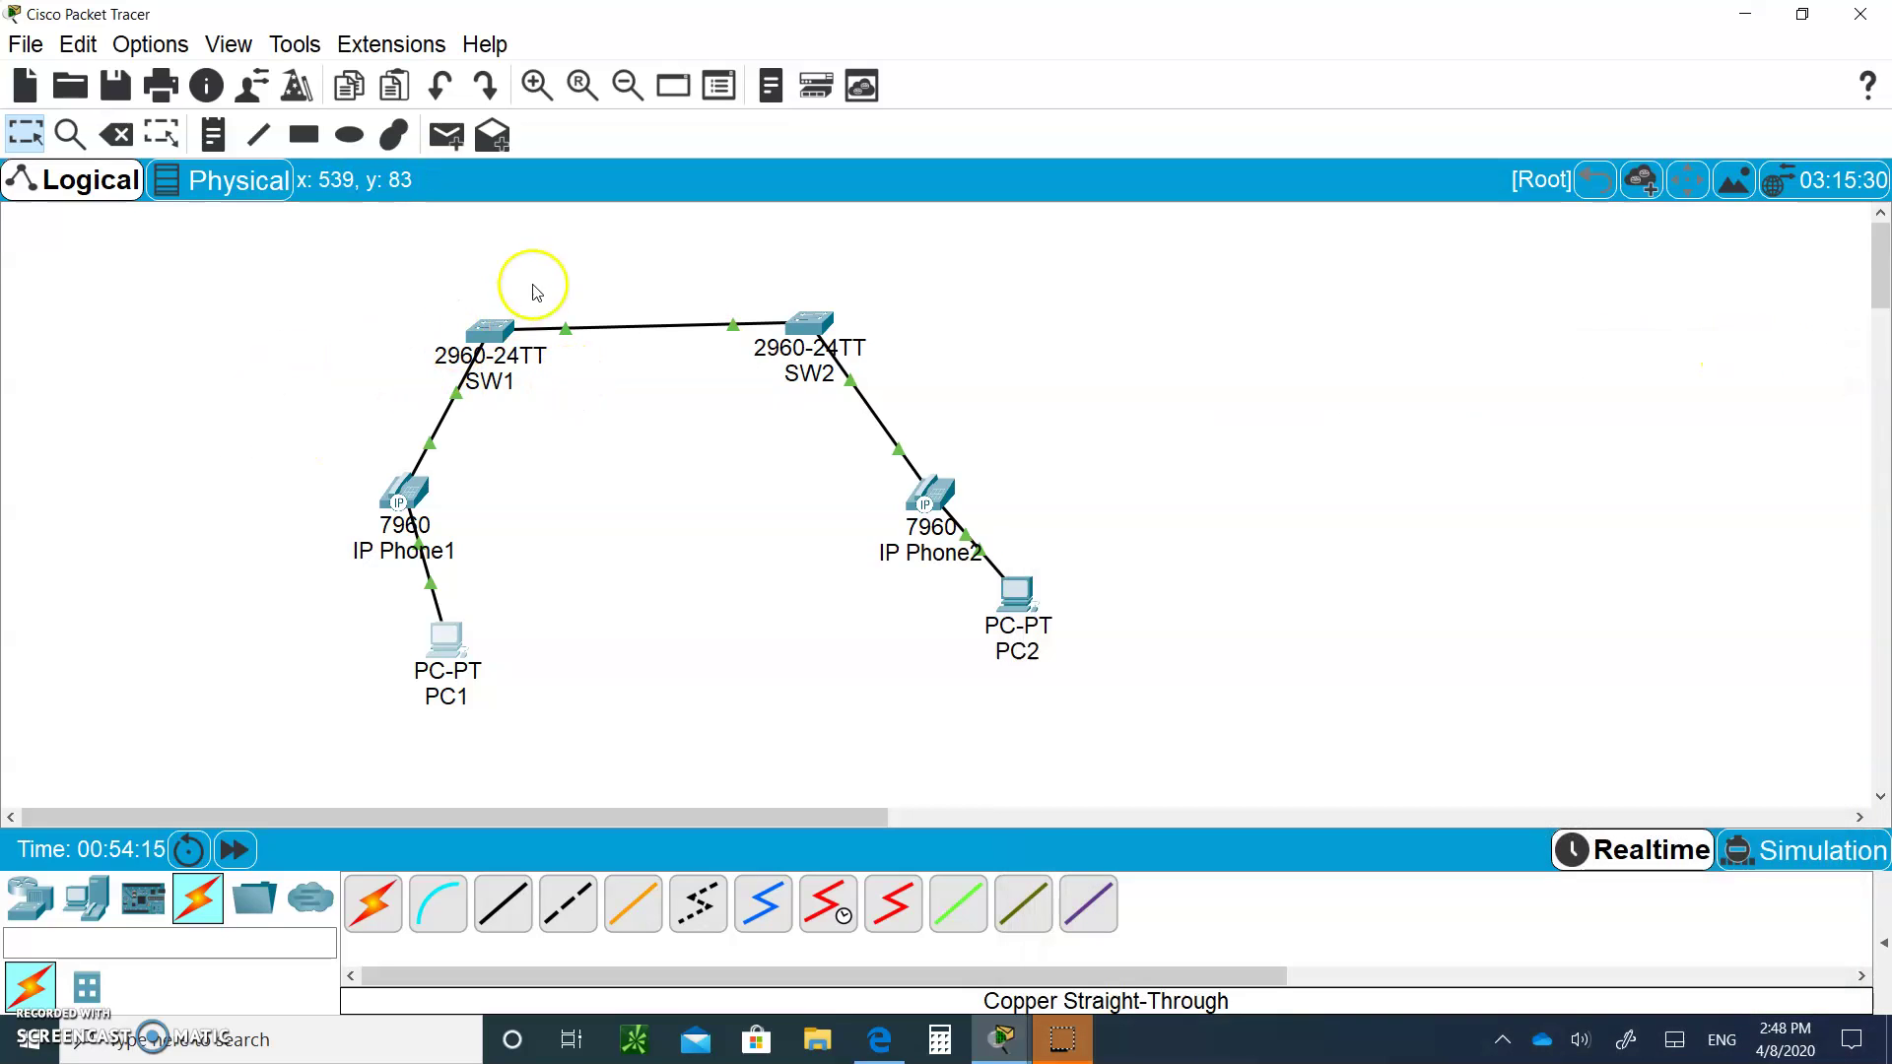
On SW1's command line, exit interface configuration and create VLAN 30 with the name faculty
{"action": "left_click", "coordinate": [486, 315]}
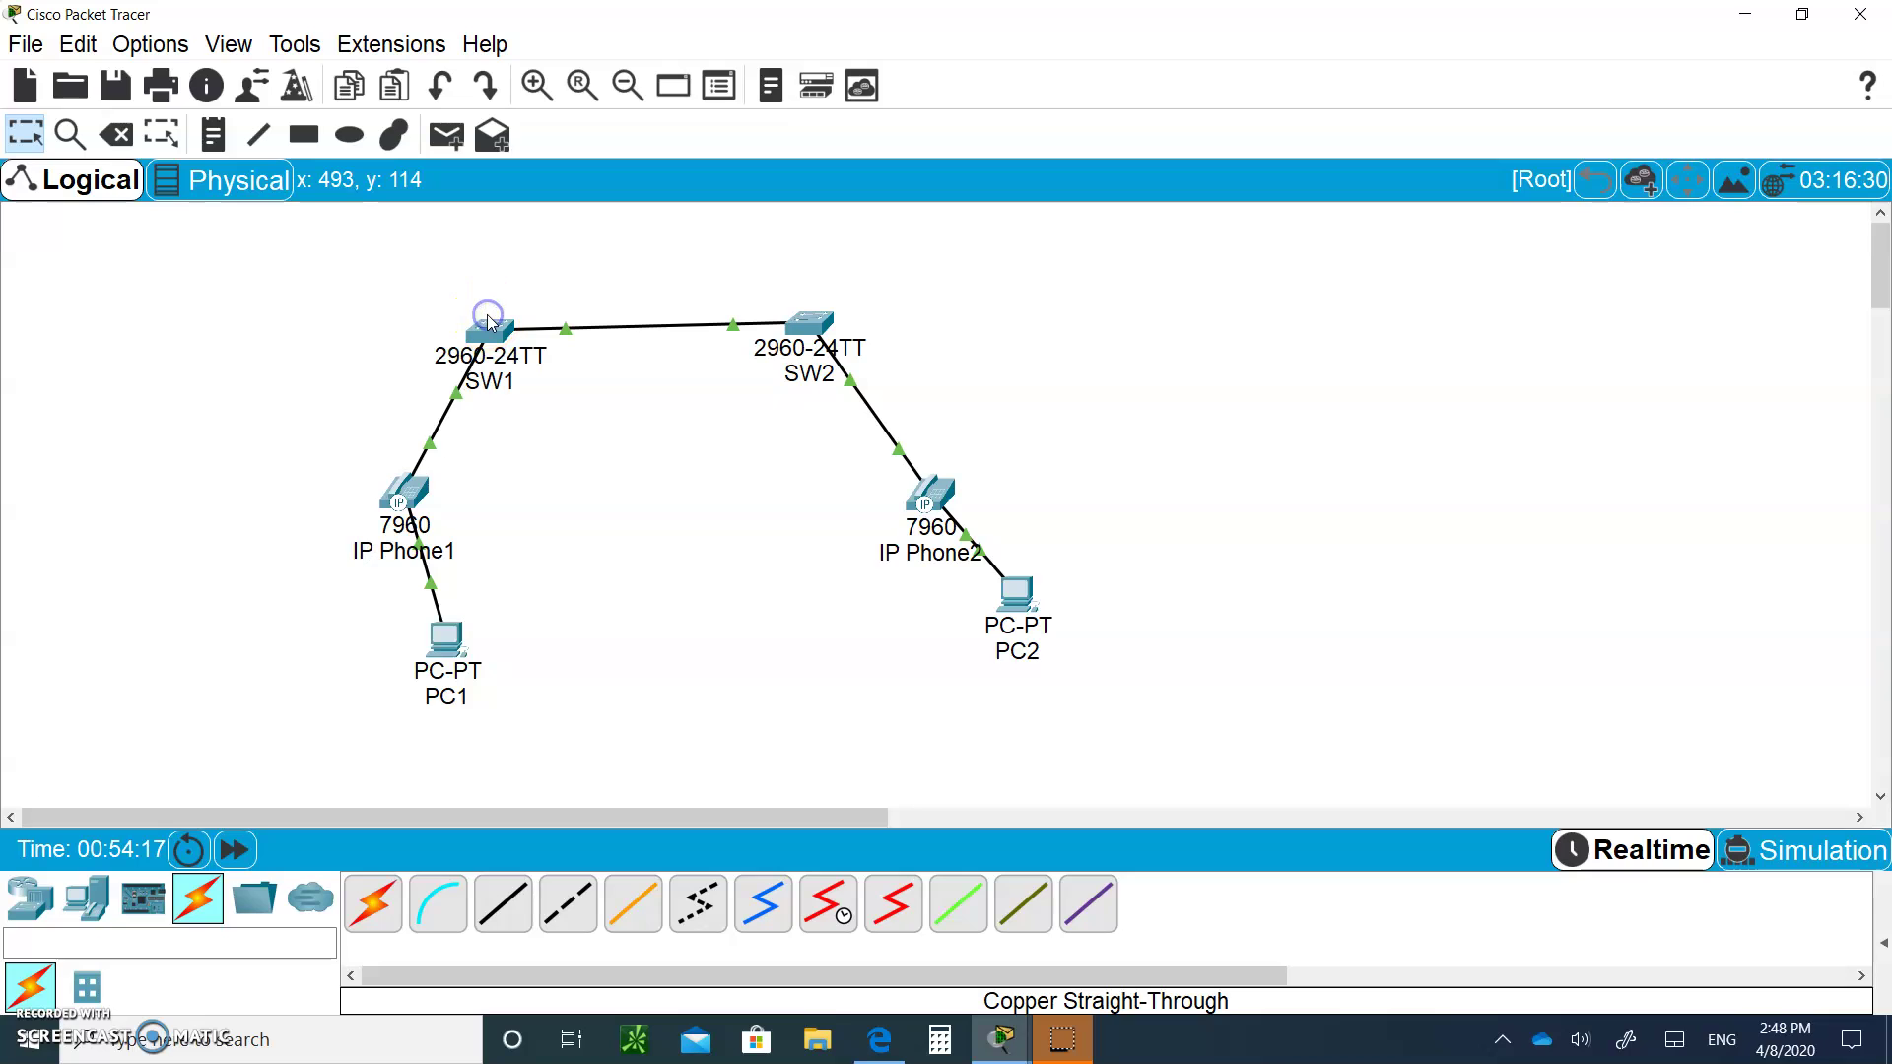
{"action": "left_click_drag", "start_coordinate": [1360, 246], "coordinate": [1099, 94]}
{"action": "left_click", "coordinate": [1034, 643]}
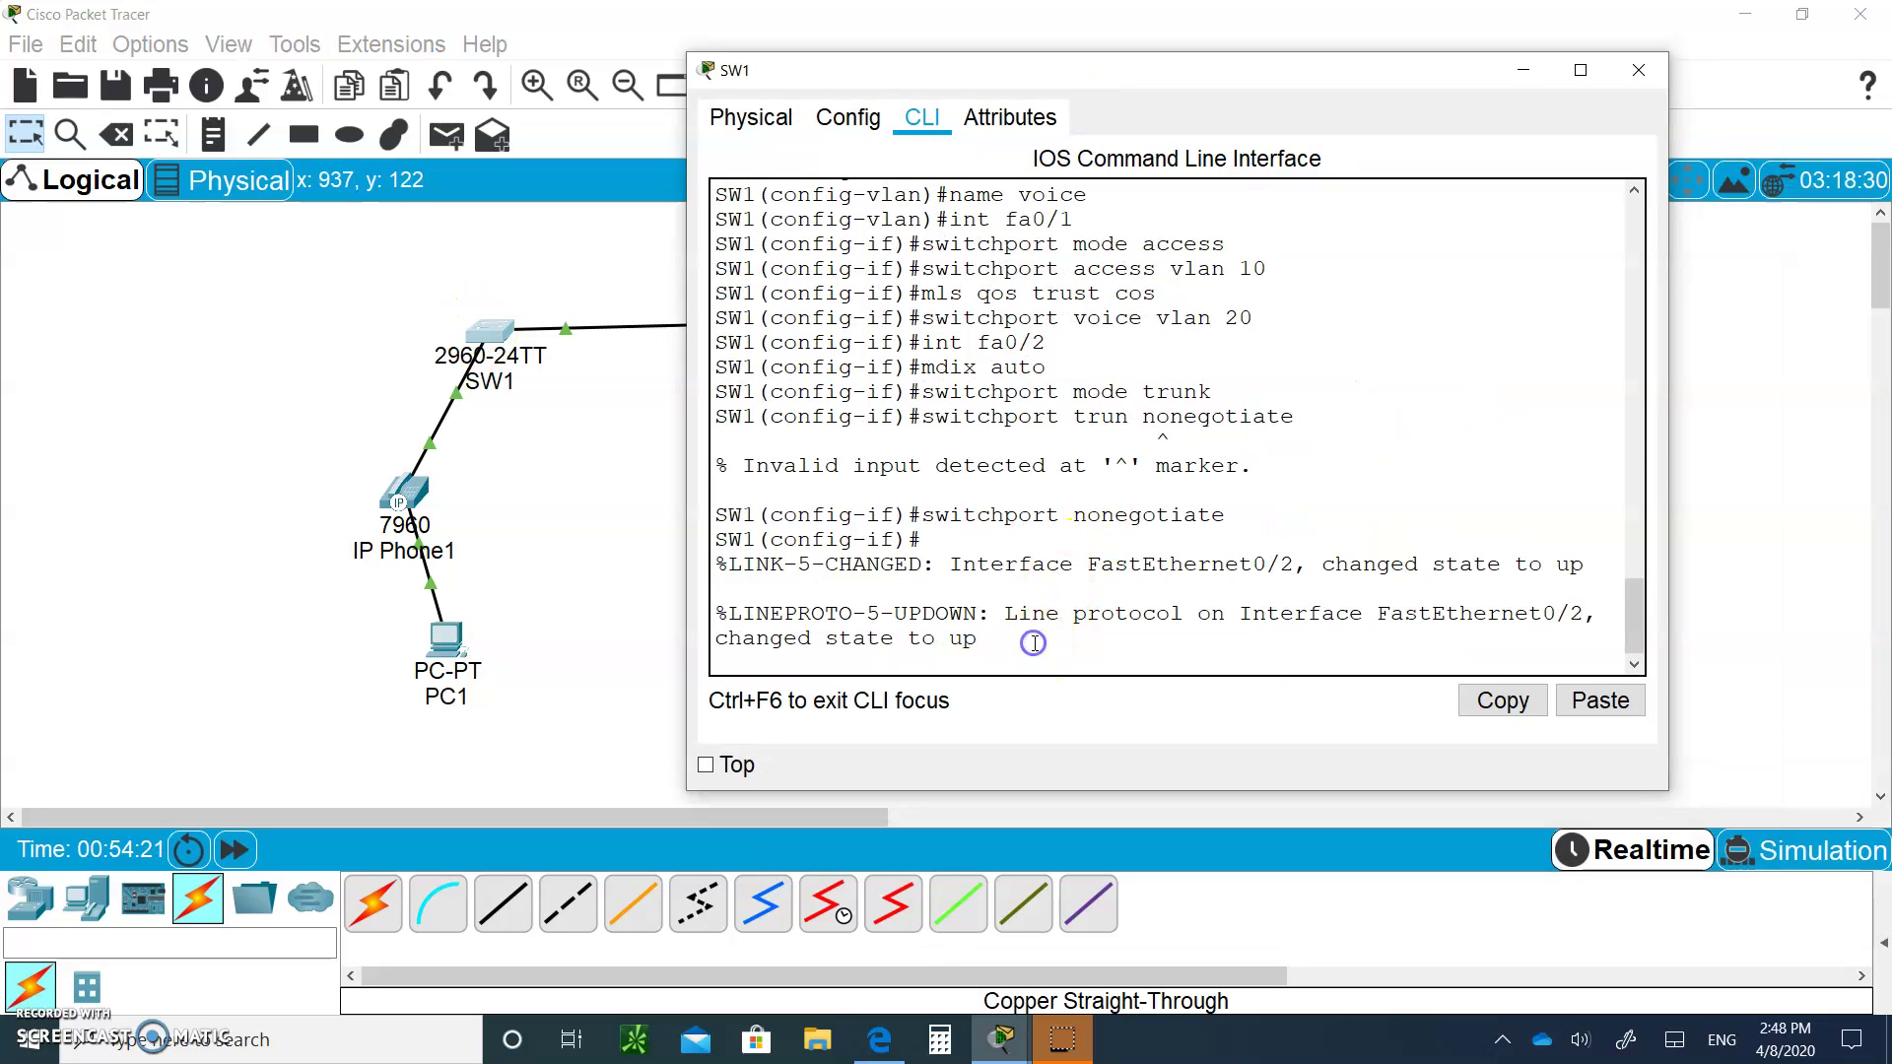
{"action": "key", "text": "Return"}
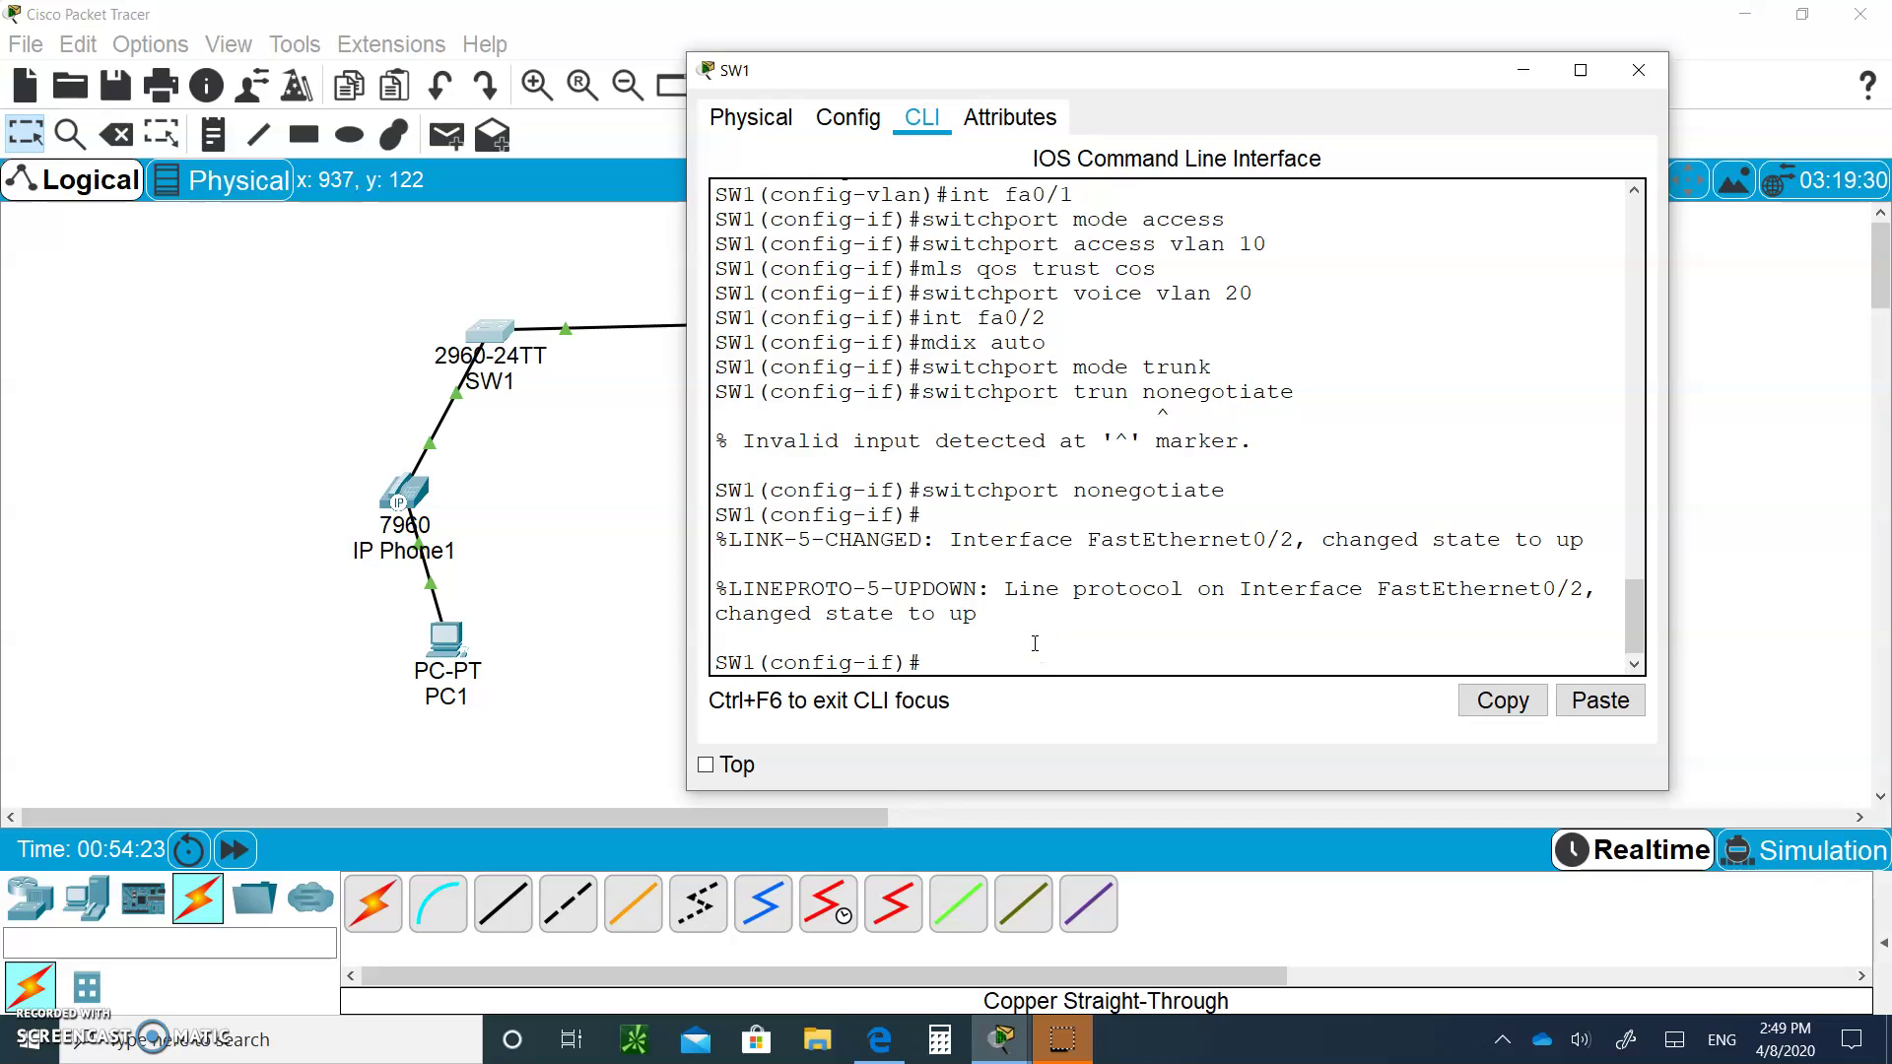
{"action": "key", "text": "Return"}
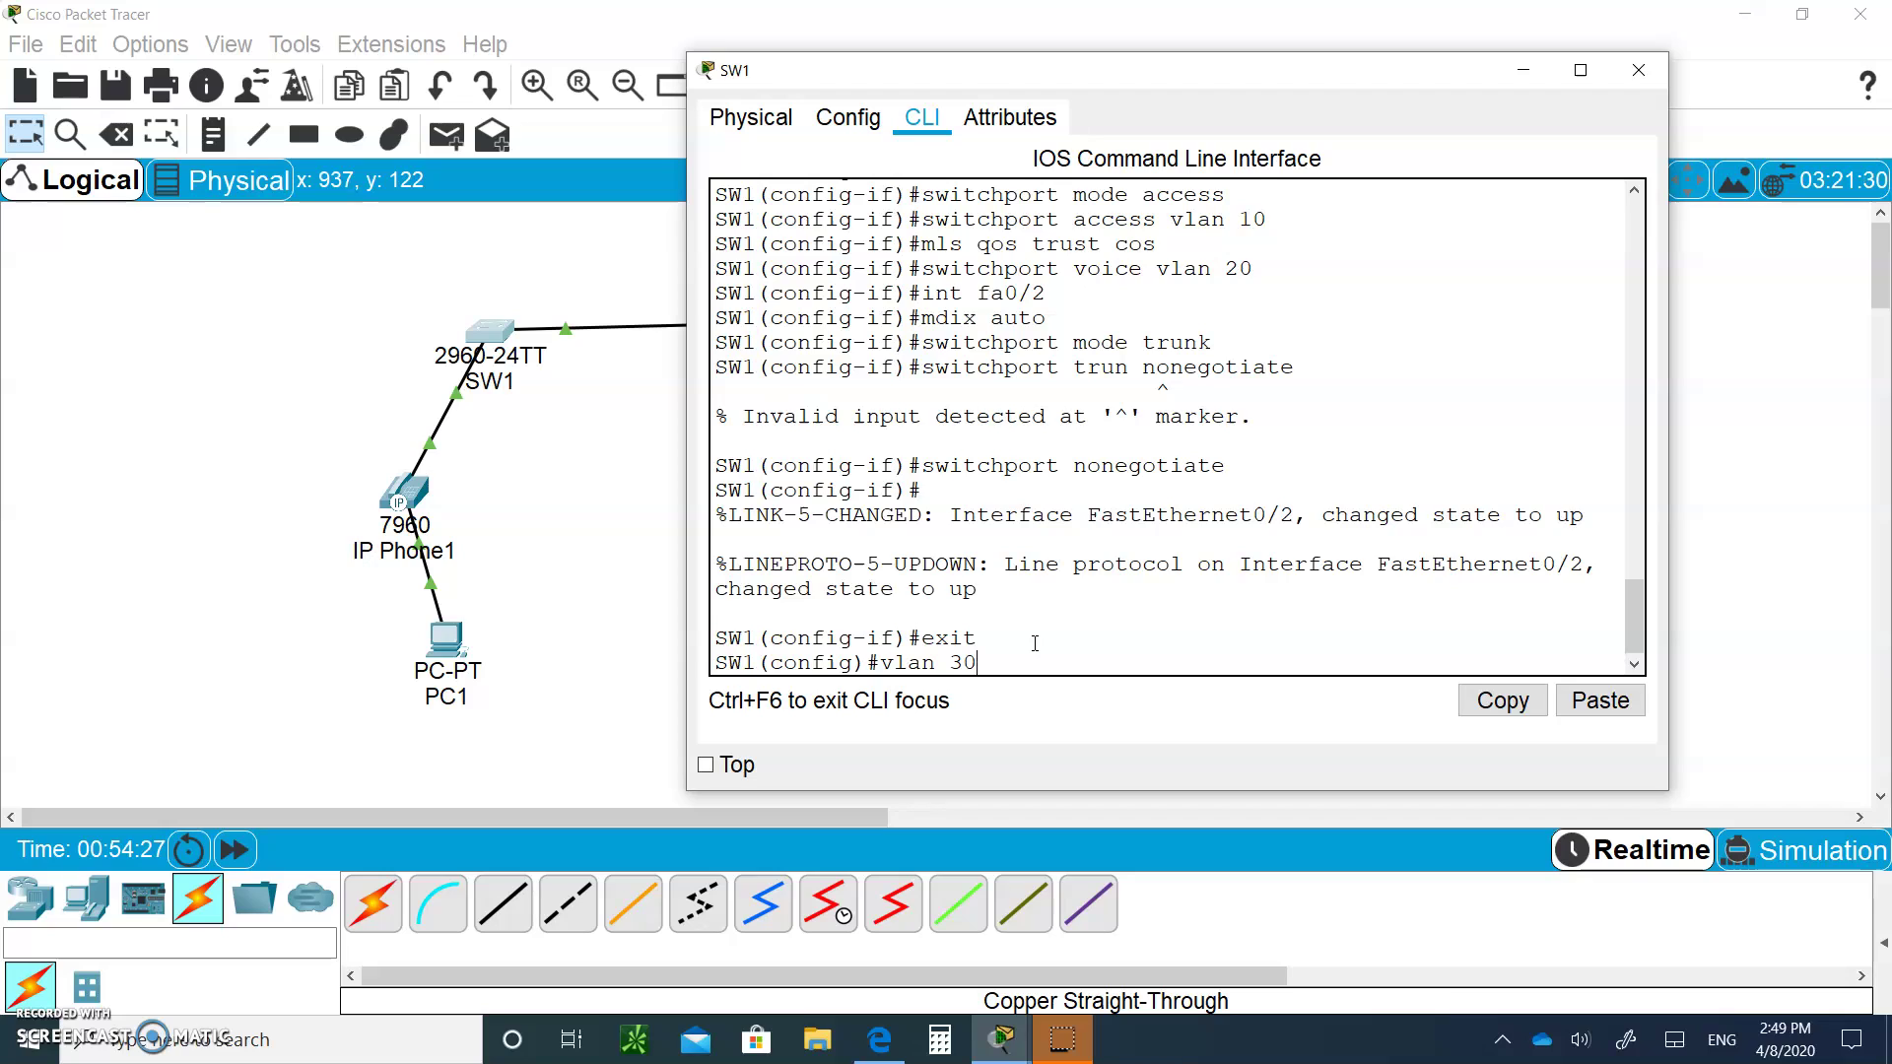
{"action": "key", "text": "Return"}
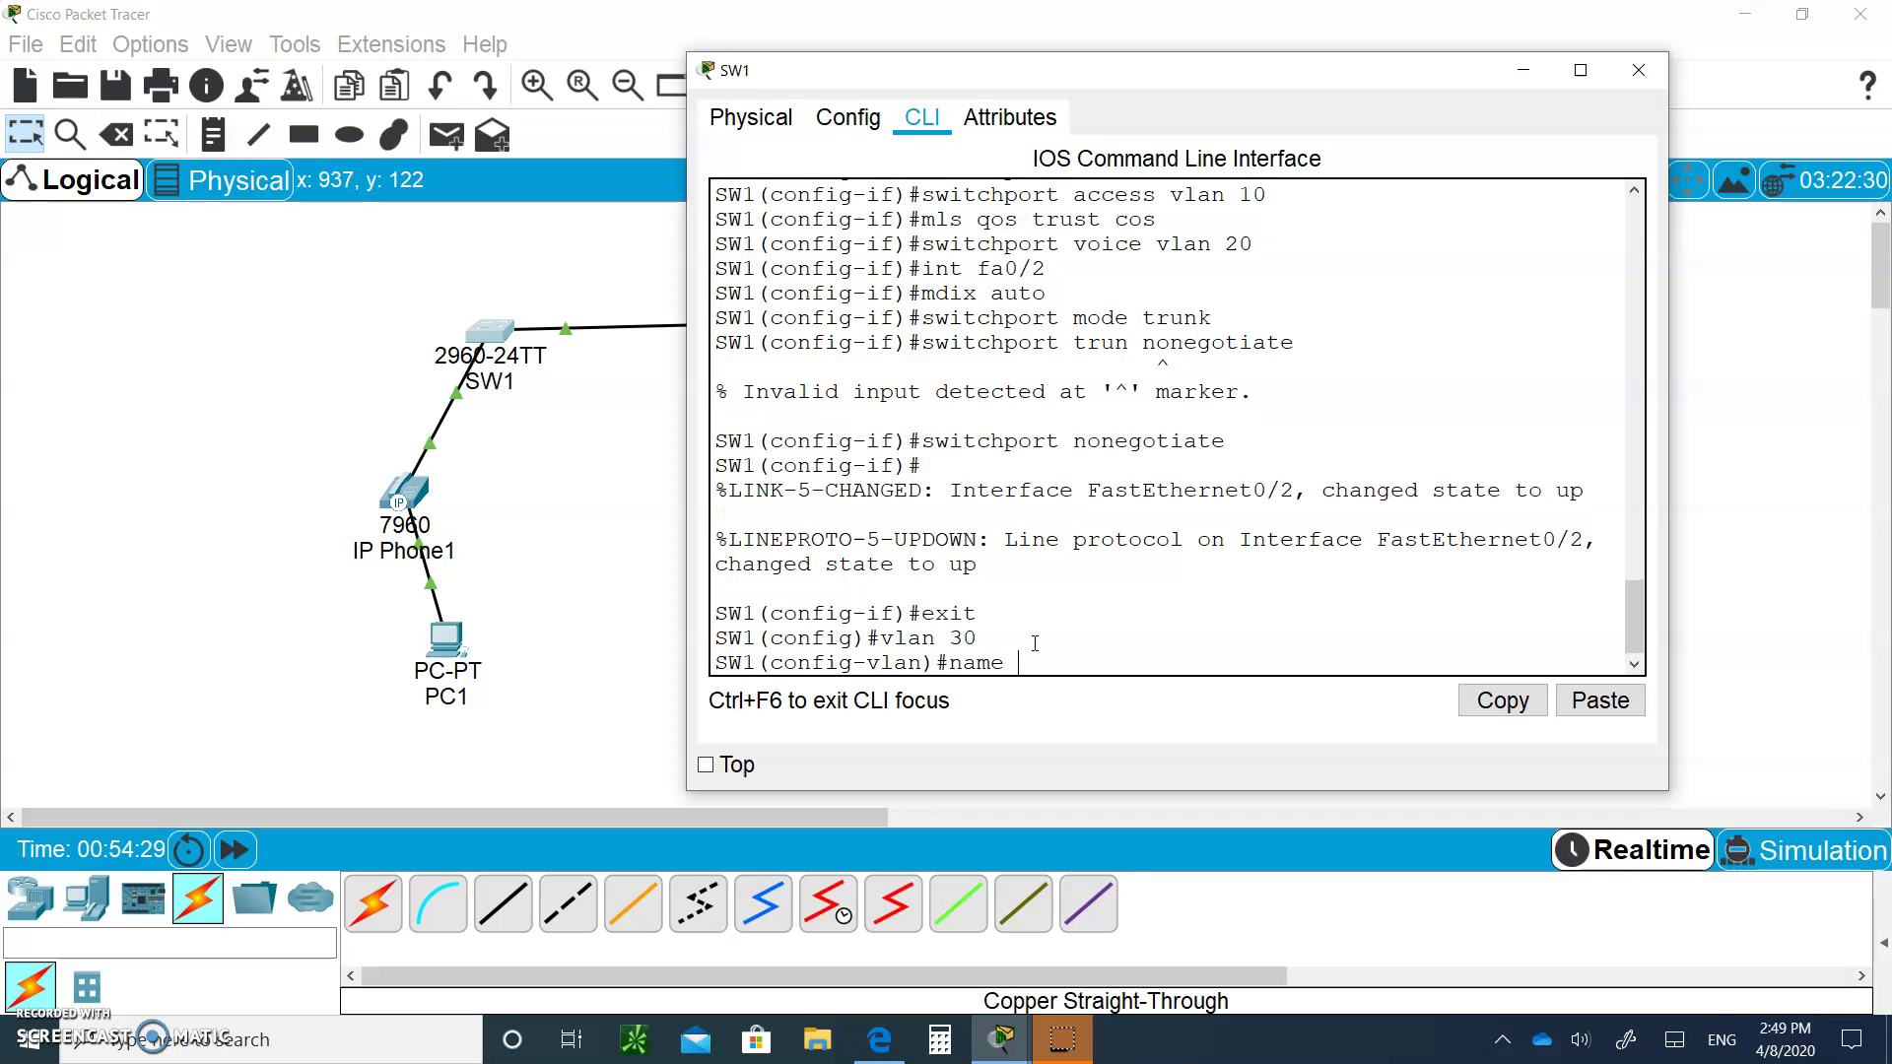
{"action": "type", "text": "name facult"}
{"action": "key", "text": "Return"}
Set SW1's fa0/3 to access mode and assign it to VLAN 30
{"action": "type", "text": "int fa0/3"}
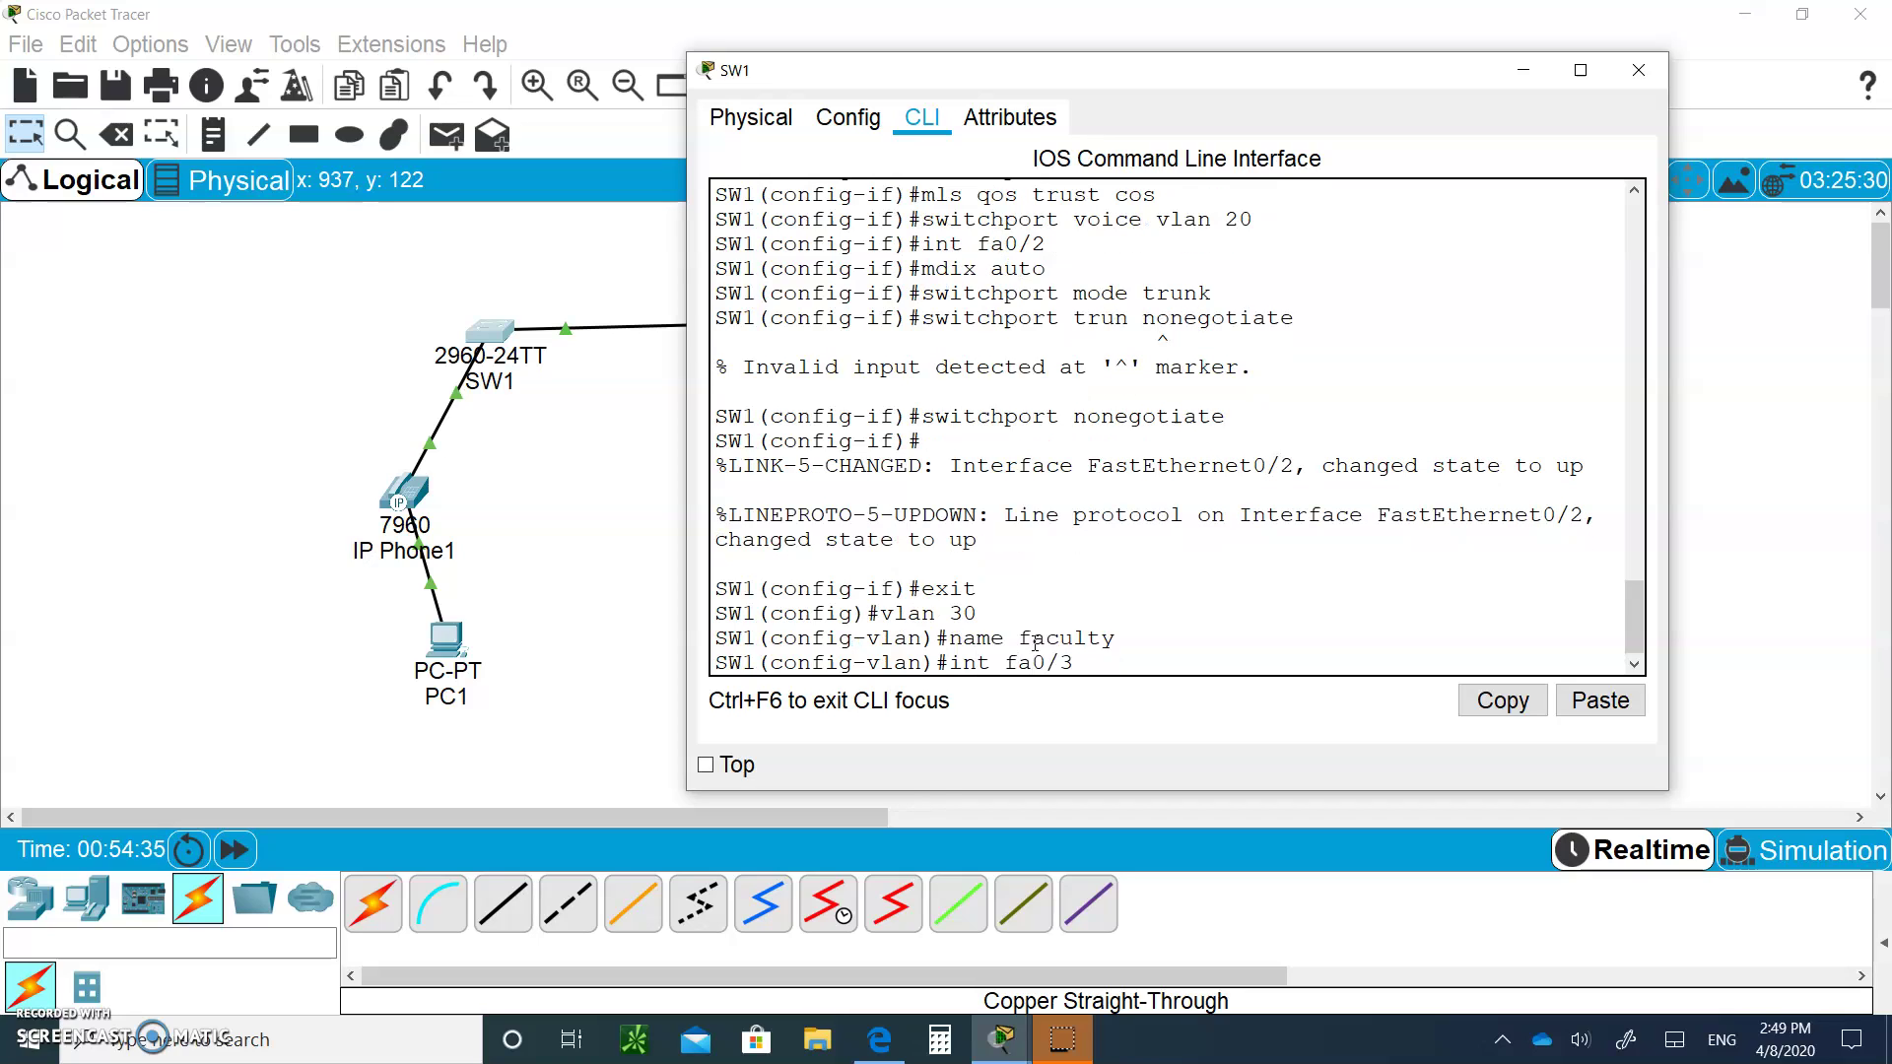
{"action": "key", "text": "Return"}
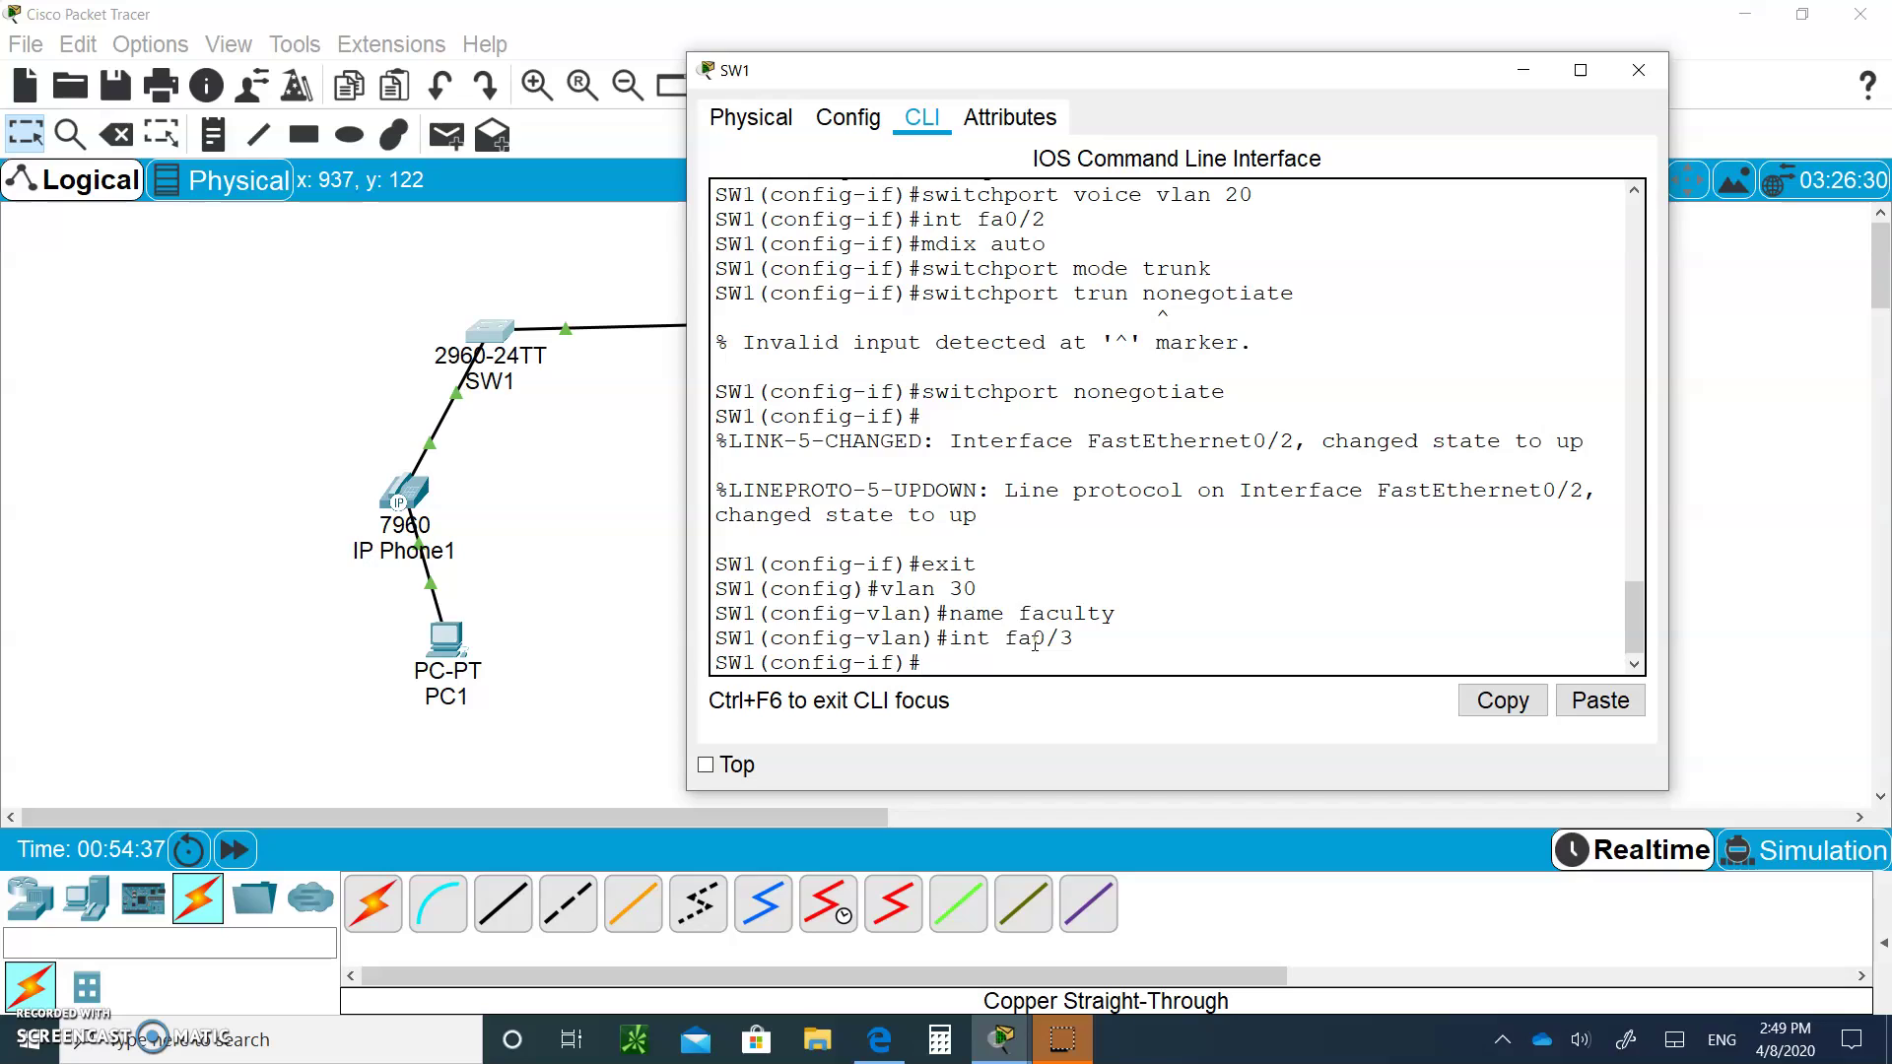
{"action": "type", "text": "switchport mode access"}
{"action": "key", "text": "Return"}
{"action": "type", "text": "switchport"}
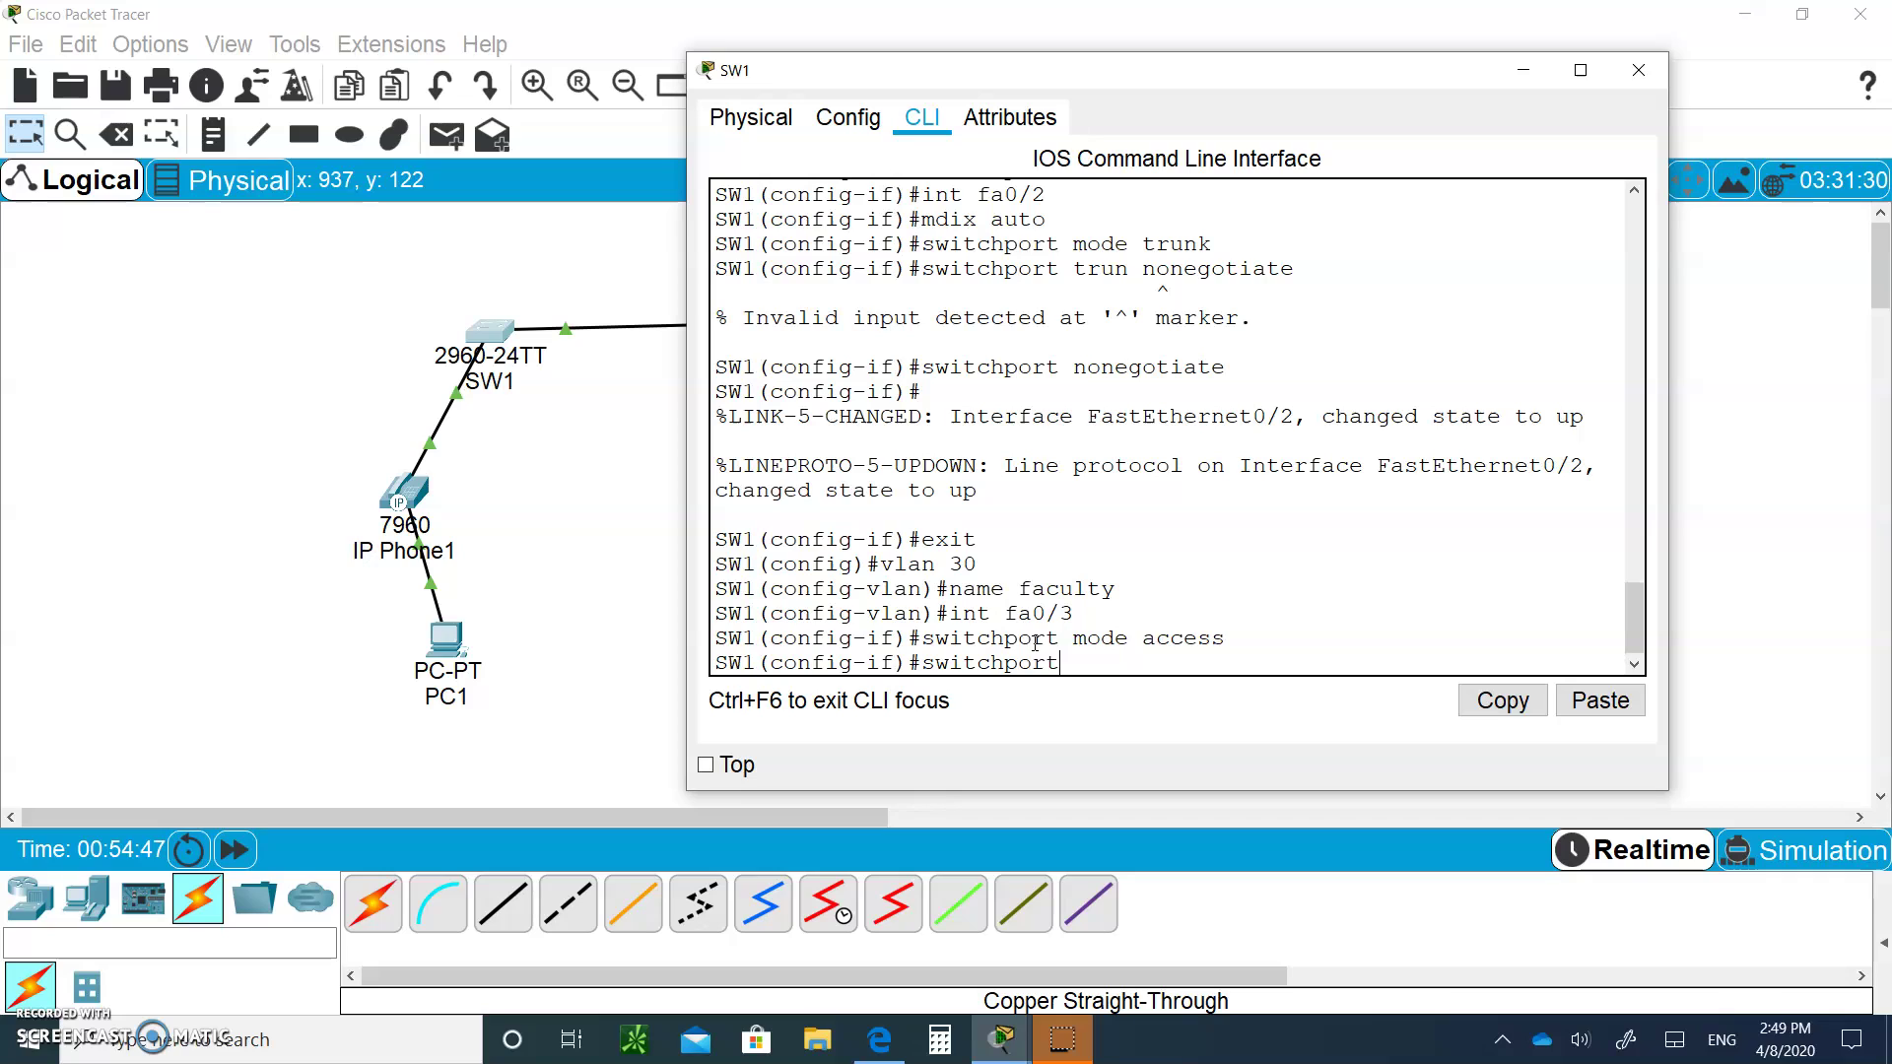
{"action": "type", "text": " access vlan 30"}
{"action": "key", "text": "Return"}
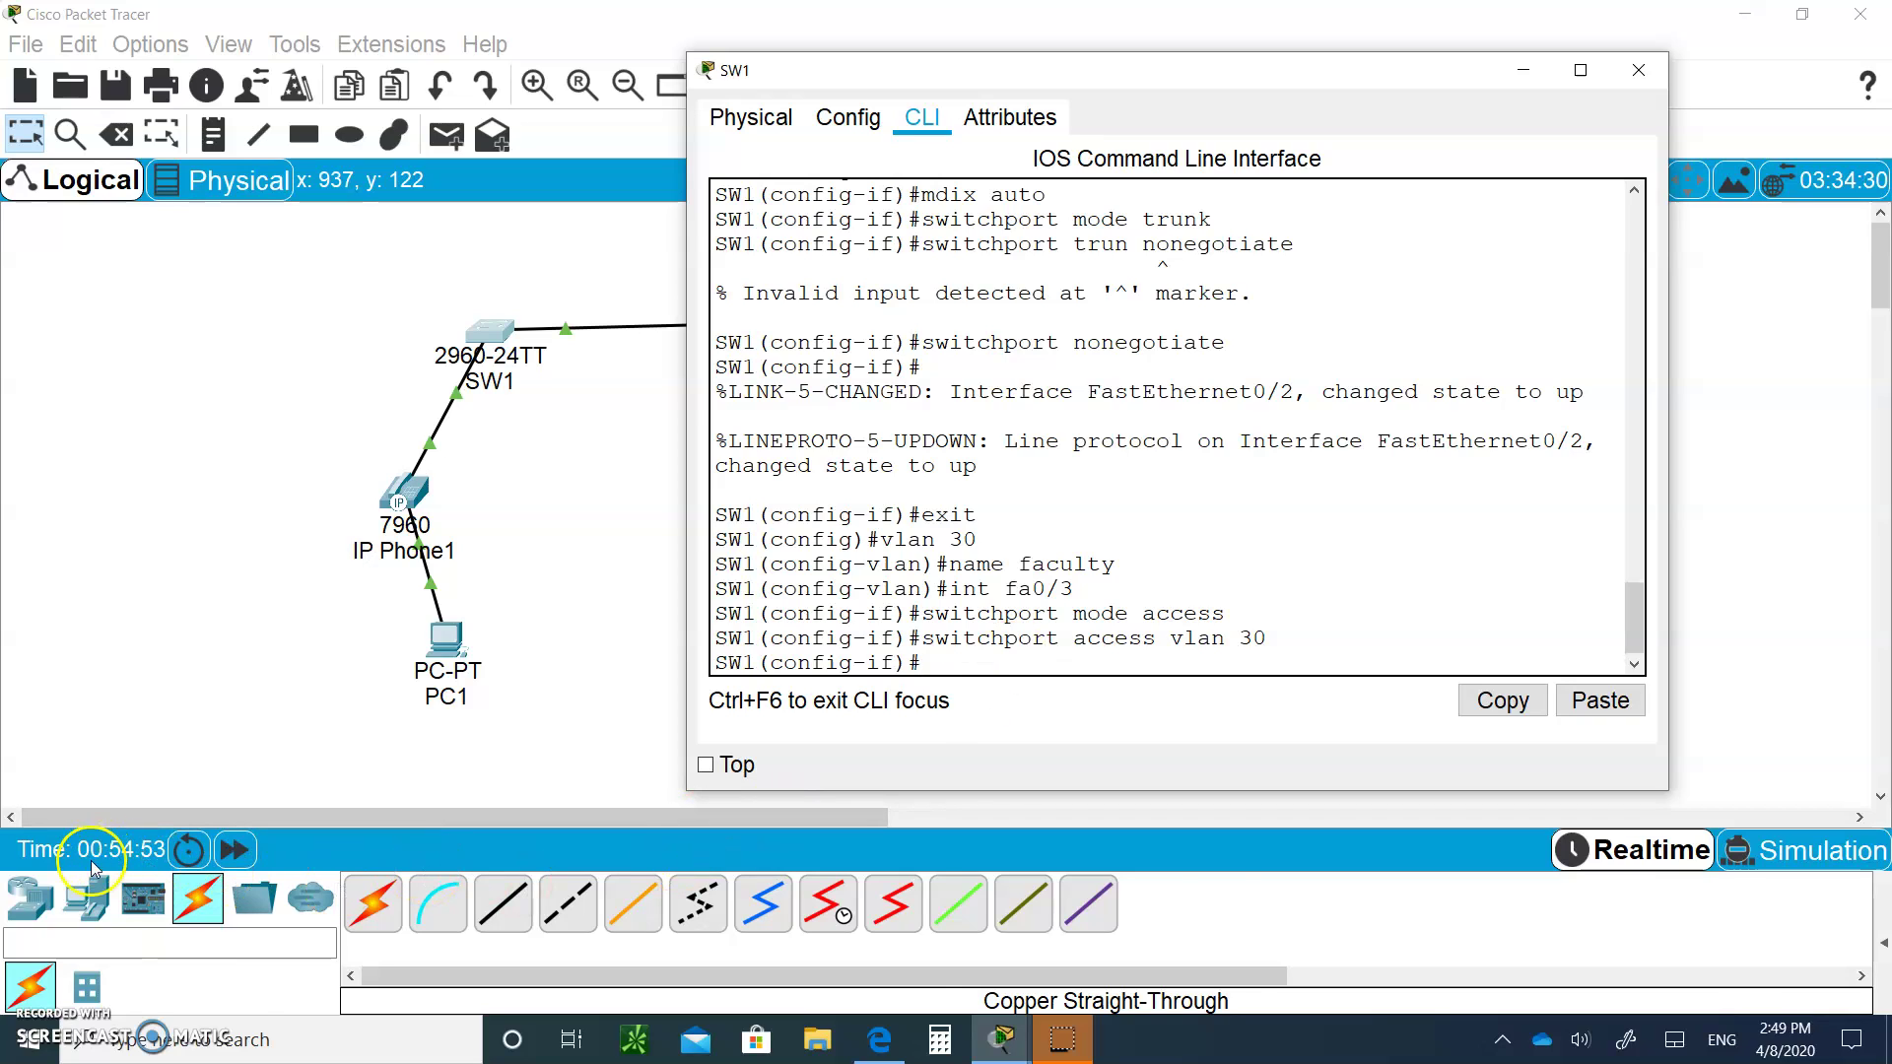
Add a PC near IP Phone1 and connect its FastEthernet0 to SW1's FastEthernet0/3 with a copper straight-through cable
{"action": "left_click", "coordinate": [87, 897]}
{"action": "left_click_drag", "start_coordinate": [372, 902], "coordinate": [221, 493]}
{"action": "left_click", "coordinate": [198, 899]}
{"action": "left_click", "coordinate": [503, 903]}
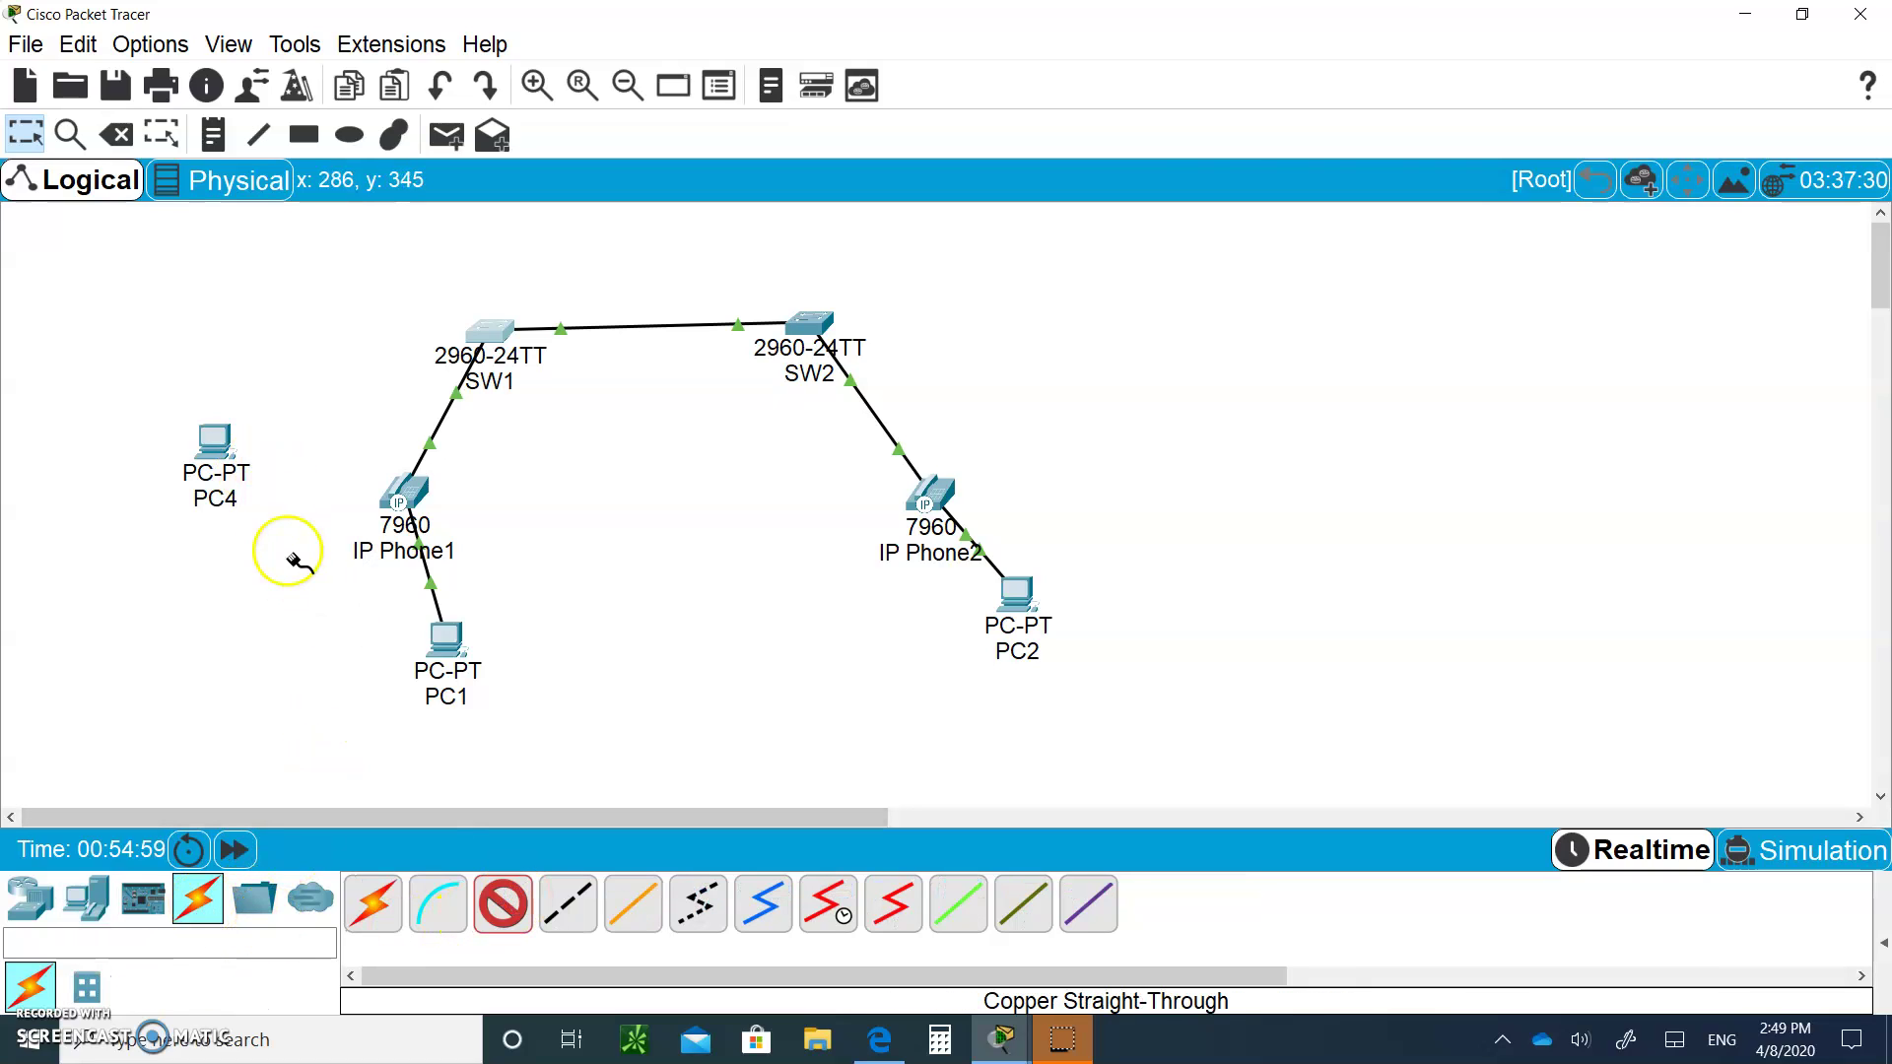
{"action": "left_click", "coordinate": [212, 441]}
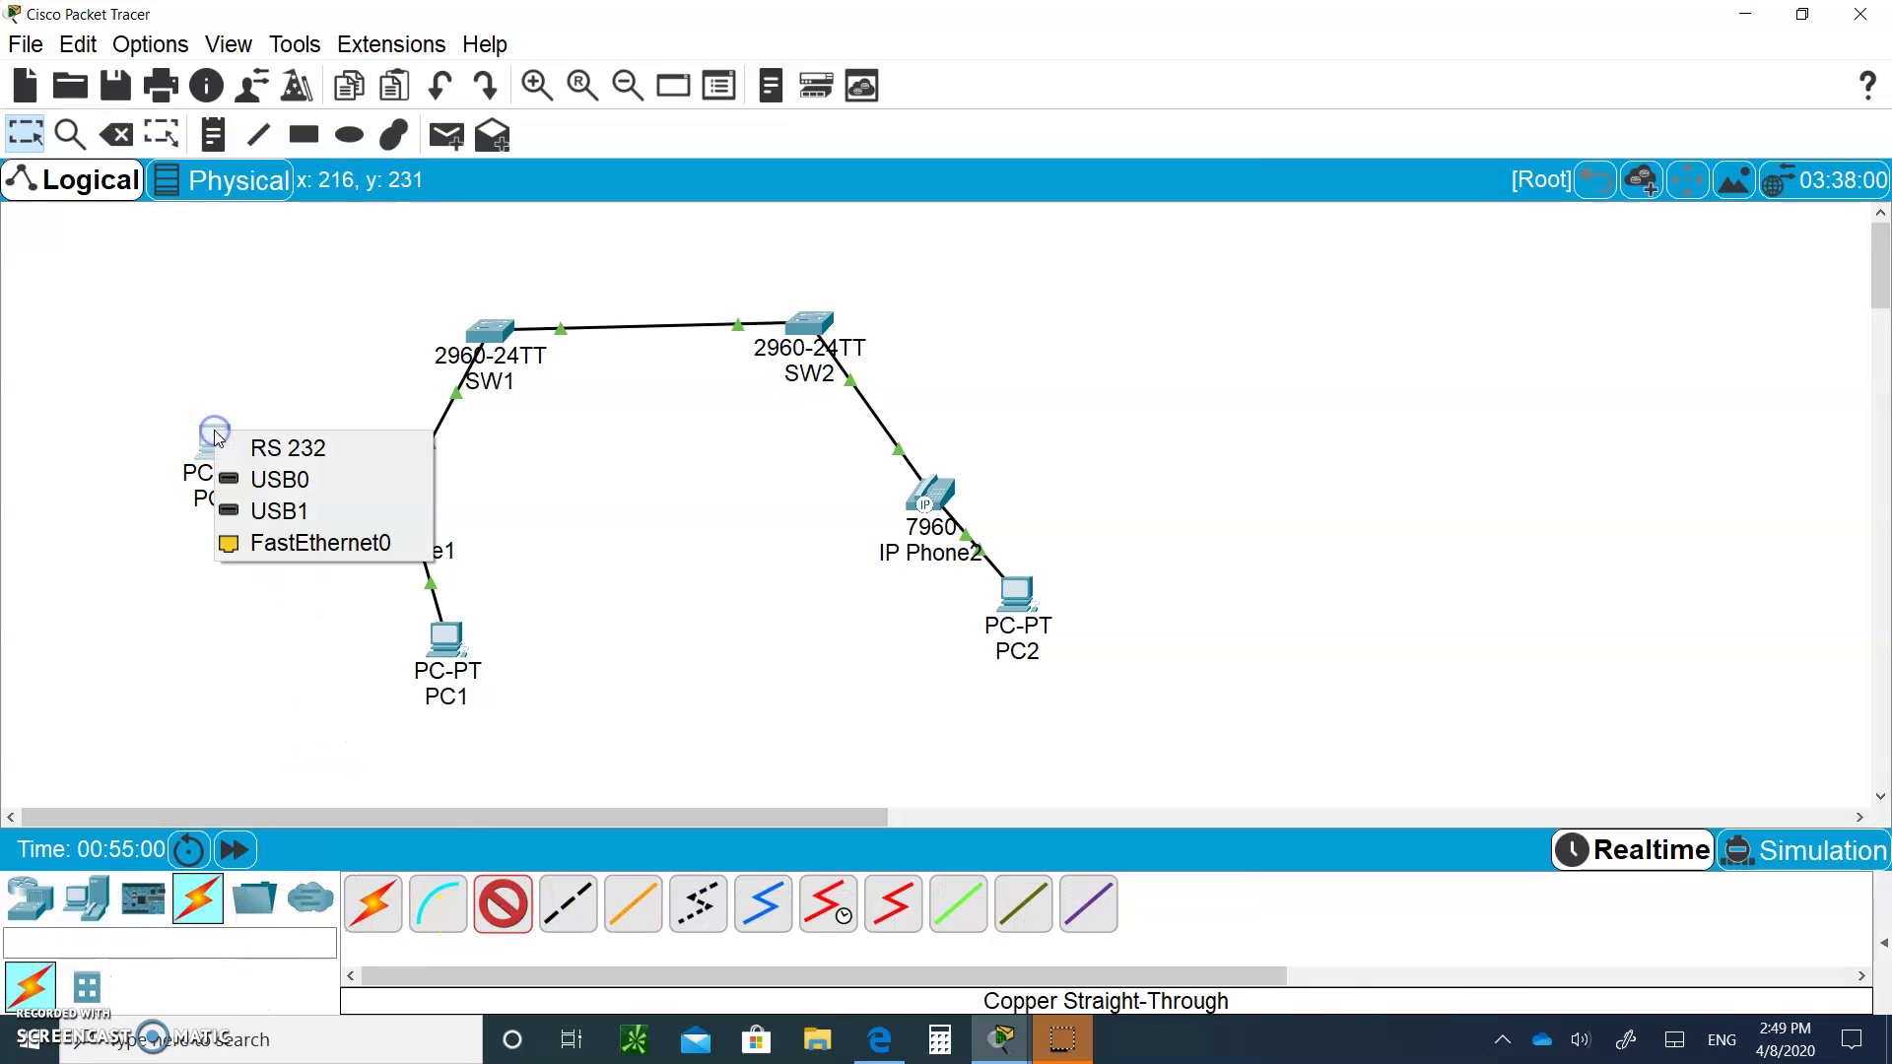
{"action": "left_click", "coordinate": [309, 544]}
{"action": "left_click", "coordinate": [491, 333]}
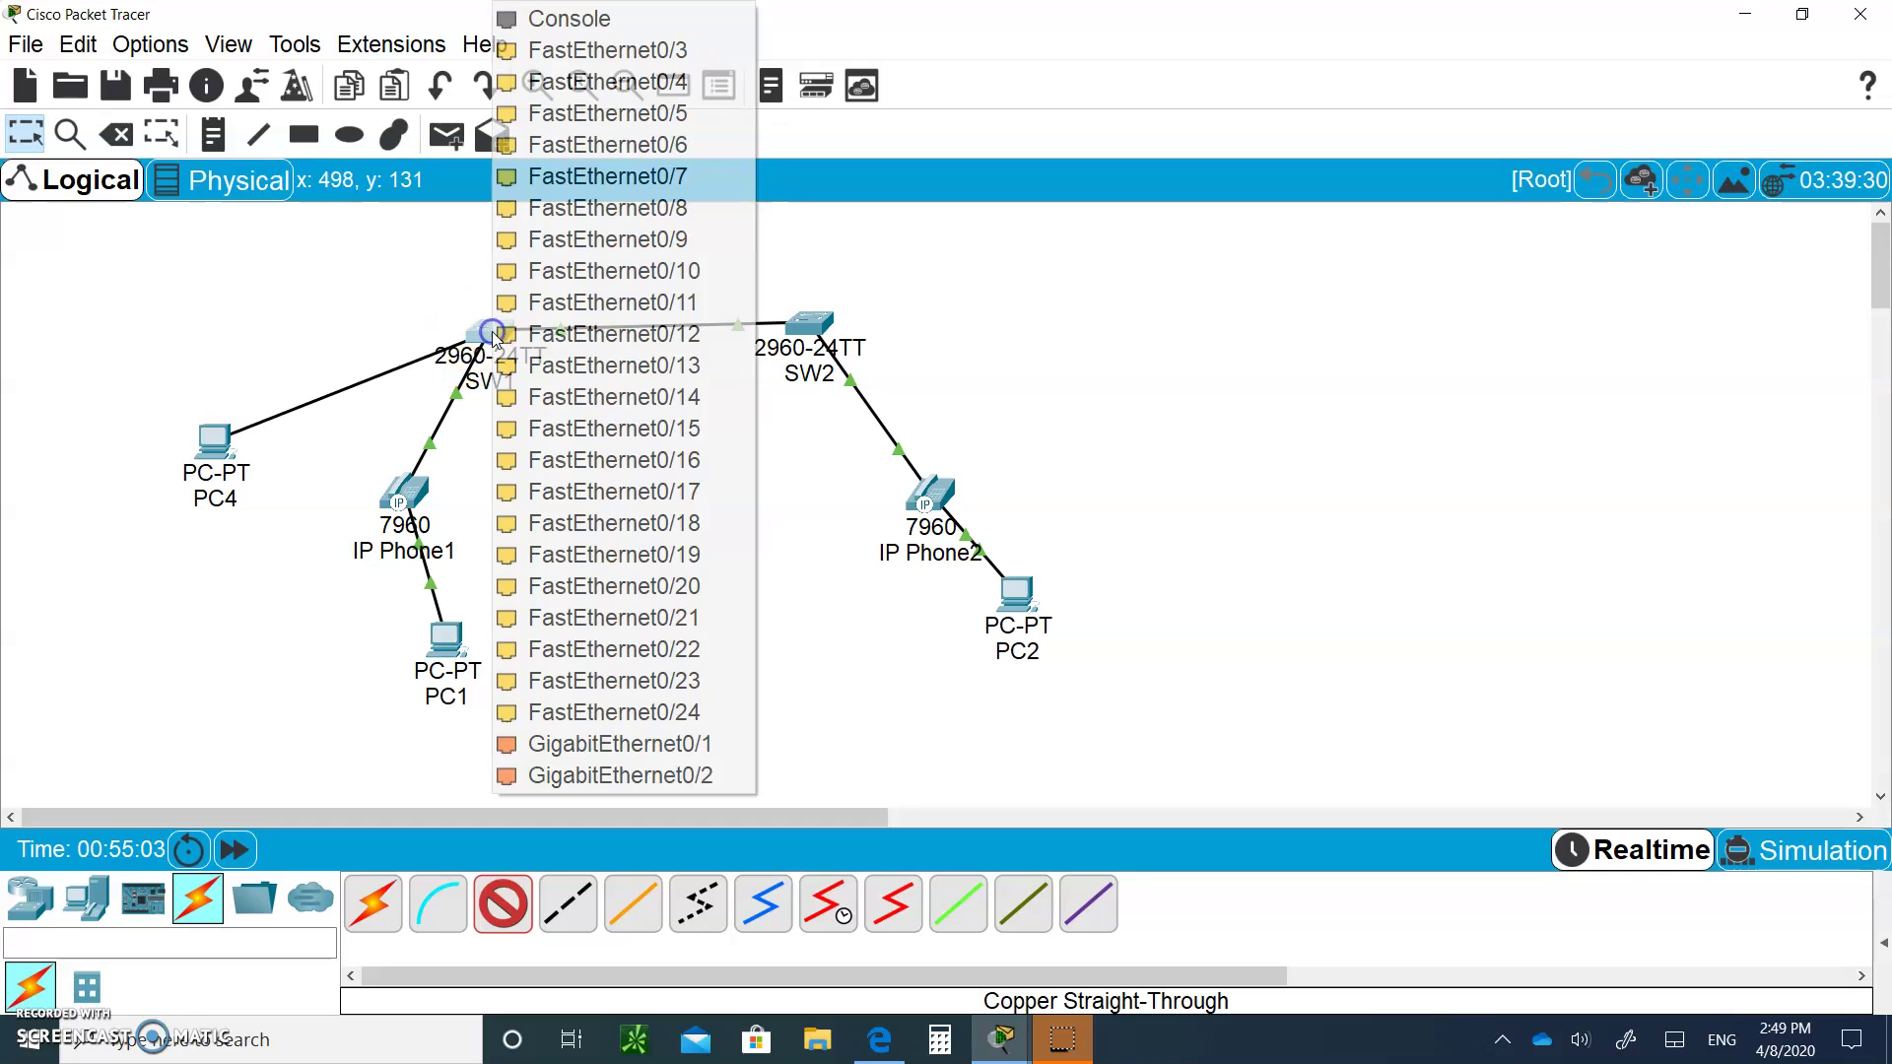
{"action": "left_click", "coordinate": [608, 49]}
Give PC4 the static IP address 192.168.30.1 with subnet mask 255.255.255.0, and close its window
{"action": "left_click", "coordinate": [215, 441]}
{"action": "left_click", "coordinate": [883, 185]}
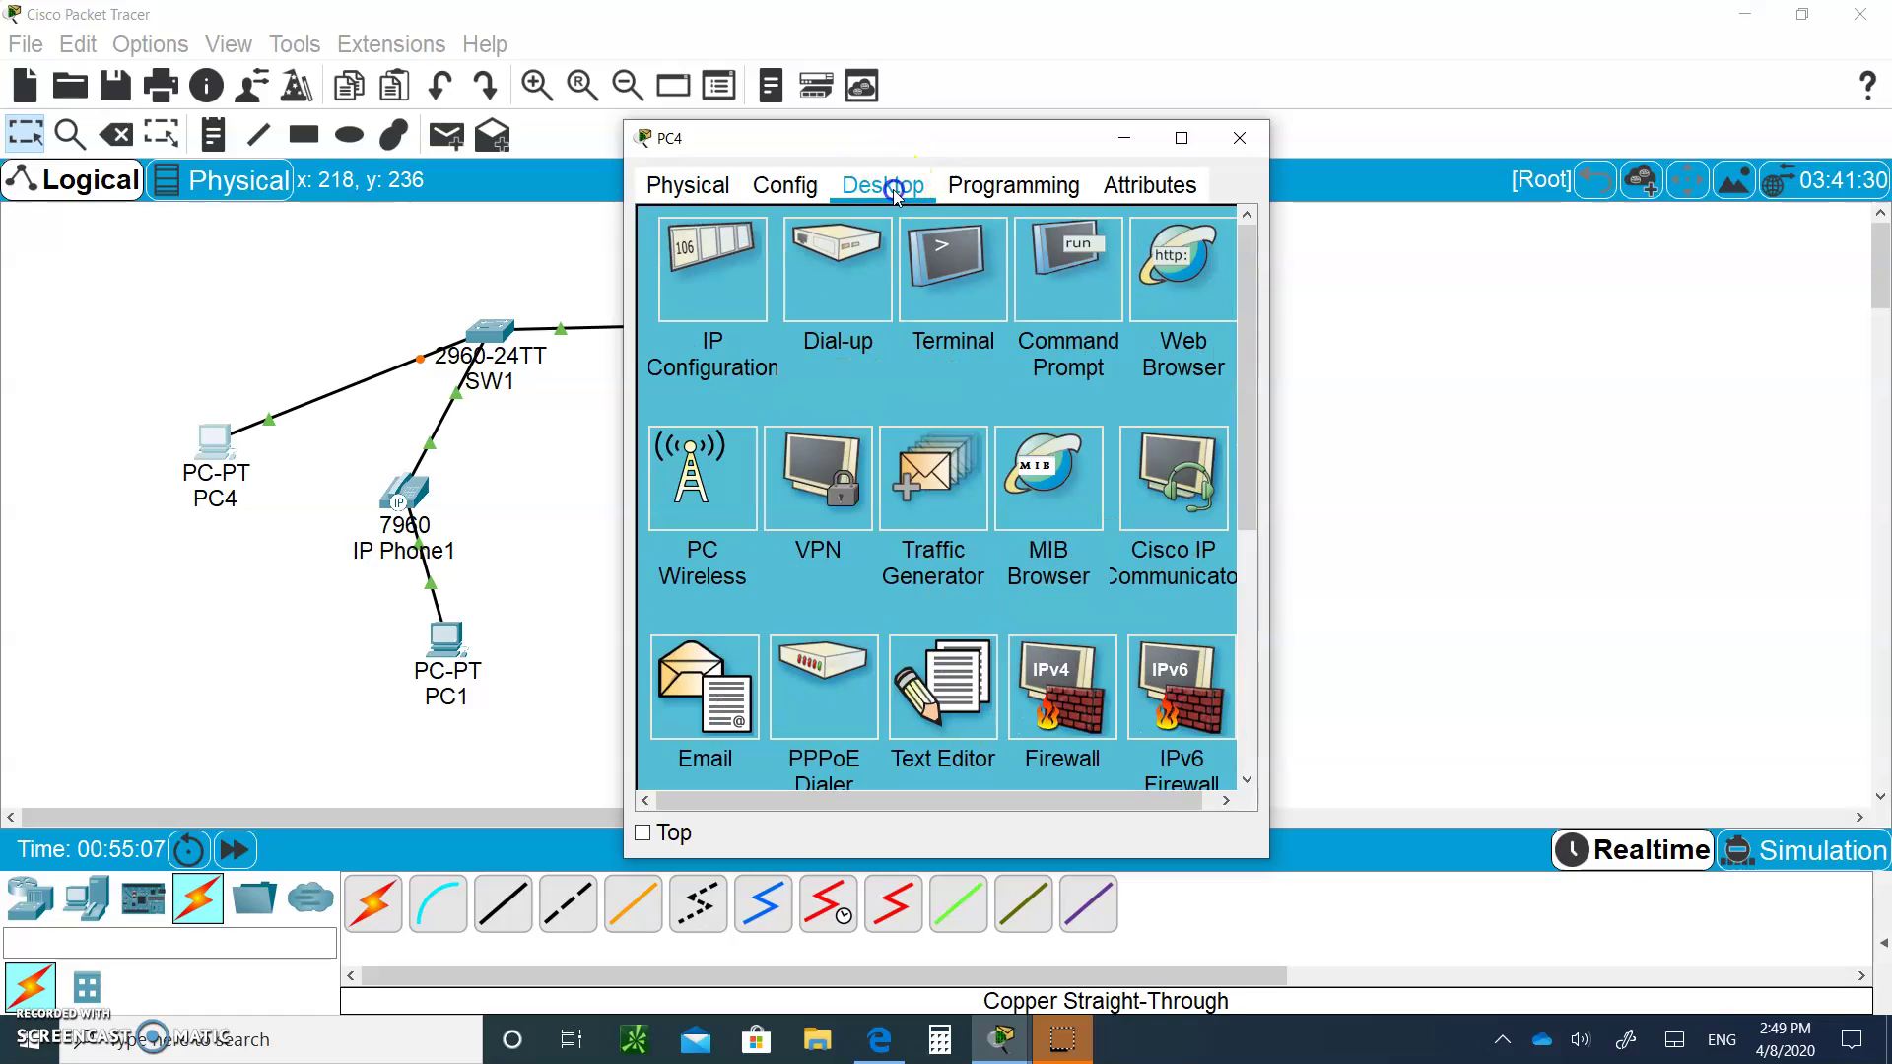
{"action": "left_click", "coordinate": [731, 251]}
{"action": "left_click", "coordinate": [863, 360]}
{"action": "type", "text": "18"}
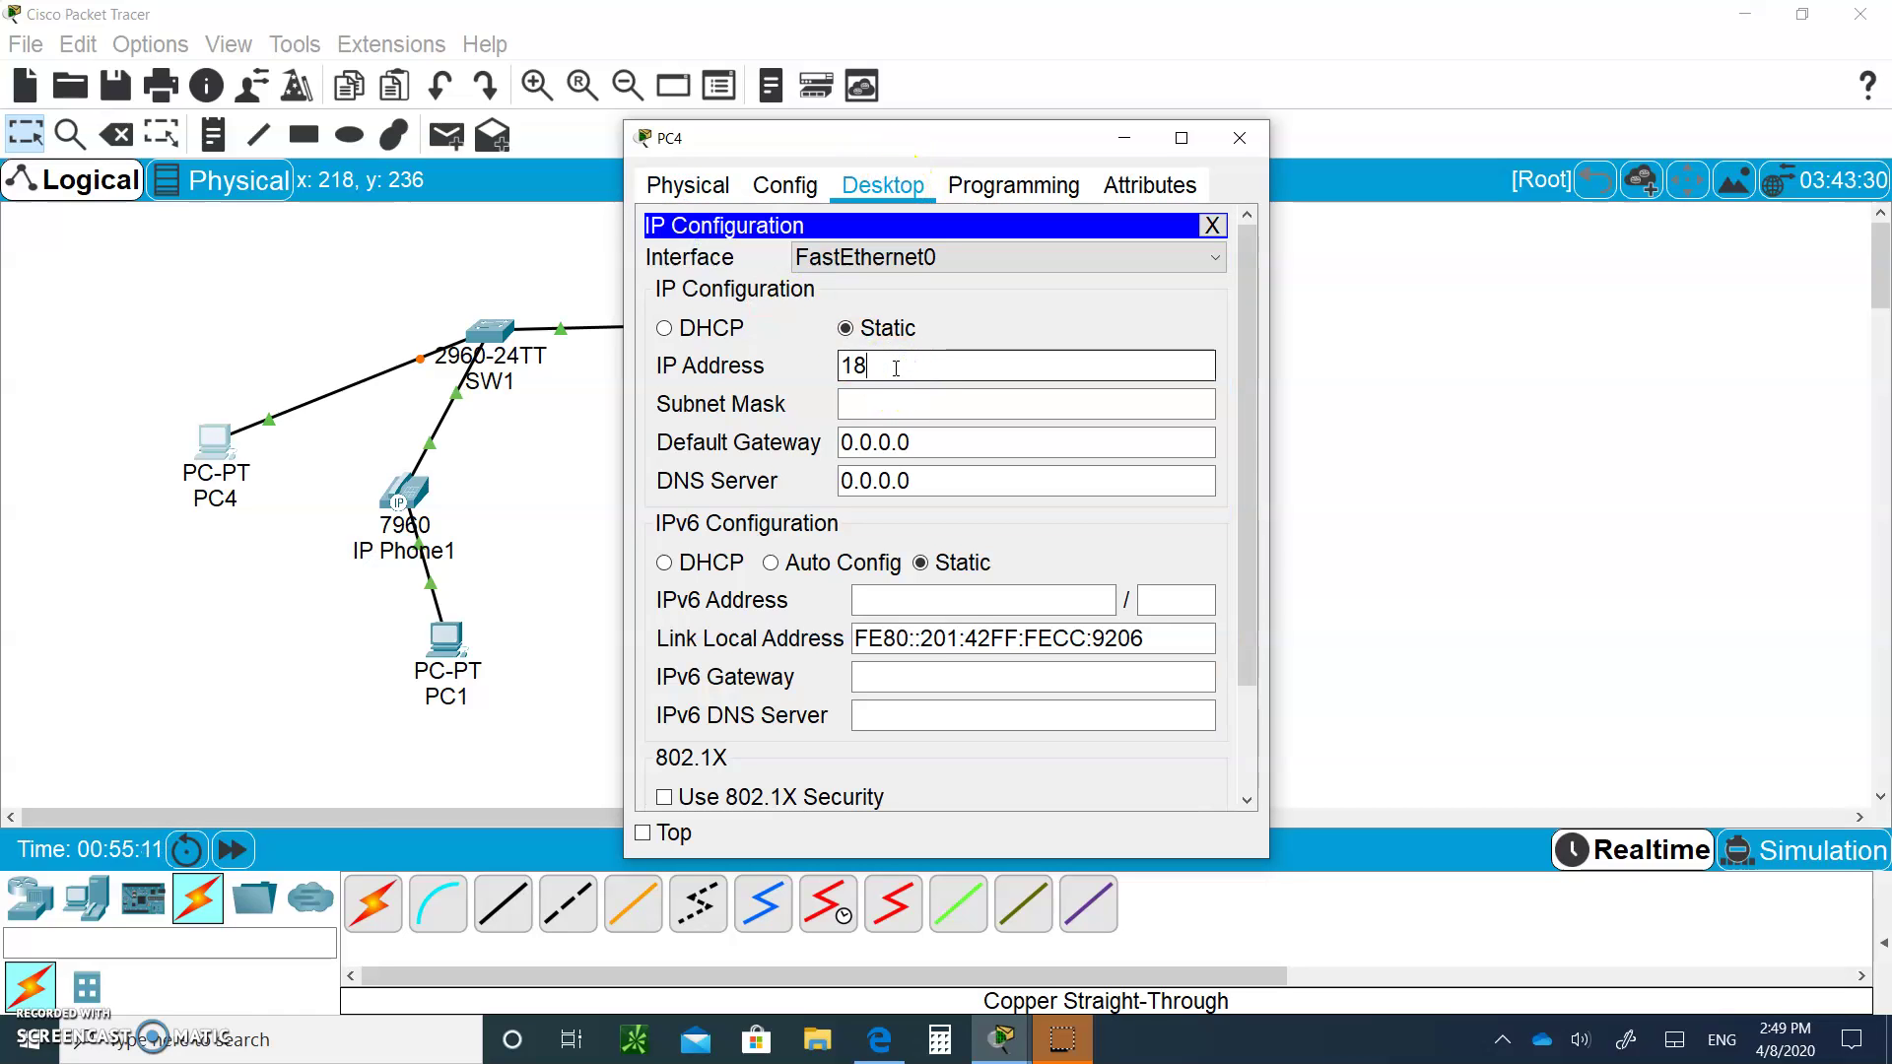
{"action": "key", "text": "BackSpace"}
{"action": "type", "text": "92.168.3"}
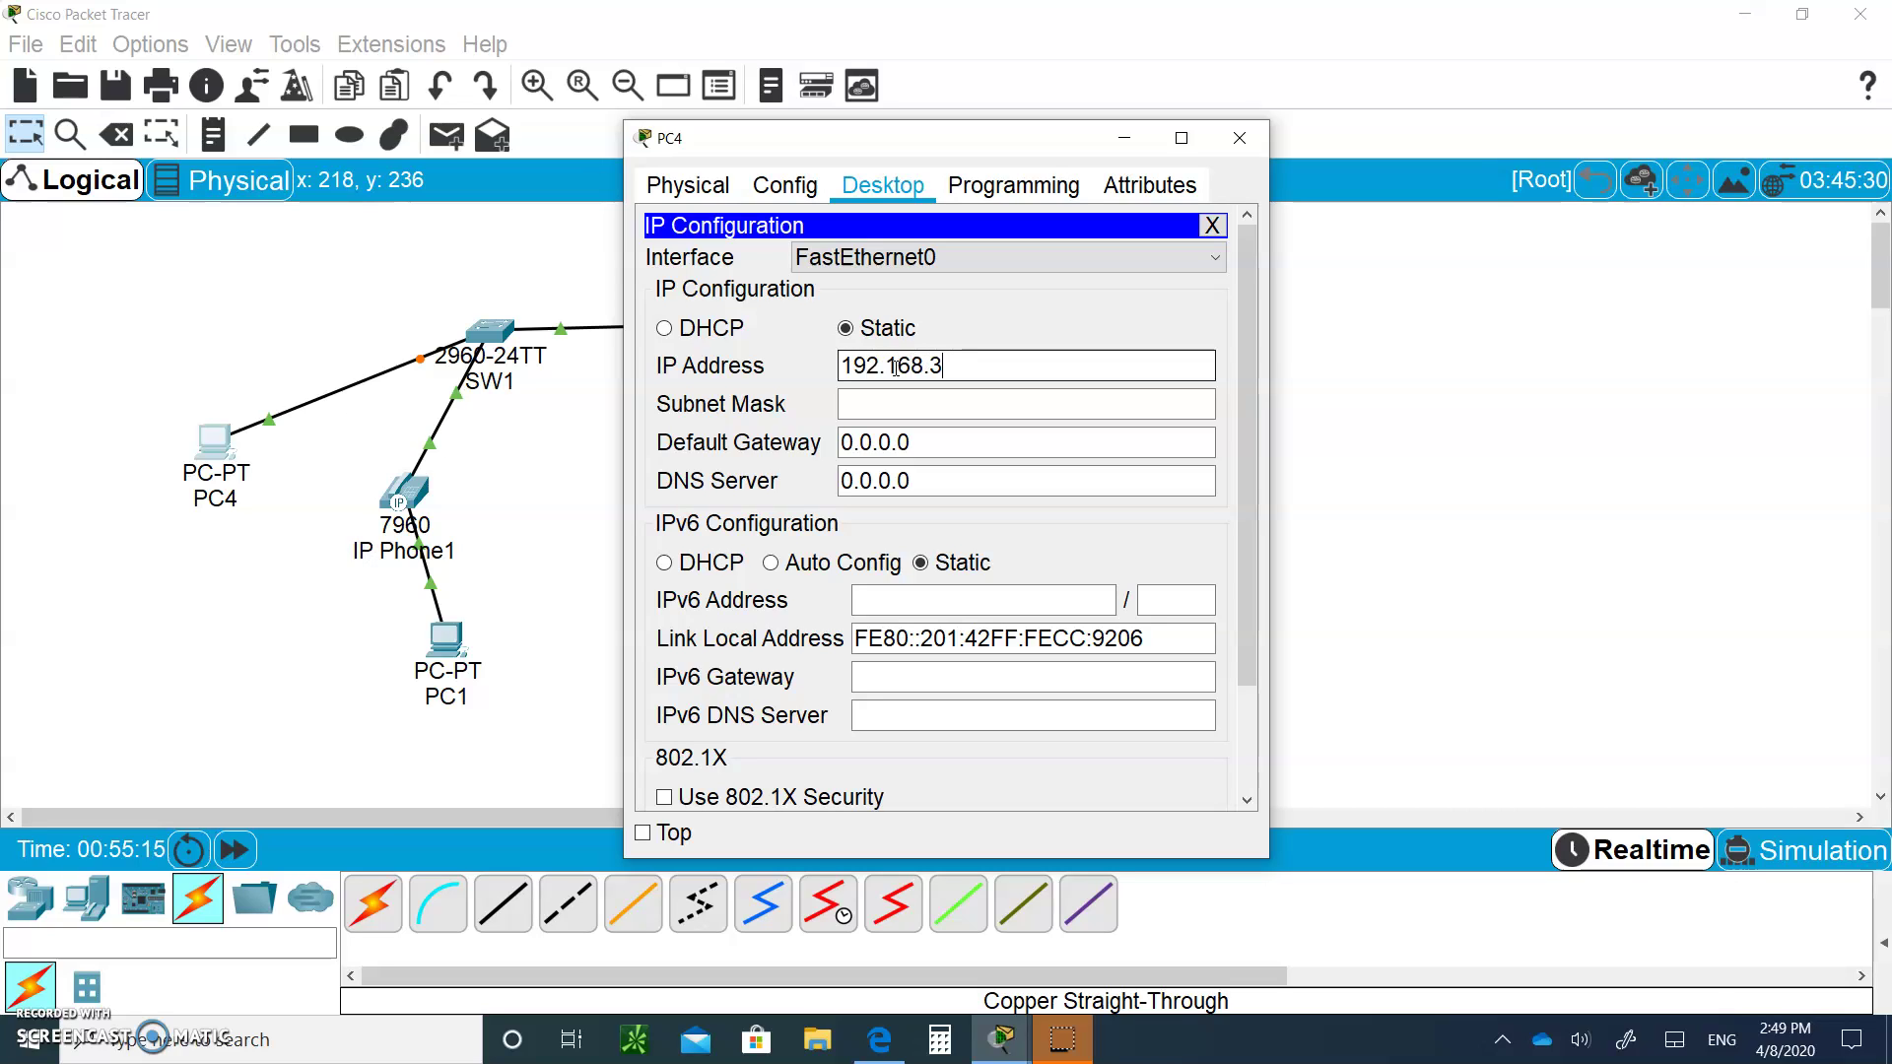
{"action": "type", "text": "0.1"}
{"action": "key", "text": "Tab"}
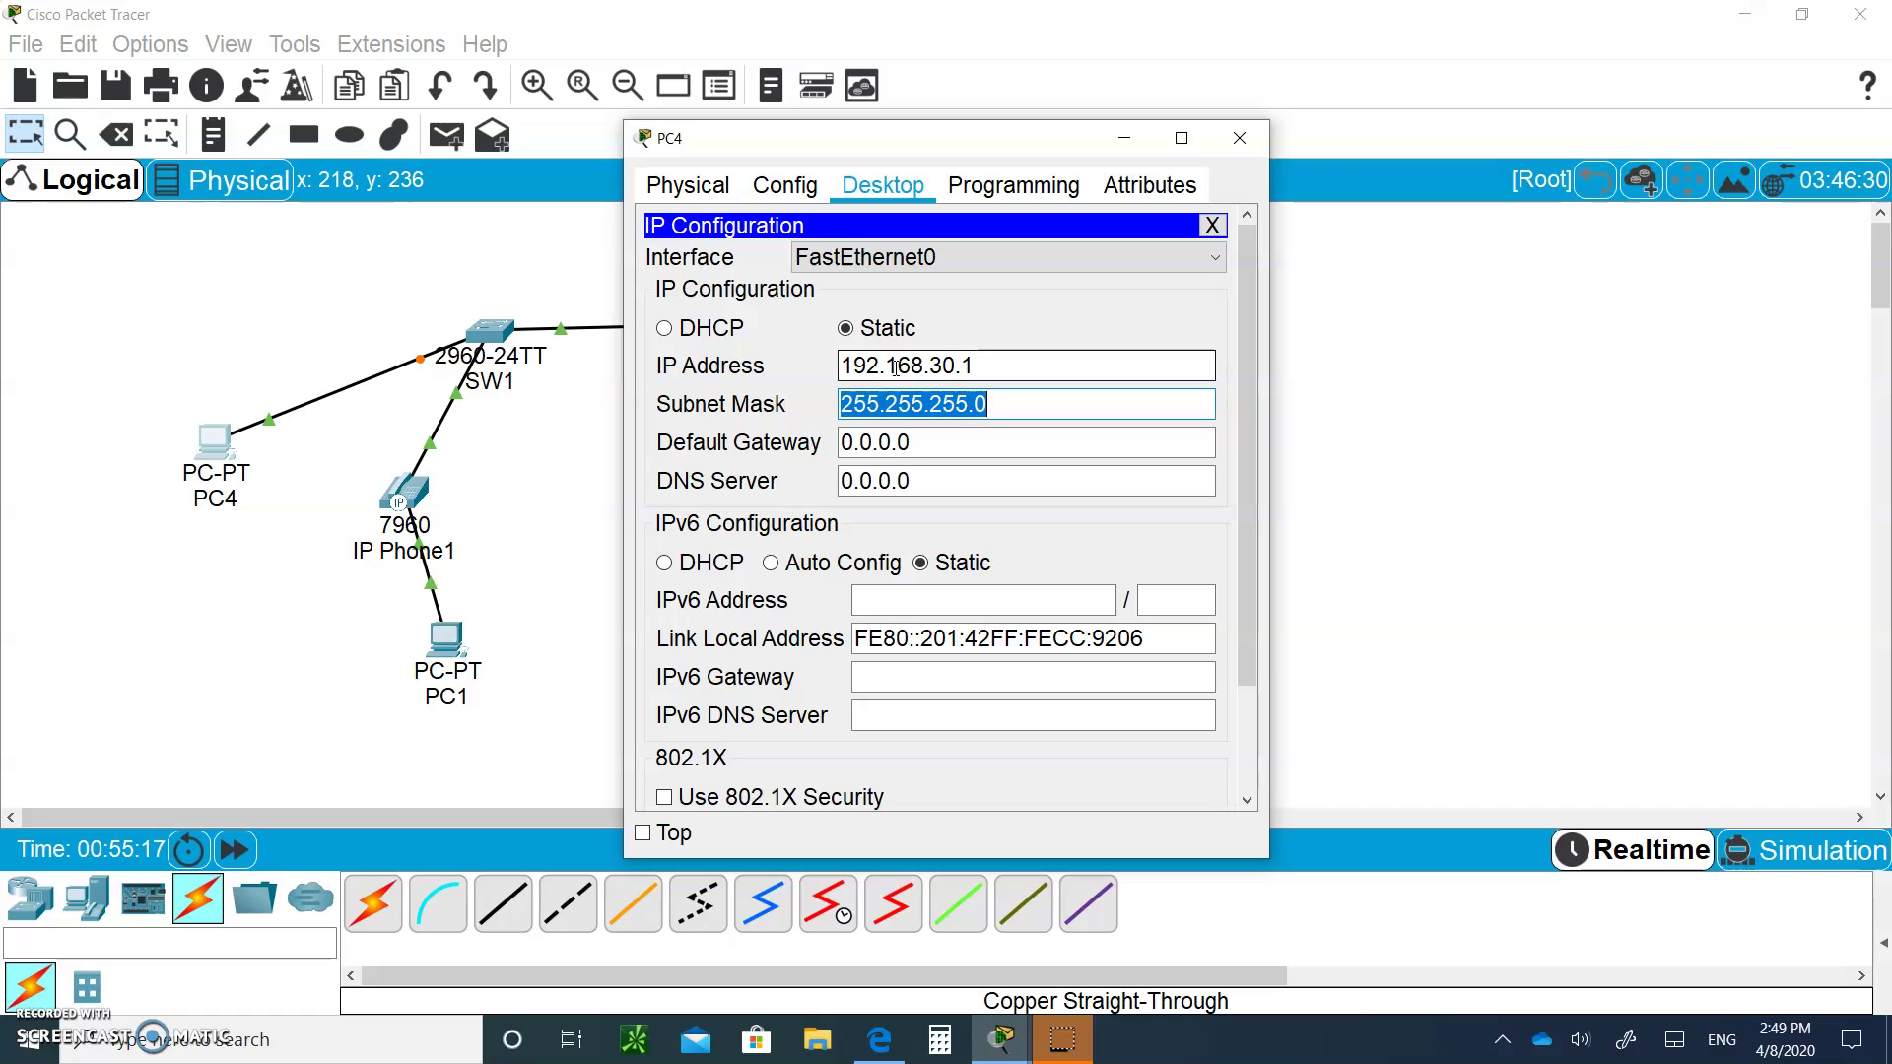
{"action": "left_click", "coordinate": [1239, 138]}
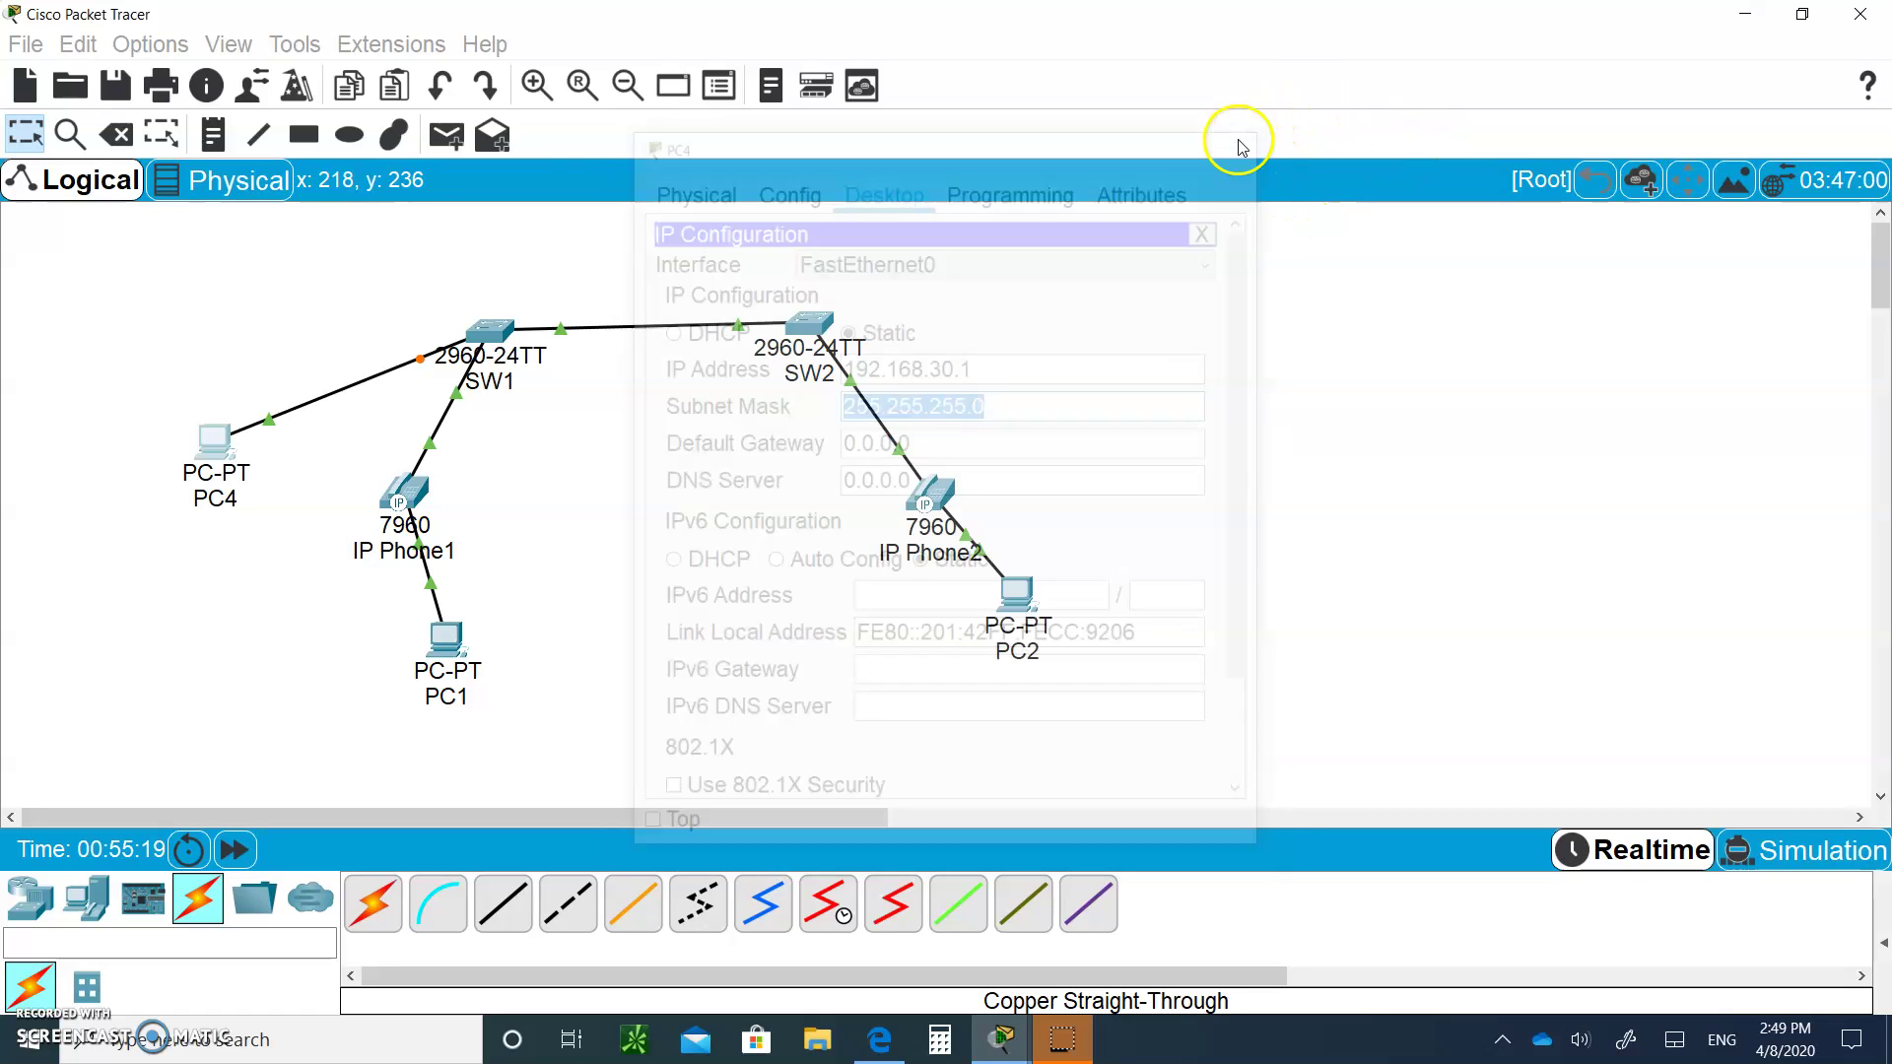
On SW2's command line, exit interface configuration and create VLAN 30 with the name faculty
{"action": "left_click", "coordinate": [809, 323]}
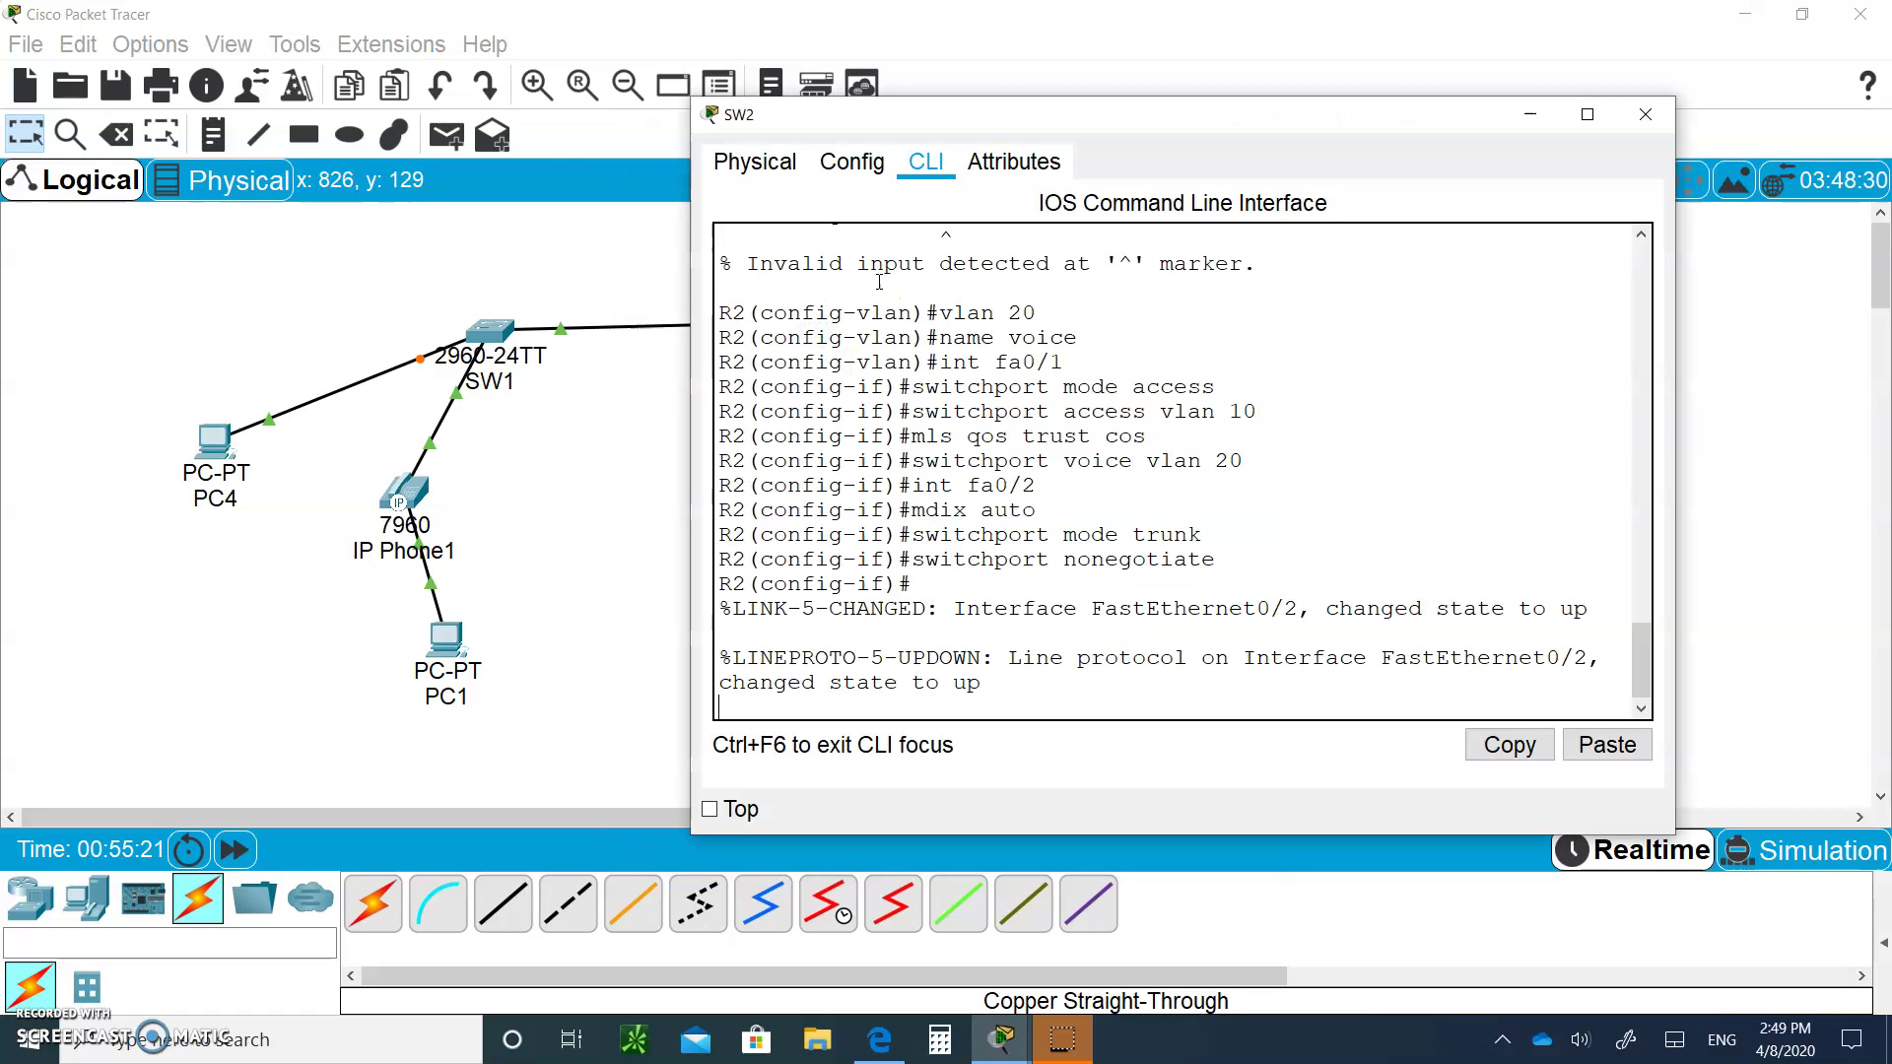
{"action": "left_click", "coordinate": [1017, 718]}
{"action": "key", "text": "Return"}
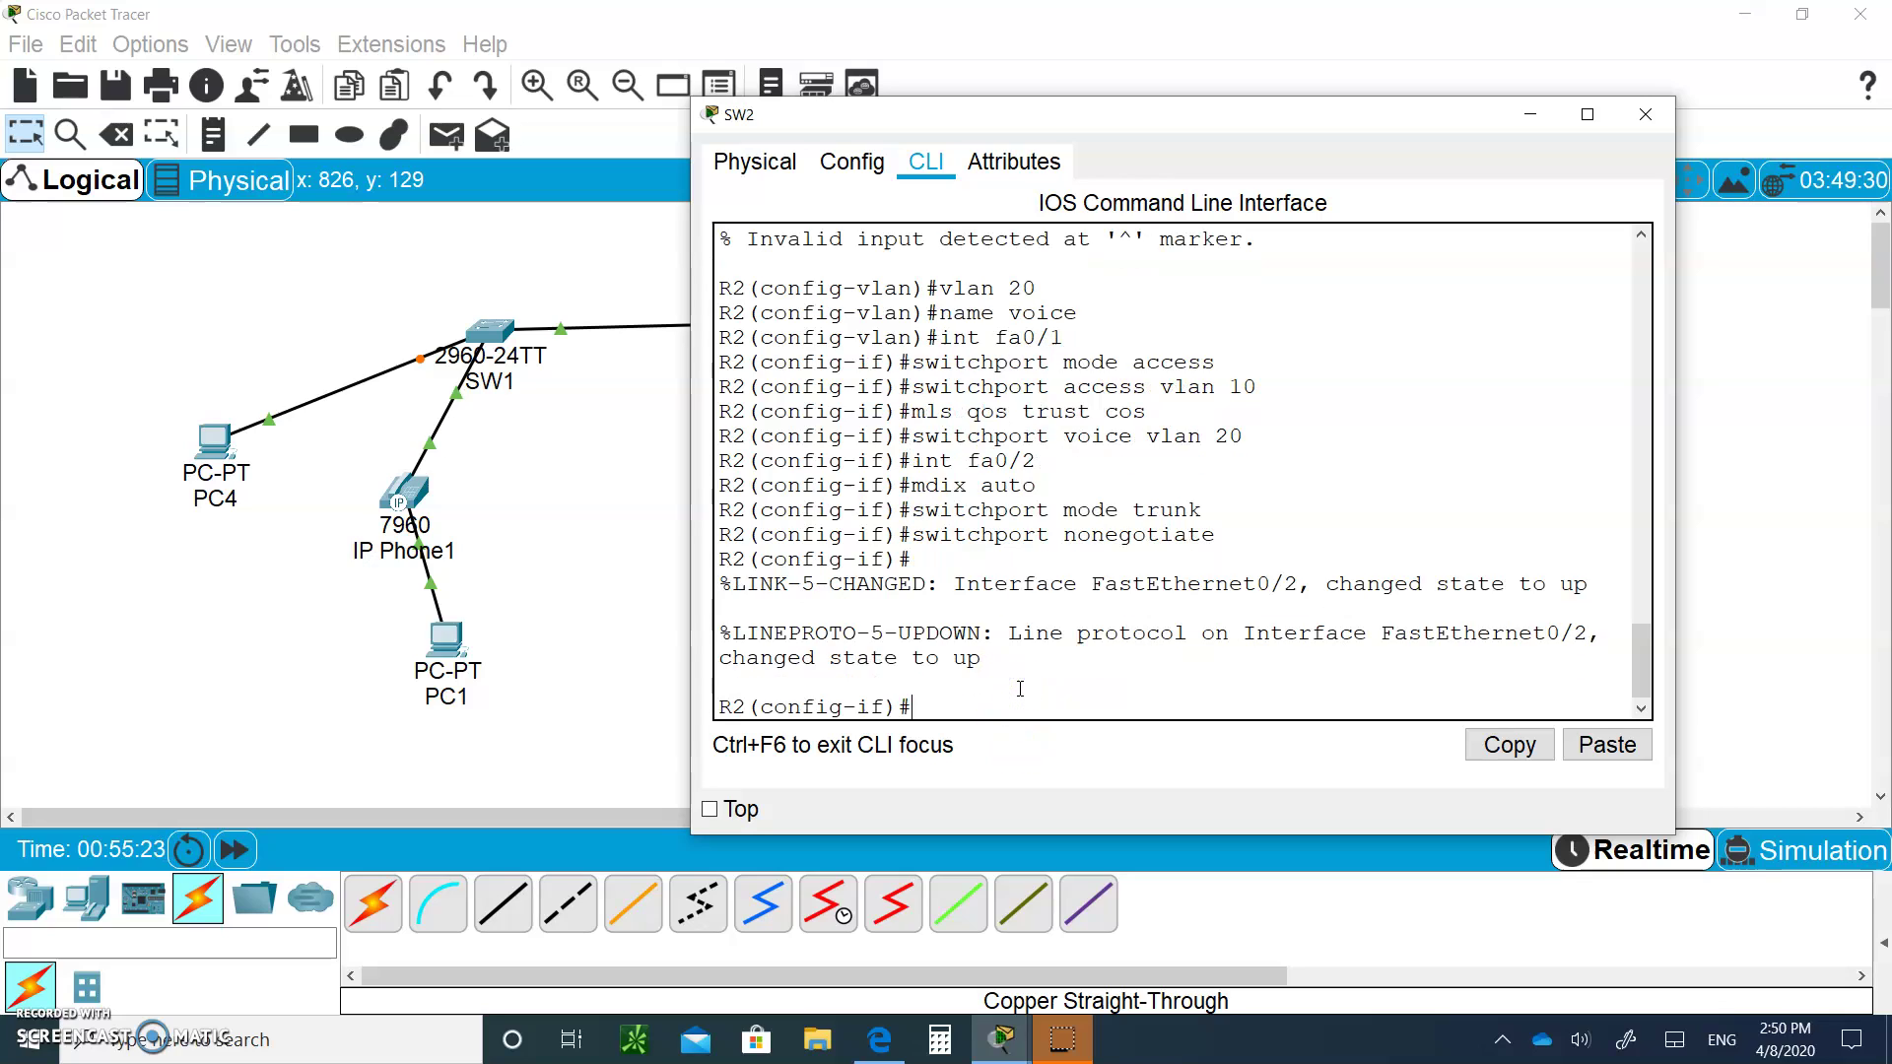
{"action": "key", "text": "Return"}
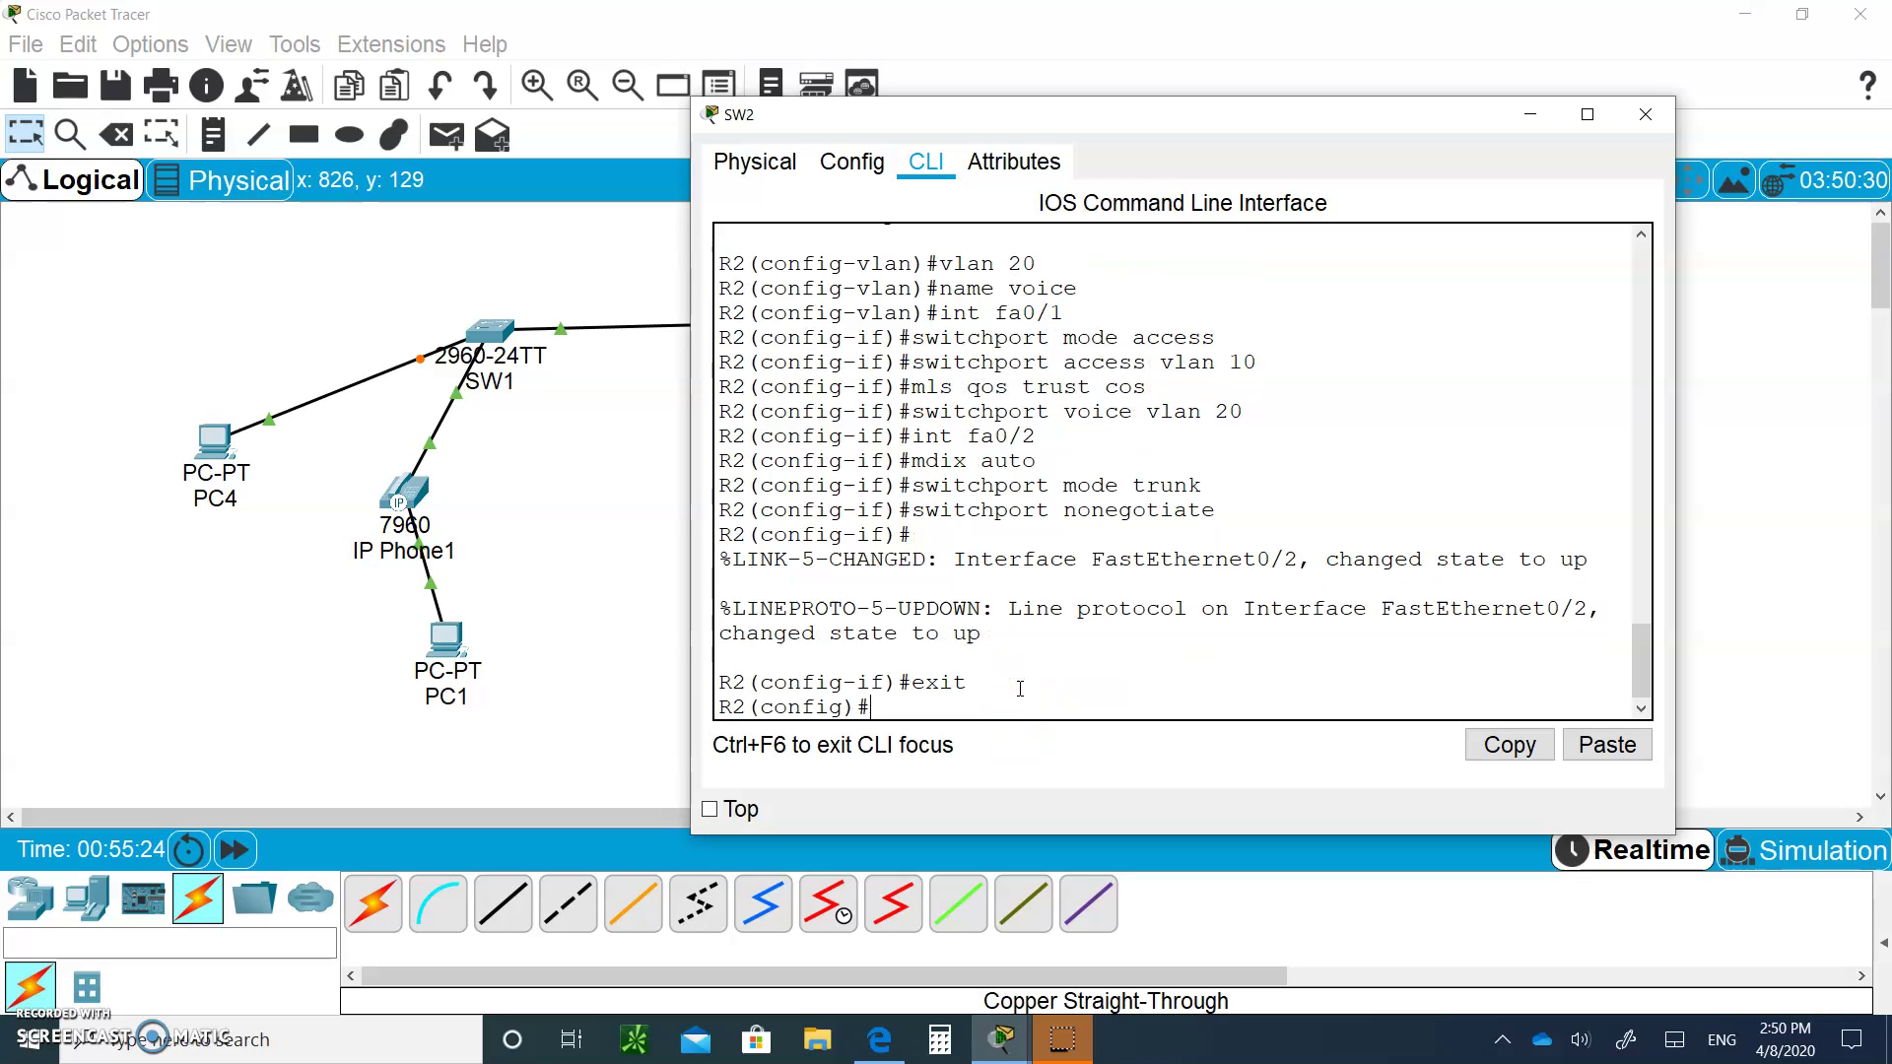
{"action": "type", "text": "vlan 30"}
{"action": "key", "text": "Return"}
{"action": "type", "text": "name facu"}
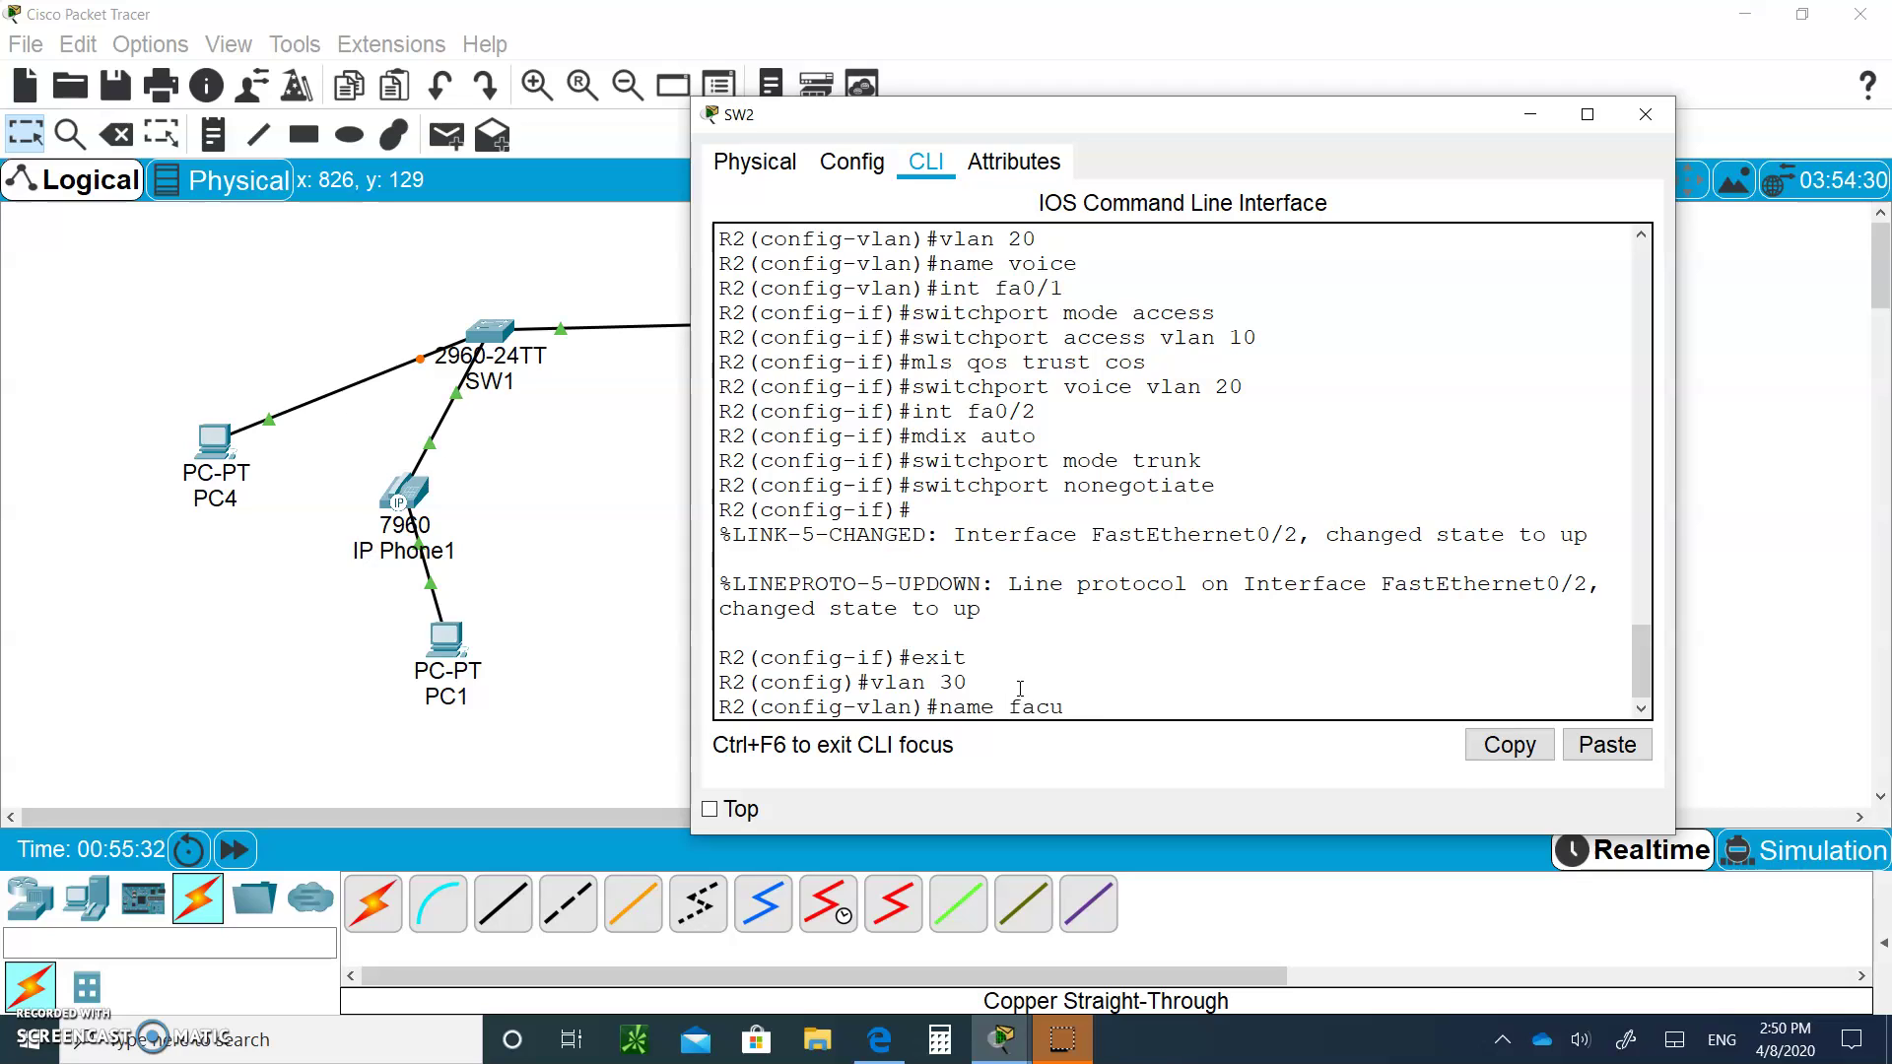
{"action": "type", "text": "lty"}
{"action": "key", "text": "Return"}
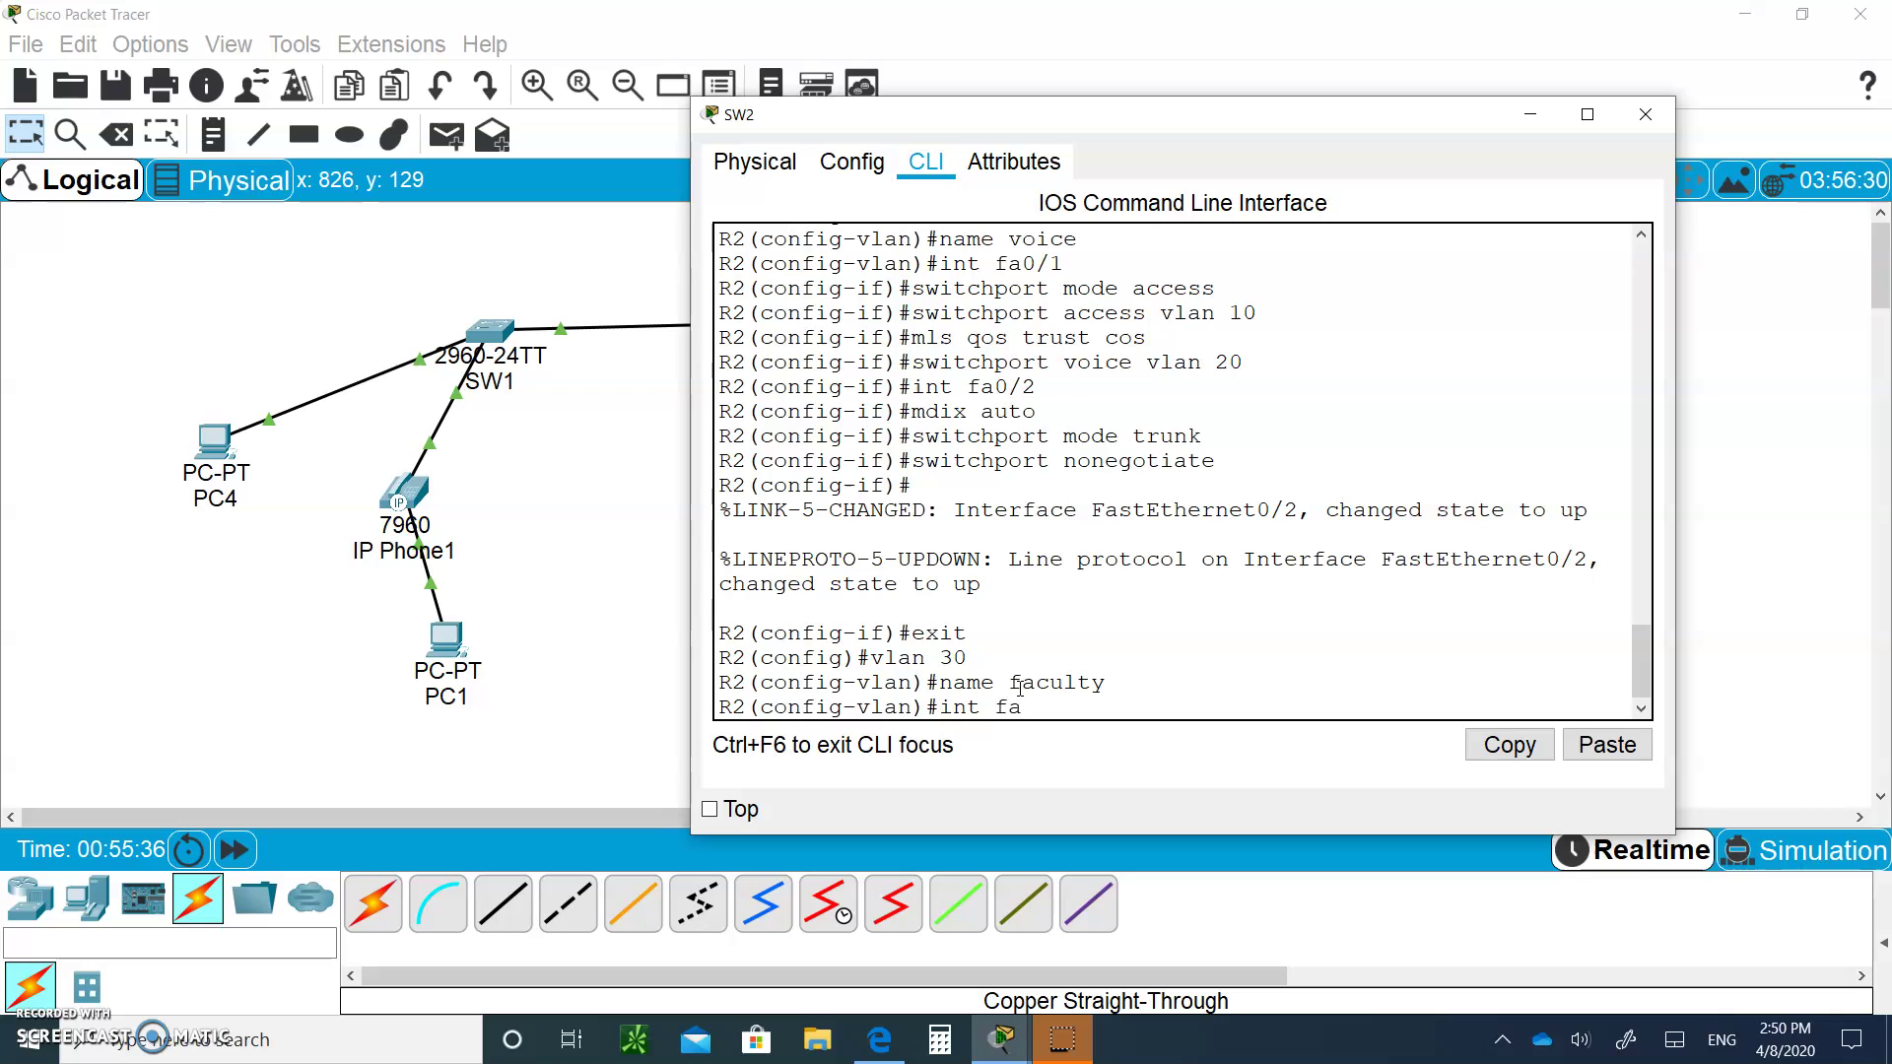
Set SW2's fa0/3 to access mode, assign it to VLAN 30, and return to the workspace
{"action": "type", "text": "int fa0/3"}
{"action": "key", "text": "Return"}
{"action": "type", "text": "switch"}
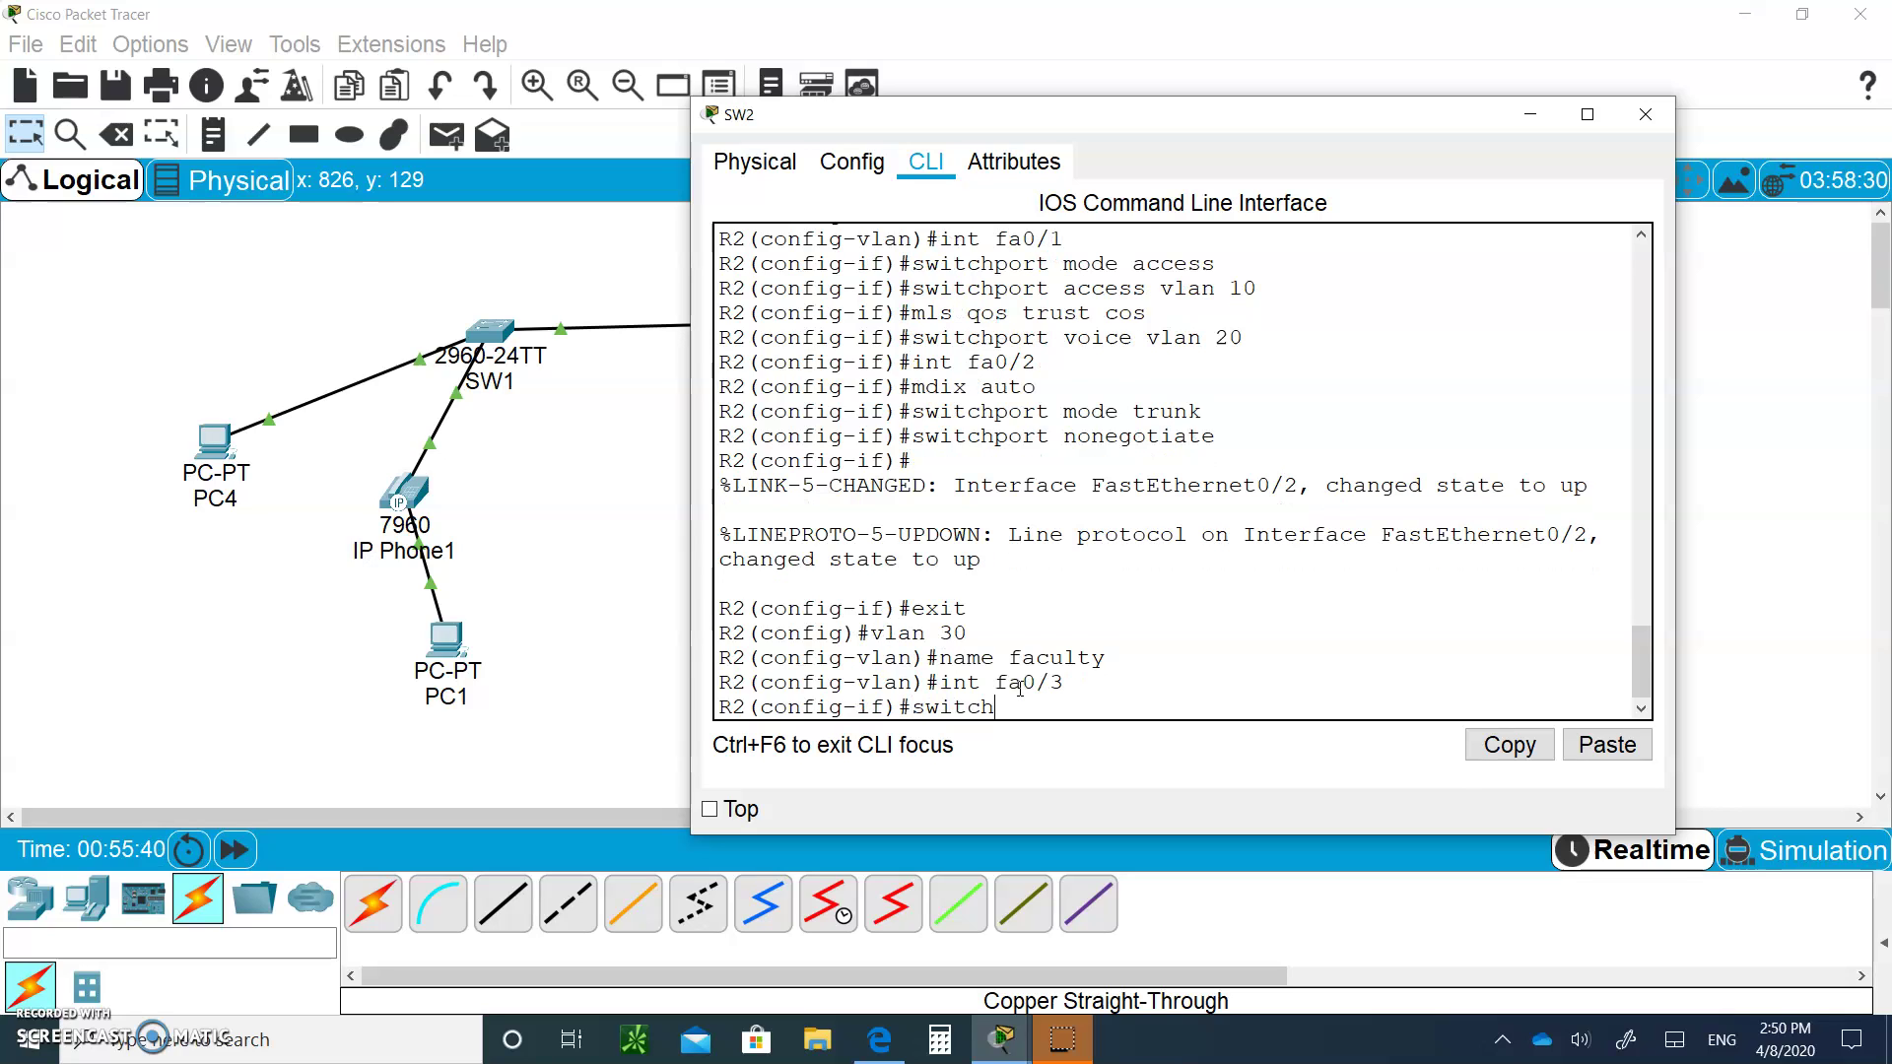
{"action": "type", "text": "port mode access"}
{"action": "key", "text": "Return"}
{"action": "type", "text": "swoitchport access vlan 30"}
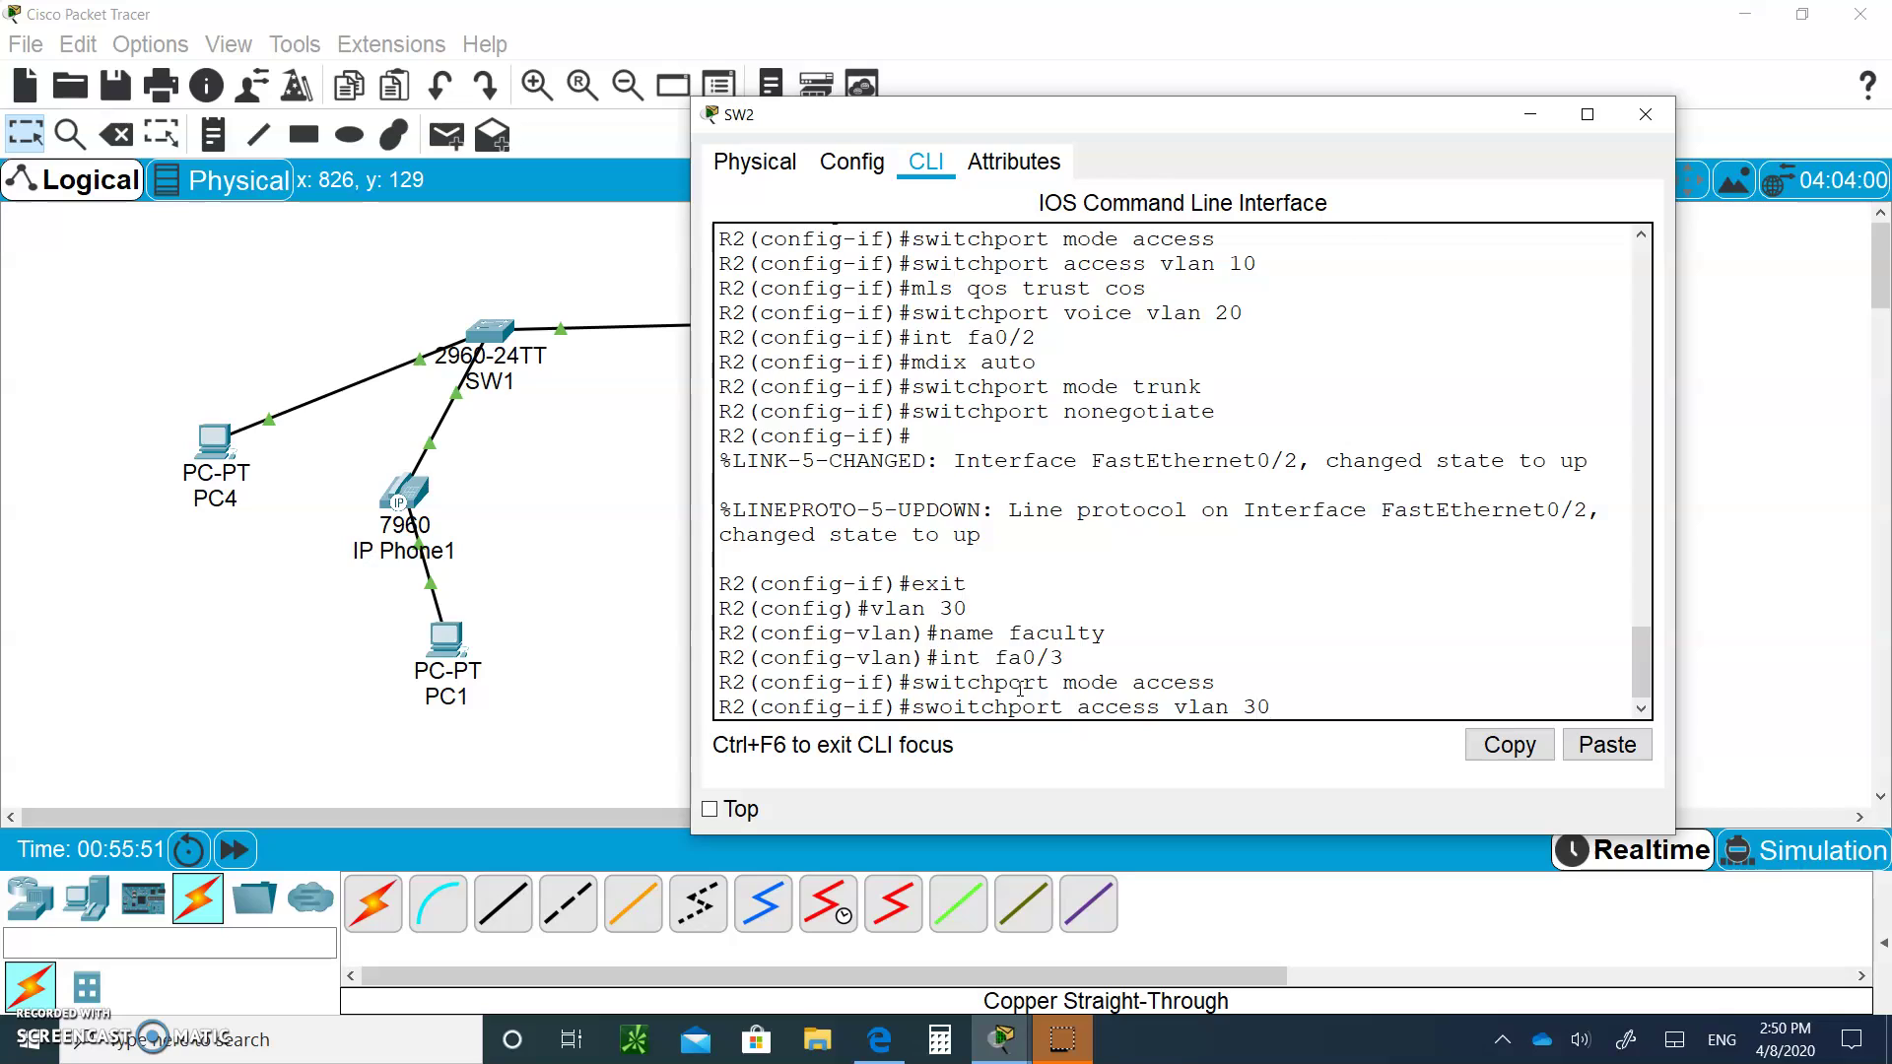
{"action": "key", "text": "Return"}
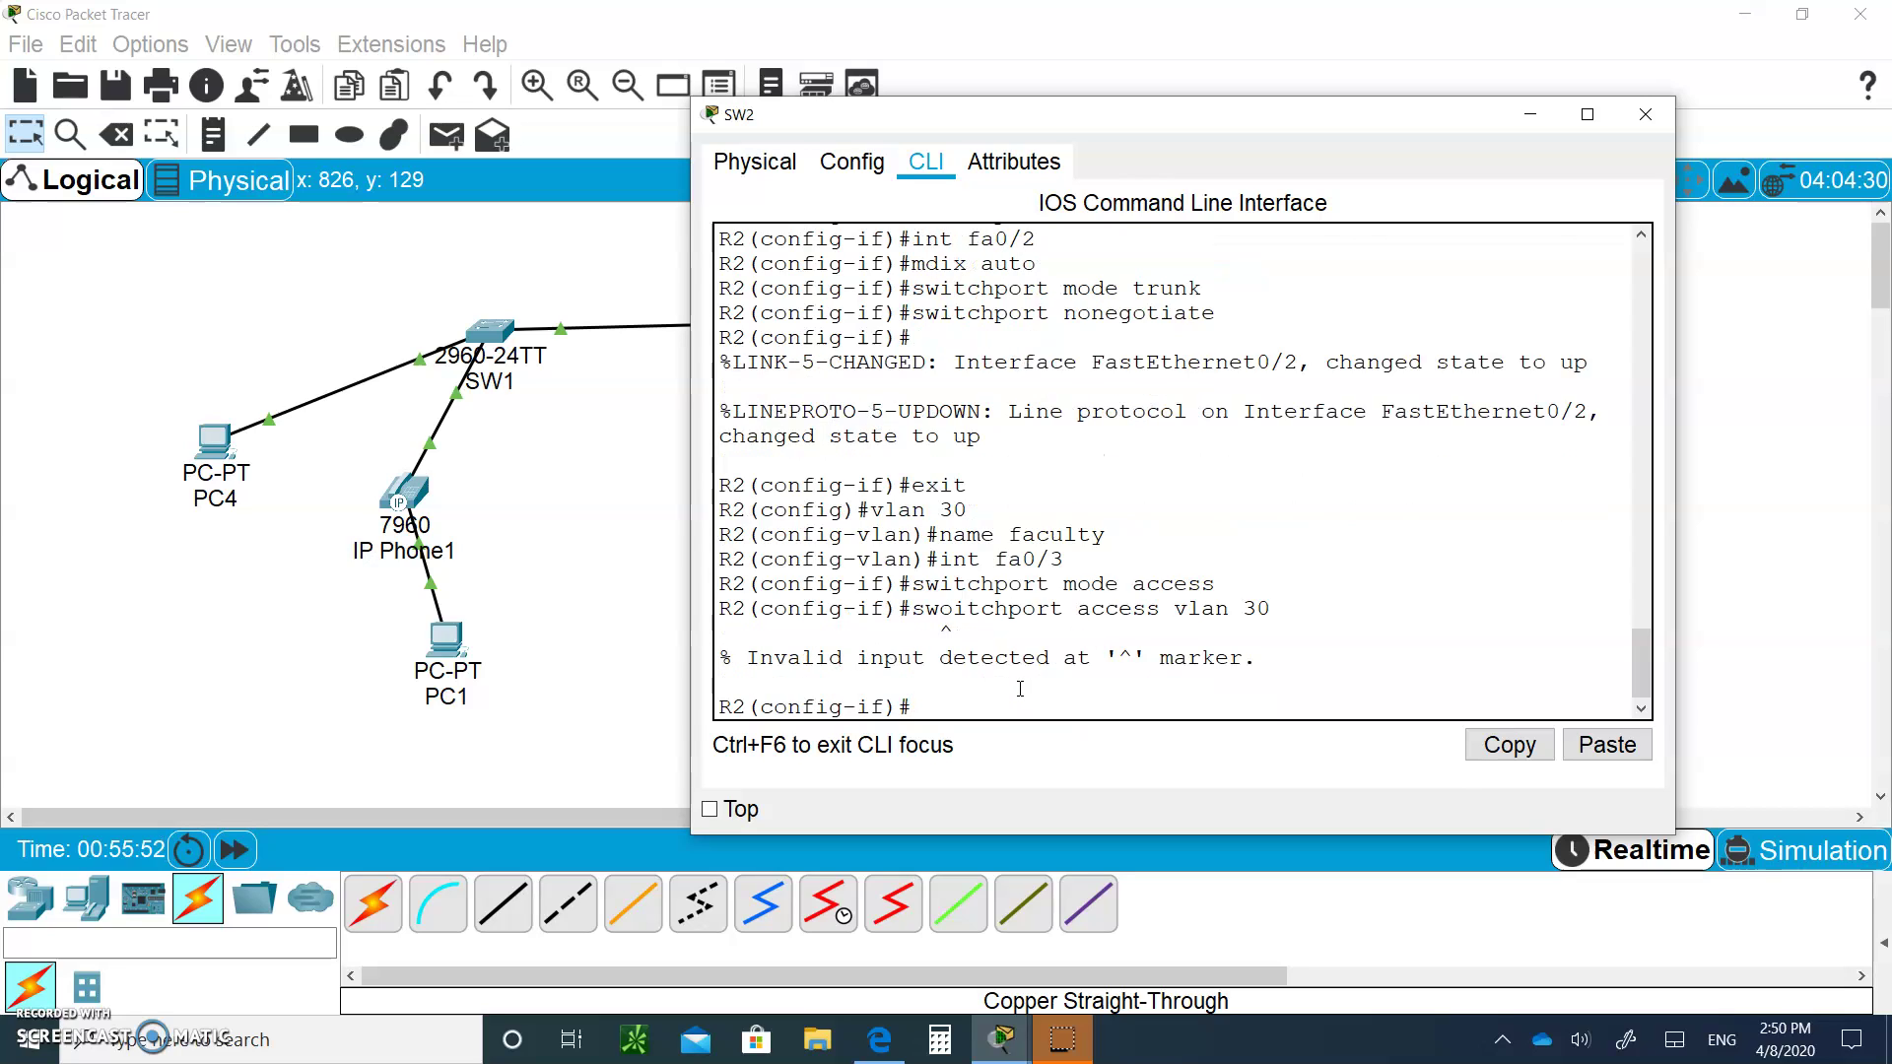
{"action": "key", "text": "Up"}
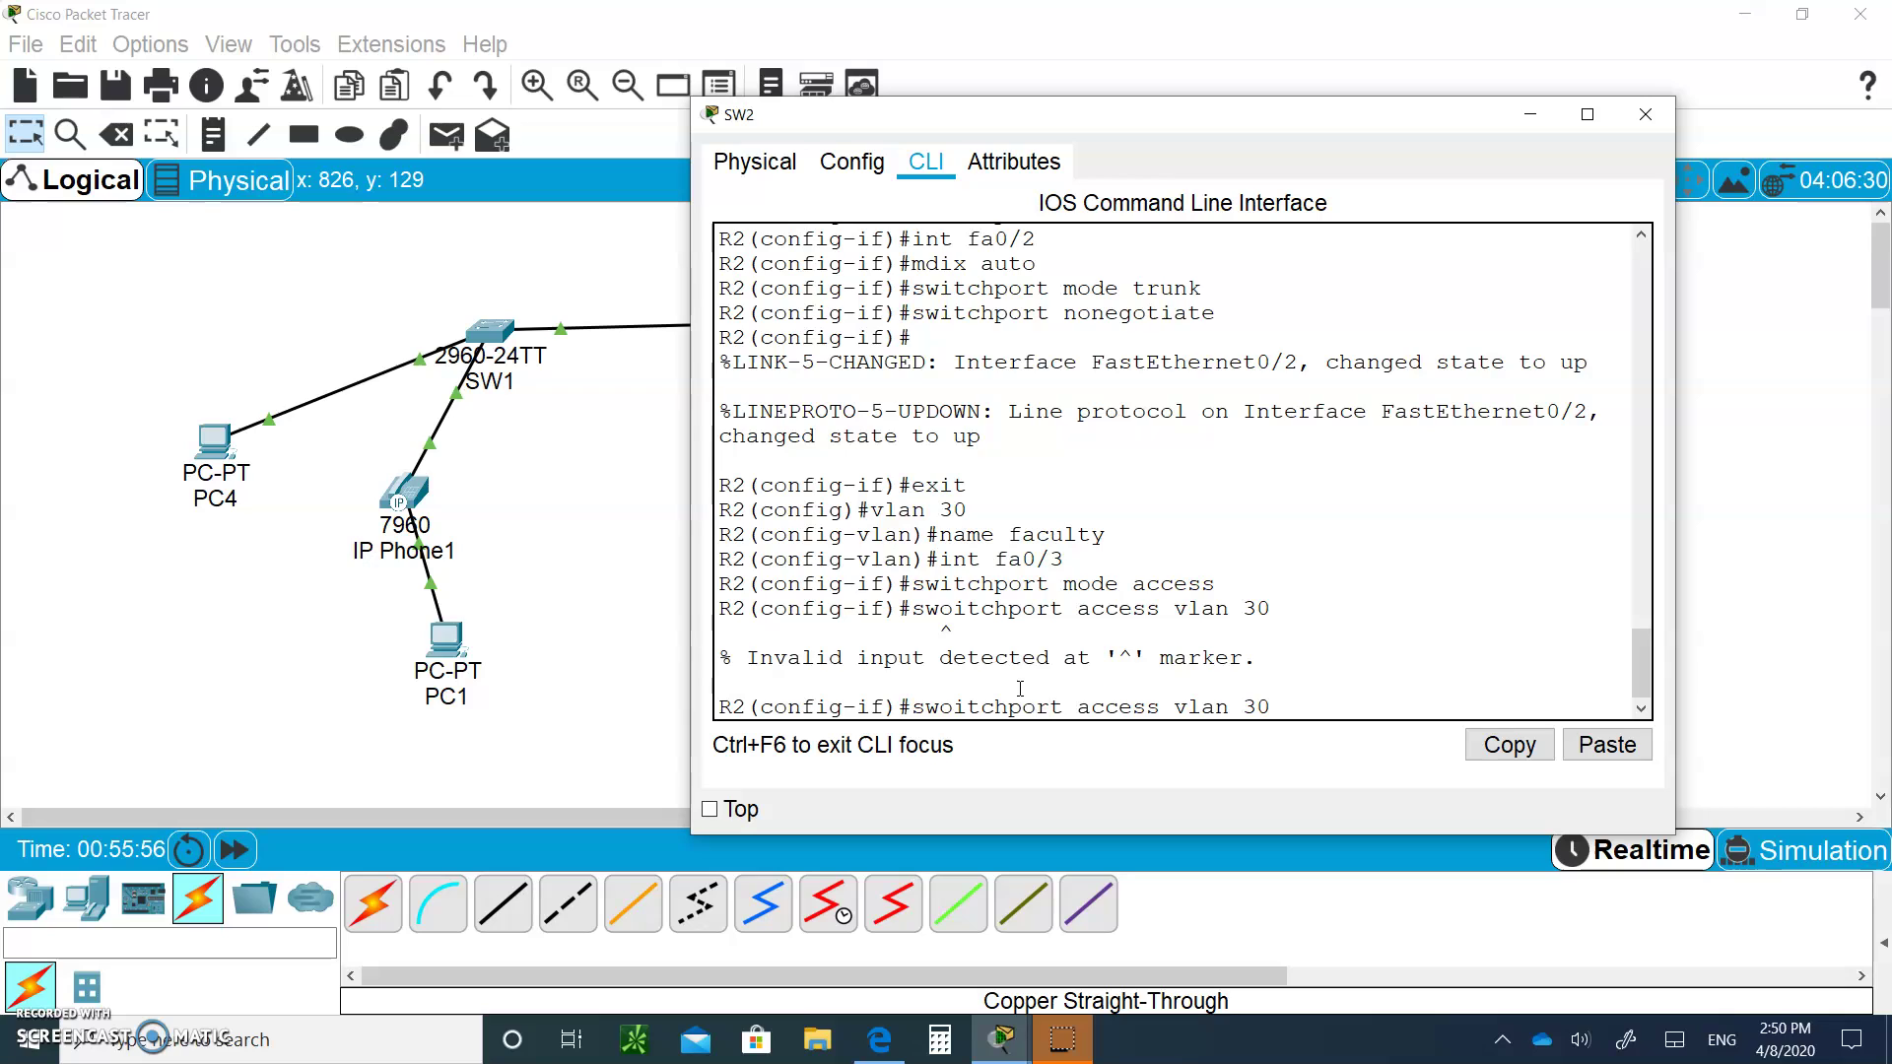
{"action": "key", "text": "BackSpace"}
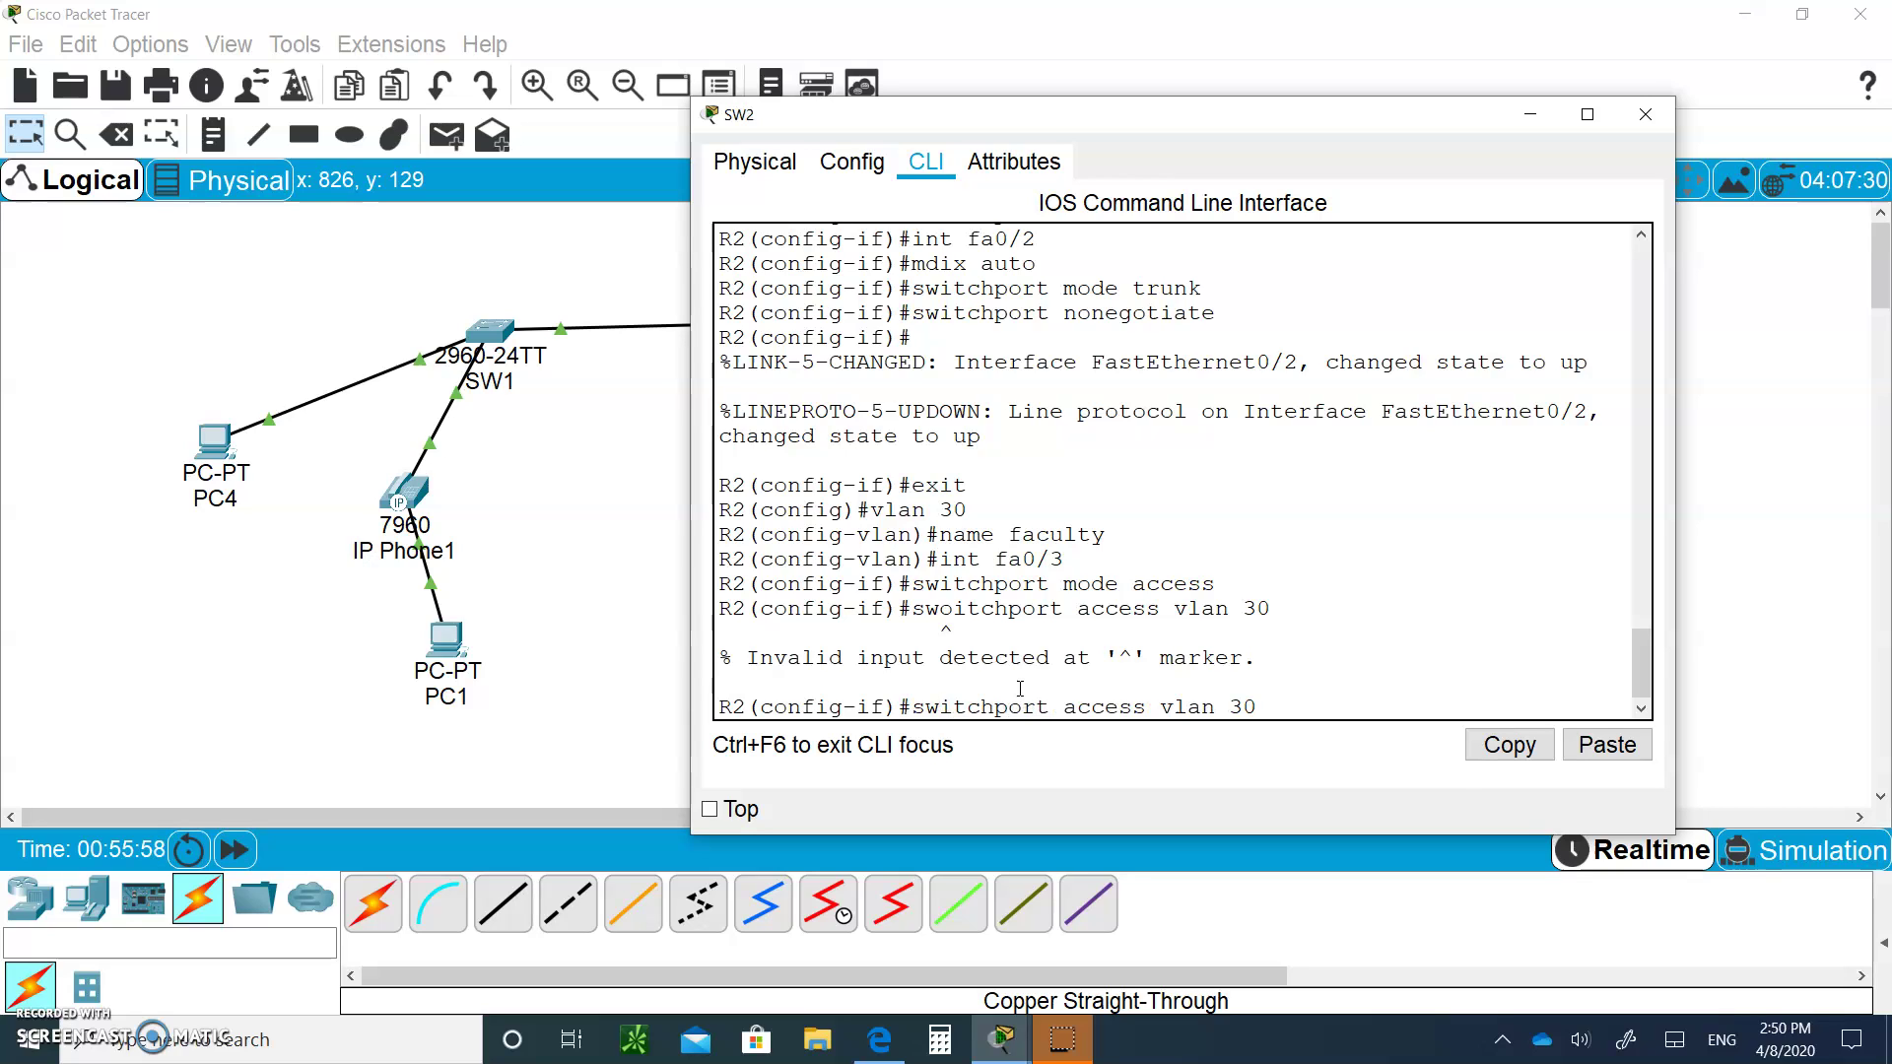
{"action": "key", "text": "Return"}
{"action": "left_click", "coordinate": [601, 476]}
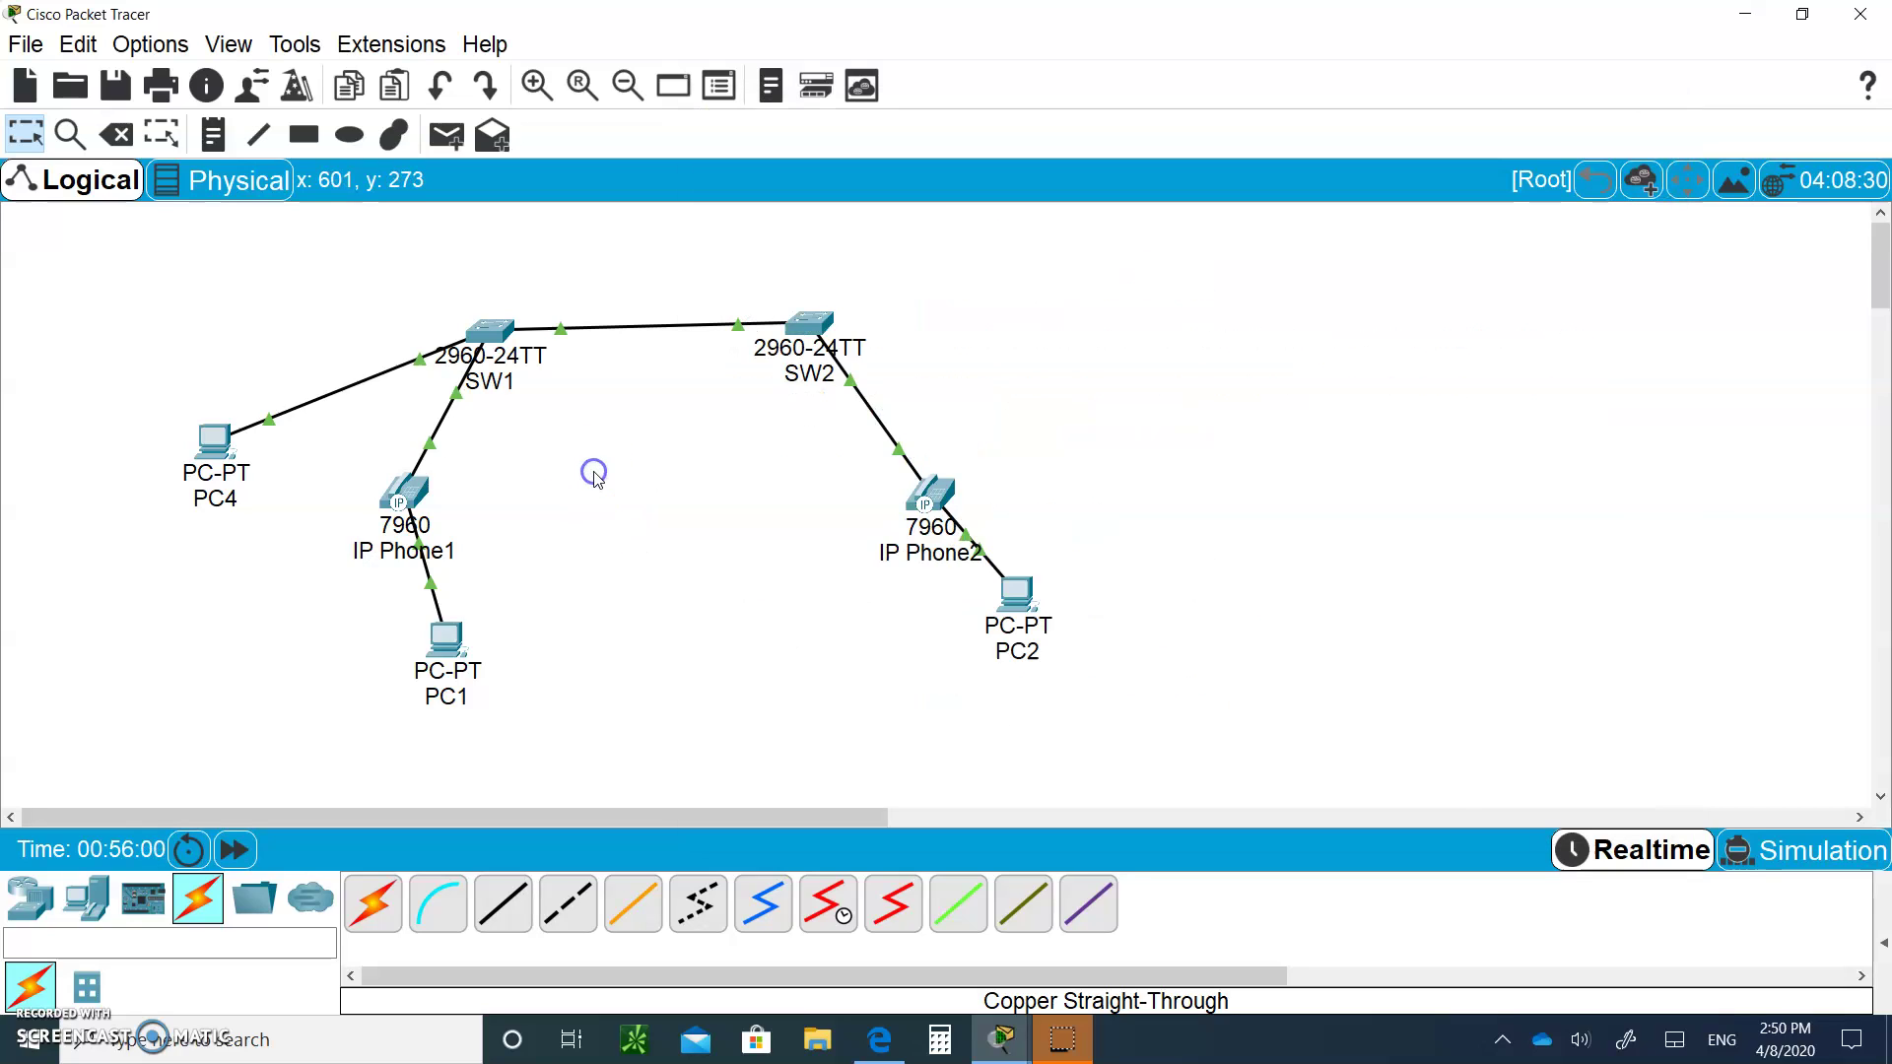
Add another PC to the workspace on the outer side of SW2
{"action": "left_click", "coordinate": [29, 894]}
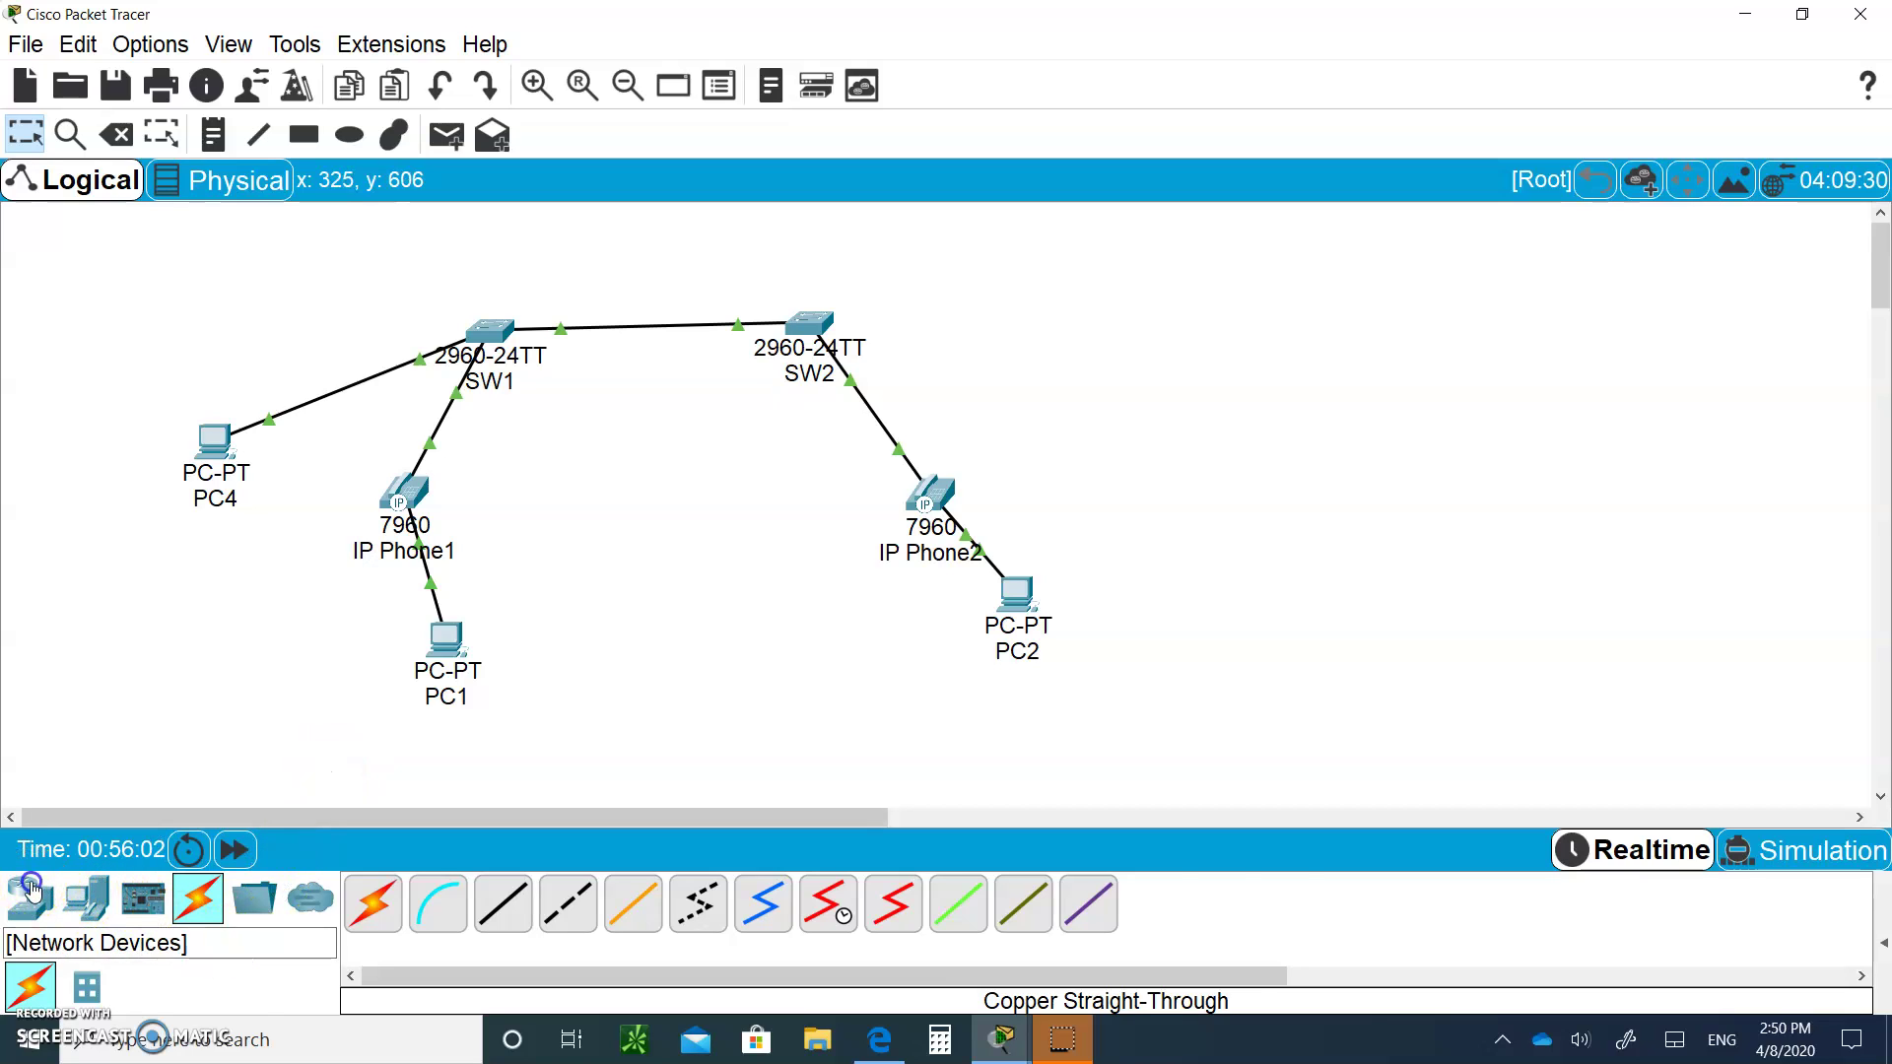
{"action": "left_click", "coordinate": [85, 897]}
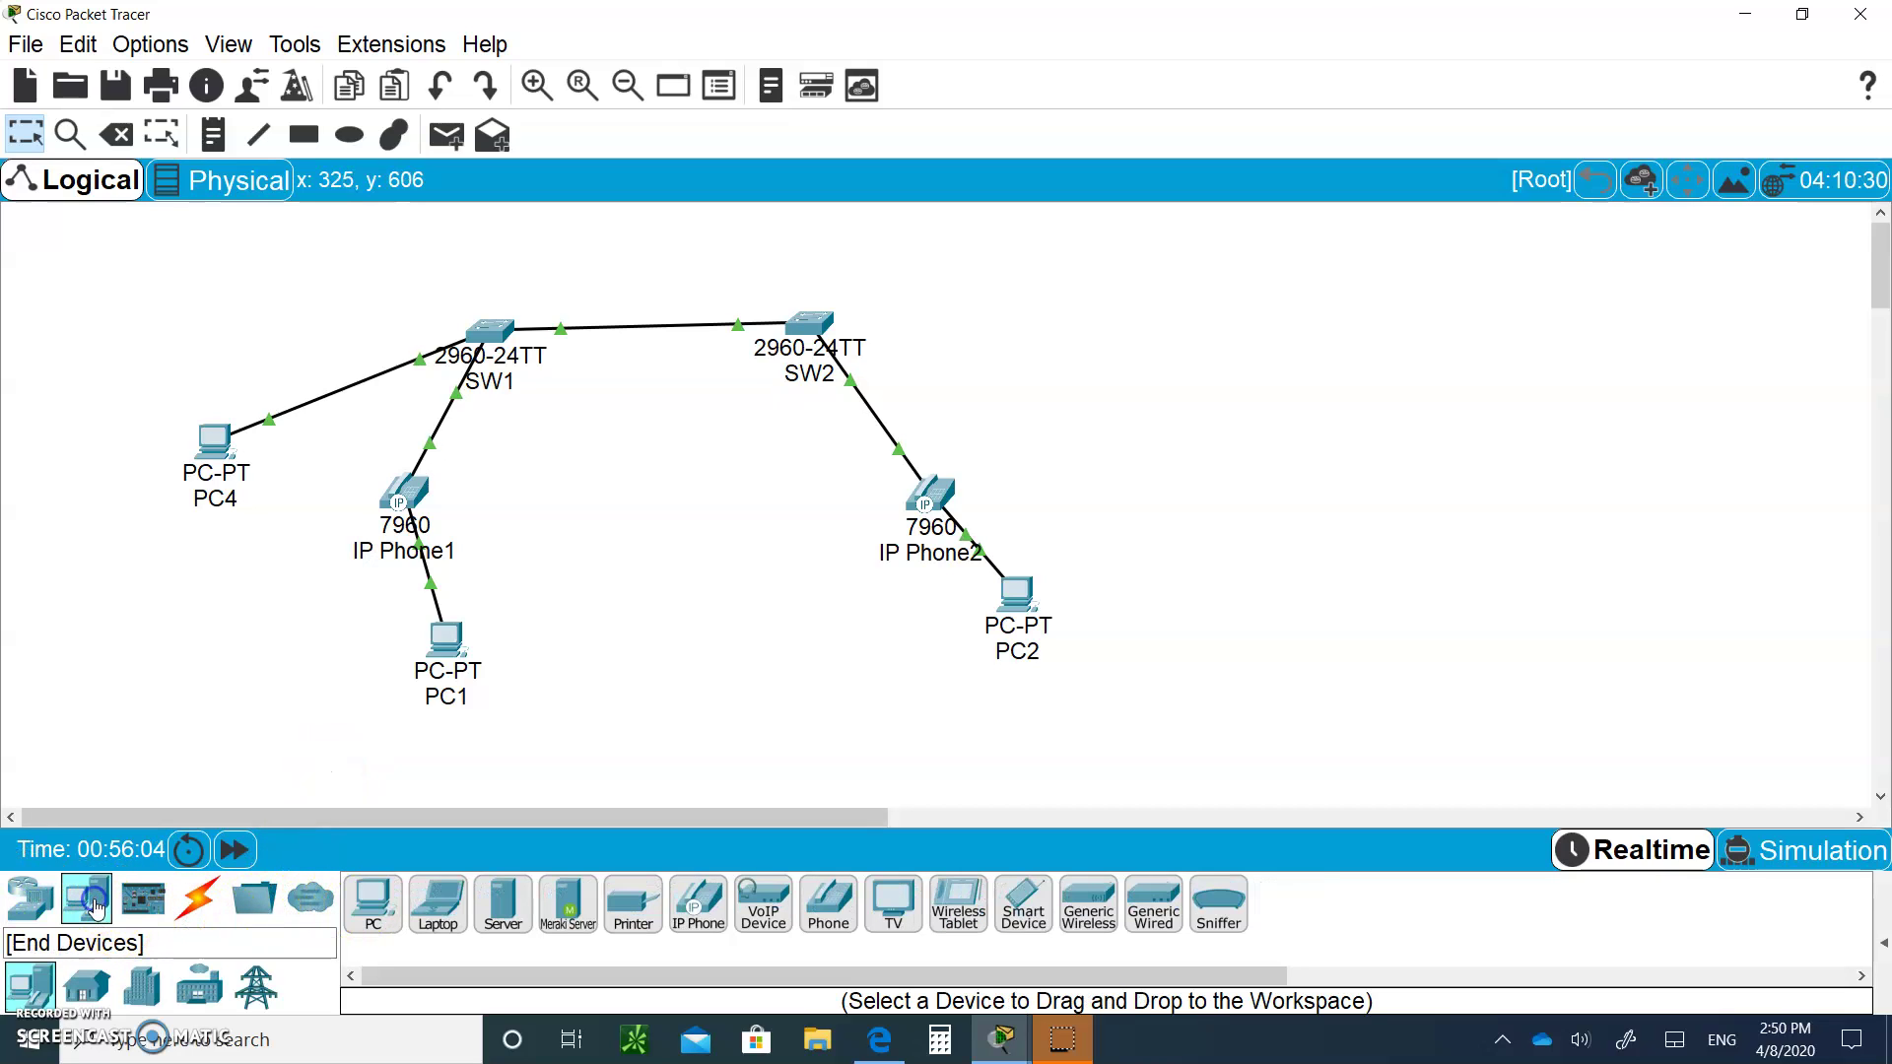
{"action": "left_click_drag", "start_coordinate": [437, 905], "coordinate": [1069, 355]}
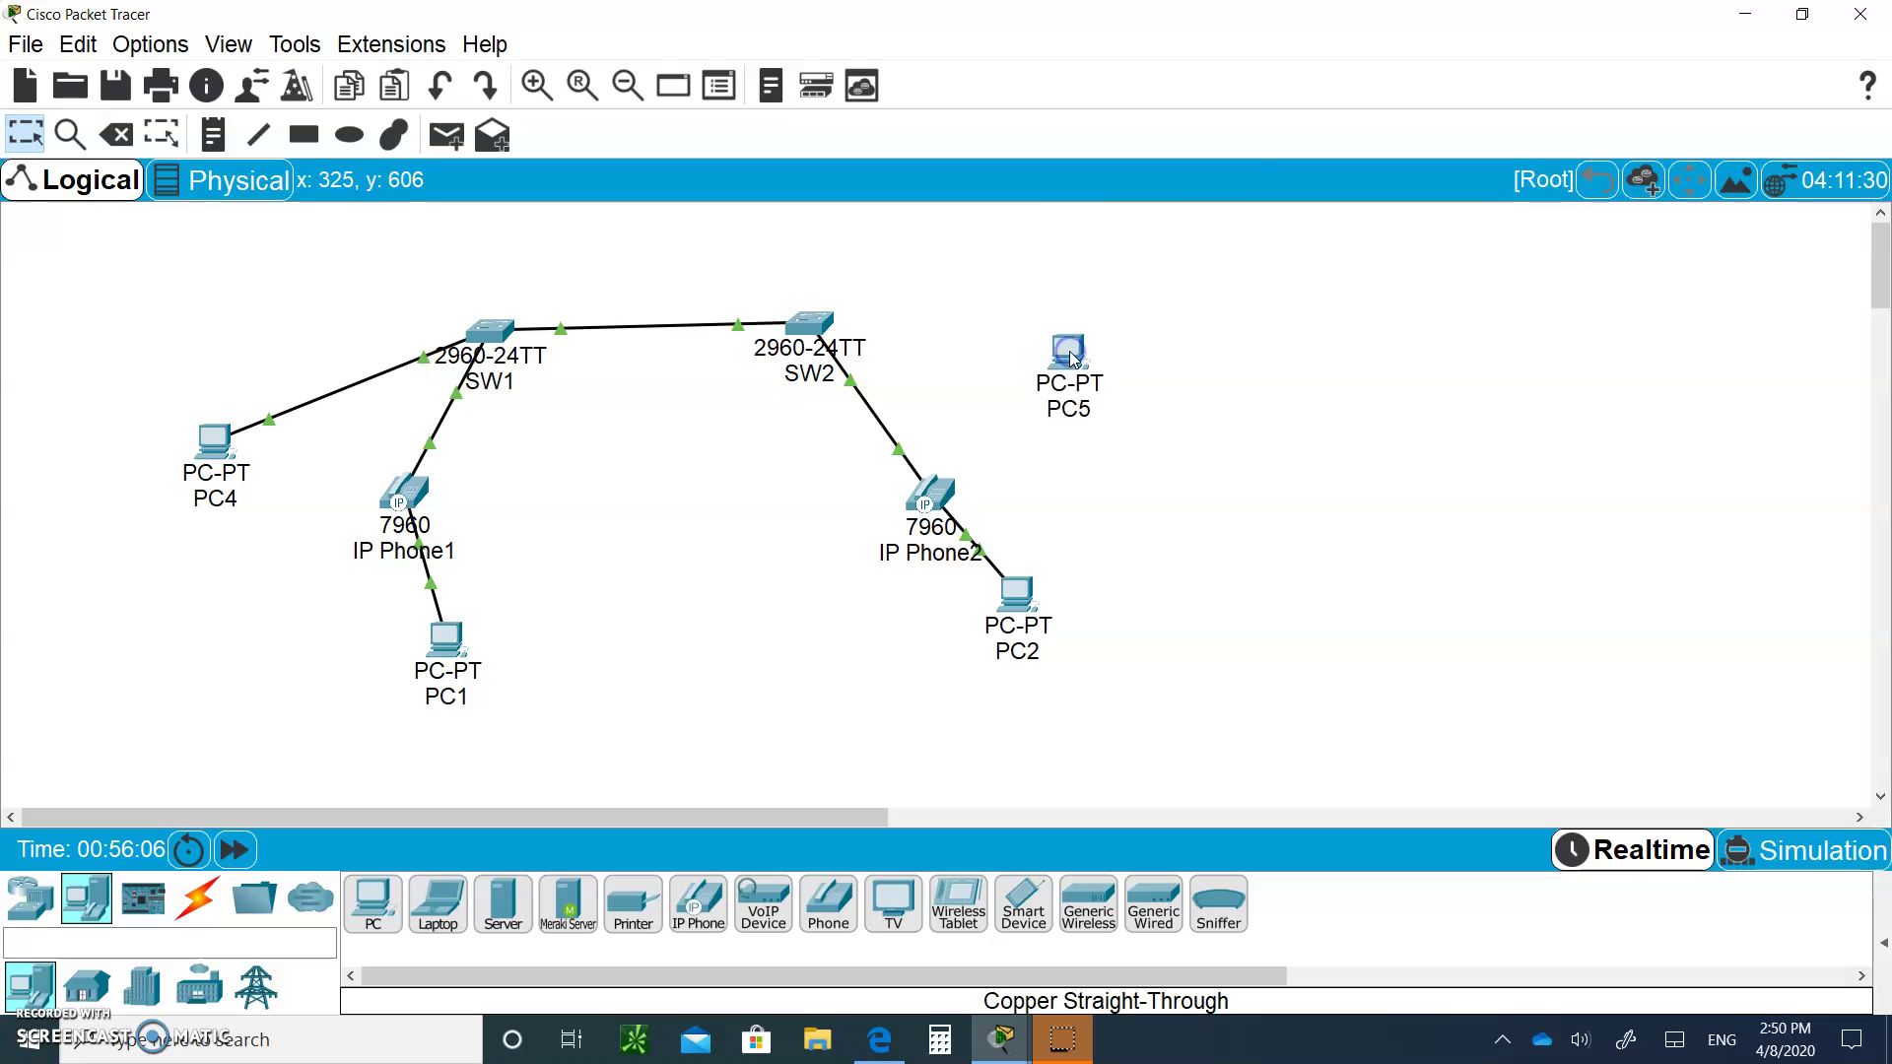
Give PC5 the static IP address 192.168.30.2 with its default subnet mask, and close its window
{"action": "left_click", "coordinate": [1077, 353]}
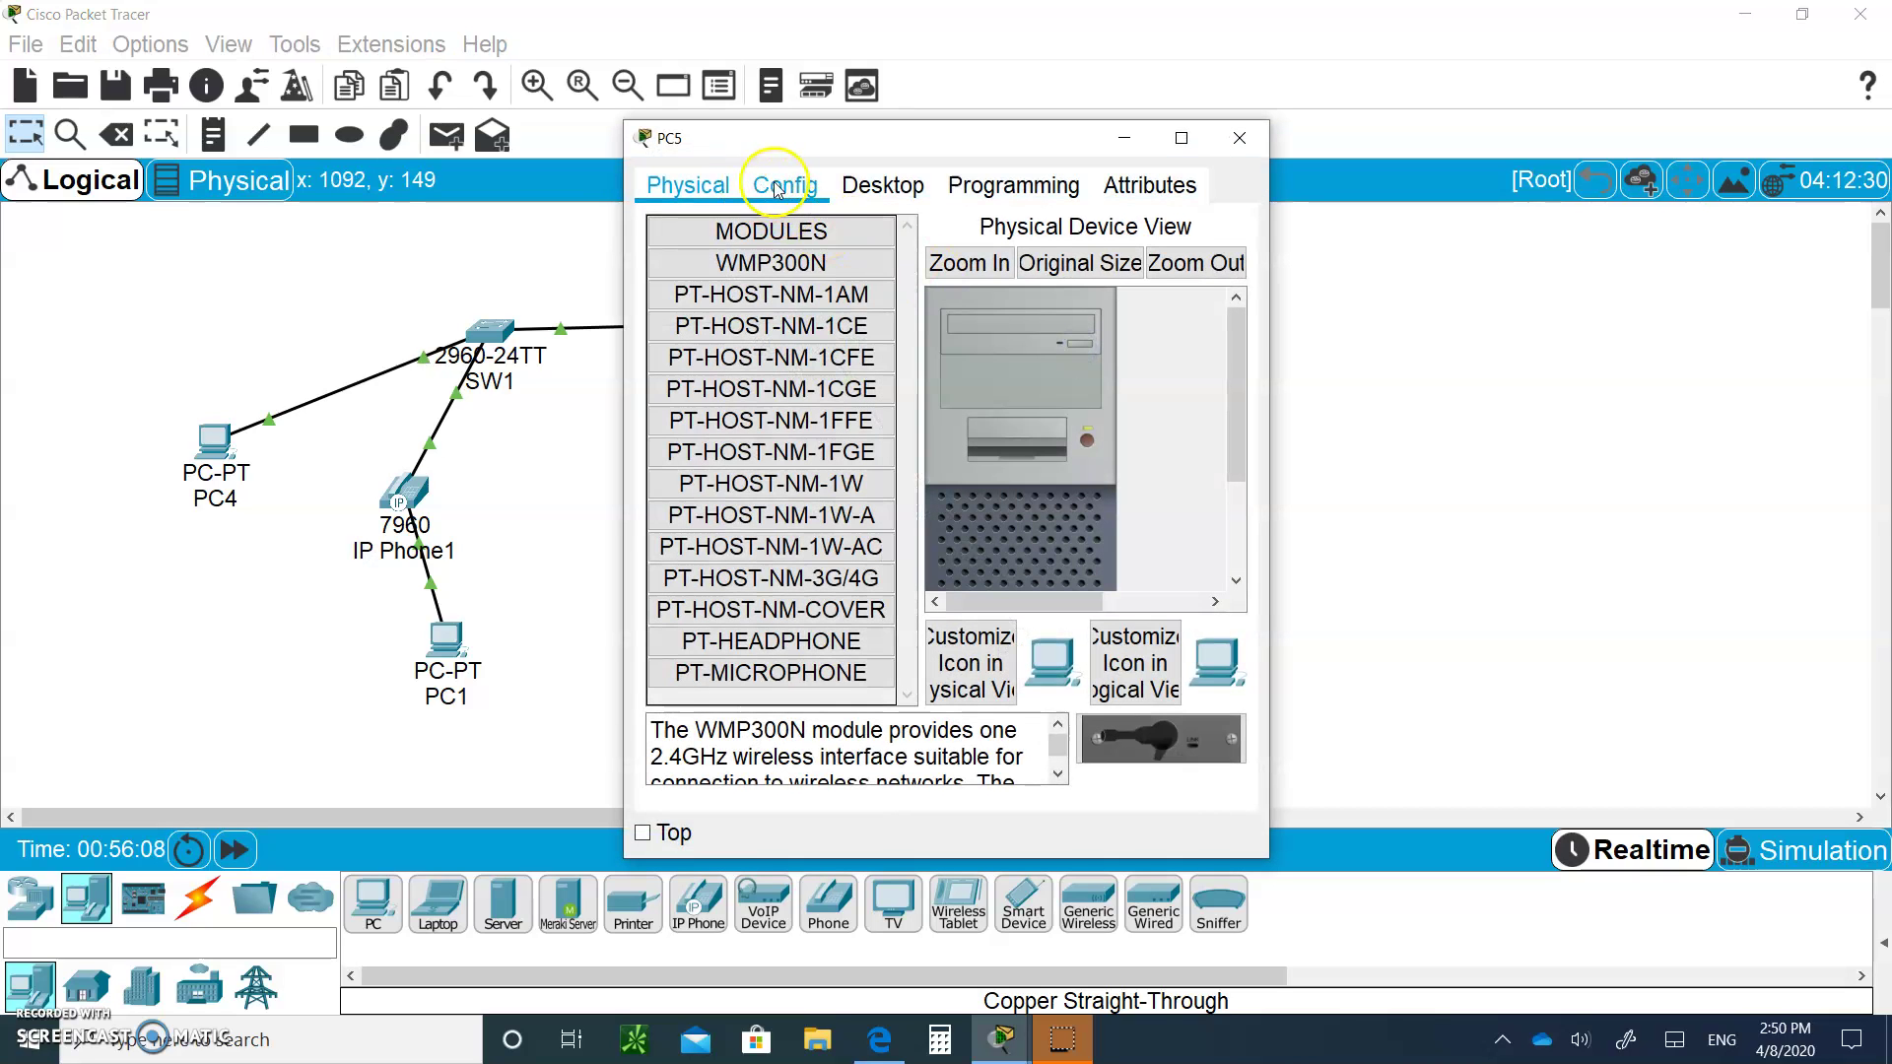
{"action": "left_click", "coordinate": [877, 187]}
{"action": "left_click", "coordinate": [723, 270]}
{"action": "left_click", "coordinate": [882, 328]}
{"action": "left_click", "coordinate": [886, 366]}
{"action": "type", "text": "192.1"}
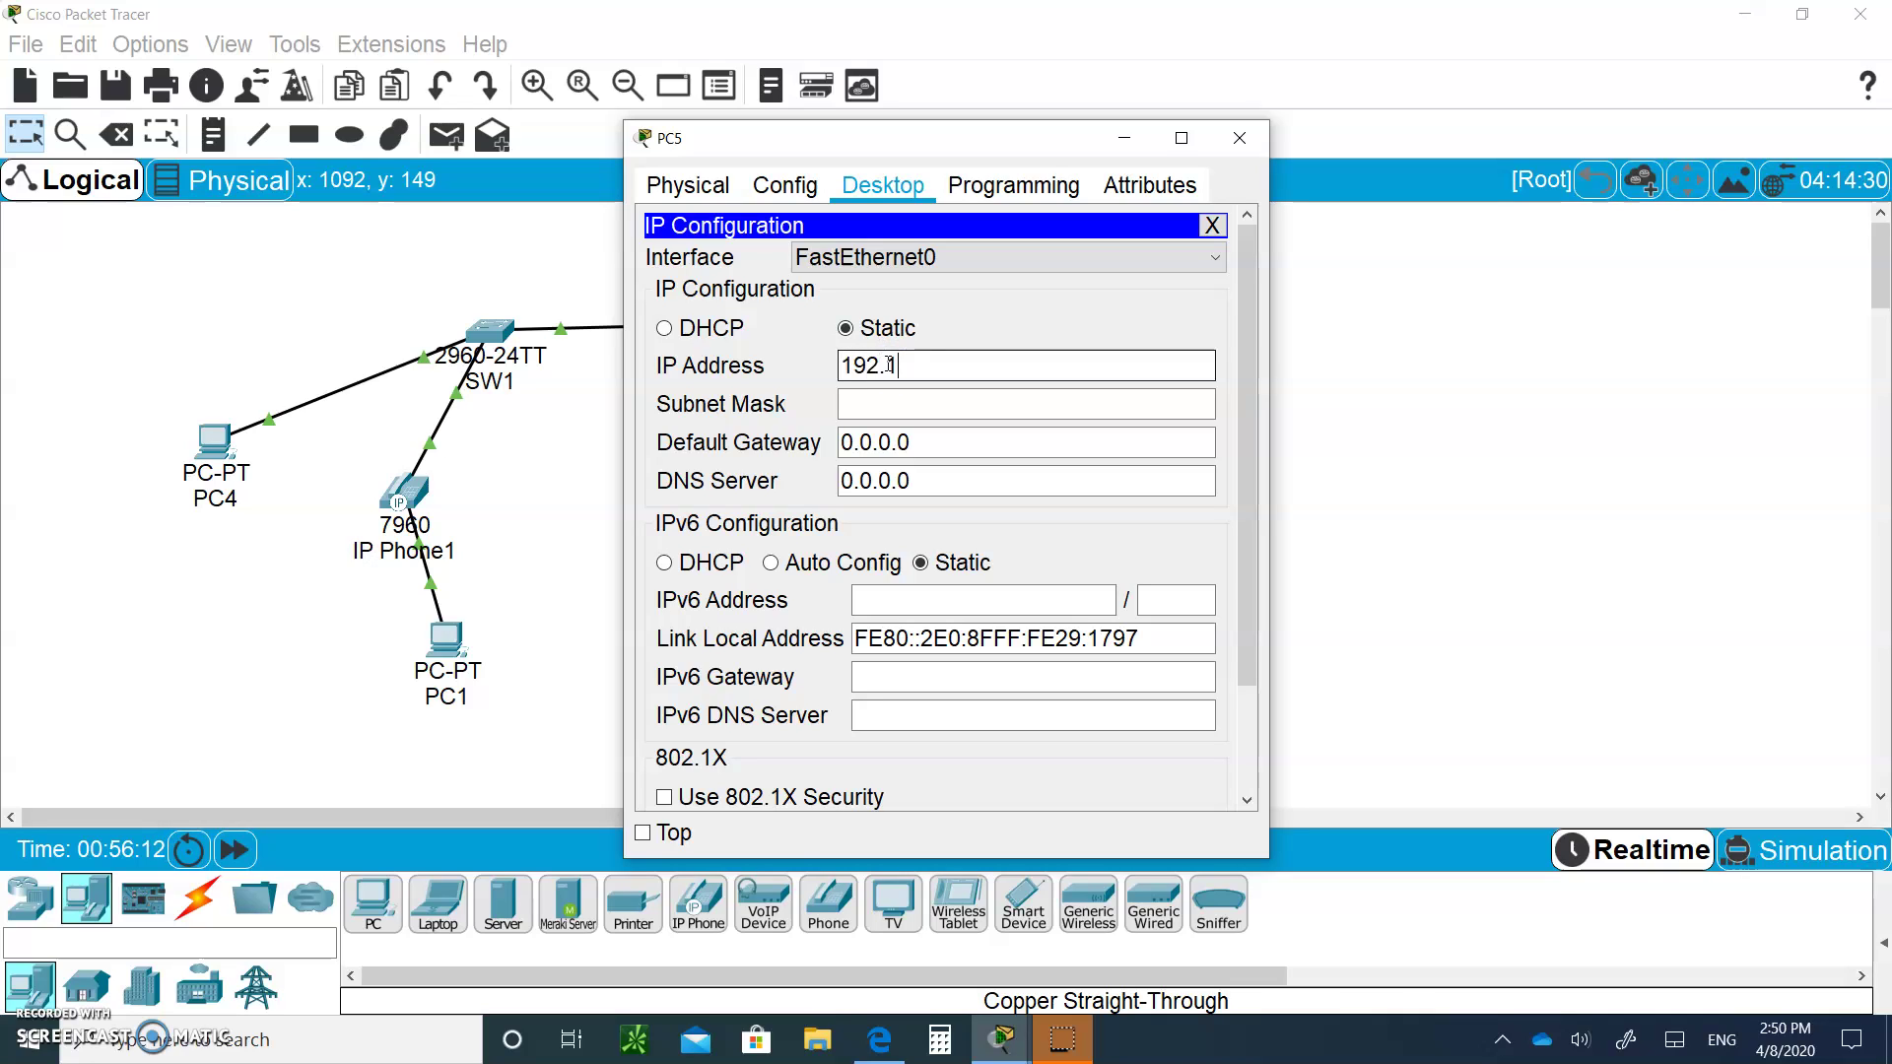
{"action": "type", "text": "68.30.2"}
{"action": "key", "text": "Tab"}
{"action": "left_click", "coordinate": [1240, 137]}
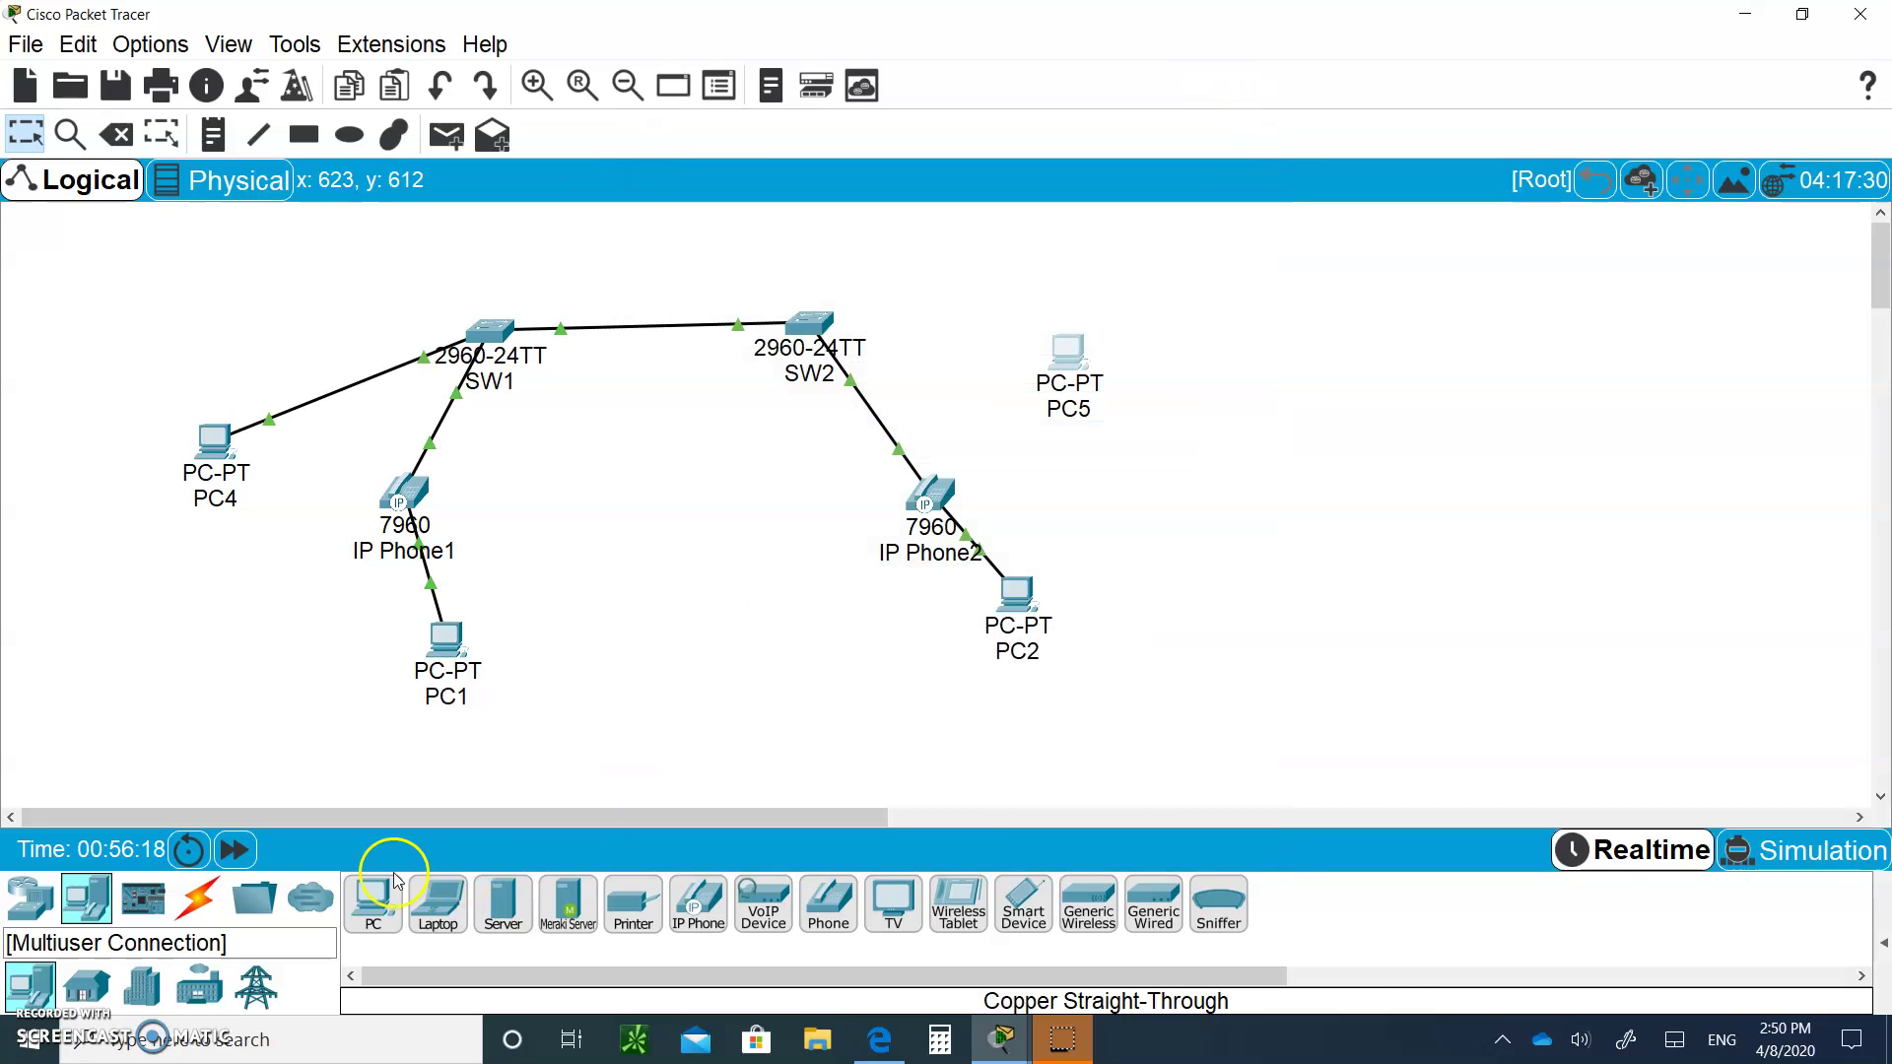
Connect PC5's FastEthernet0 to SW2's FastEthernet0/3 with a copper straight-through cable
{"action": "left_click", "coordinate": [198, 899]}
{"action": "left_click", "coordinate": [502, 903]}
{"action": "left_click", "coordinate": [1072, 354]}
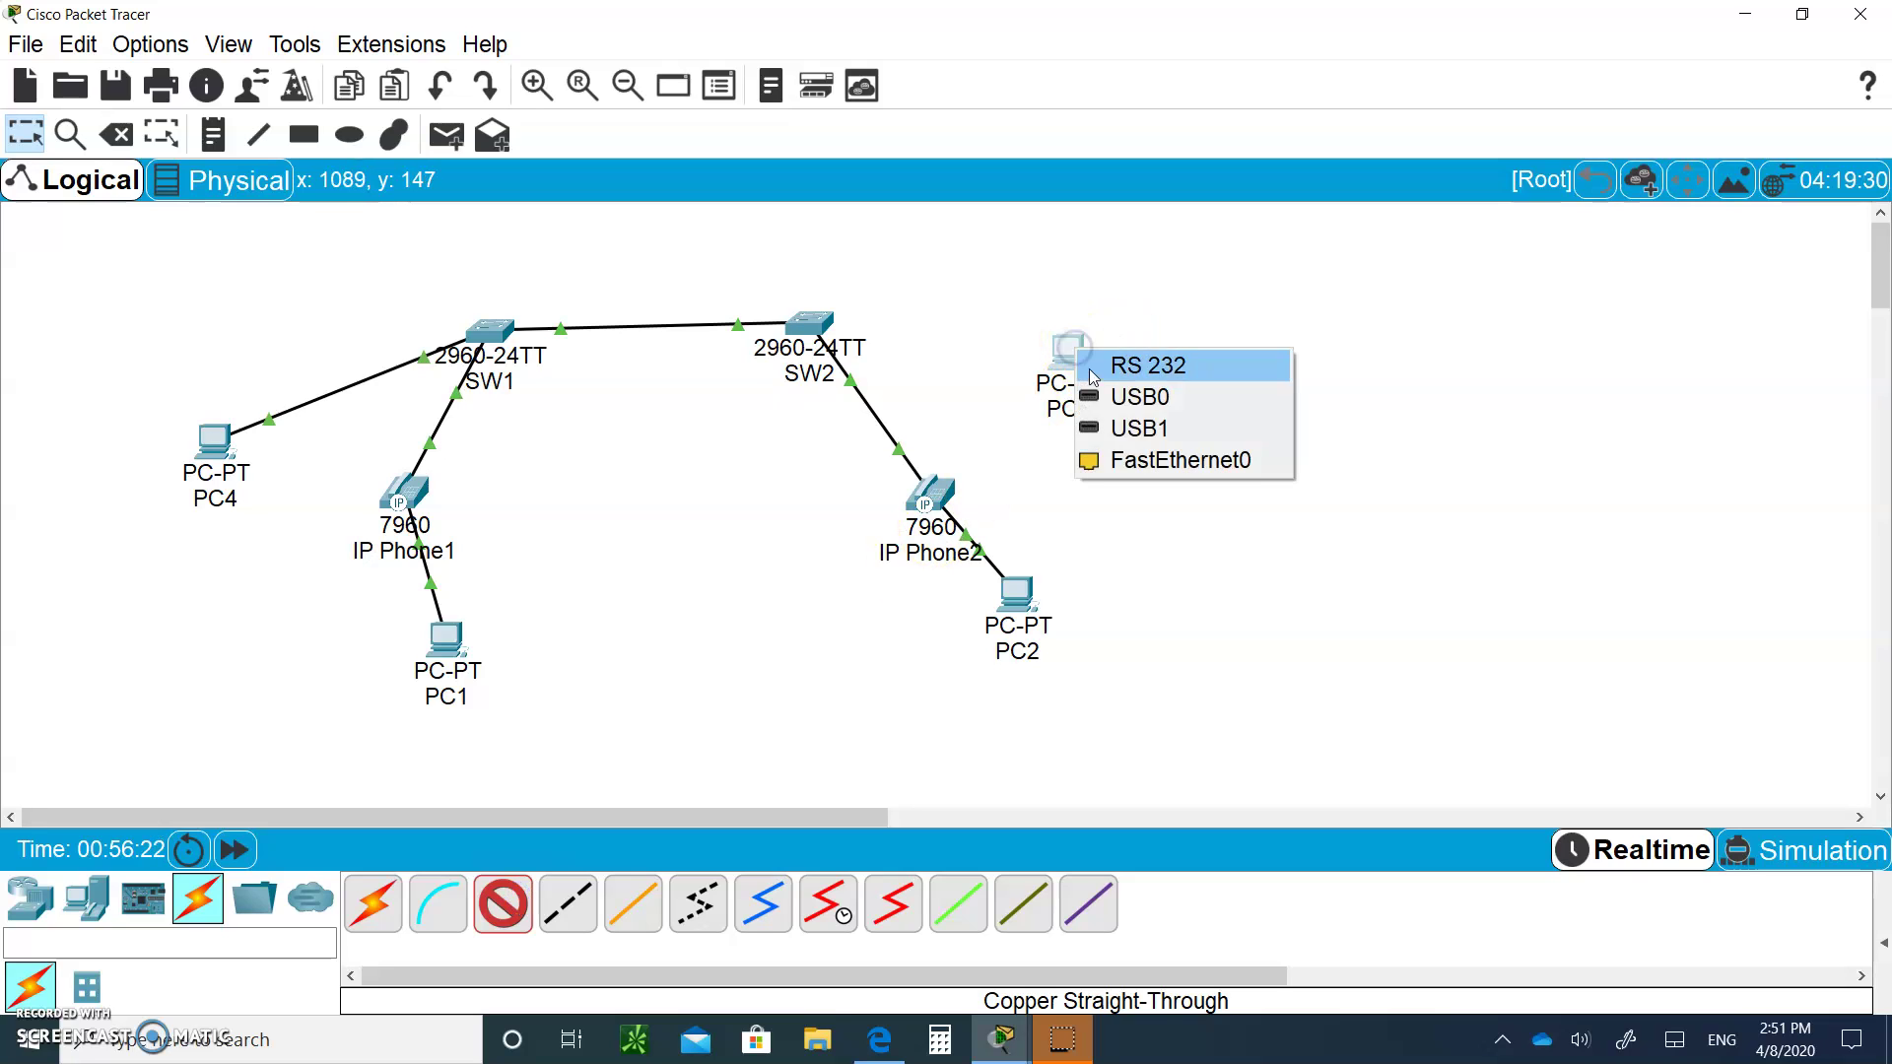
{"action": "left_click", "coordinate": [1143, 460]}
{"action": "left_click", "coordinate": [824, 327]}
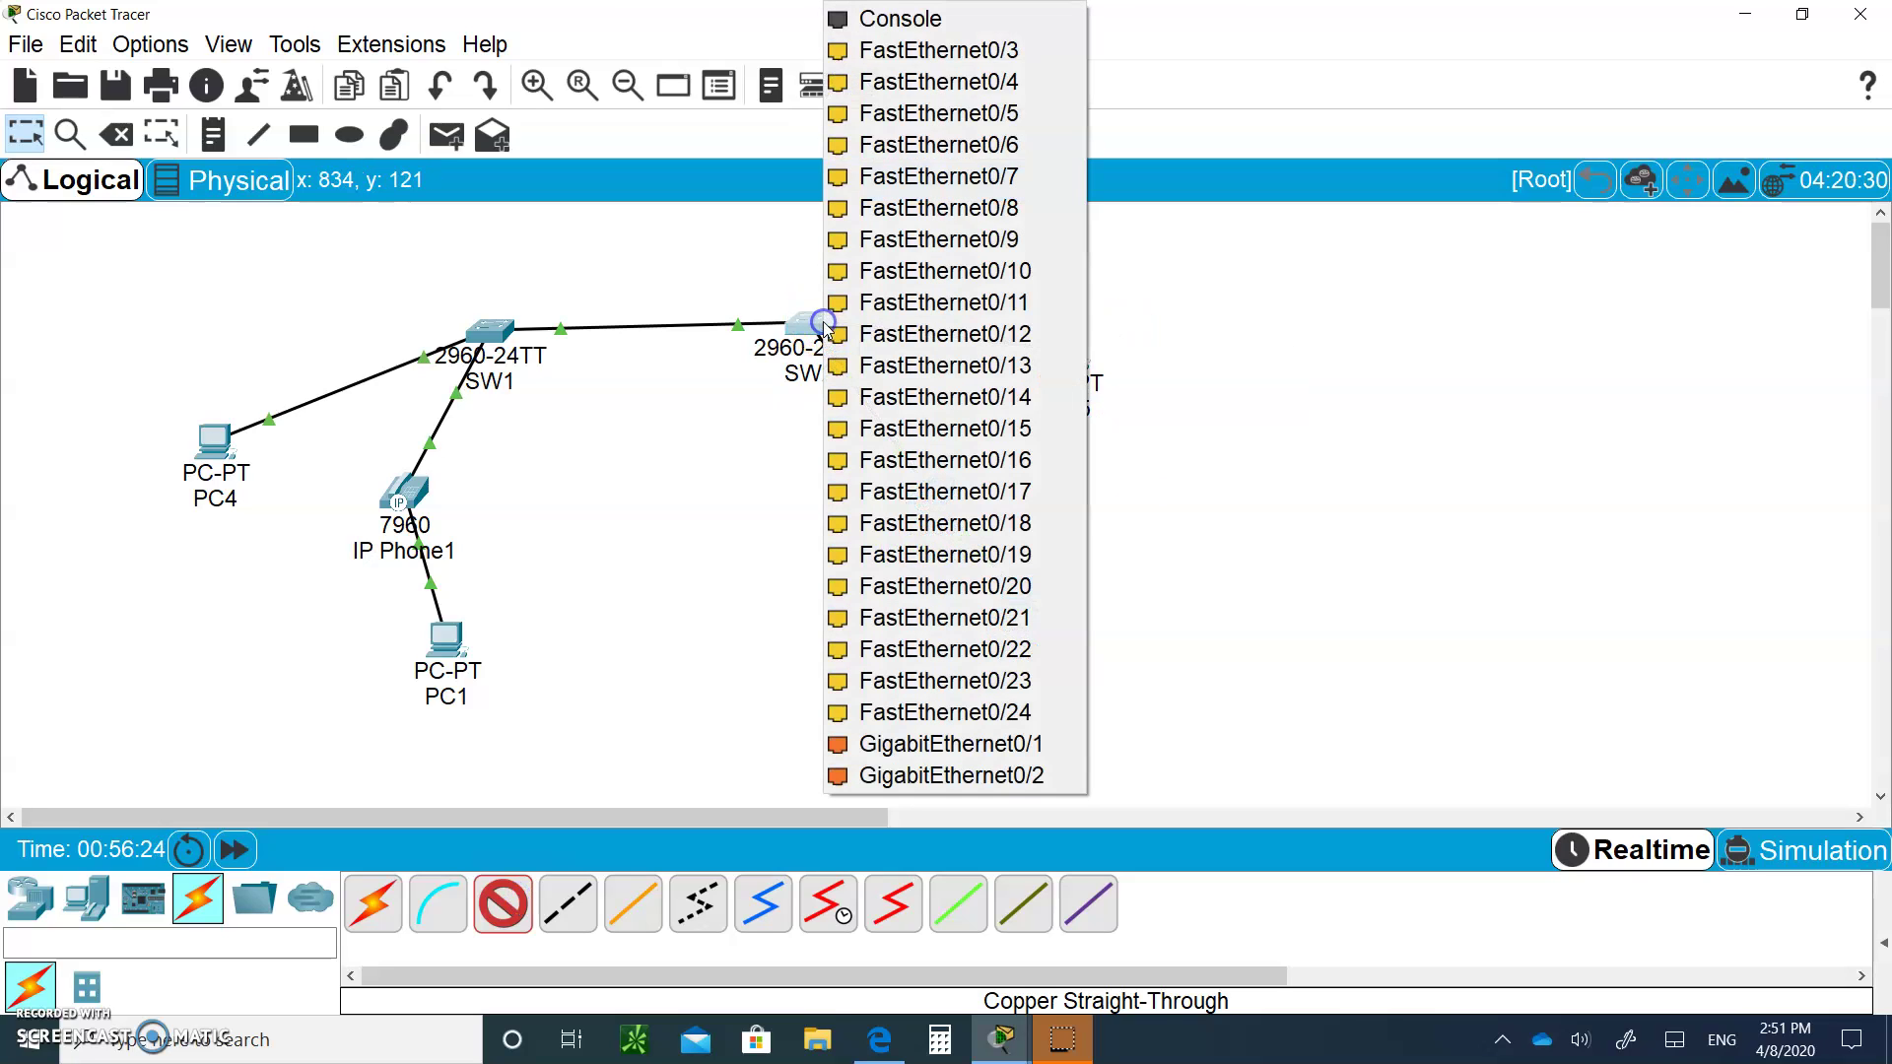
{"action": "left_click", "coordinate": [931, 50]}
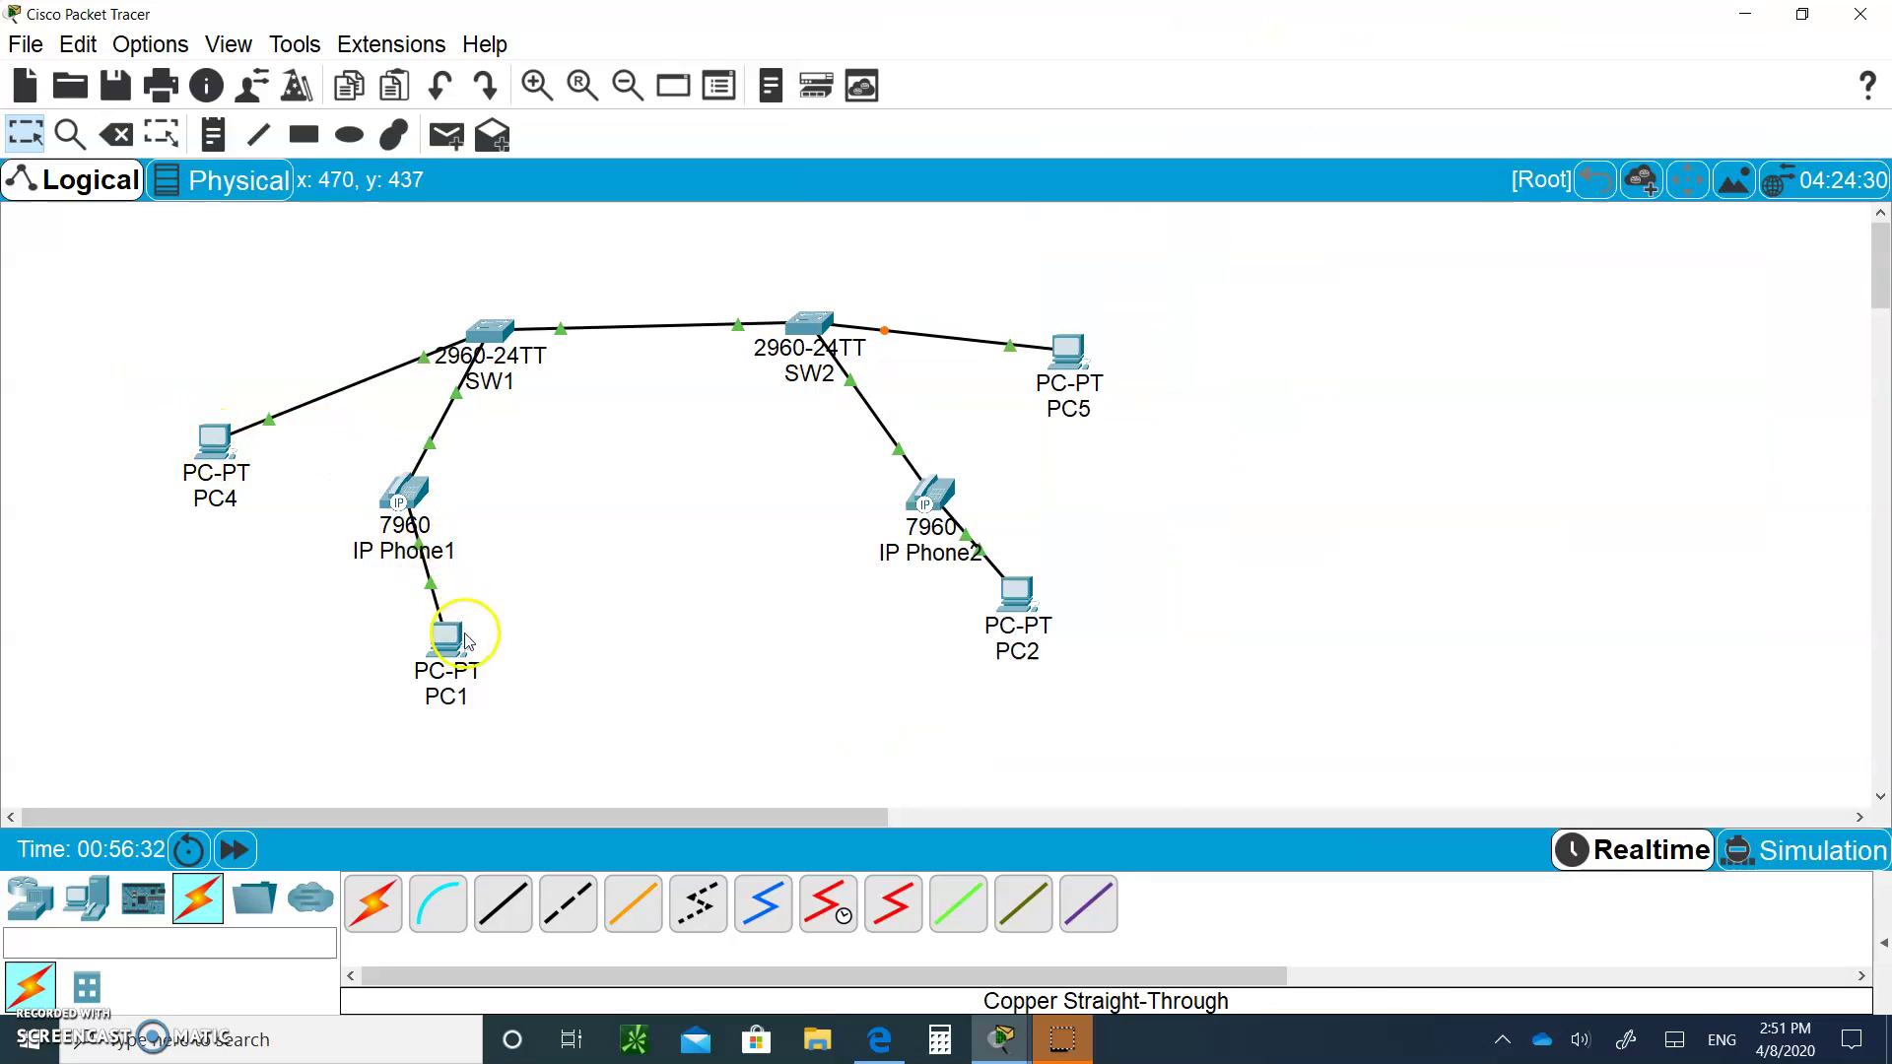
Return SW1 to privileged mode, run sh vlan brief to examine the VLAN port assignments, and move its window aside
{"action": "mouse_move", "coordinate": [470, 653]}
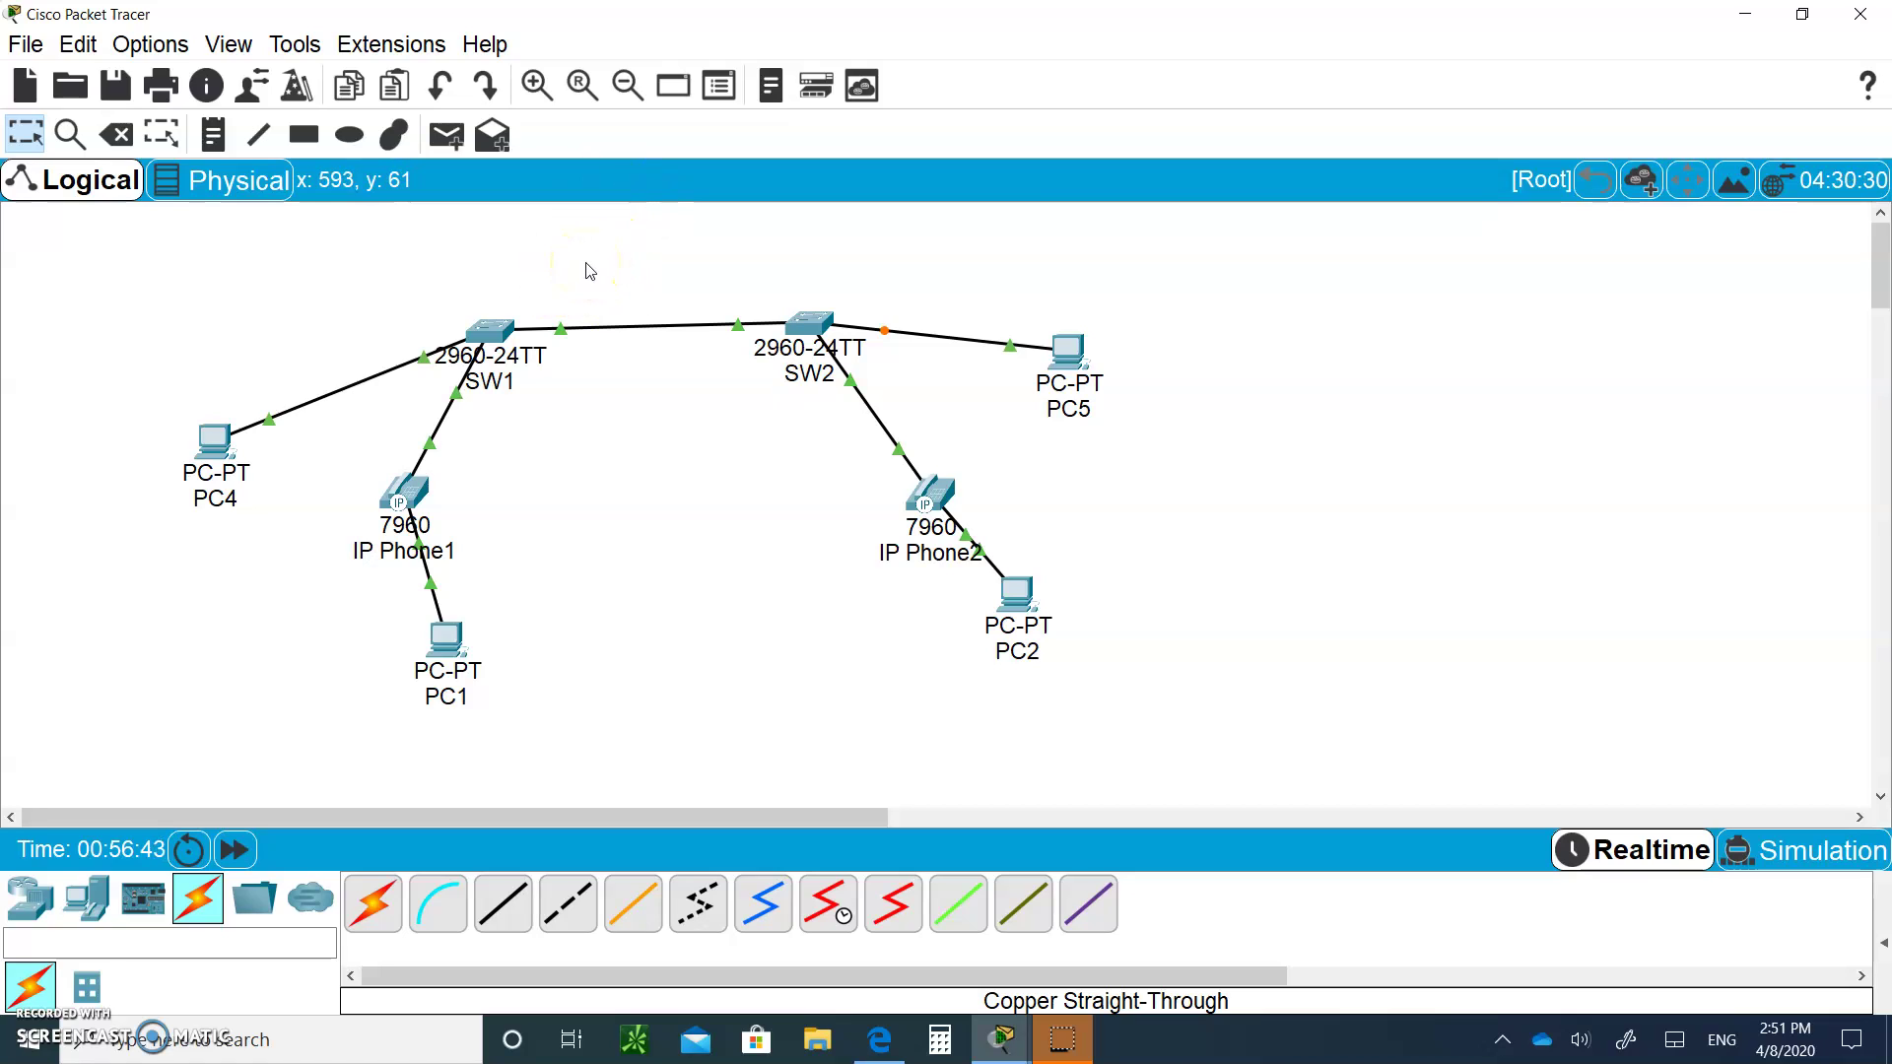
{"action": "left_click", "coordinate": [489, 320]}
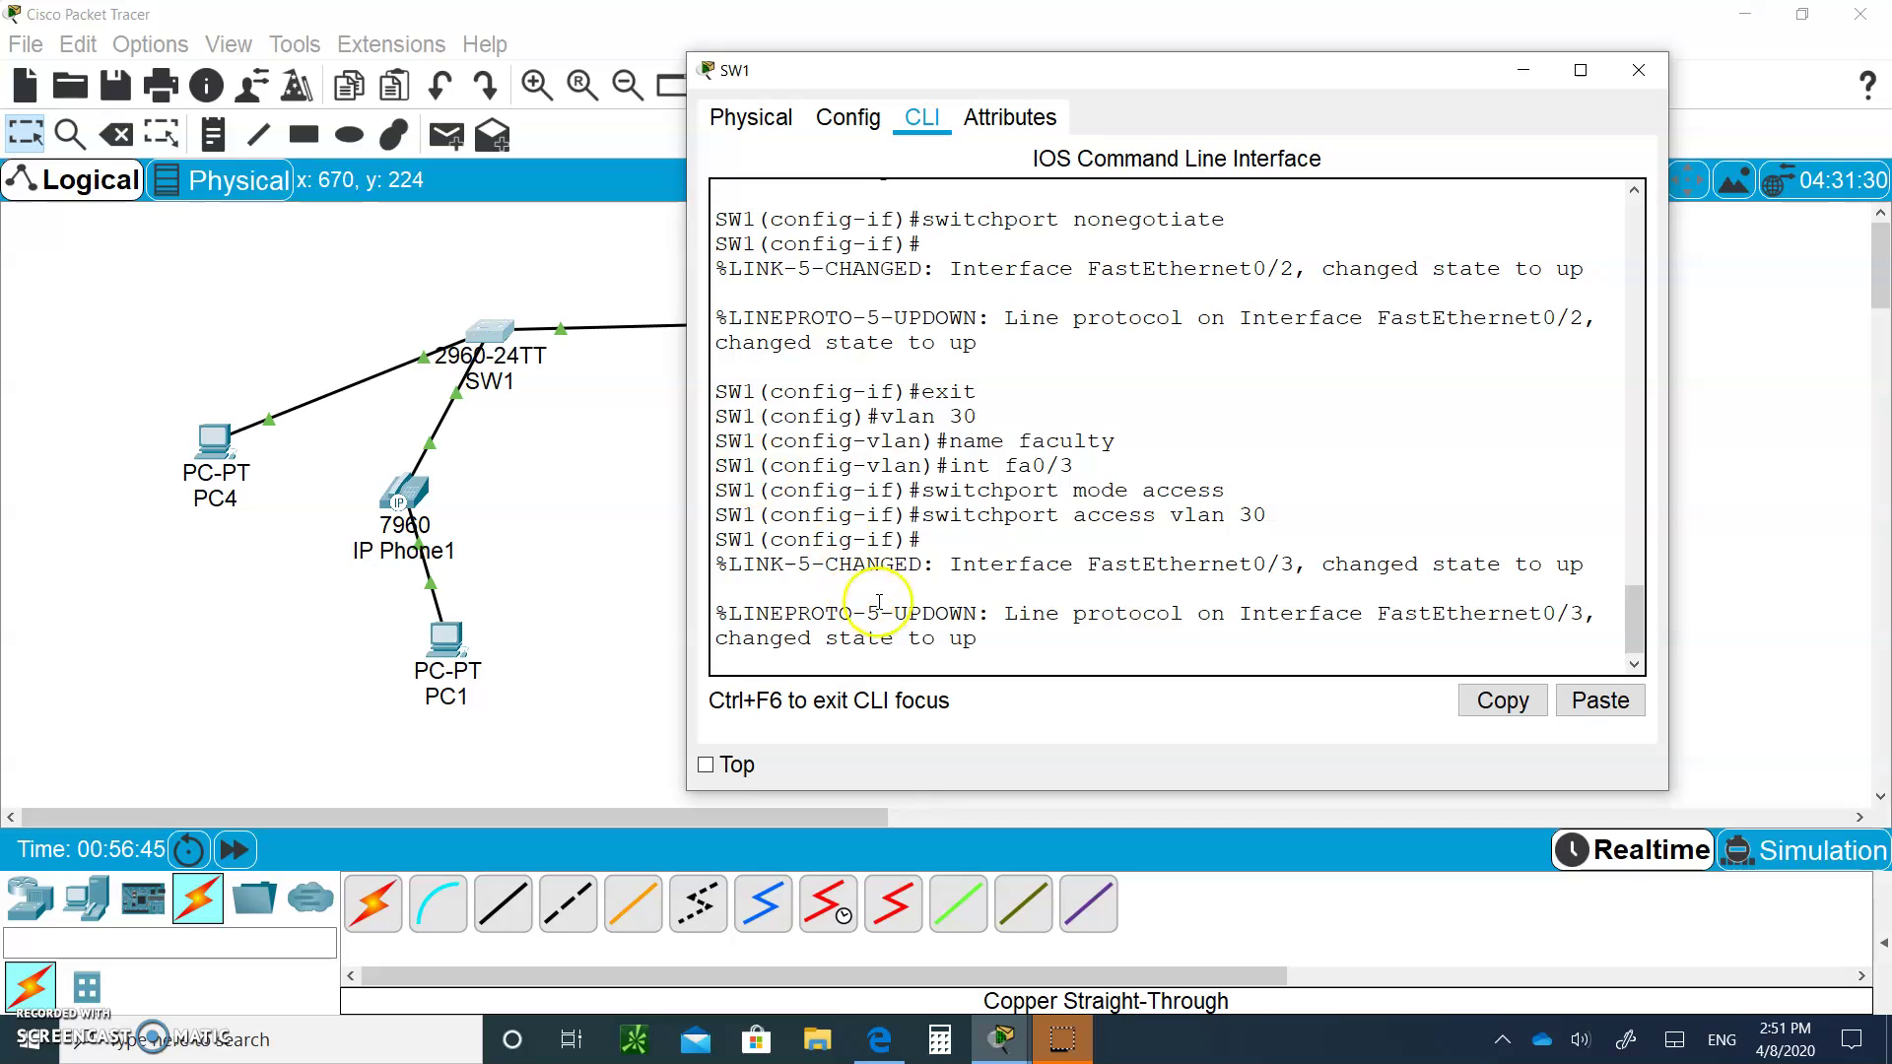
{"action": "key", "text": "Return"}
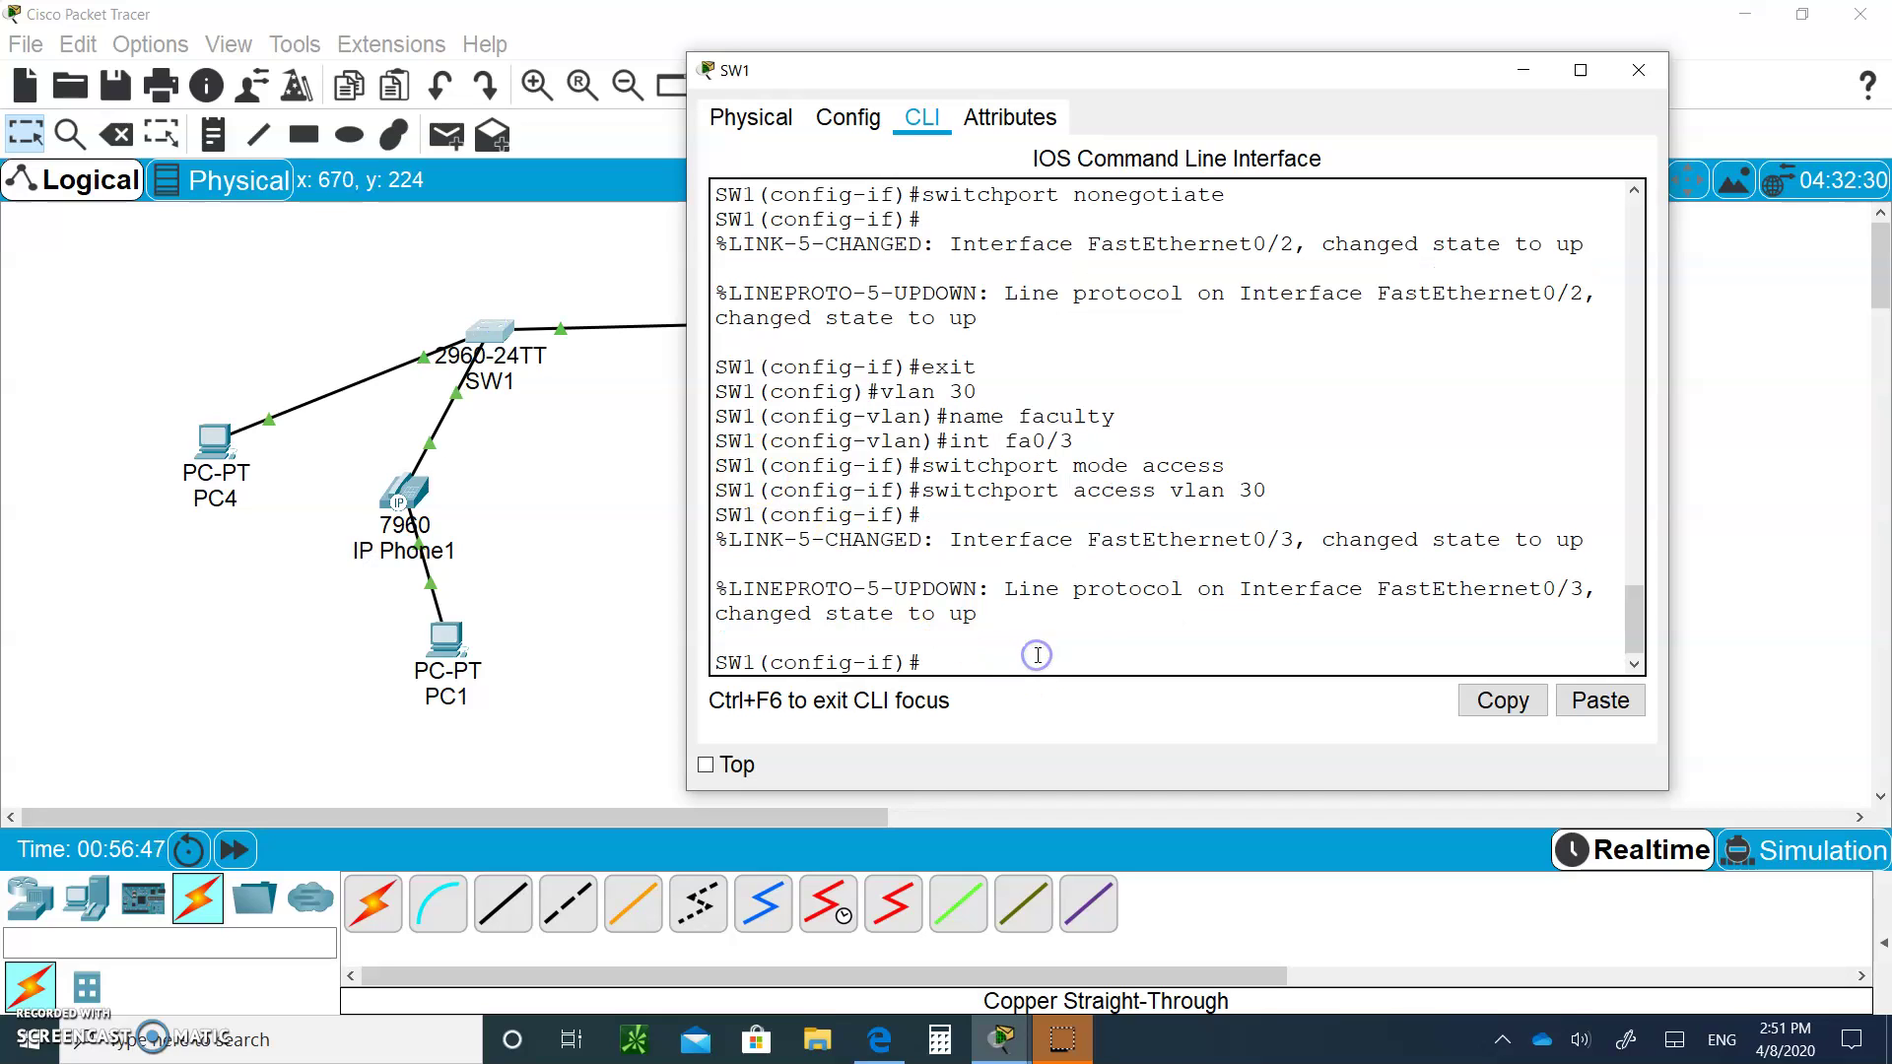
{"action": "key", "text": "ctrl+z"}
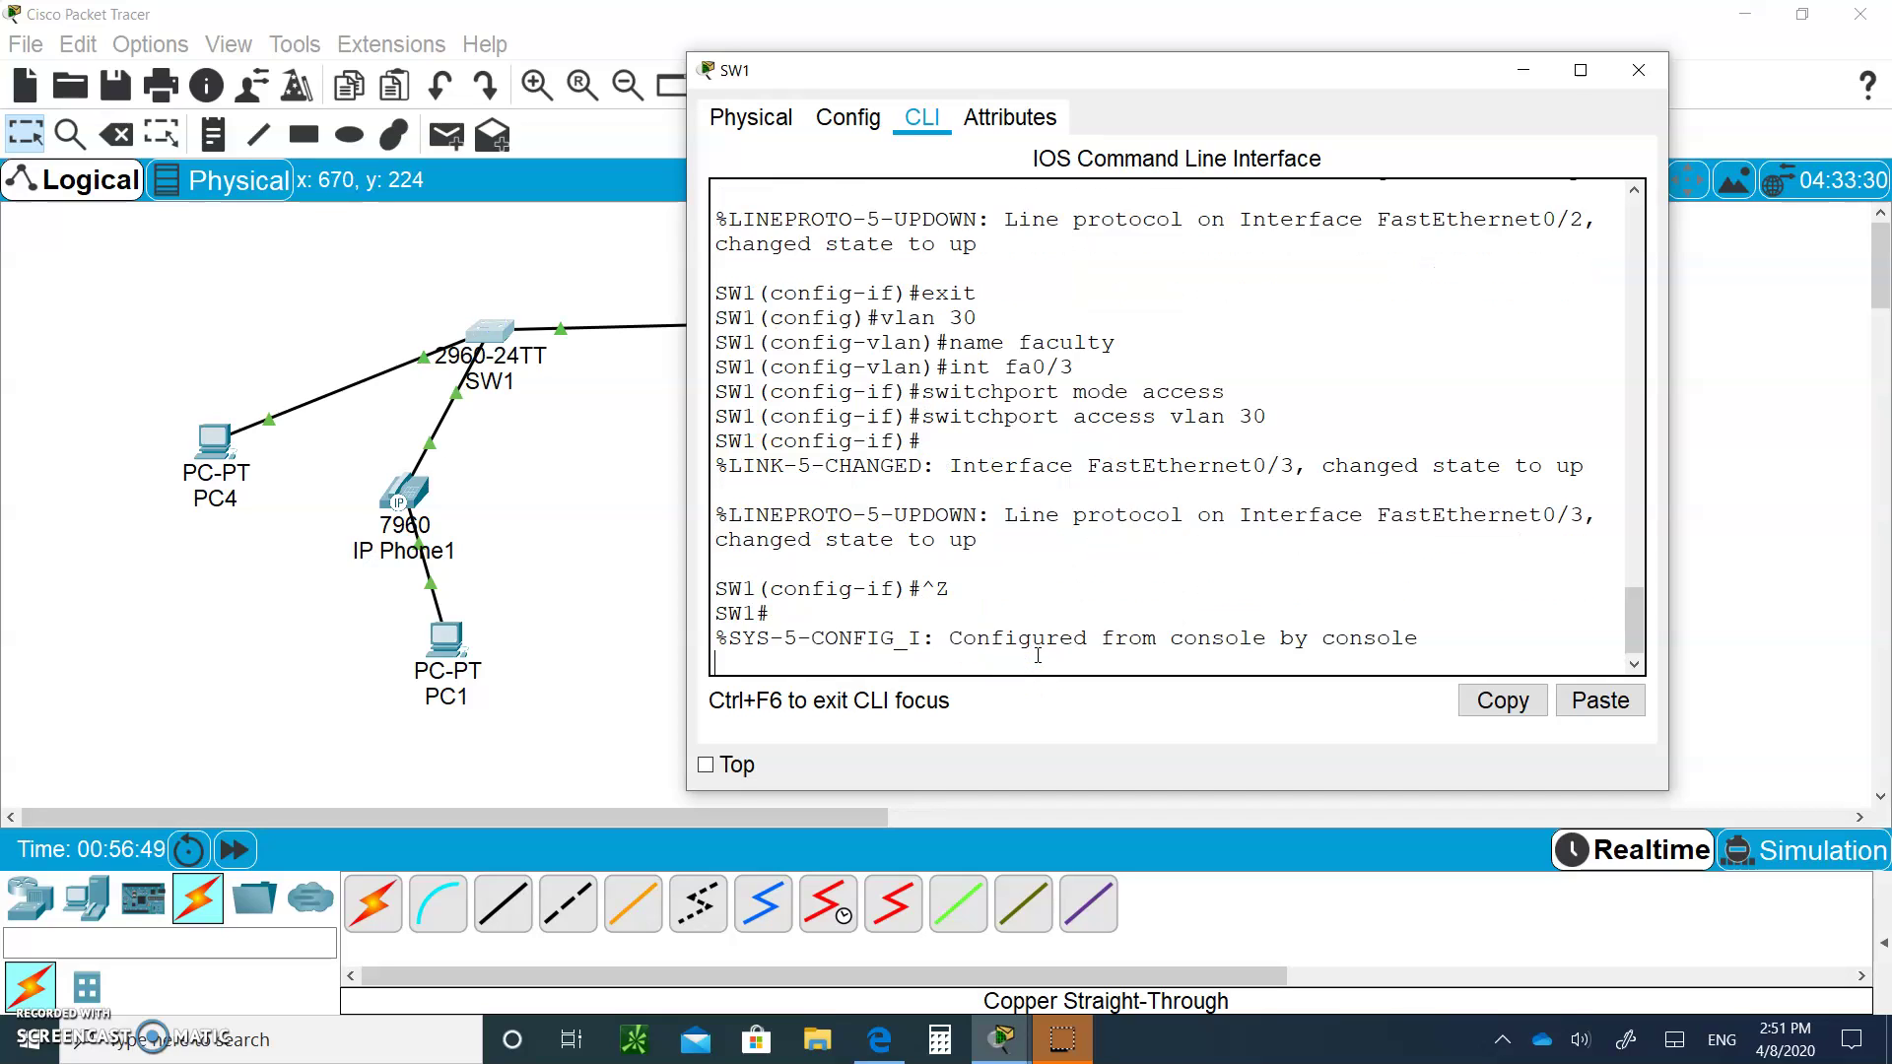
{"action": "type", "text": "sh vlan briefd"}
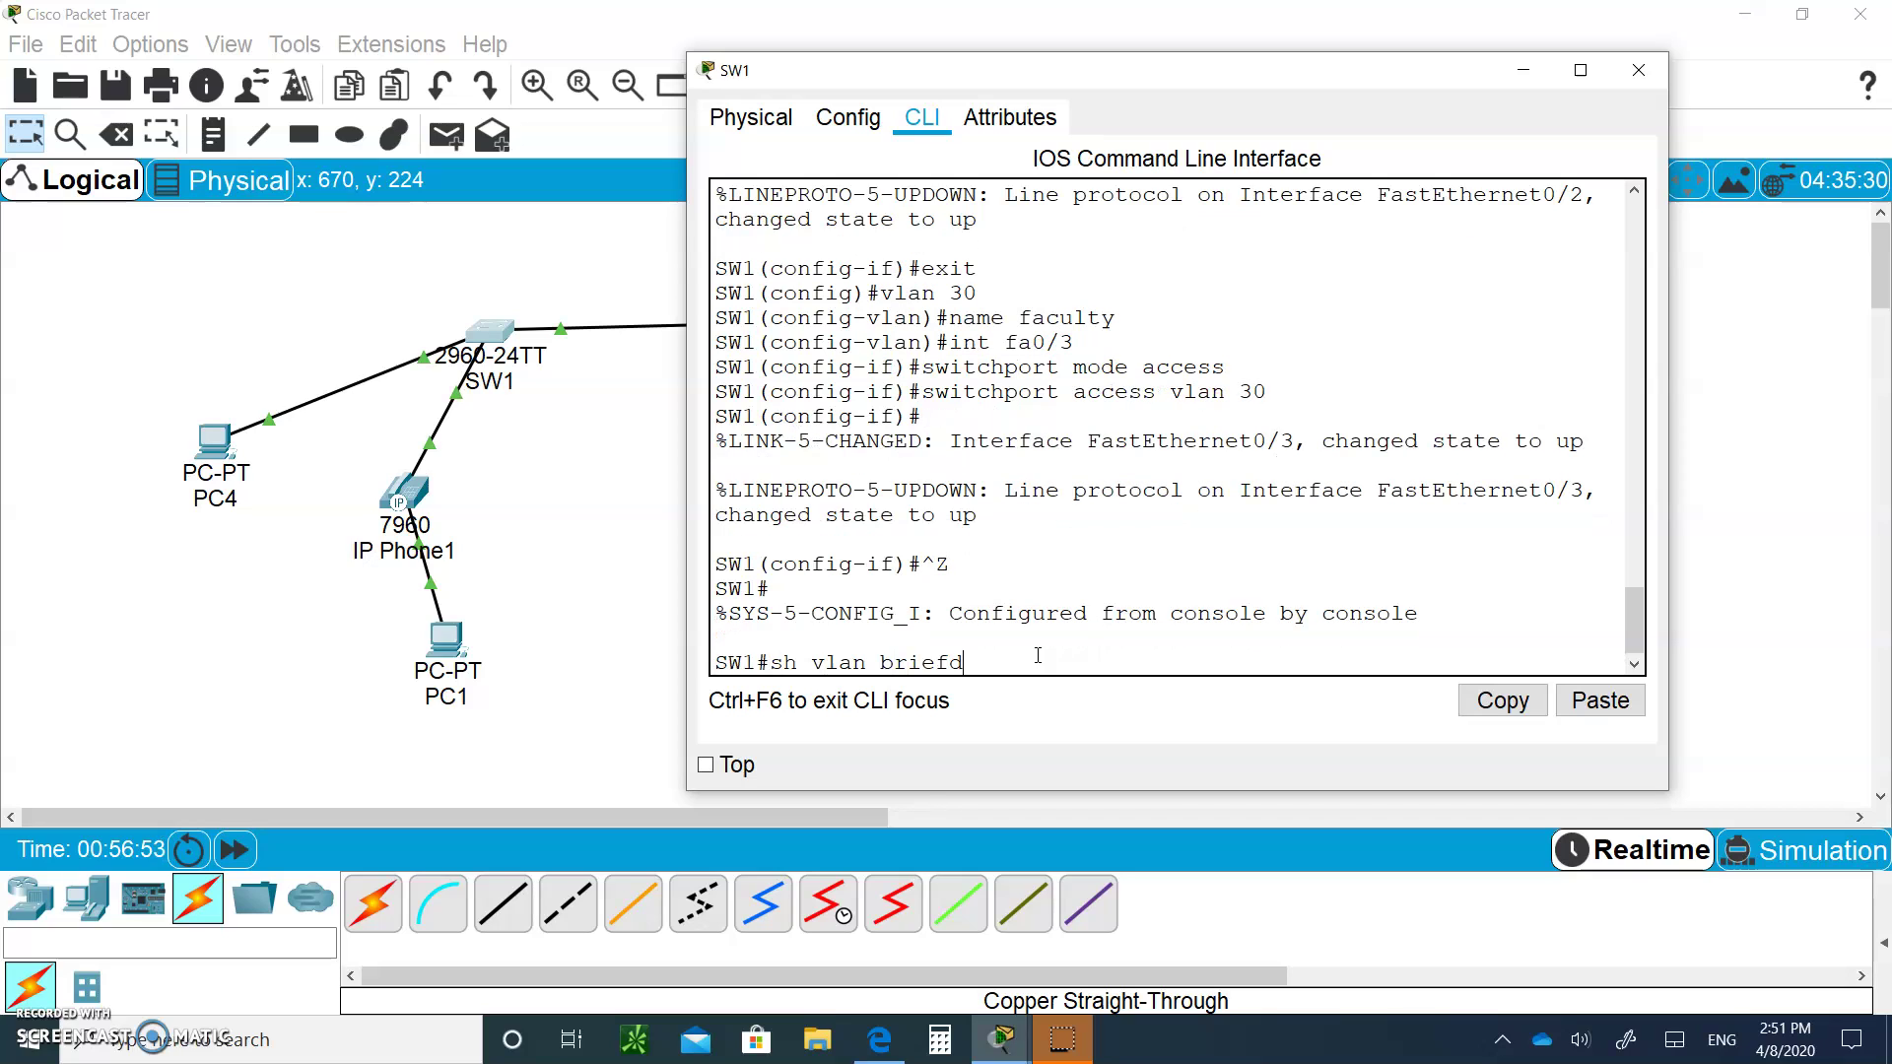
{"action": "key", "text": "Return"}
{"action": "type", "text": "sh vlan b"}
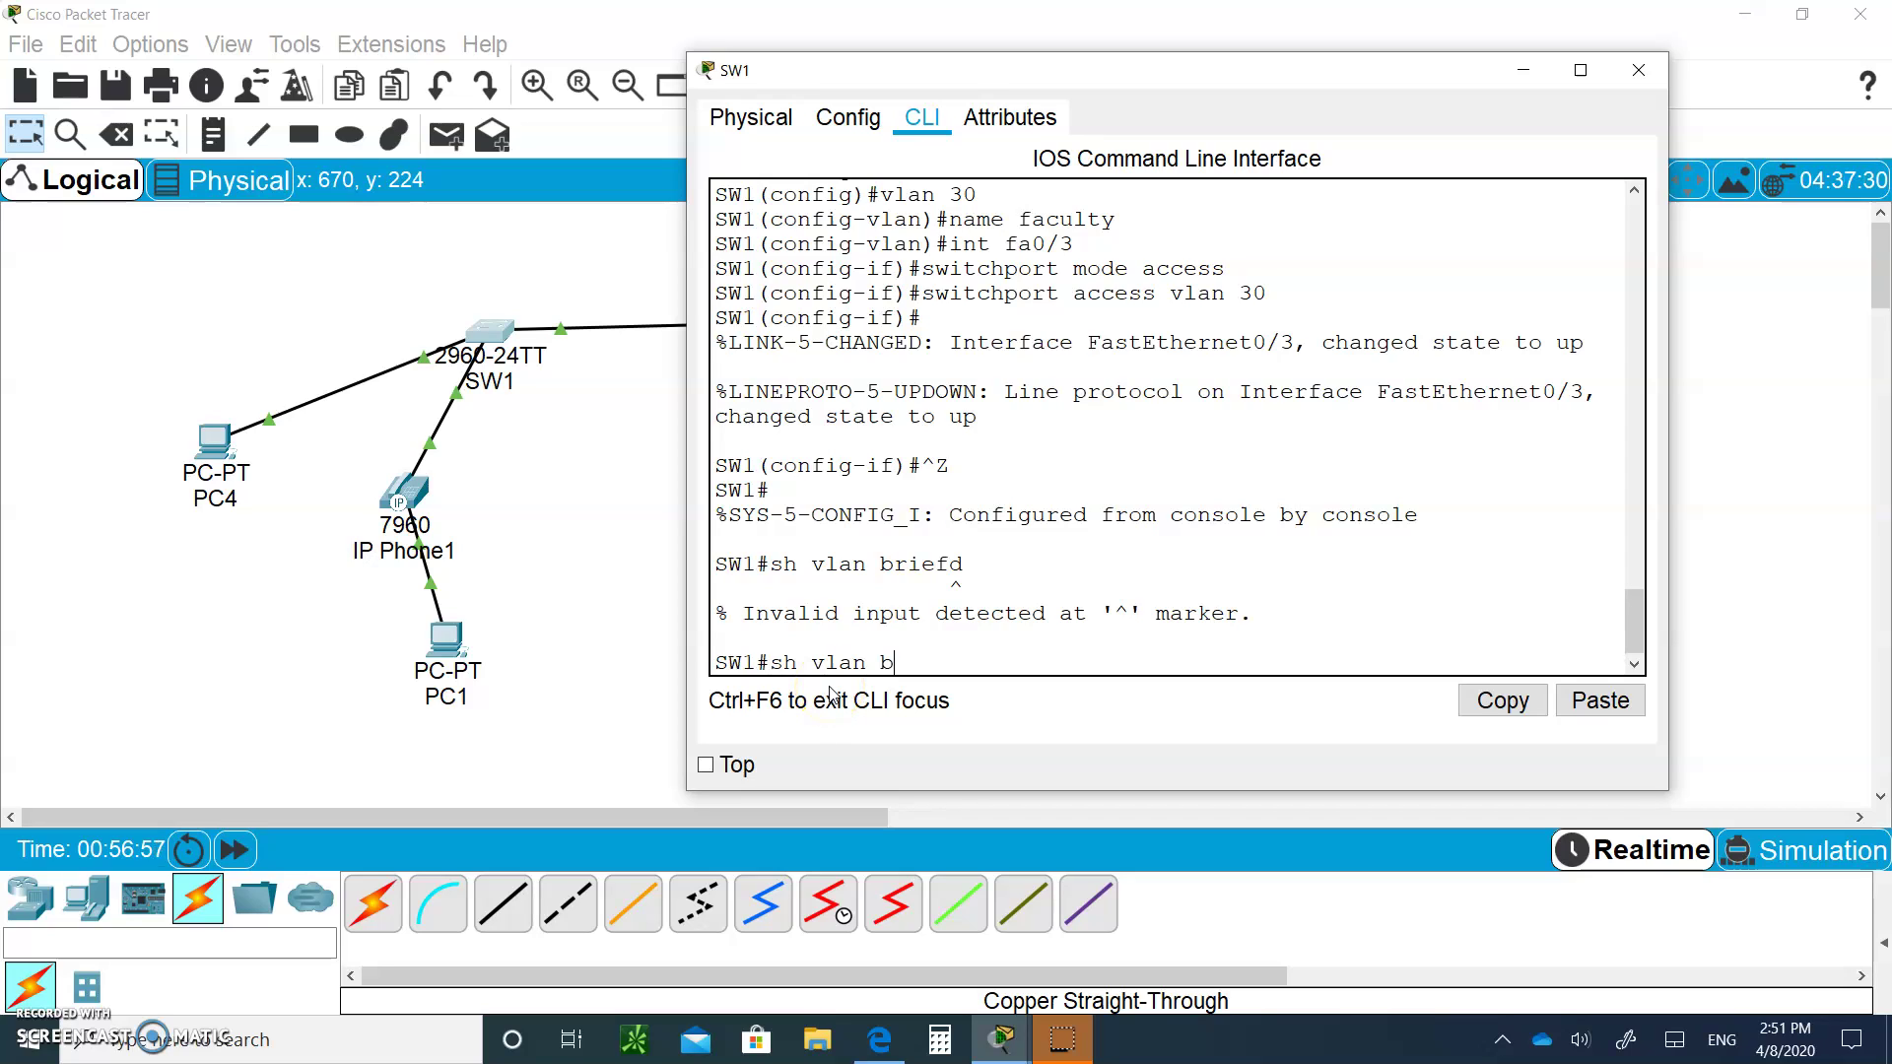
{"action": "type", "text": "rief"}
{"action": "key", "text": "Return"}
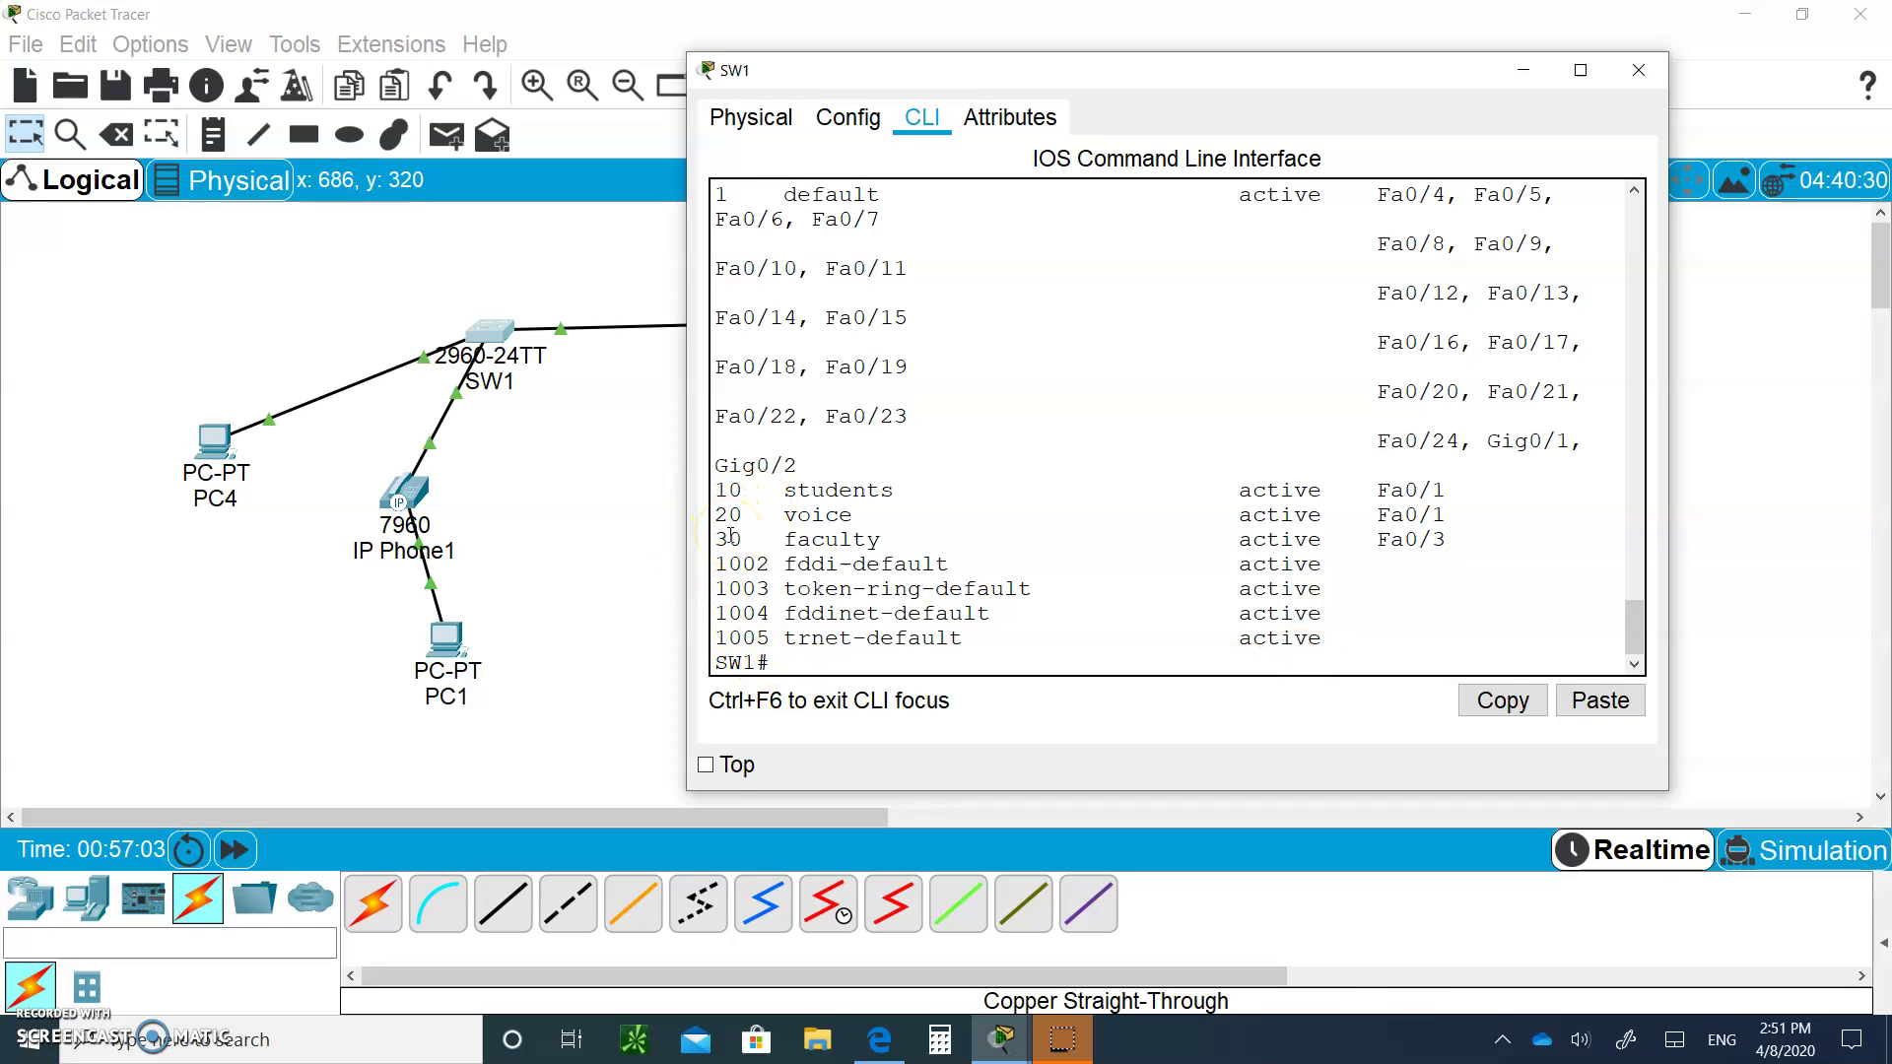
{"action": "left_click_drag", "start_coordinate": [1229, 67], "coordinate": [1505, 155]}
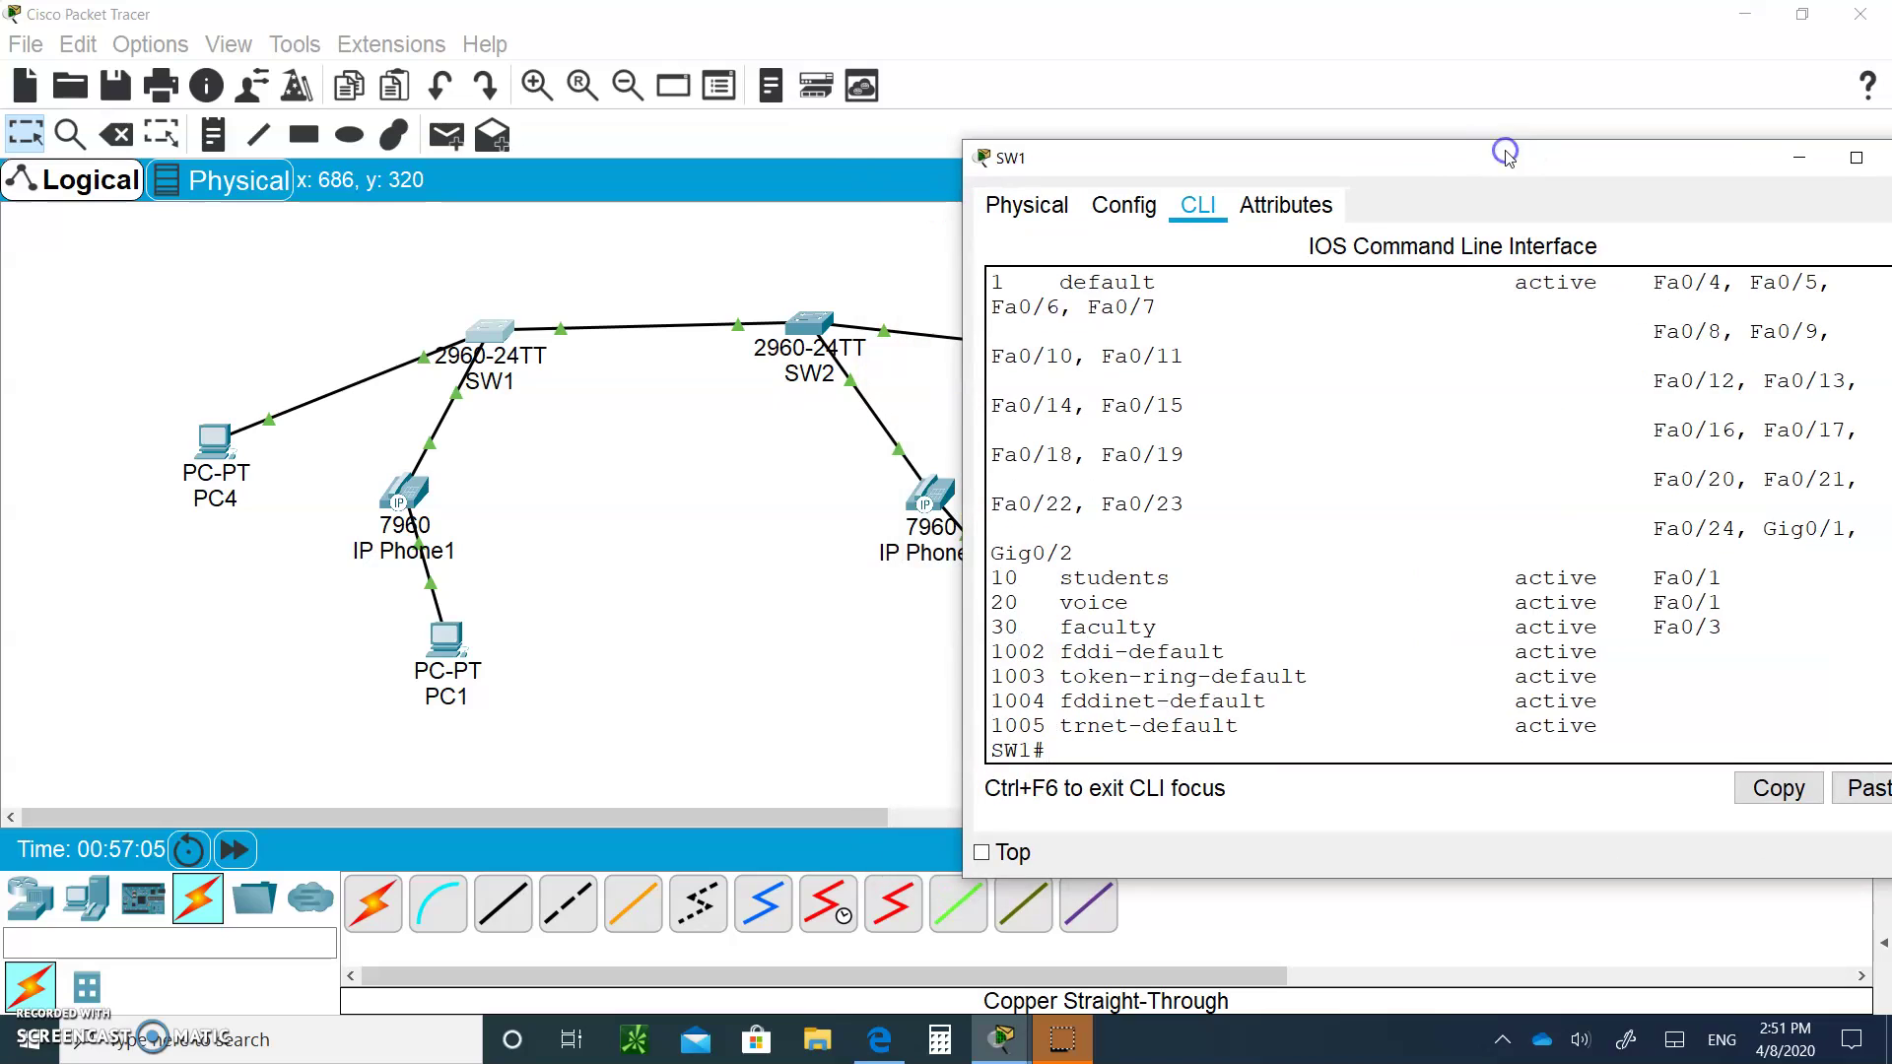